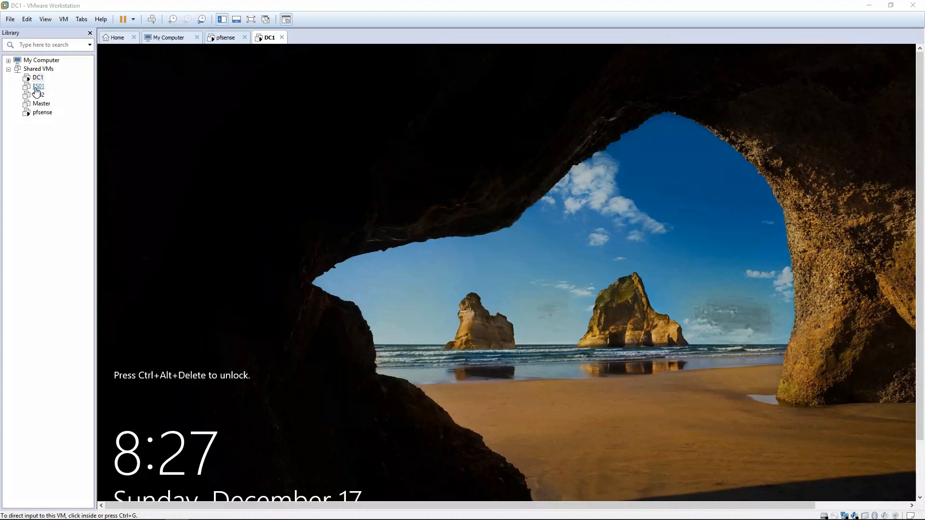
# Power on FS01, keep connecting sata0:1 at power-on, and show its console full screen
pyautogui.rightClick(36, 91)
pyautogui.press('Escape')
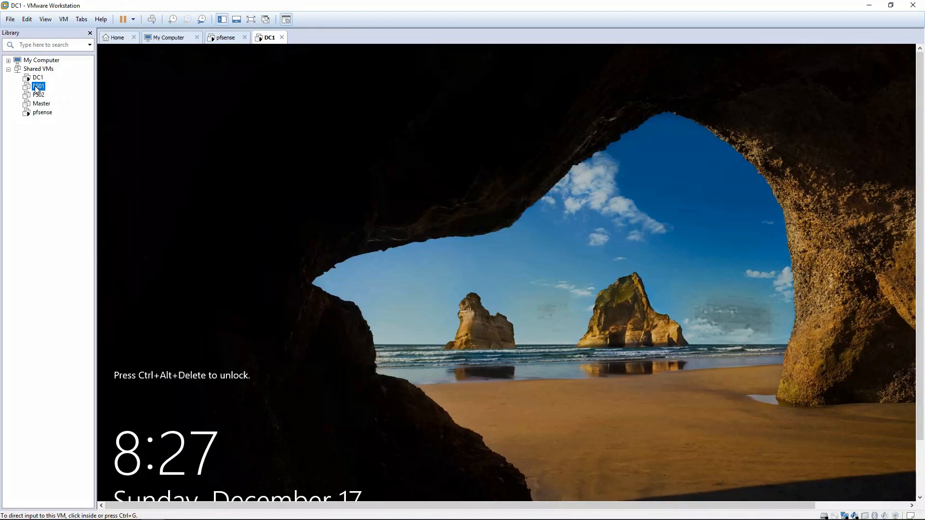
pyautogui.doubleClick(36, 86)
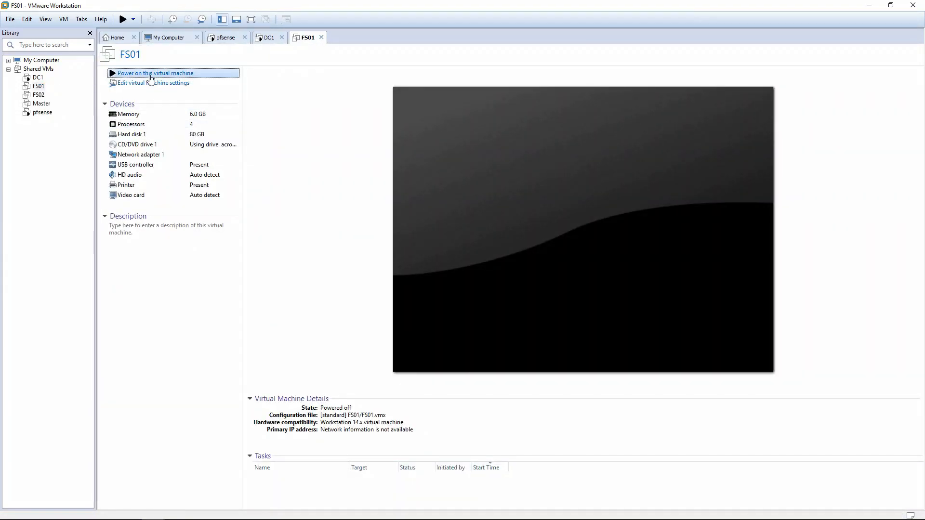
pyautogui.click(150, 75)
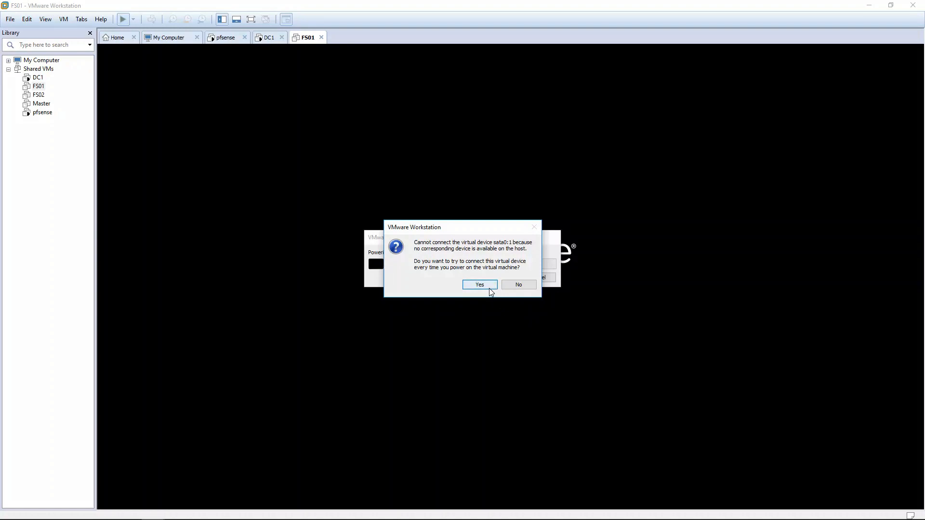
pyautogui.click(489, 288)
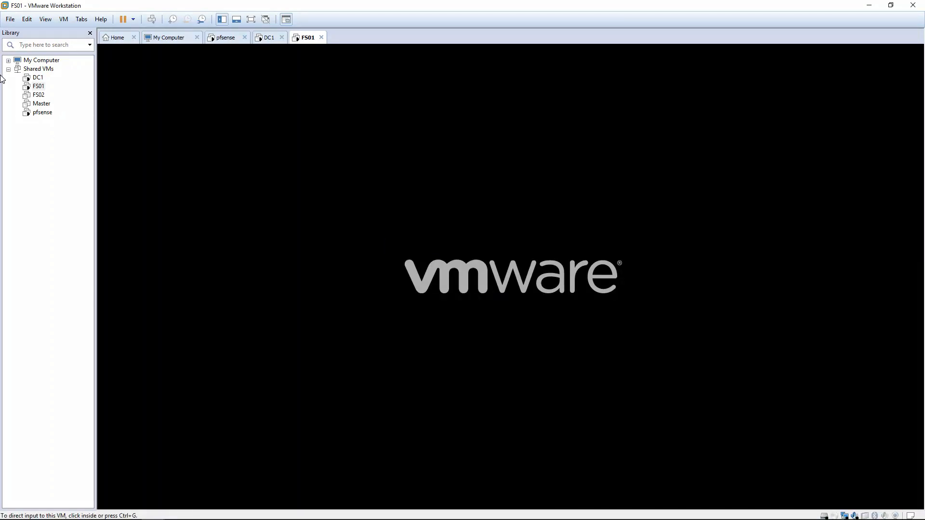
pyautogui.click(45, 20)
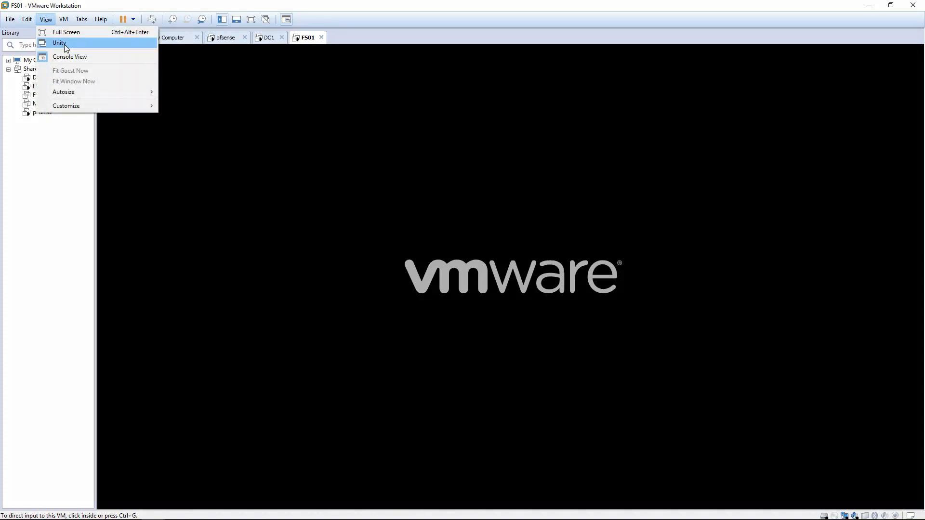
pyautogui.click(62, 32)
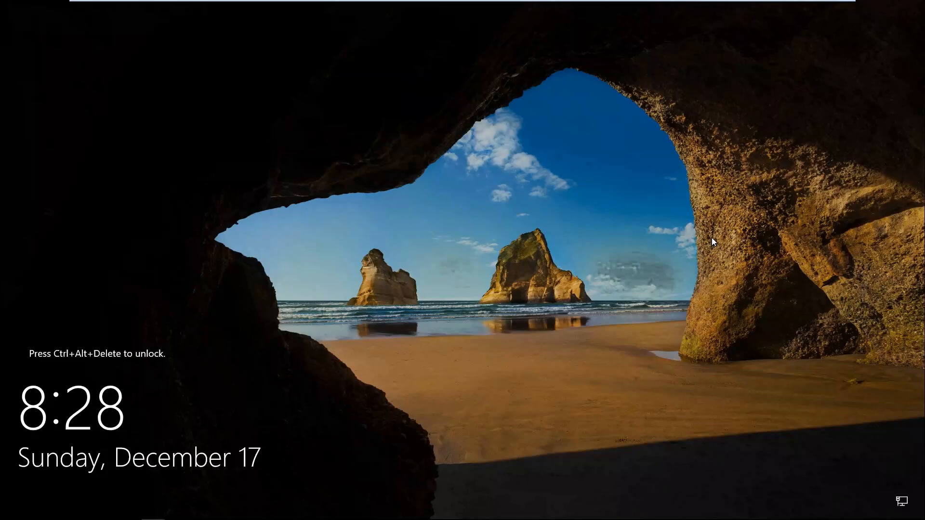
# Sign in to FS01 and allow it to be discoverable on Network 2
pyautogui.hotkey('ctrl', 'alt', 'Delete')
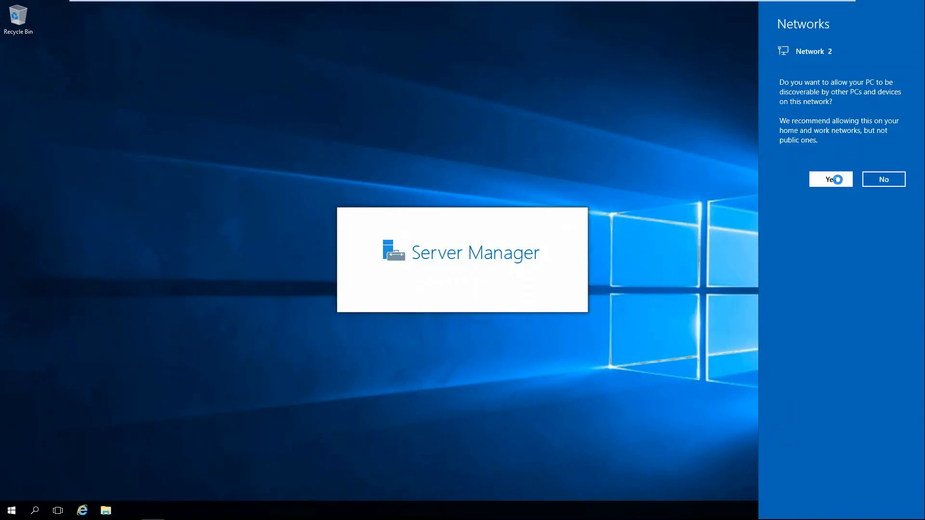
pyautogui.click(831, 179)
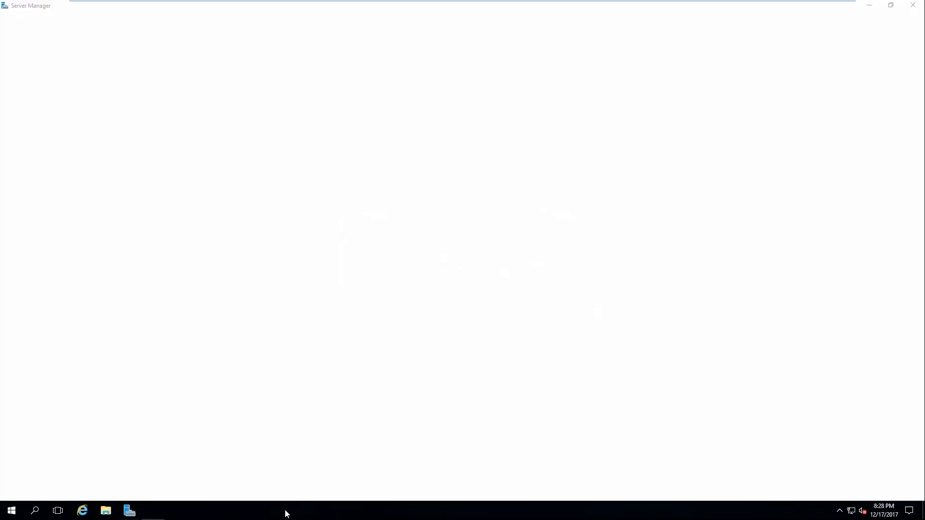
pyautogui.rightClick(285, 509)
# Change the account password to a new one and acknowledge the confirmation
pyautogui.hotkey('ctrl', 'alt', 'Delete')
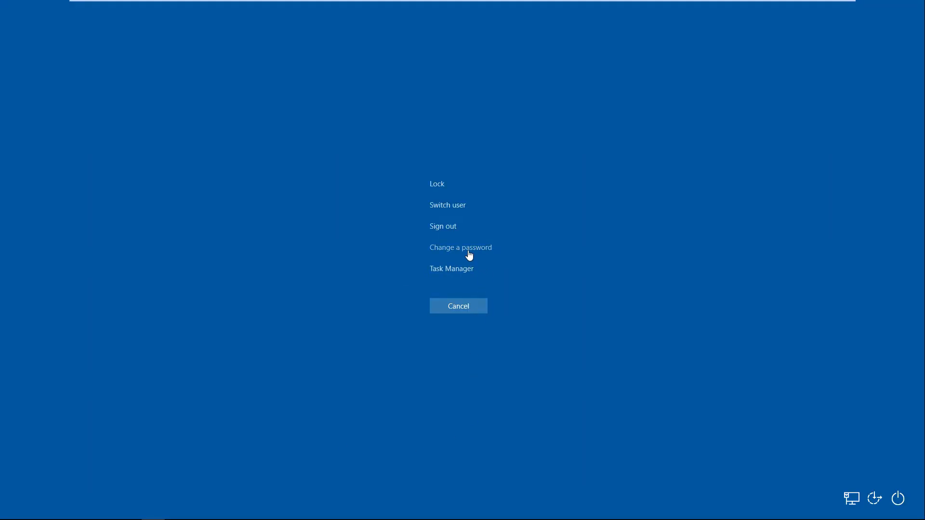
pyautogui.click(440, 247)
pyautogui.press('Tab')
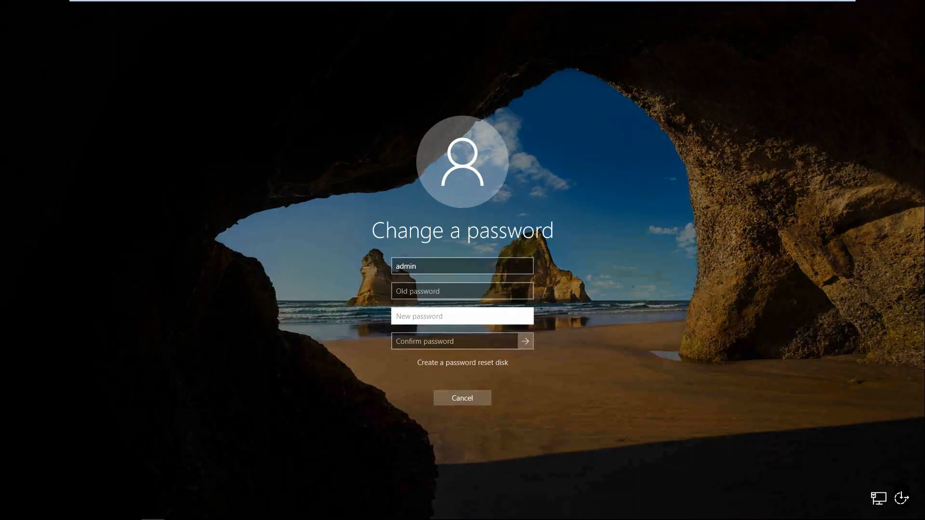
pyautogui.write('abcdefghij')
pyautogui.press('Tab')
pyautogui.write('abcdefghij')
pyautogui.press('Return')
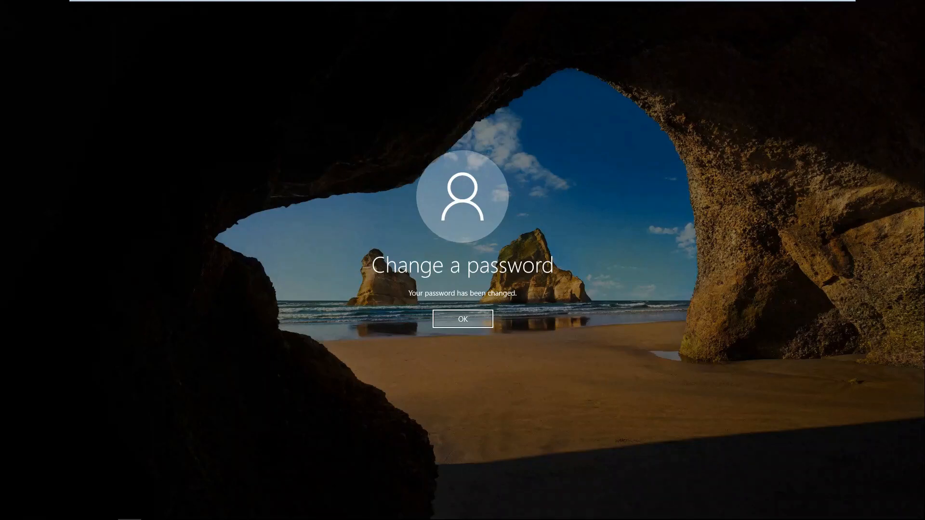
pyautogui.click(453, 321)
# Open Ethernet0's TCP/IPv4 properties and switch to a fixed IP address
pyautogui.rightClick(851, 512)
pyautogui.click(850, 507)
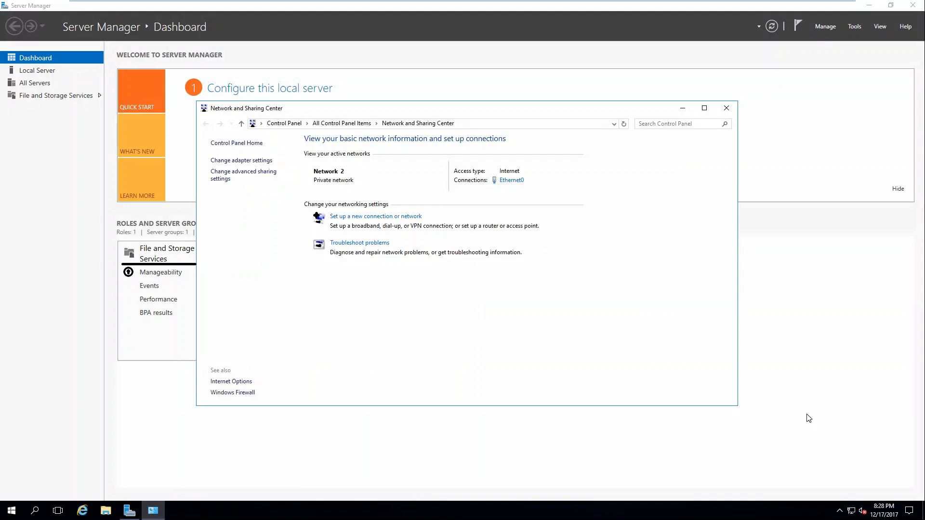
pyautogui.click(511, 180)
pyautogui.click(400, 336)
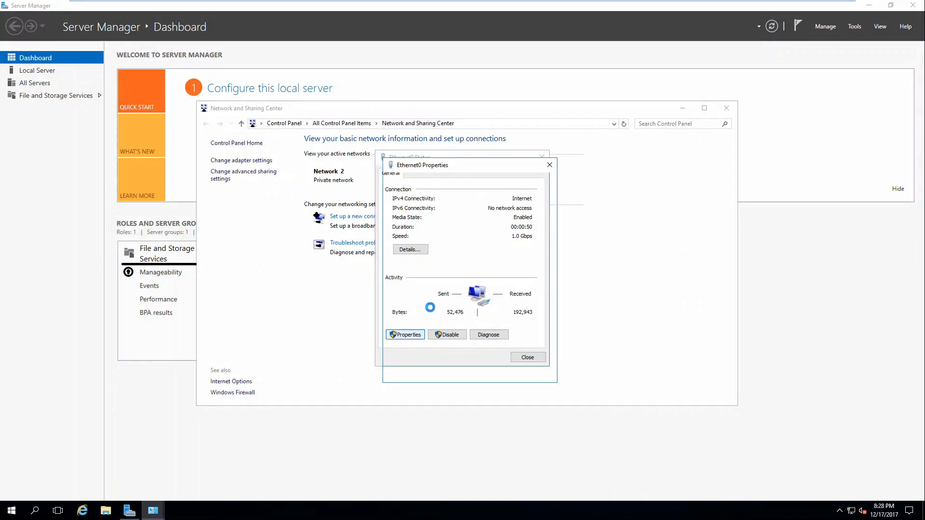
pyautogui.click(464, 285)
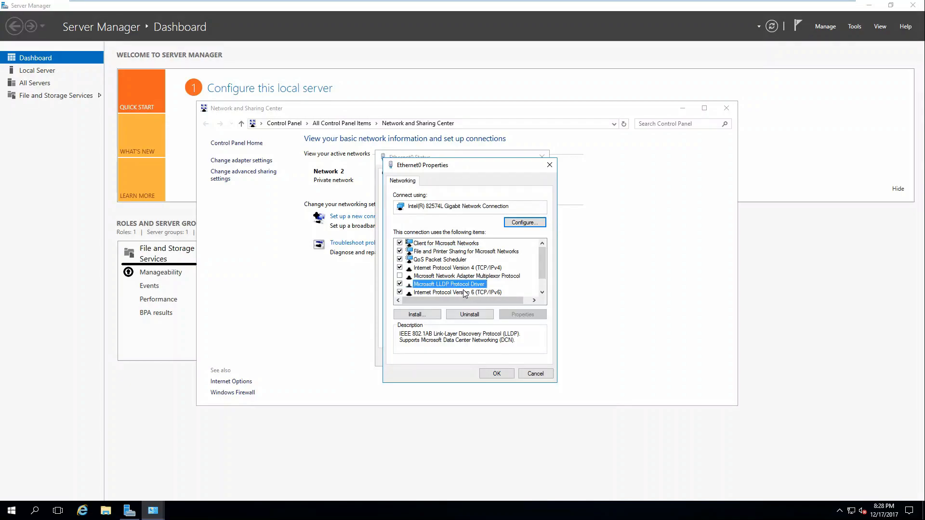
pyautogui.click(448, 291)
pyautogui.click(450, 268)
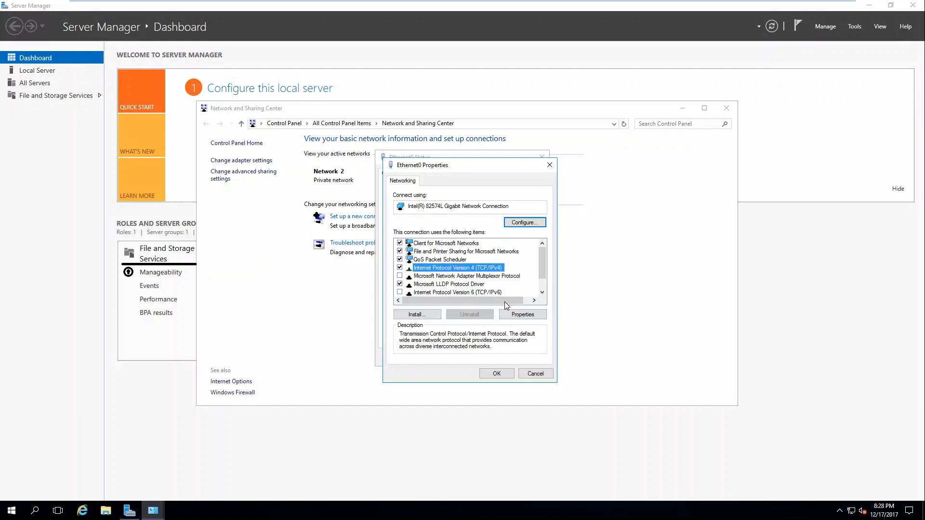
pyautogui.click(523, 314)
pyautogui.click(464, 272)
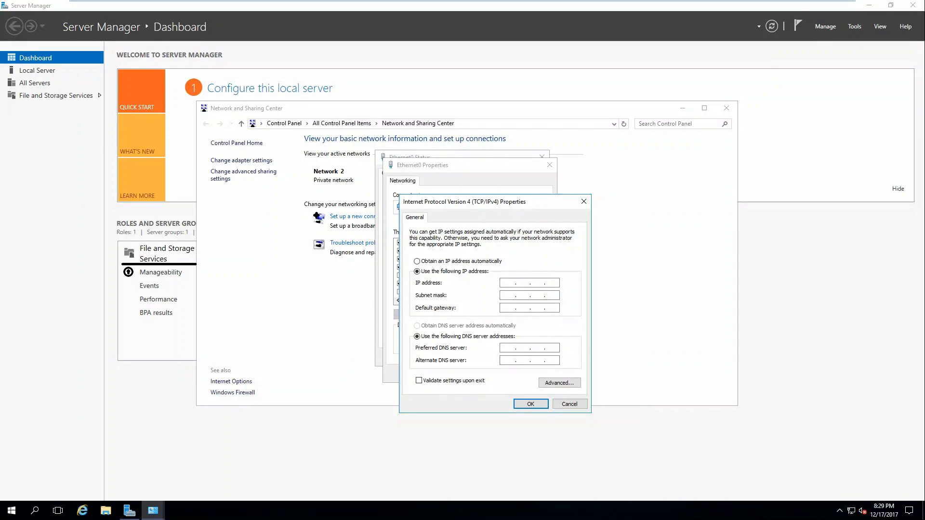
# Enter IP 172.16.0.4, mask 255.255.255.0, gateway 172.16.0.1 and the DNS server
pyautogui.write('172')
pyautogui.press('Tab')
pyautogui.press('Right')
pyautogui.write('255')
pyautogui.press('Tab')
pyautogui.write('172 . 16 .')
pyautogui.press('Tab')
pyautogui.press('Tab')
pyautogui.write('172 . 16 . 0 .')
pyautogui.press('Return')
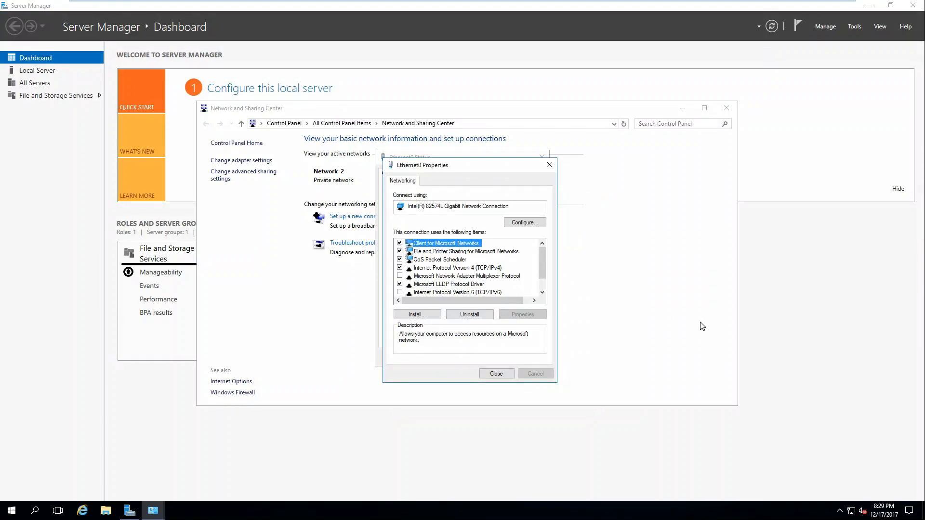
# Close the network windows and Server Manager, then bring up Control Panel
pyautogui.click(512, 380)
pyautogui.click(527, 357)
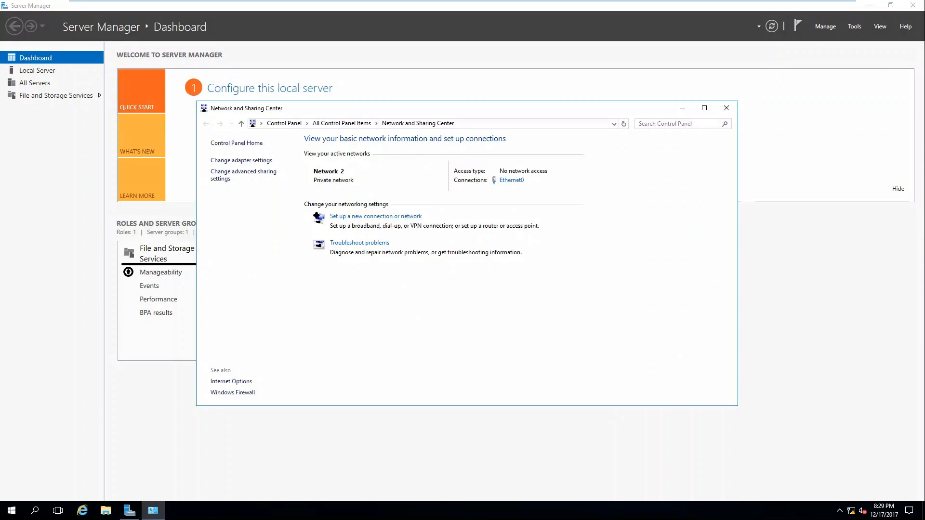
pyautogui.click(725, 107)
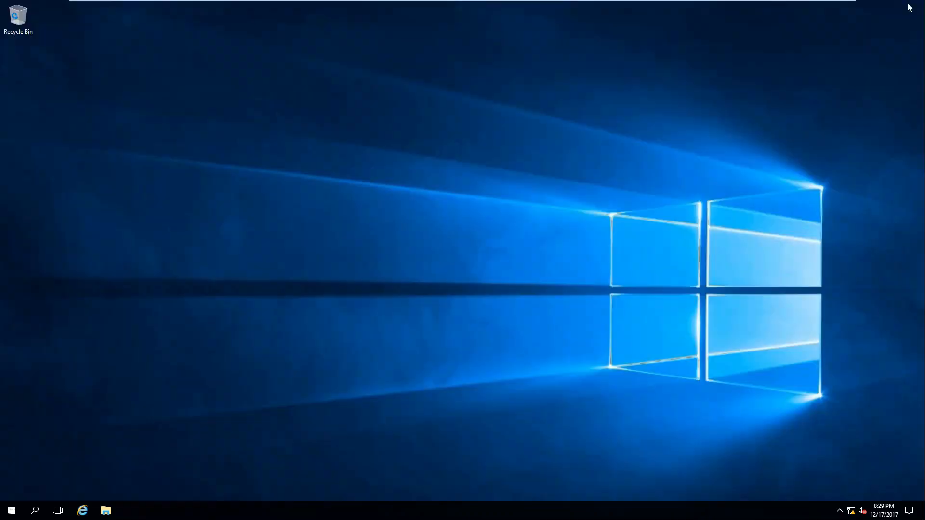
pyautogui.click(912, 5)
pyautogui.press('super')
pyautogui.click(268, 290)
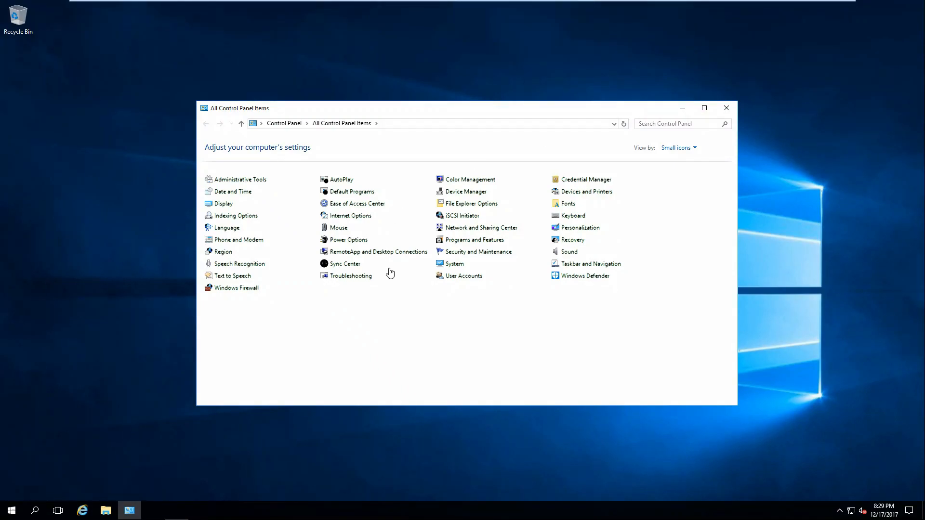
# Rename the computer to fs01 and set it as a member of the lab.local domain
pyautogui.click(456, 268)
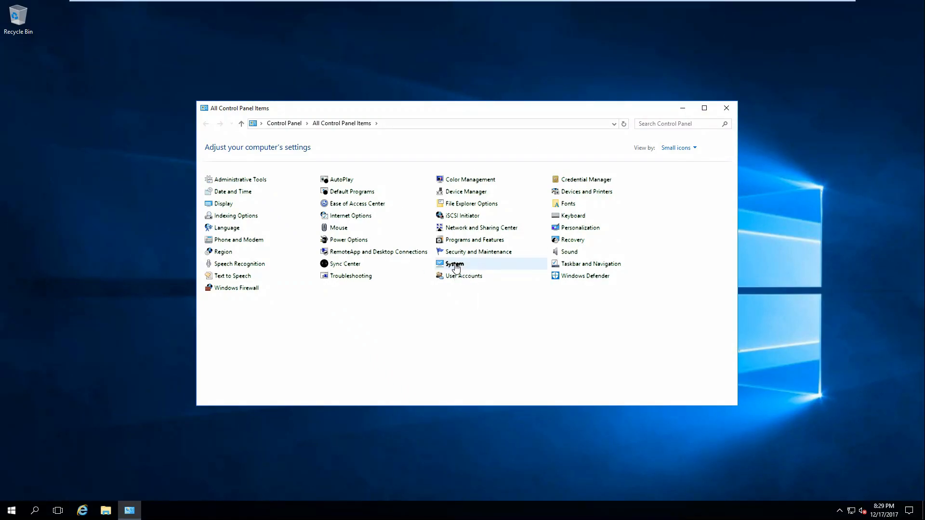
pyautogui.click(692, 281)
pyautogui.click(196, 142)
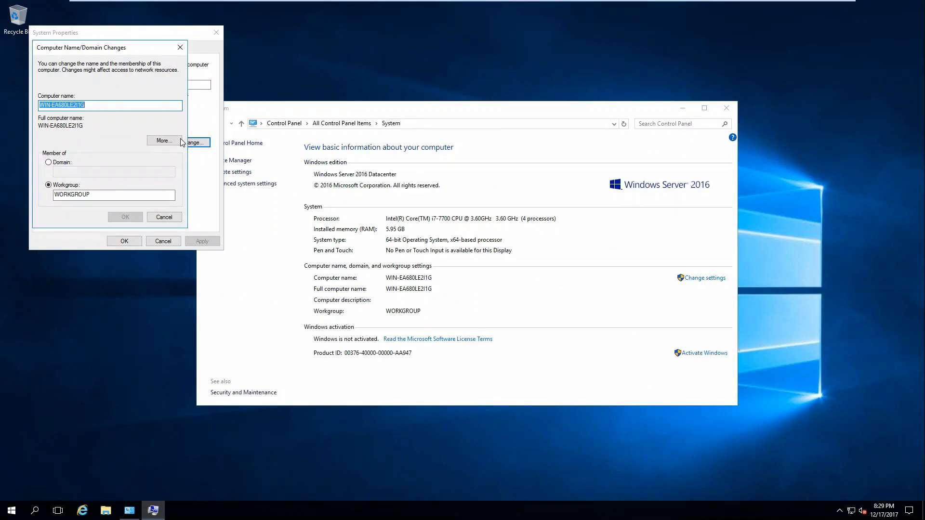
pyautogui.write('fs01')
pyautogui.press('Tab')
pyautogui.press('Tab')
pyautogui.press('Up')
pyautogui.press('Tab')
pyautogui.write('lab.local')
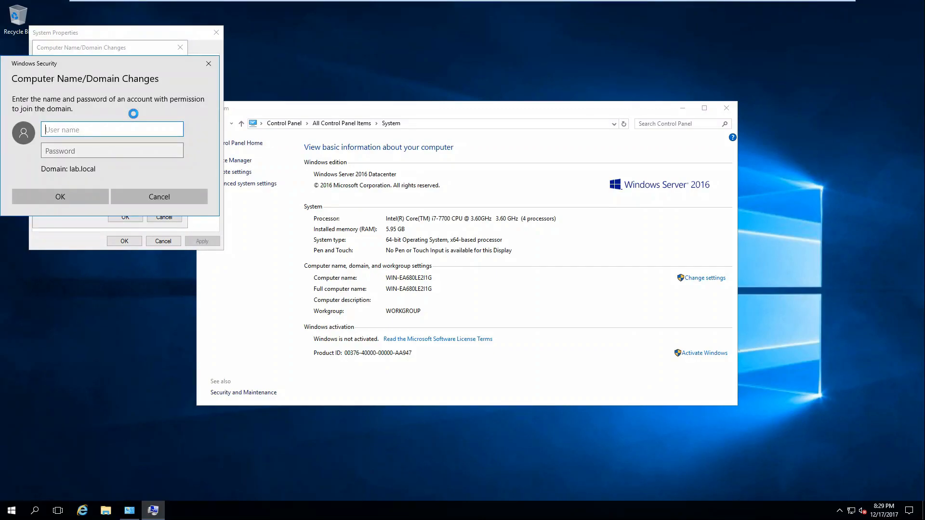
# Authenticate as administrator to join lab.local, acknowledge the prompts, and restart now
pyautogui.write('administrator')
pyautogui.press('Tab')
pyautogui.write('●●●●●●●●●')
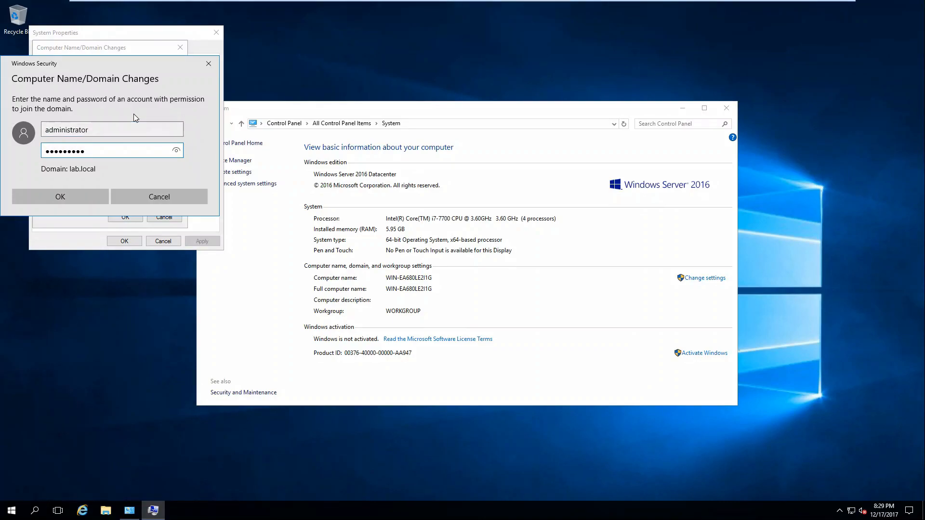
pyautogui.press('Return')
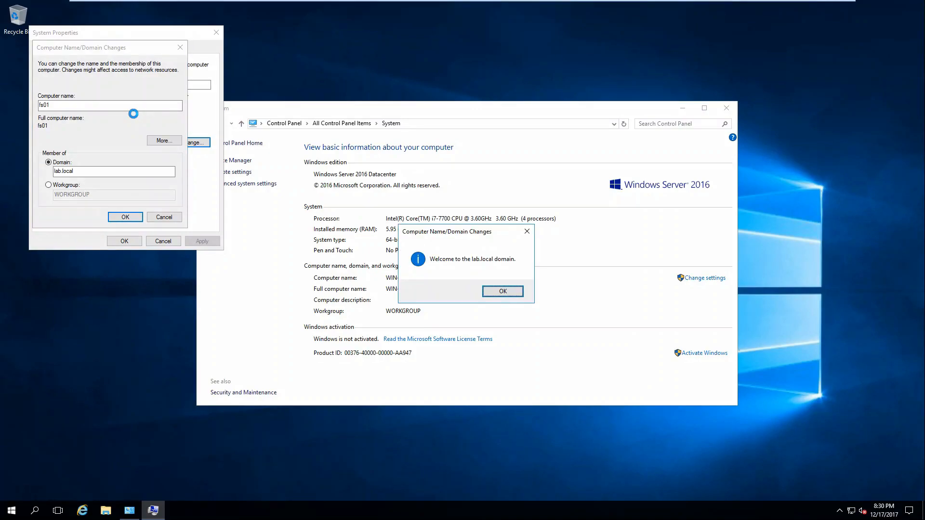
pyautogui.click(514, 292)
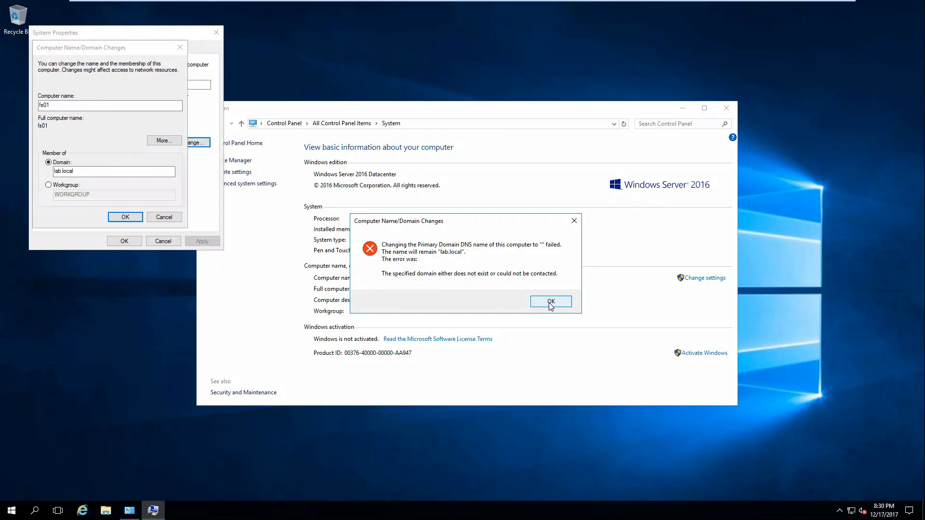
pyautogui.click(550, 302)
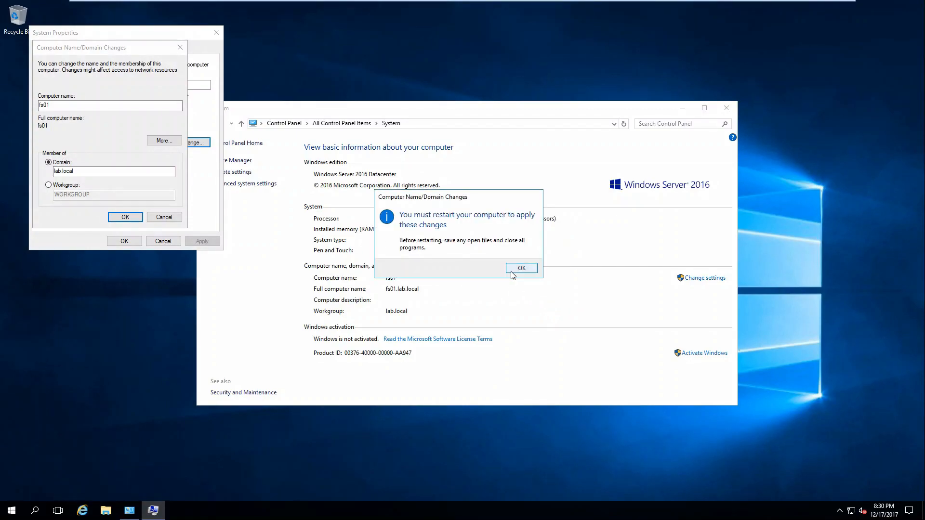
pyautogui.click(513, 271)
pyautogui.click(124, 241)
pyautogui.click(459, 266)
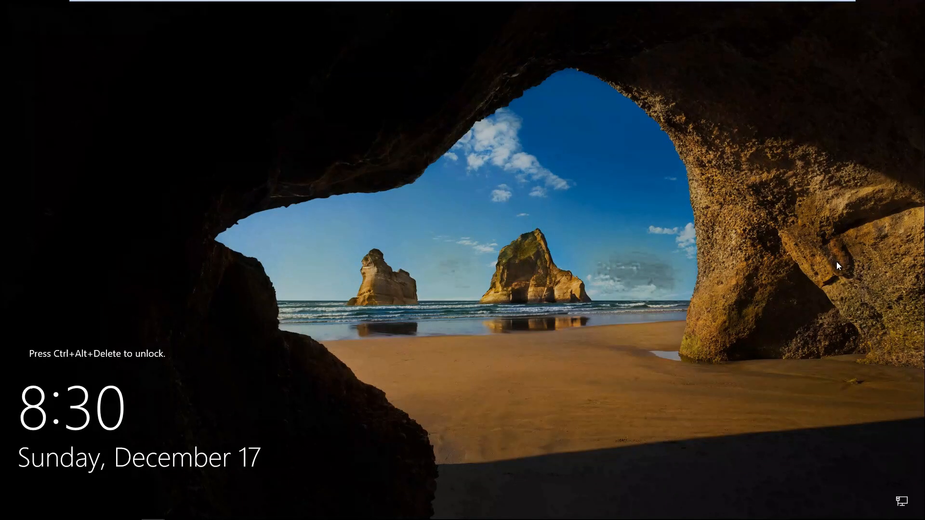
# Sign in as another user, lab\administrator, with the domain account password
pyautogui.hotkey('ctrl', 'alt', 'Delete')
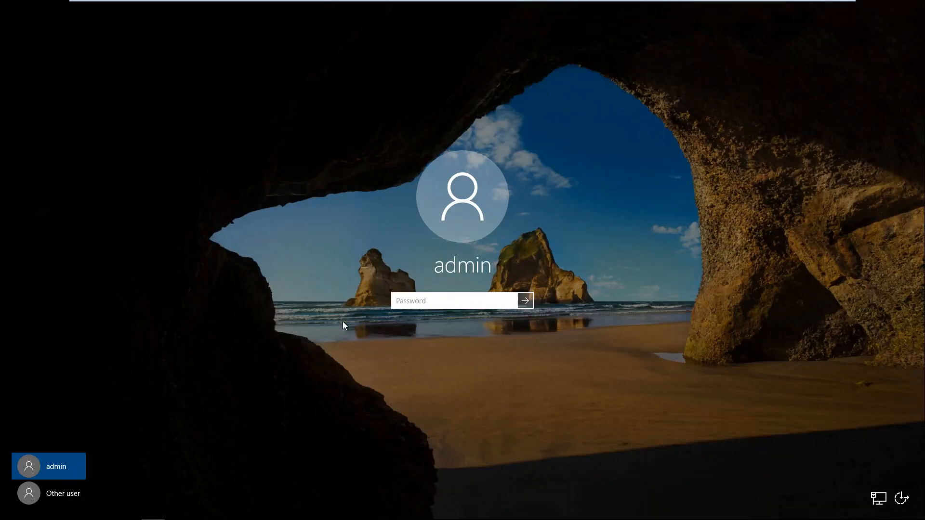
pyautogui.click(59, 496)
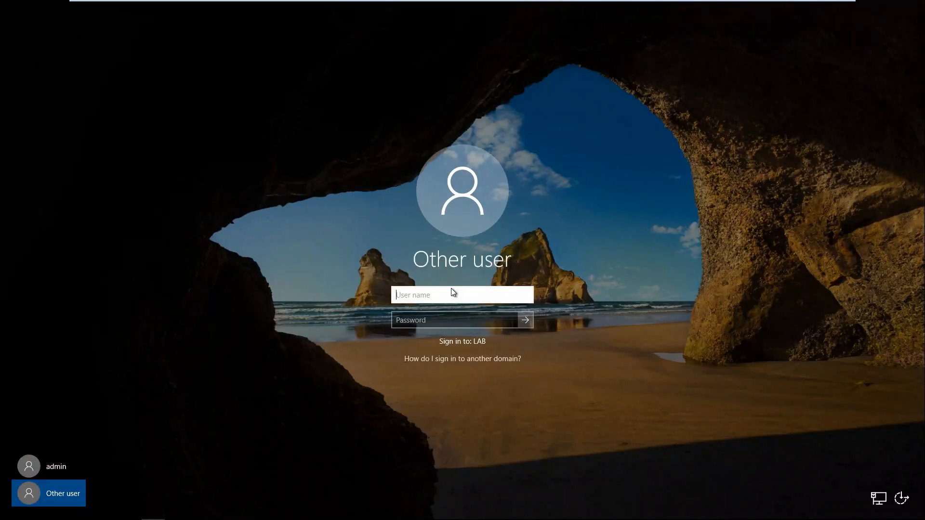
pyautogui.write('administrator')
pyautogui.press('Tab')
pyautogui.click(440, 295)
pyautogui.press('BackSpace')
pyautogui.press('BackSpace')
pyautogui.press('BackSpace')
pyautogui.press('BackSpace')
pyautogui.press('BackSpace')
pyautogui.press('BackSpace')
pyautogui.press('BackSpace')
pyautogui.press('BackSpace')
pyautogui.press('BackSpace')
pyautogui.press('BackSpace')
pyautogui.press('BackSpace')
pyautogui.press('BackSpace')
pyautogui.press('BackSpace')
pyautogui.write('lab\\administrator')
pyautogui.press('Tab')
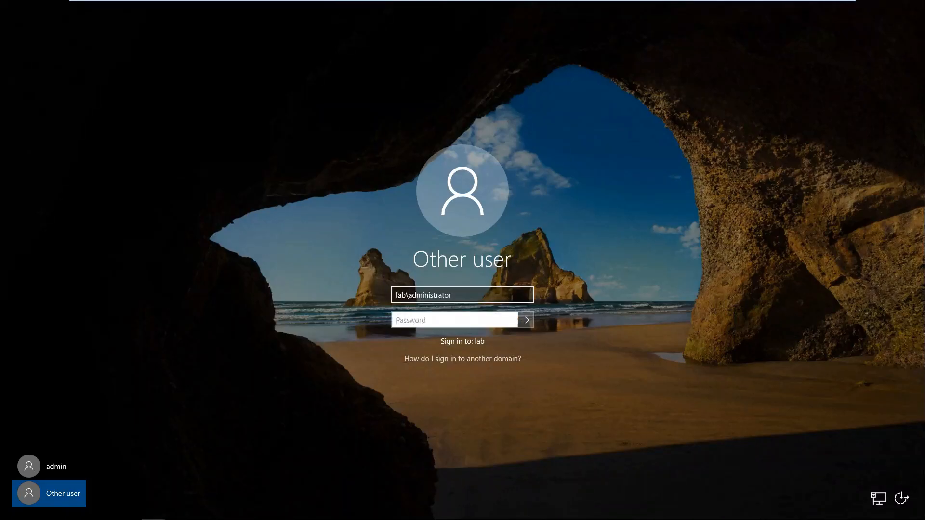
pyautogui.write('P@ssw0rd')
pyautogui.press('Return')
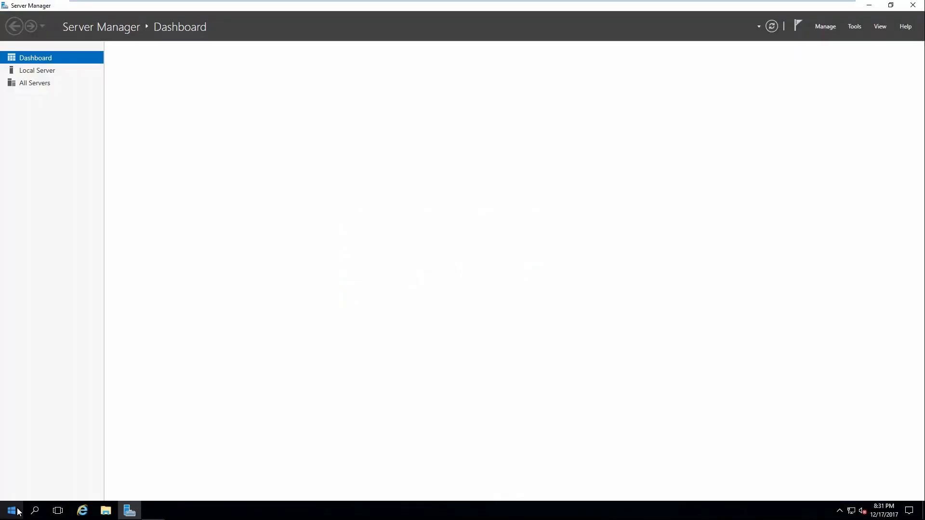
# From Local Server, start Add Roles and Features, keeping role-based install with fs01 as destination
pyautogui.click(18, 511)
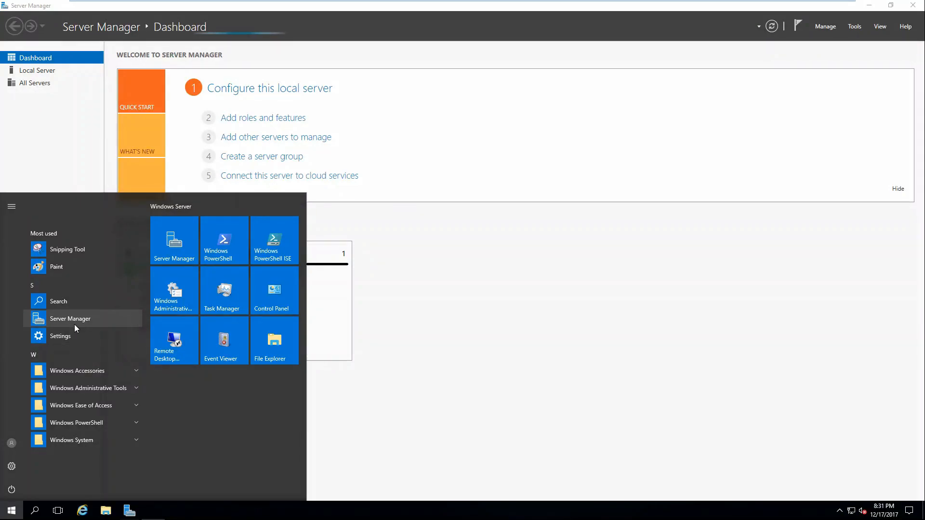
pyautogui.click(29, 72)
pyautogui.click(41, 71)
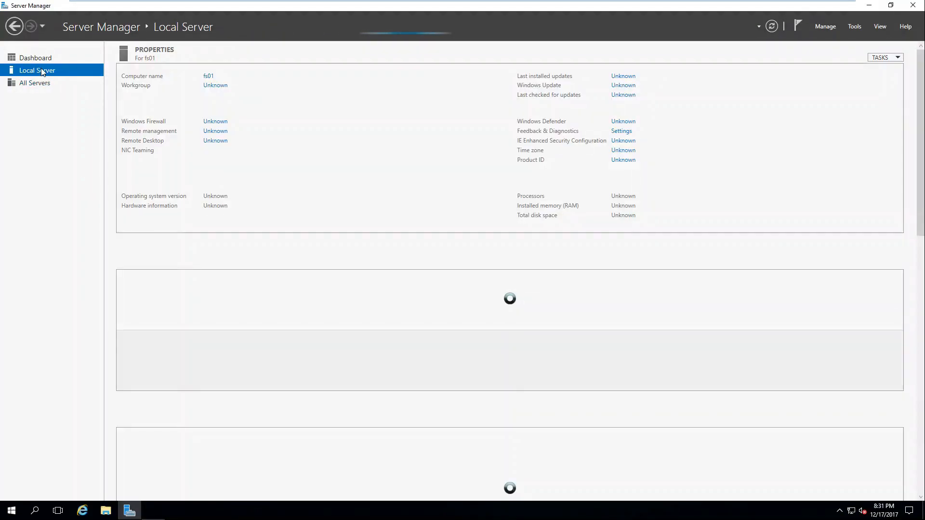
pyautogui.click(824, 28)
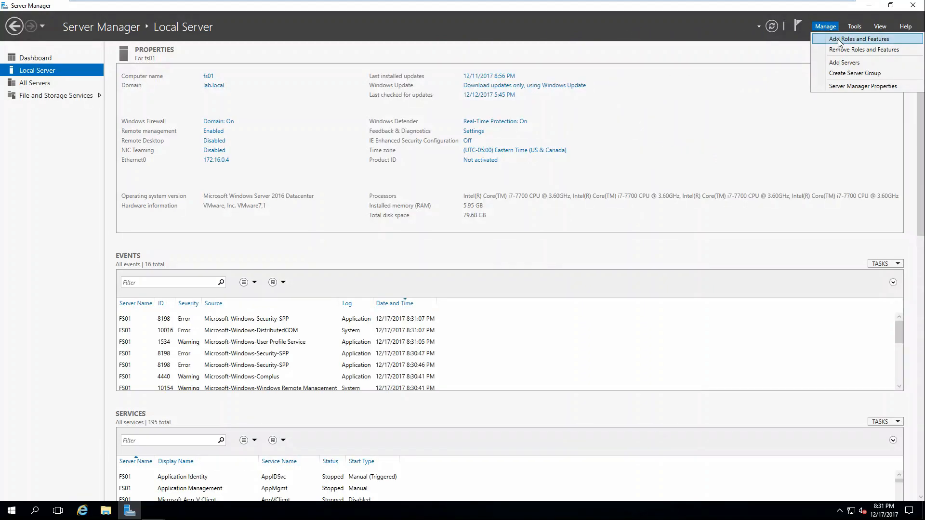
pyautogui.click(839, 40)
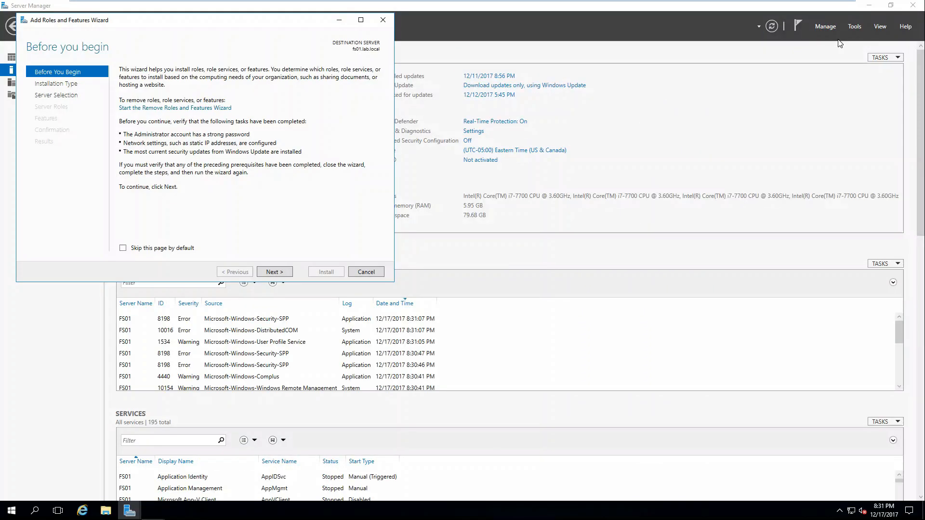
pyautogui.click(272, 273)
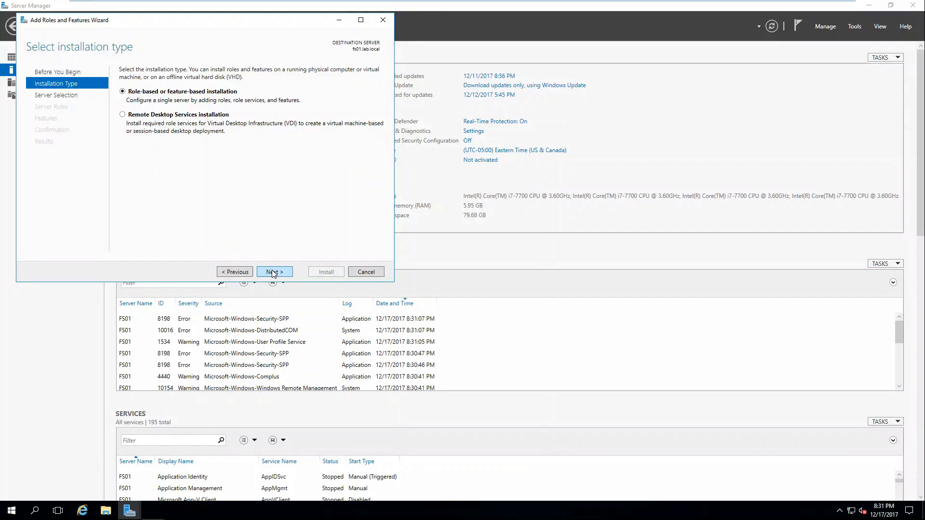
pyautogui.click(273, 272)
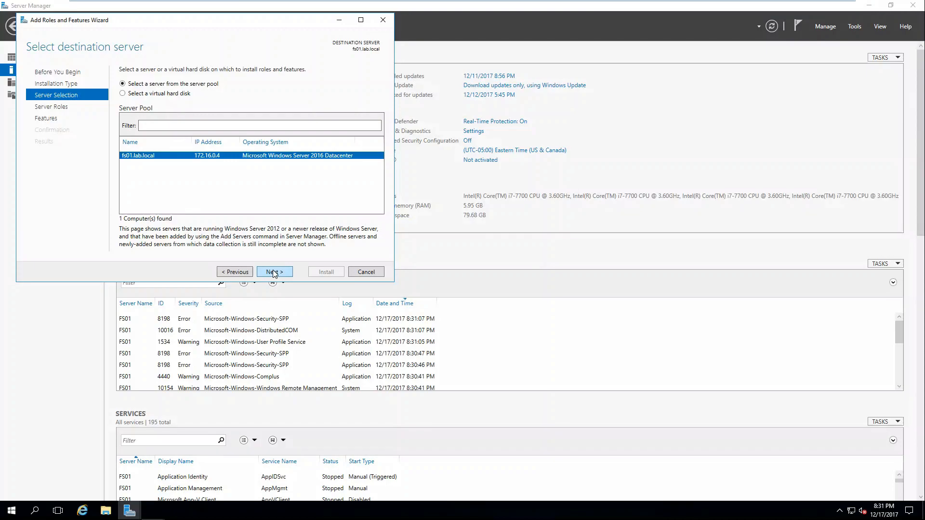
pyautogui.click(273, 272)
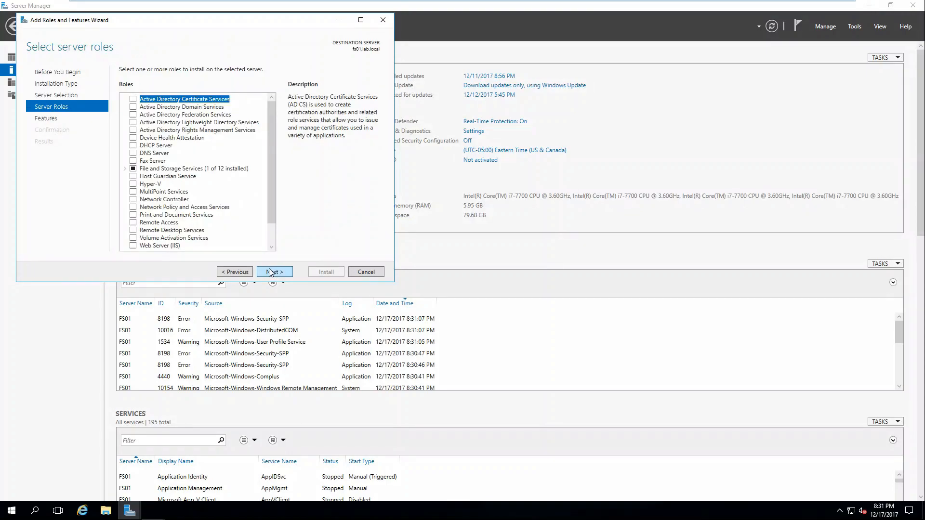
# Select File Server, DFS Replication and File Server Resource Manager, adding their required tools
pyautogui.click(124, 168)
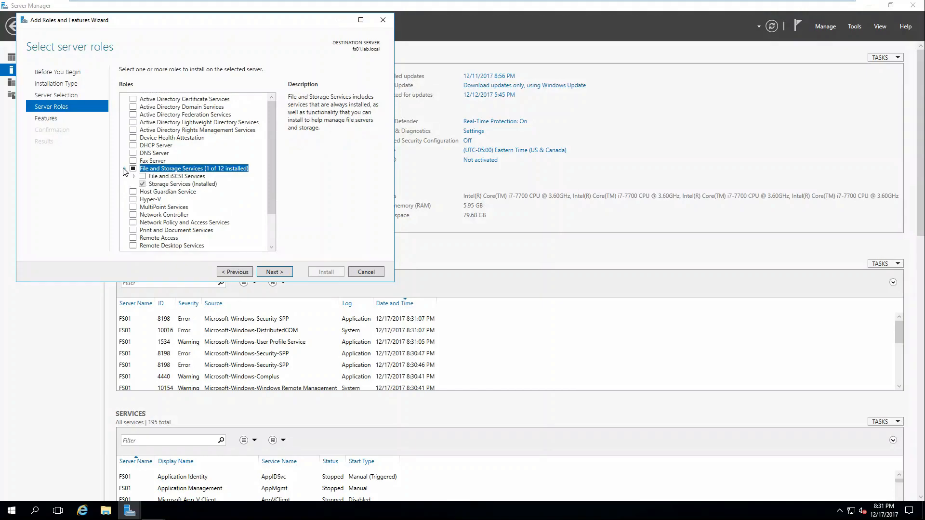
pyautogui.click(134, 177)
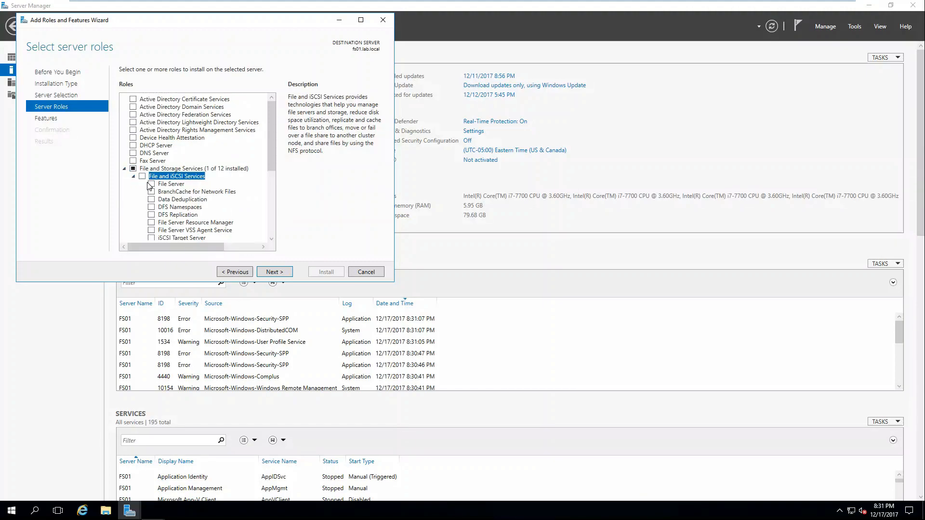
pyautogui.click(151, 184)
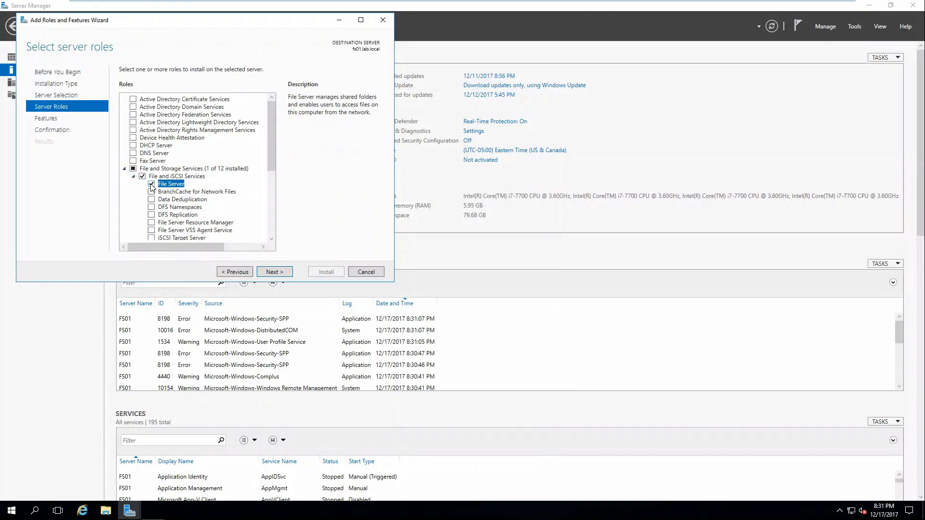
pyautogui.scroll(-1, 203, 195)
pyautogui.scroll(-1, 203, 195)
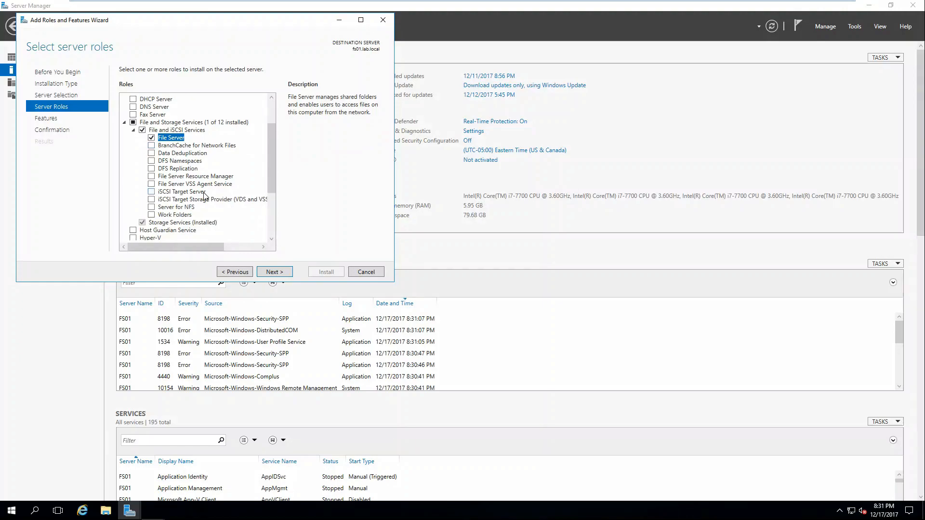
pyautogui.click(152, 169)
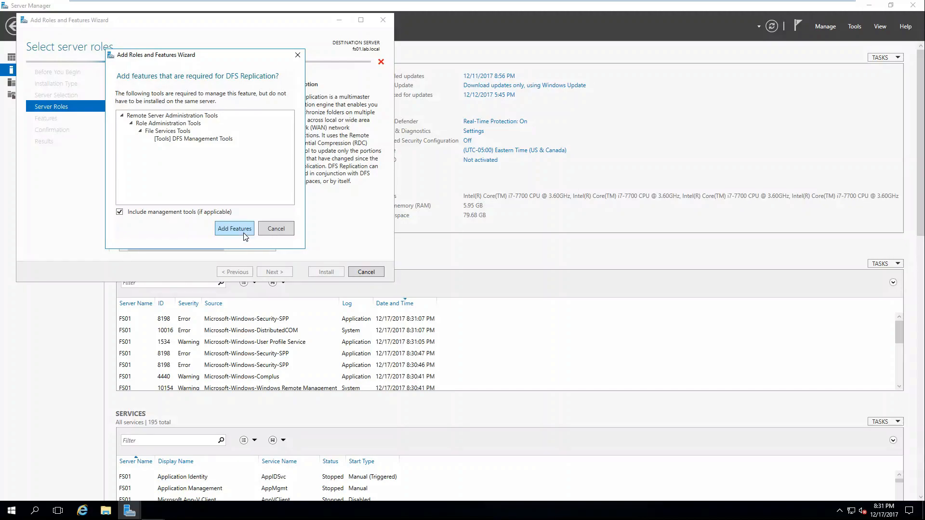
pyautogui.click(239, 233)
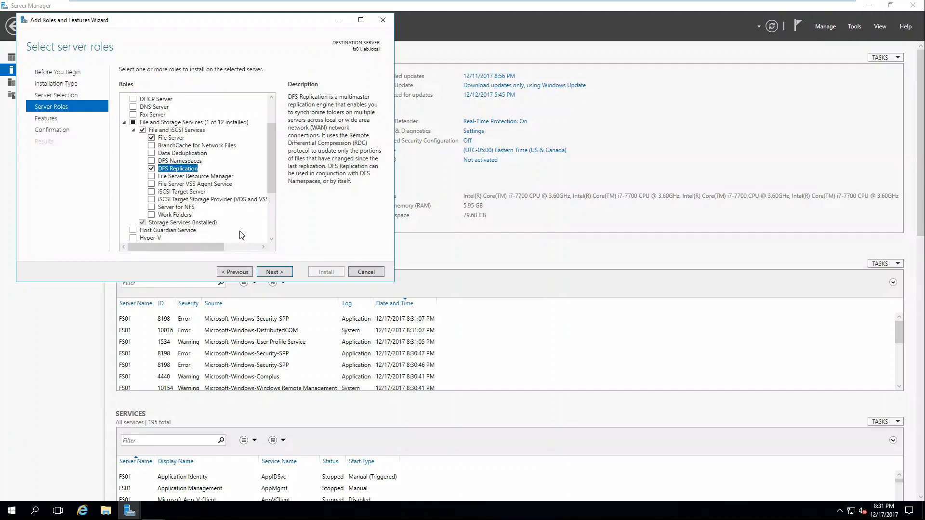
pyautogui.click(152, 176)
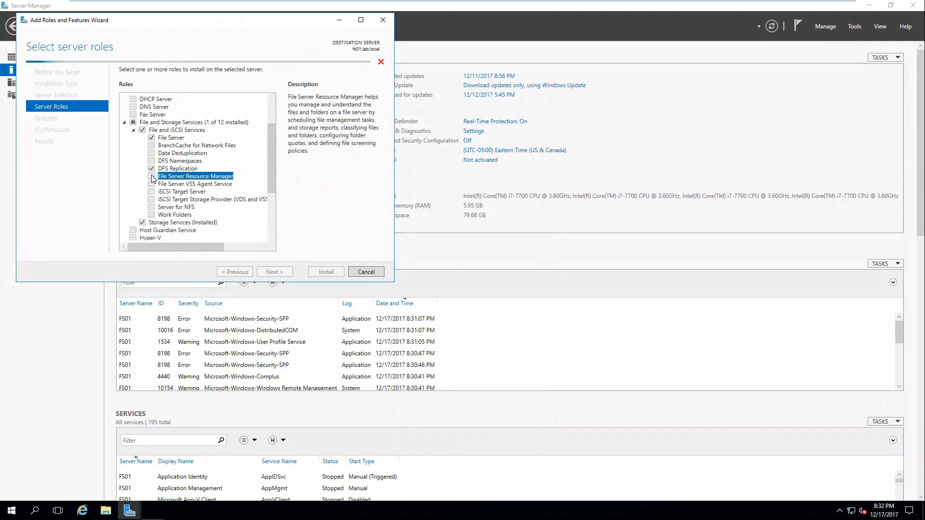
pyautogui.click(244, 235)
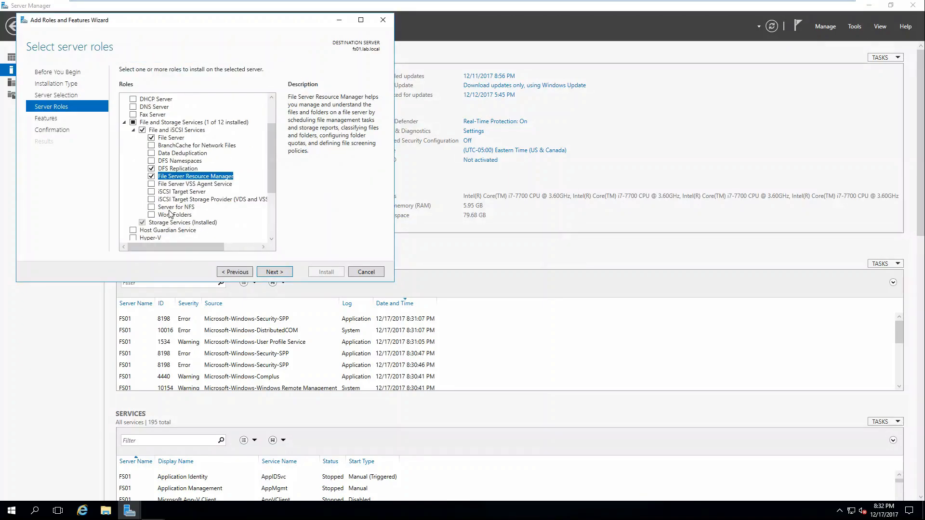
# Add Data Deduplication and Print and Document Services with its tools, then continue
pyautogui.click(152, 154)
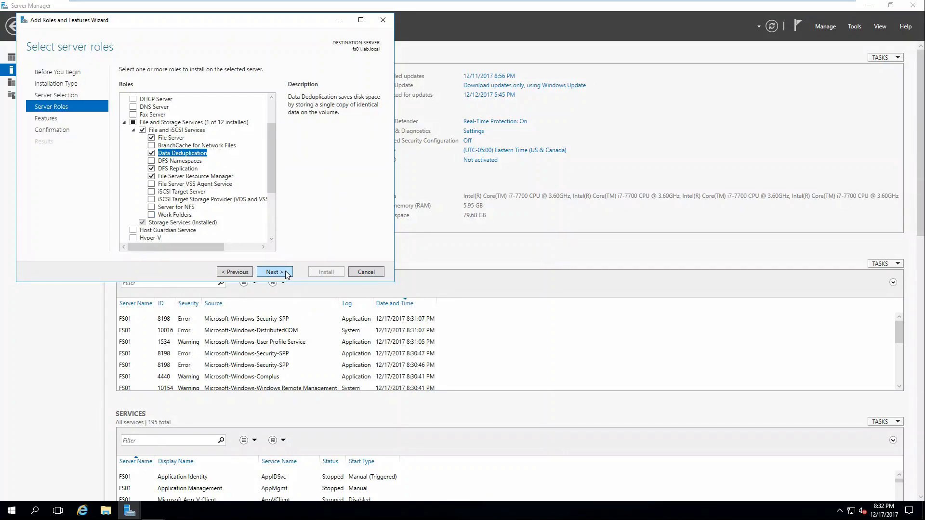
pyautogui.scroll(-3, 191, 217)
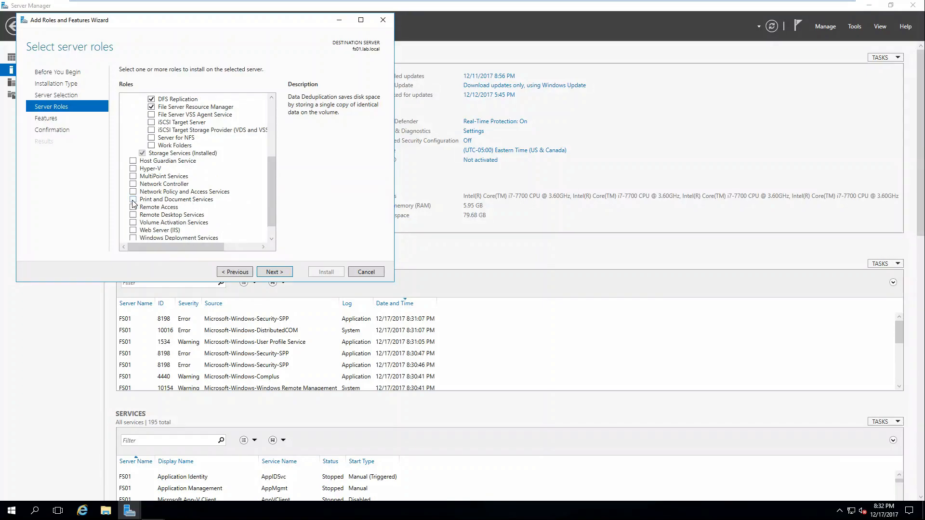
pyautogui.click(132, 201)
pyautogui.click(232, 234)
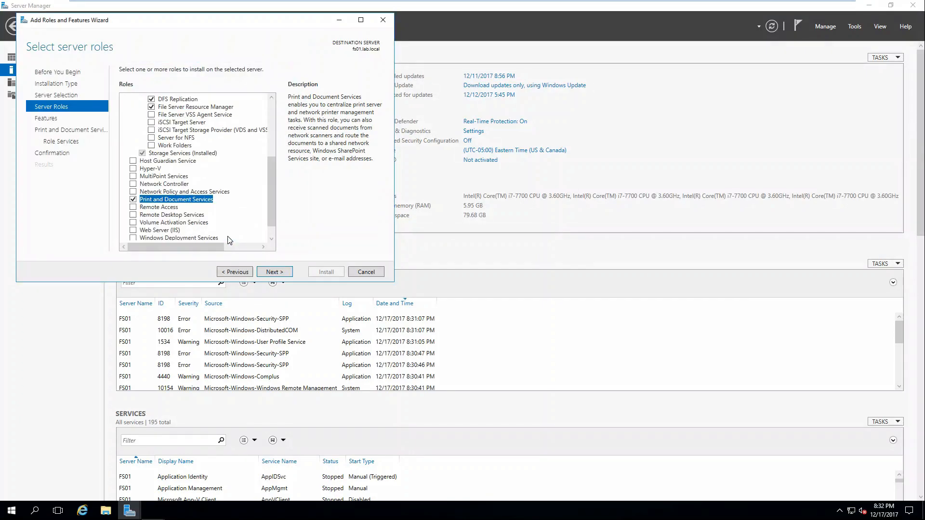
pyautogui.click(270, 272)
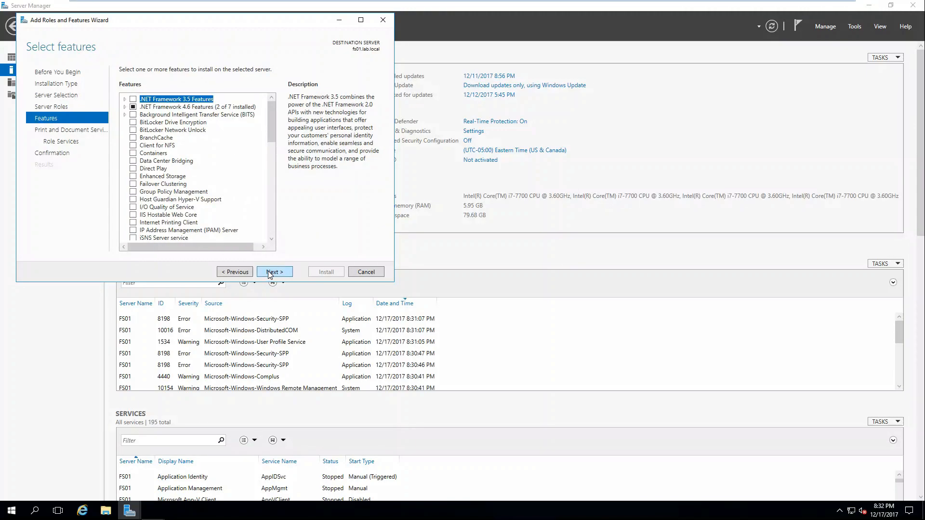
# Skip extra features, keep Print Server, and allow automatic restart on the confirmation page
pyautogui.click(270, 273)
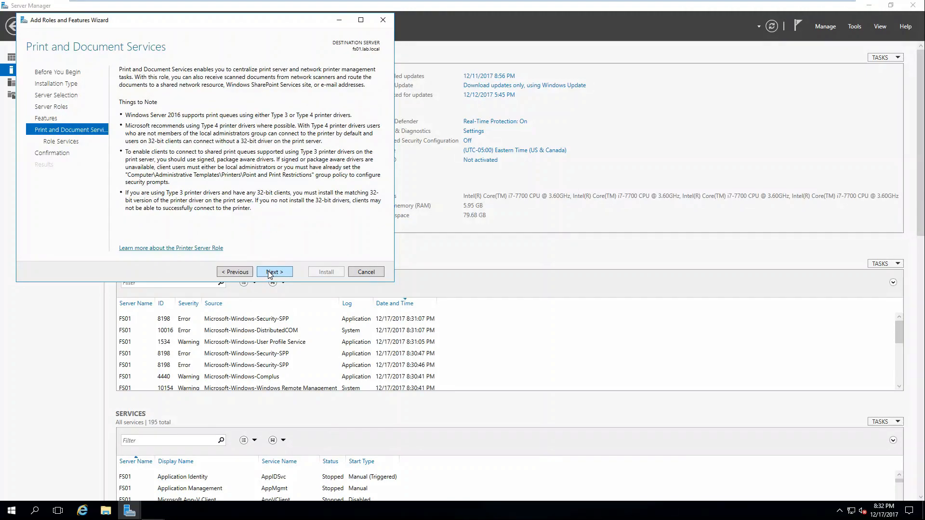
pyautogui.click(270, 273)
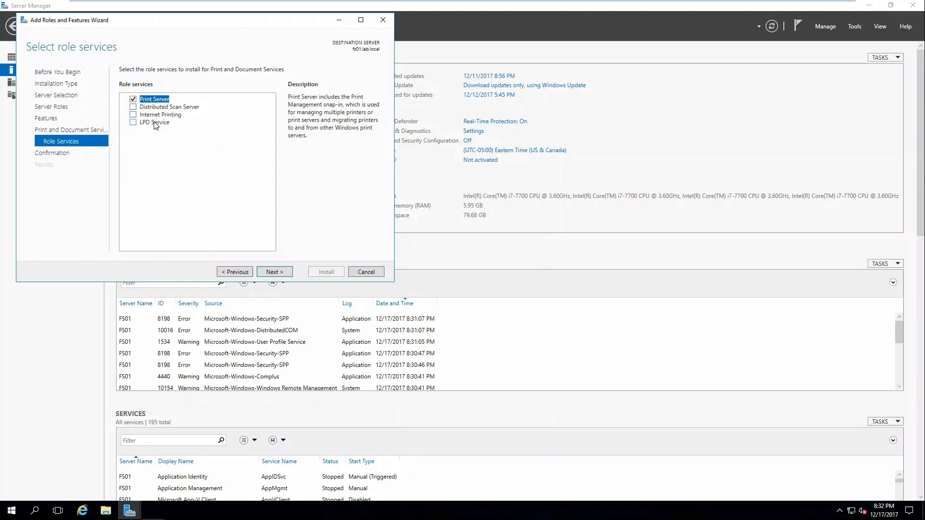
pyautogui.click(272, 272)
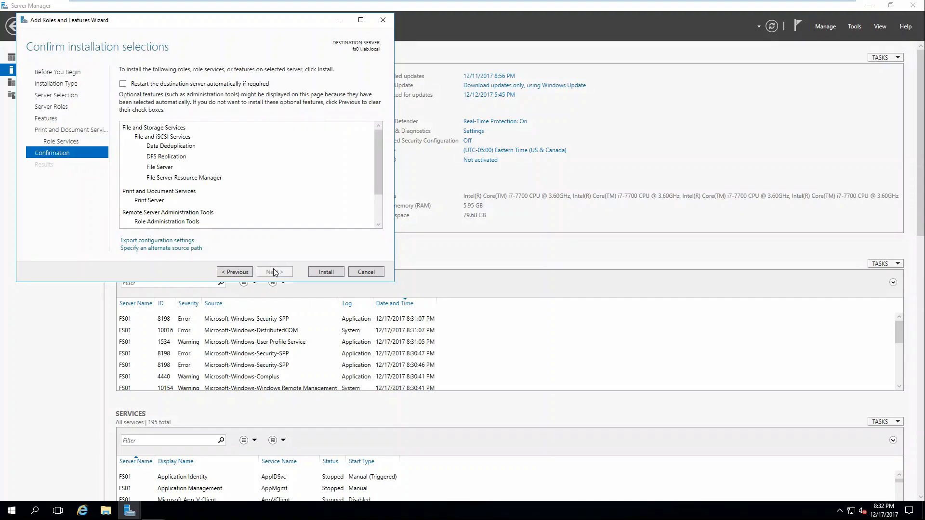
pyautogui.click(219, 85)
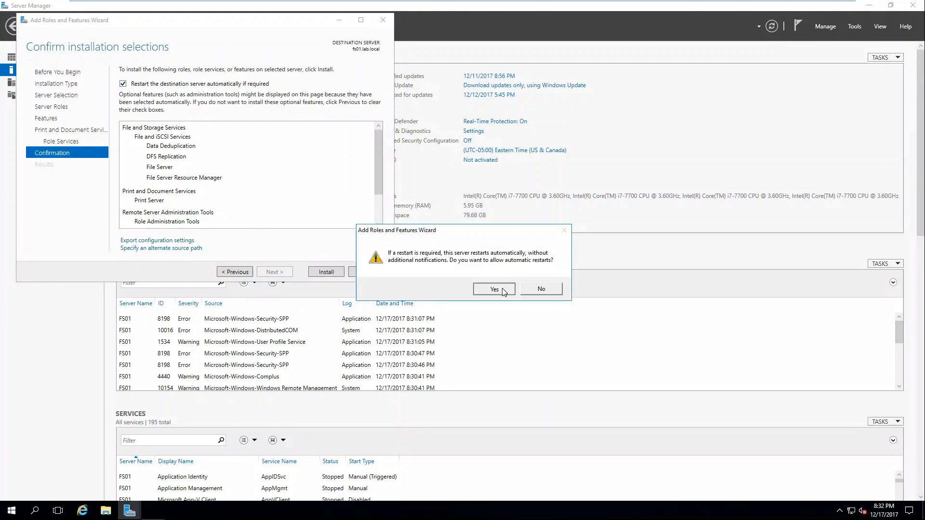
pyautogui.click(503, 289)
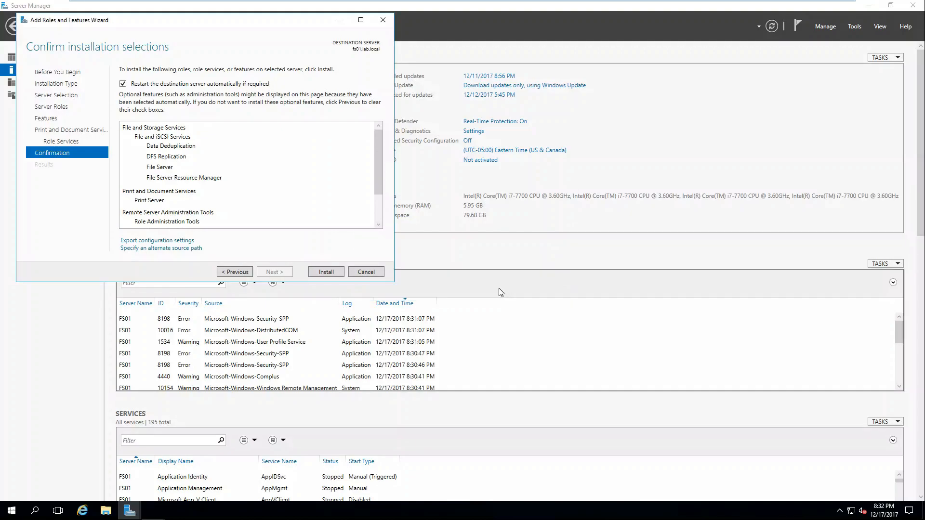
# Install the selected roles on fs01, watch progress, and close the wizard on success
pyautogui.click(331, 274)
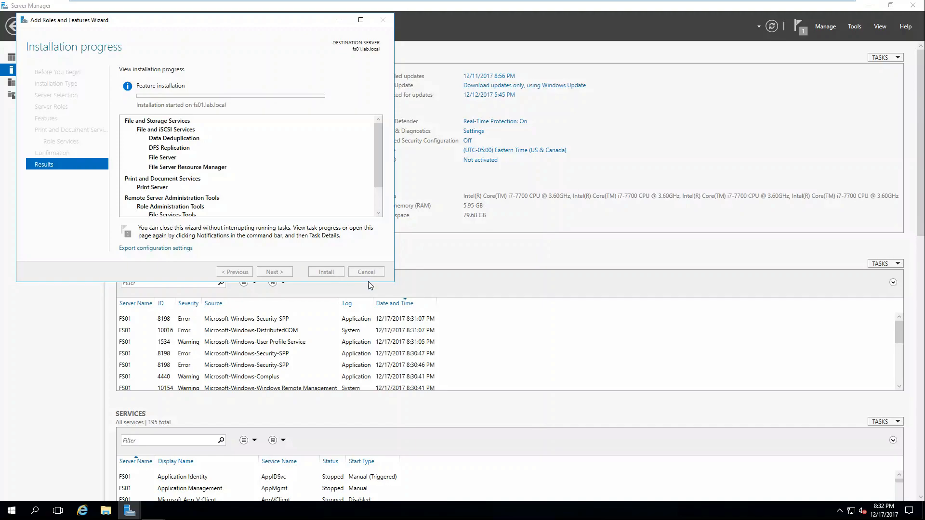
pyautogui.moveTo(372, 284); pyautogui.dragTo(376, 410)
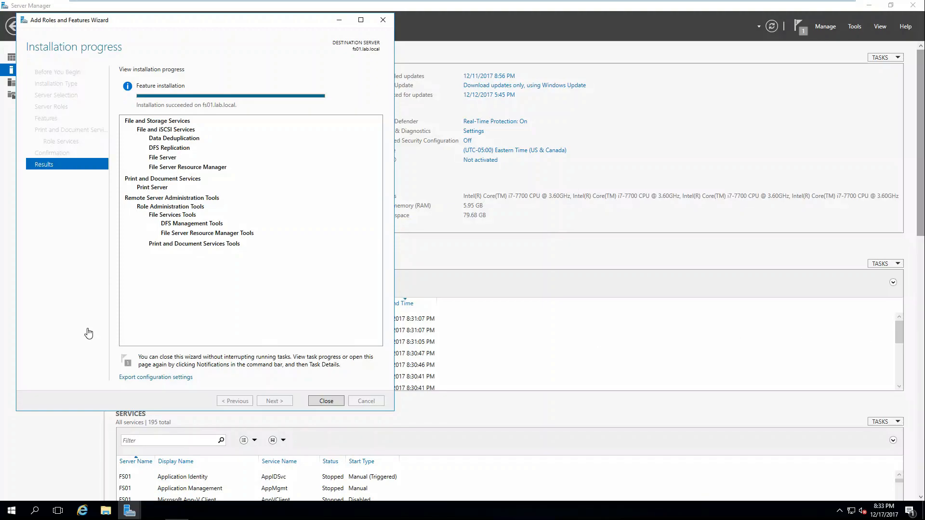
pyautogui.click(319, 403)
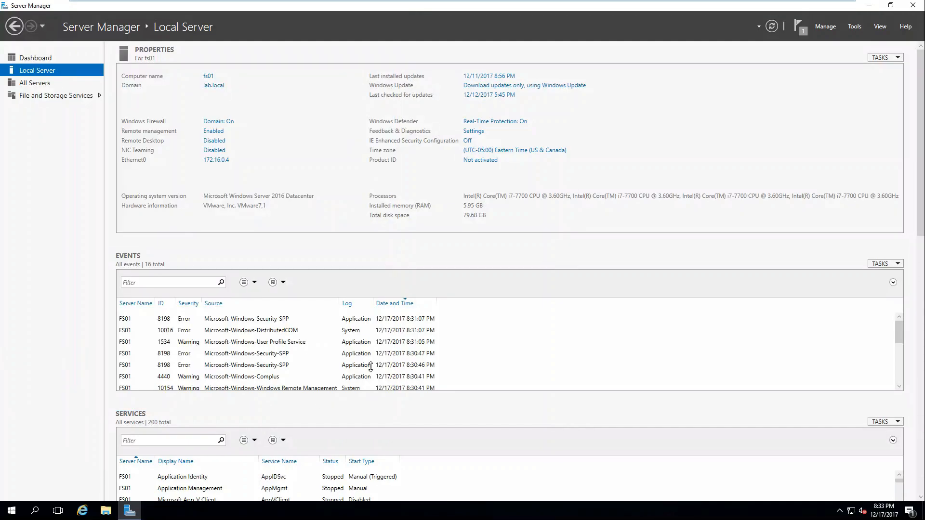
# Close Server Manager and exit the virtual machine's full-screen view
pyautogui.click(913, 13)
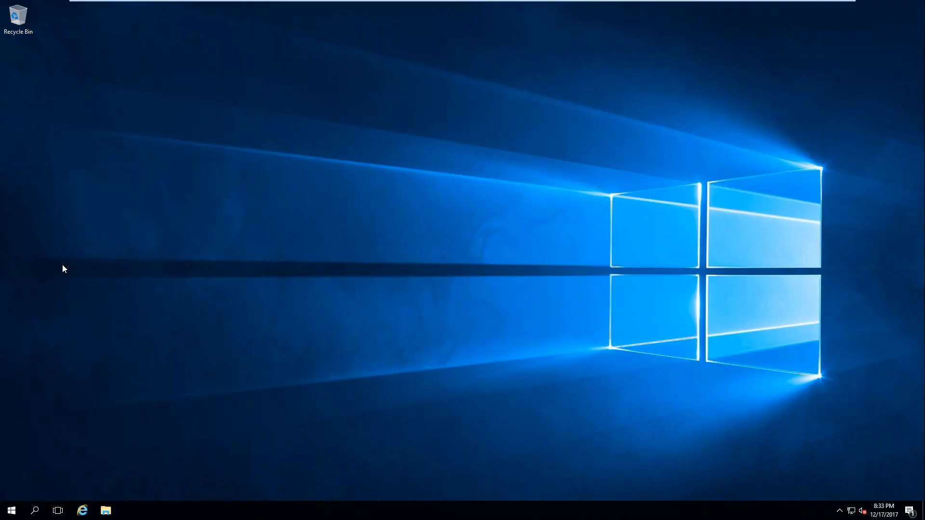
pyautogui.click(12, 510)
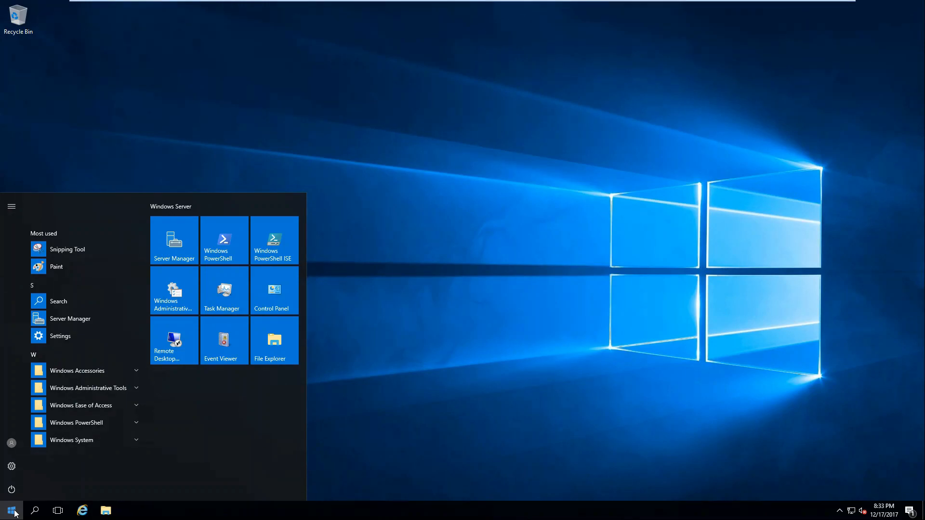
pyautogui.moveTo(298, 4)
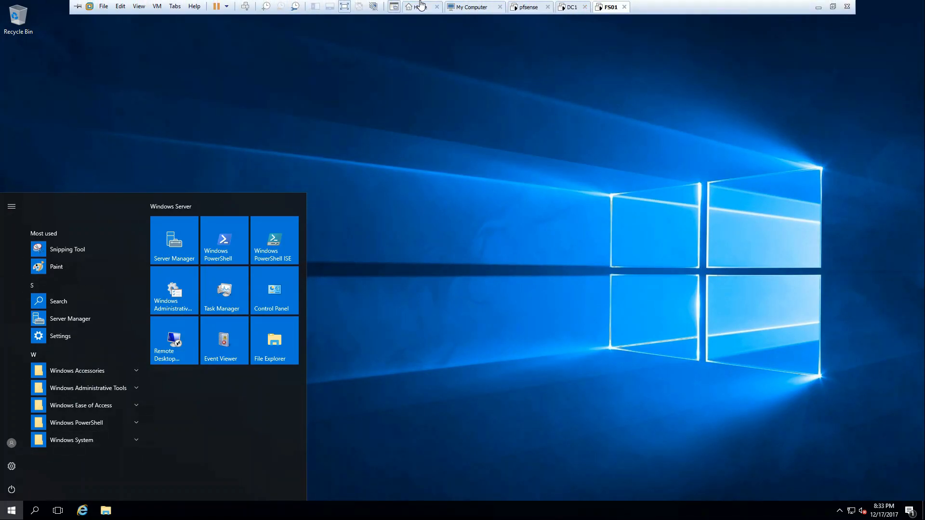
pyautogui.click(832, 7)
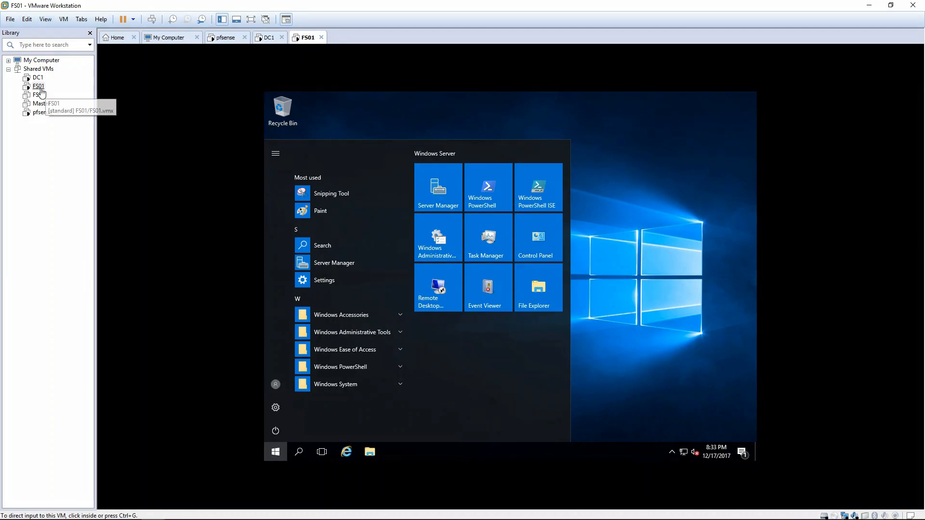
# Shut down the FS01 guest from its Library menu and confirm
pyautogui.rightClick(41, 89)
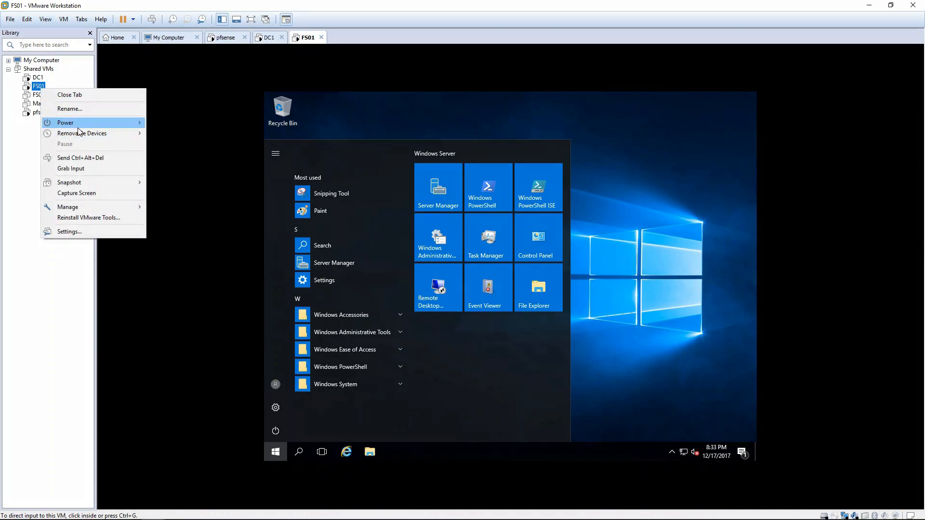
pyautogui.moveTo(79, 127)
pyautogui.click(201, 133)
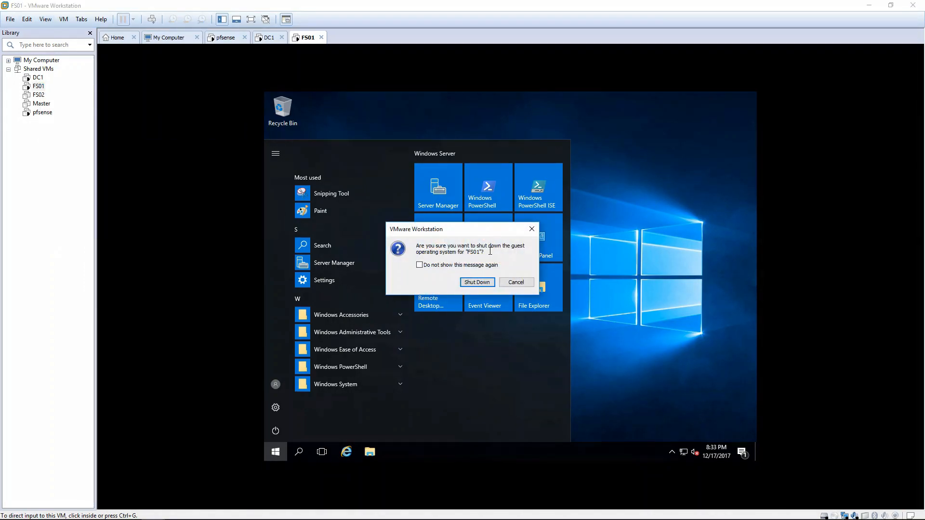
pyautogui.click(483, 283)
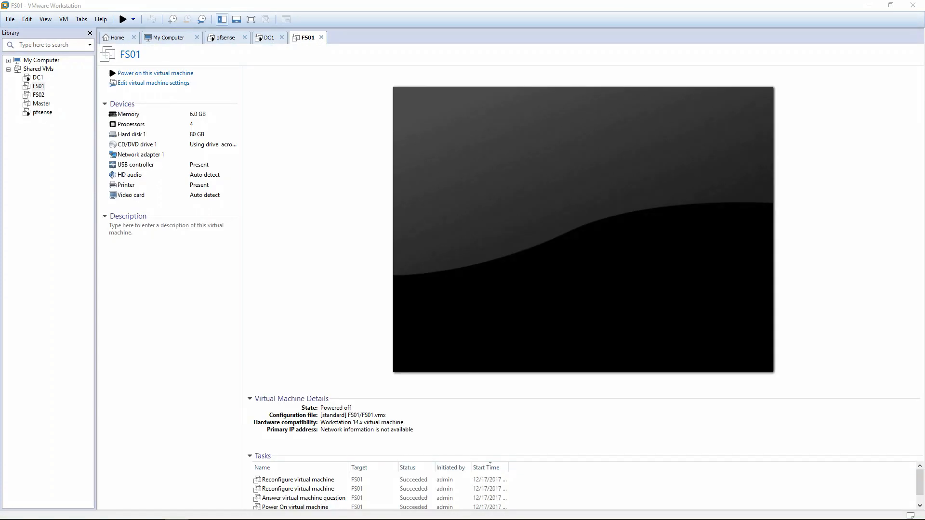
# Add a new SCSI virtual hard disk to FS01 with a 10 GB capacity
pyautogui.click(150, 84)
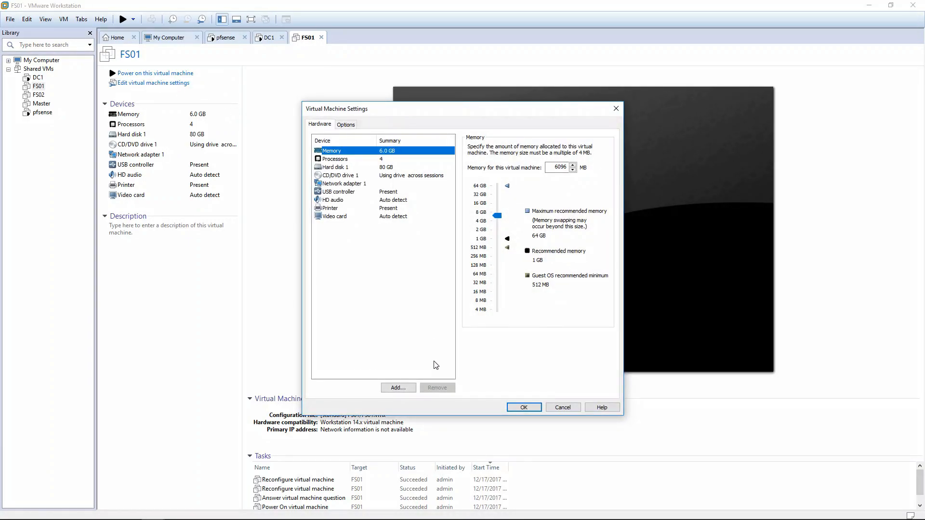
pyautogui.click(398, 388)
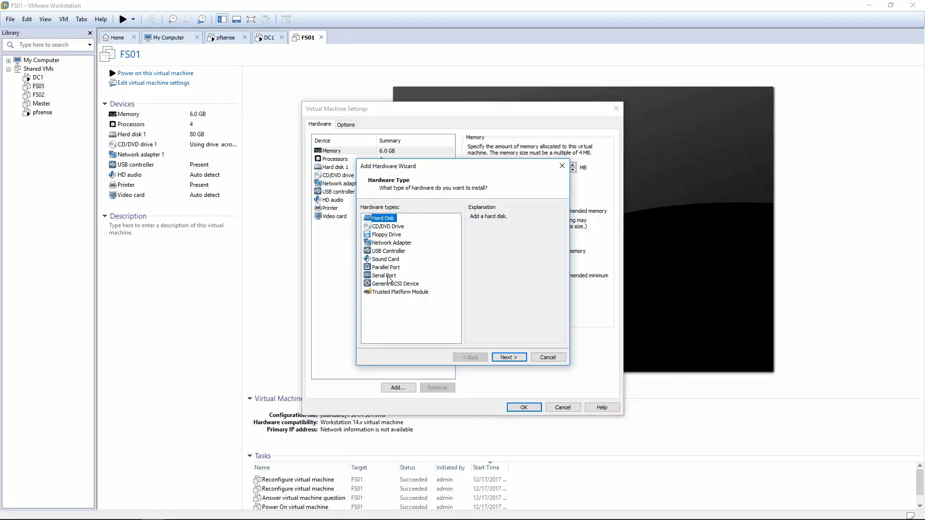
pyautogui.click(501, 357)
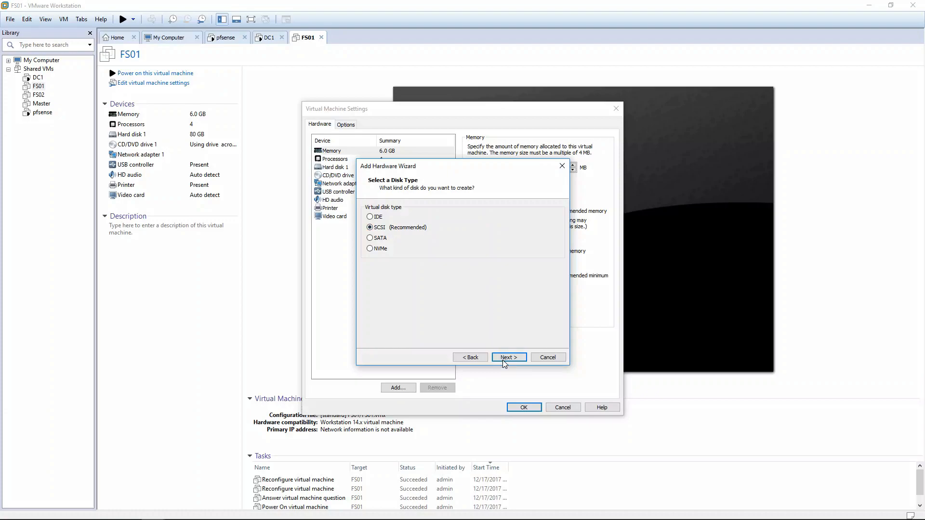
pyautogui.click(517, 361)
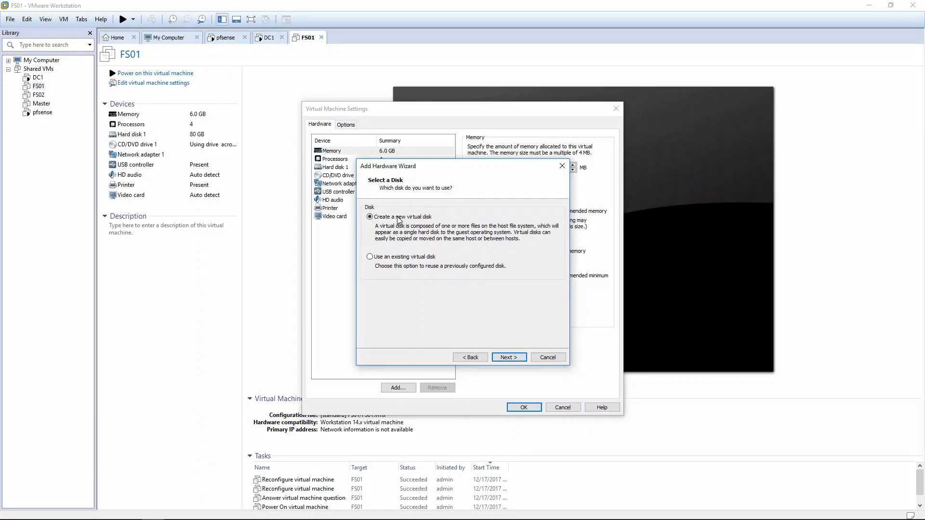
pyautogui.click(510, 357)
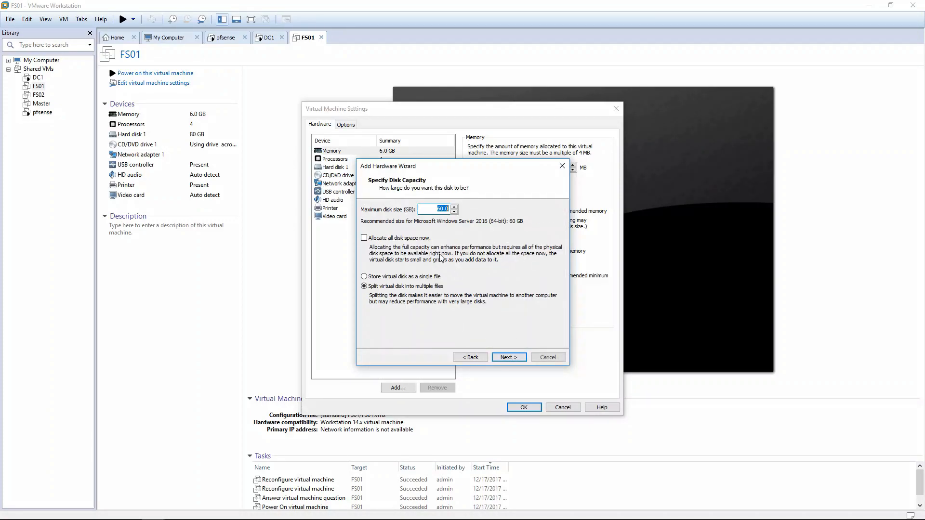
pyautogui.moveTo(447, 208); pyautogui.dragTo(444, 209)
pyautogui.write('1')
pyautogui.click(508, 357)
# Store the new disk as FS01.vmdk in the FS01 folder of the standard location and finish
pyautogui.click(540, 239)
pyautogui.click(448, 195)
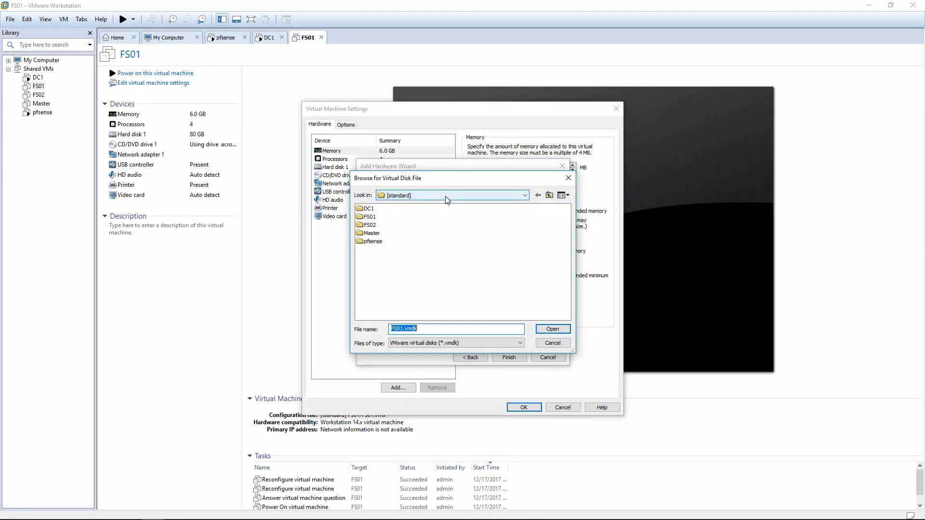
pyautogui.click(448, 197)
pyautogui.doubleClick(368, 217)
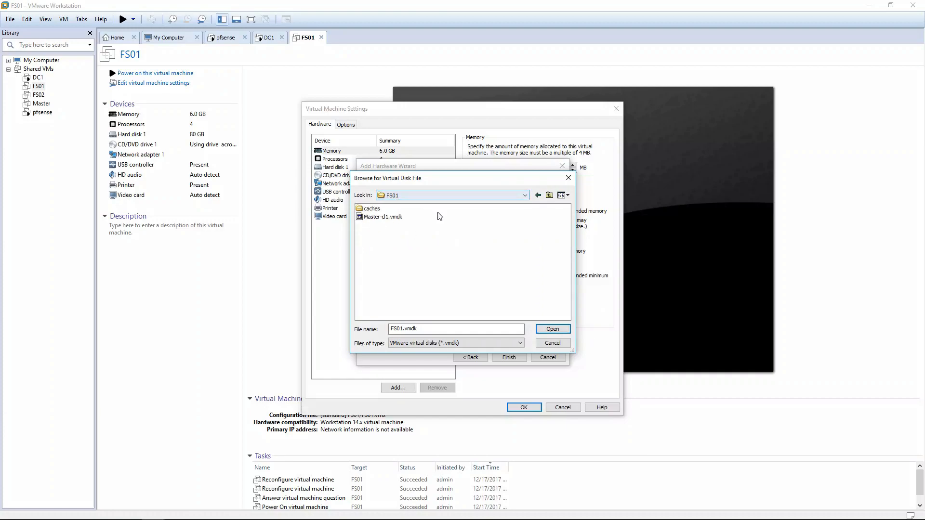
pyautogui.click(551, 330)
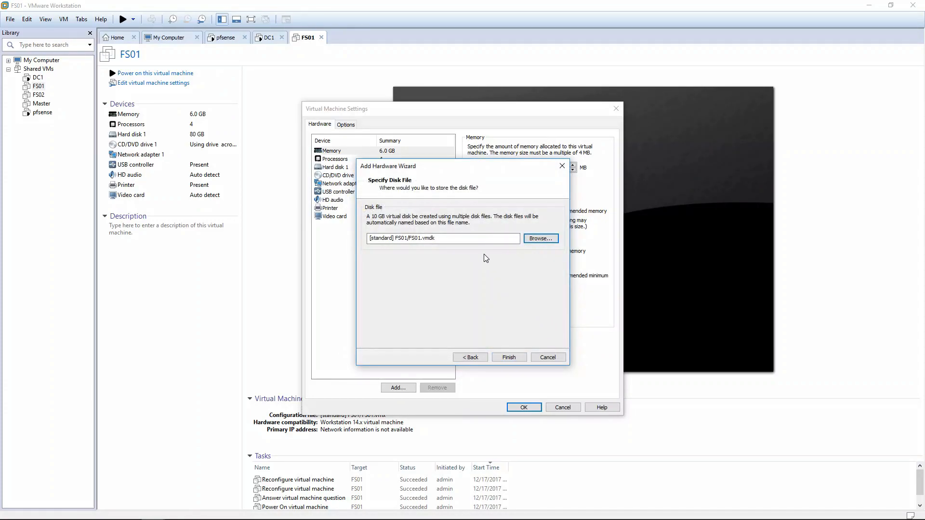
pyautogui.click(507, 357)
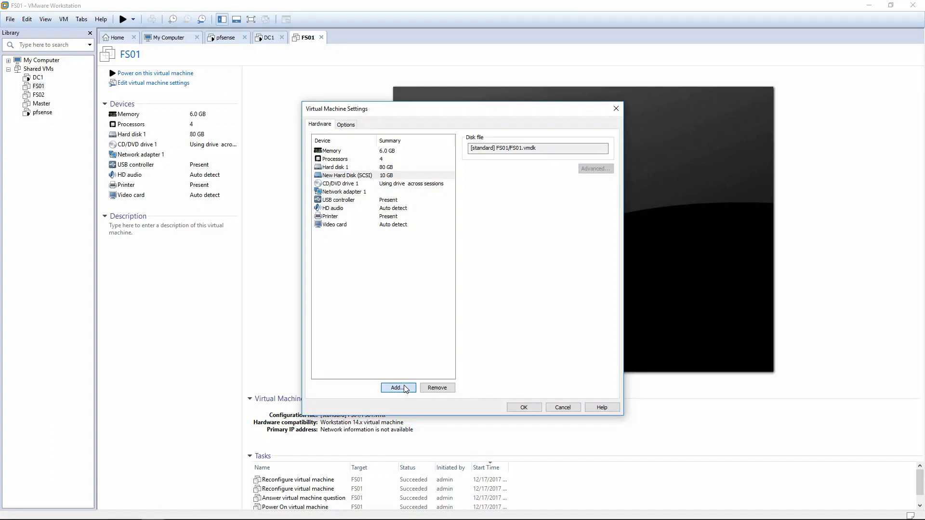
# Add a second new 10 GB SCSI disk to FS01 and try to apply the settings
pyautogui.click(398, 387)
pyautogui.click(507, 358)
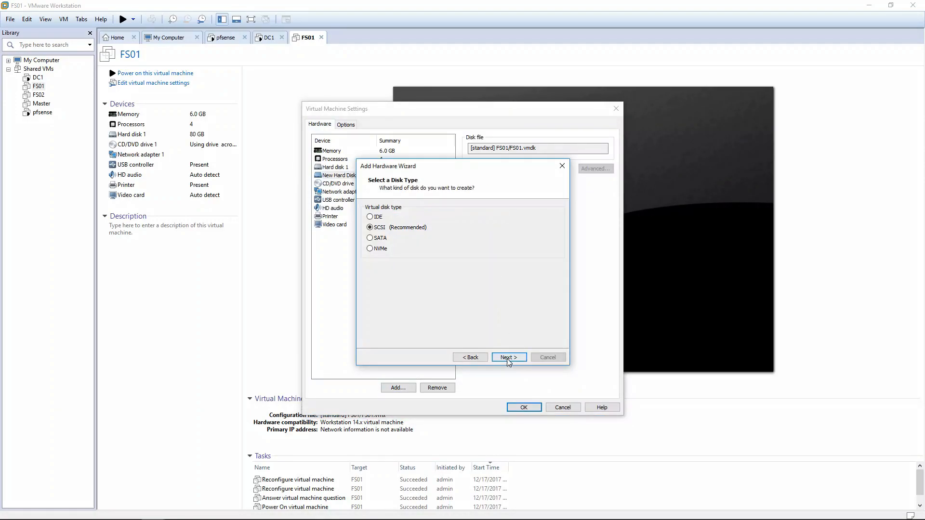
pyautogui.click(507, 358)
pyautogui.click(506, 357)
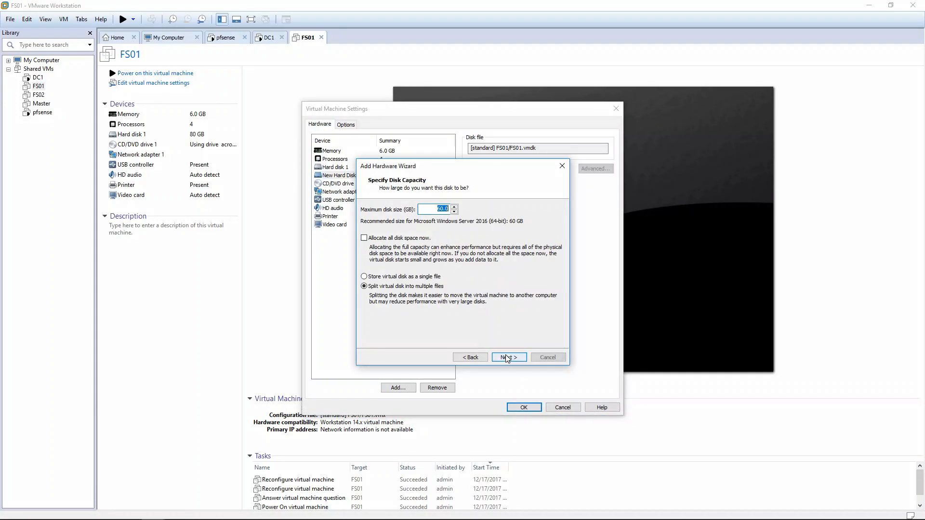
pyautogui.click(443, 210)
pyautogui.write('1')
pyautogui.press('Return')
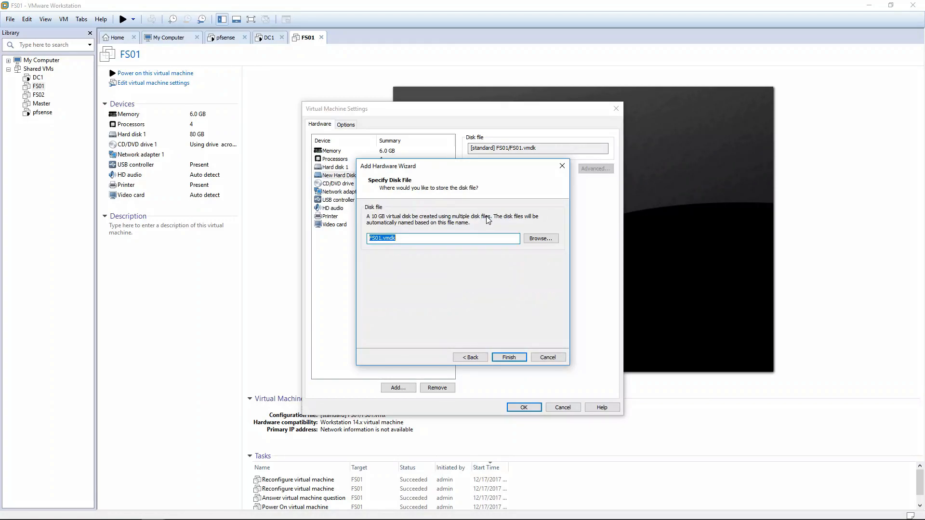
pyautogui.click(511, 356)
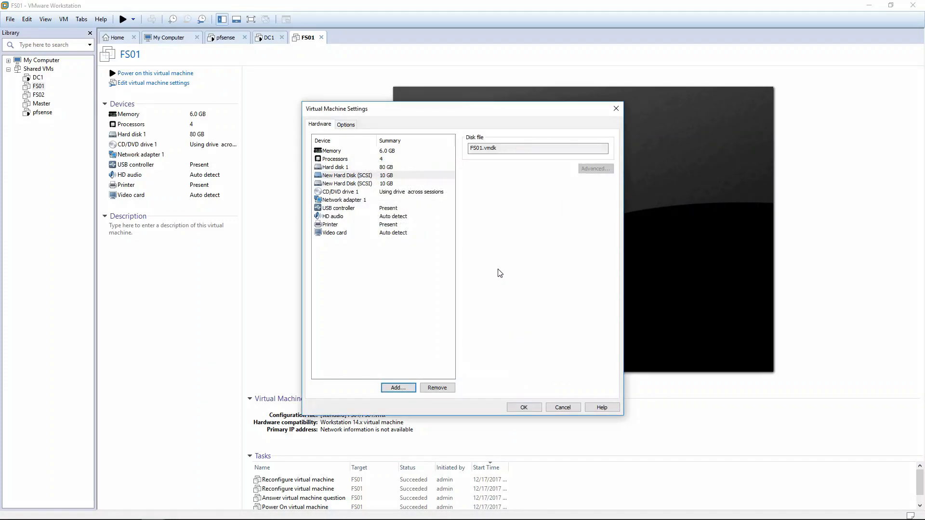
pyautogui.click(524, 407)
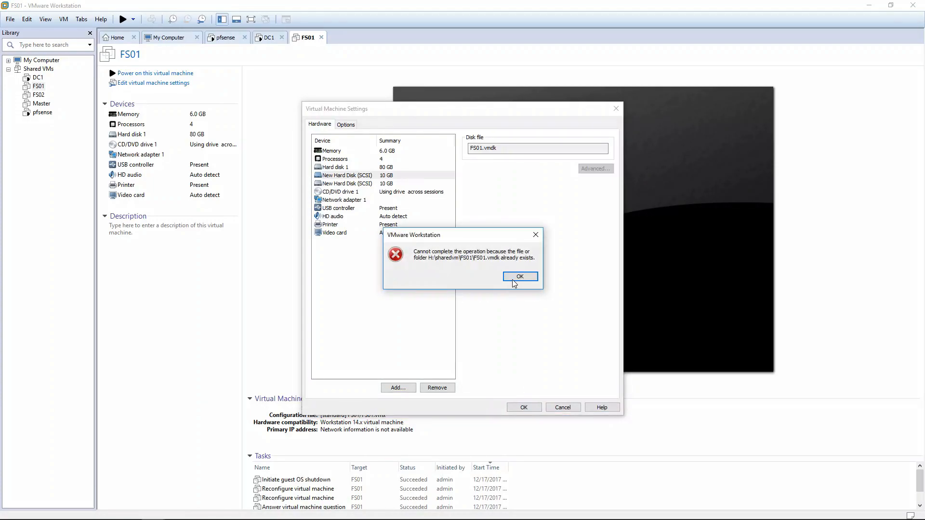
# Dismiss the file-already-exists error and remove the clashing duplicate disk after checking each disk's file
pyautogui.click(518, 277)
pyautogui.click(386, 167)
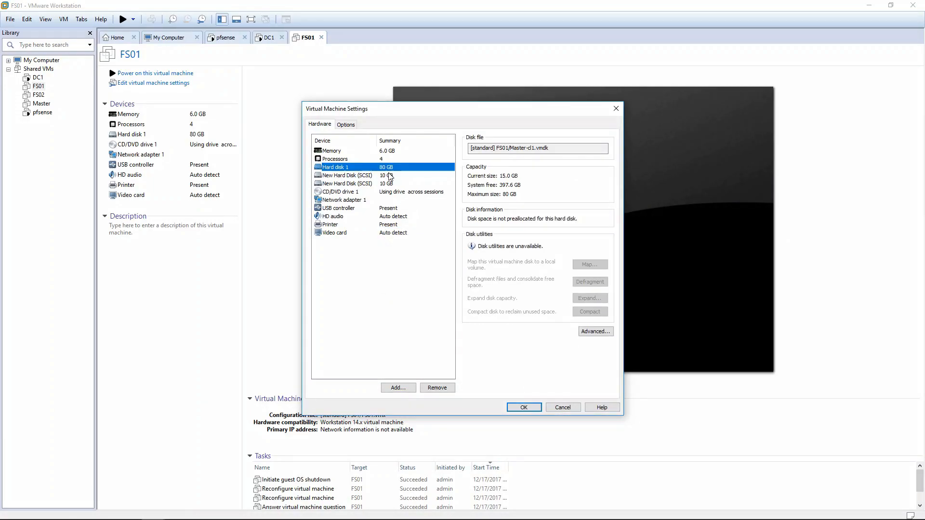
pyautogui.click(389, 176)
pyautogui.click(390, 184)
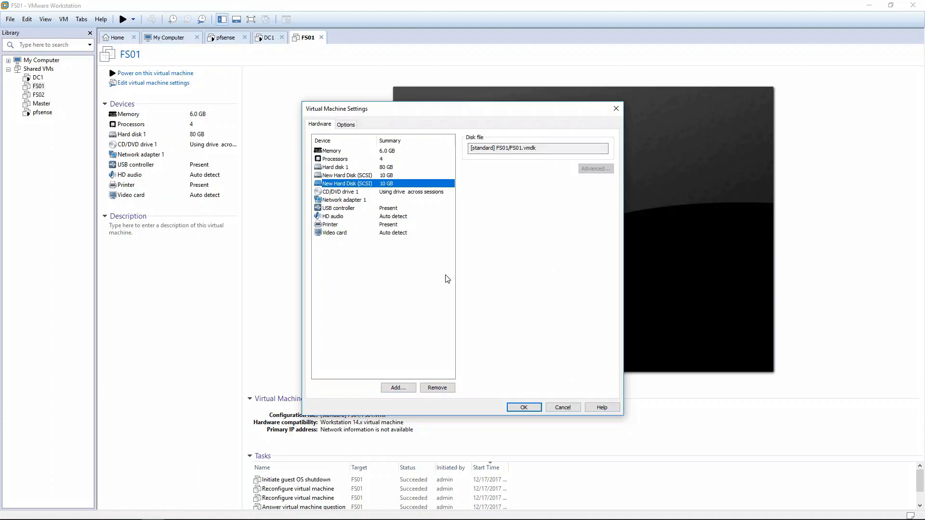
pyautogui.click(437, 388)
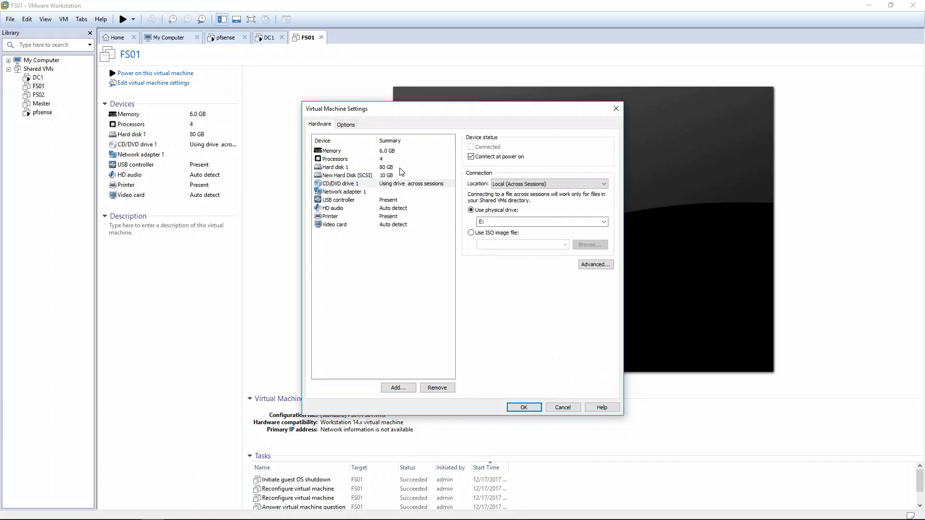
# Re-add the 10 GB SCSI disk named FS01-1.vmdk and save FS01's settings
pyautogui.click(395, 387)
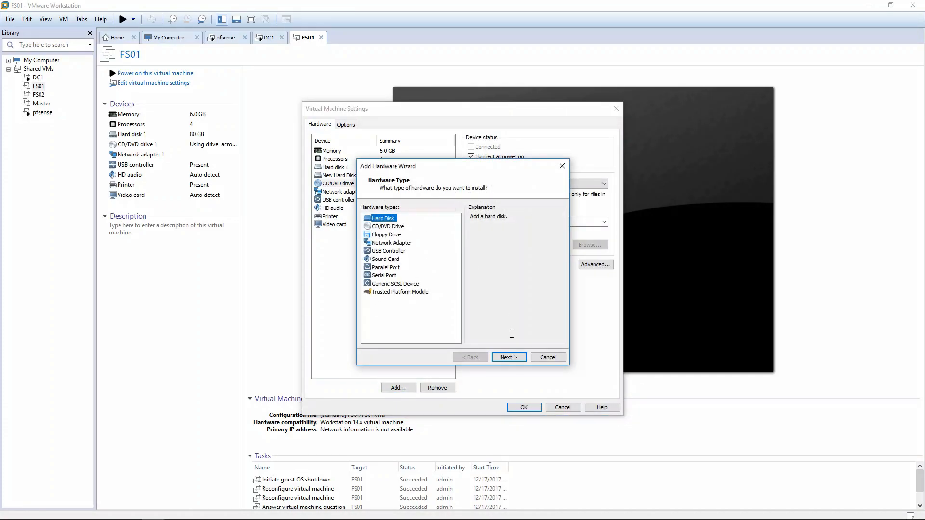
pyautogui.click(515, 361)
pyautogui.click(509, 359)
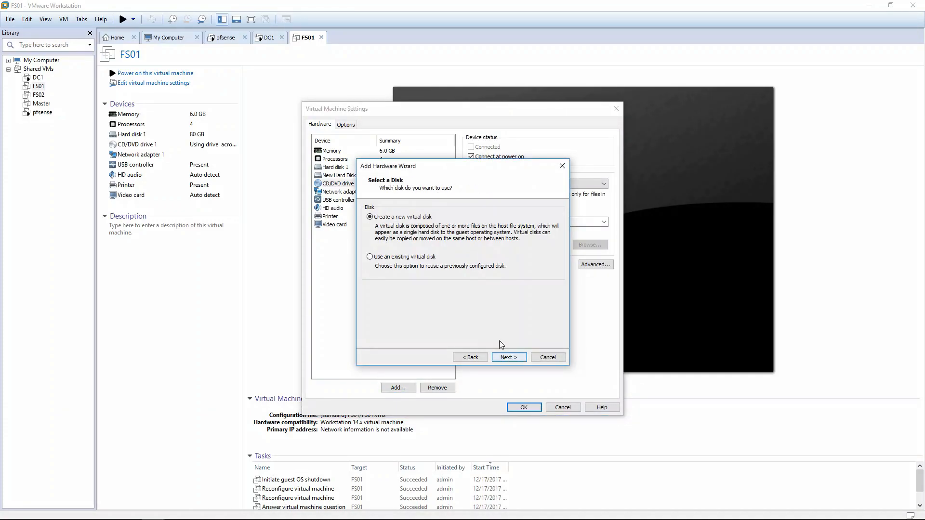
pyautogui.click(507, 358)
pyautogui.click(440, 208)
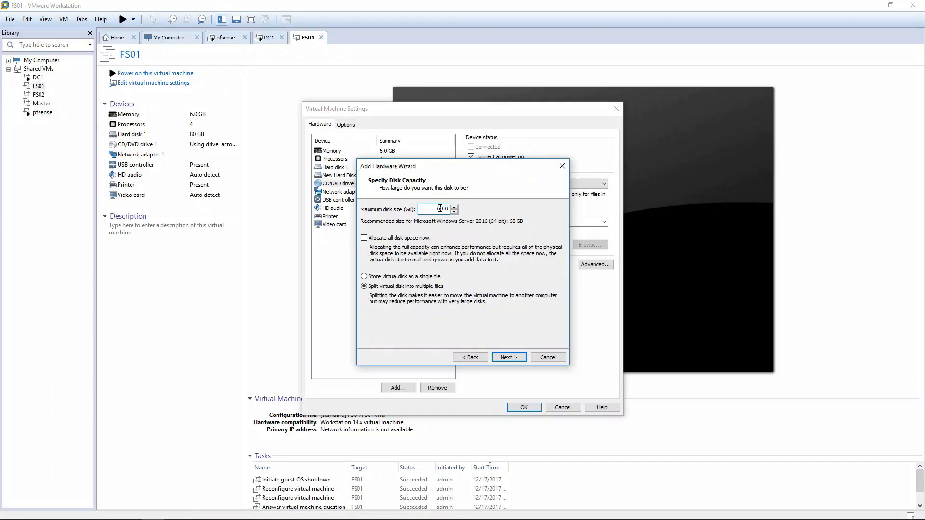
pyautogui.press('Return')
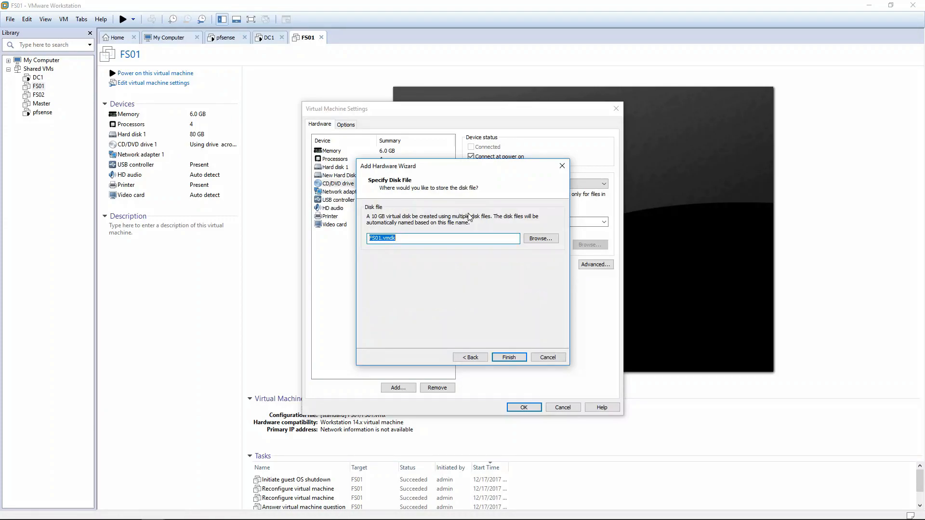
pyautogui.moveTo(378, 238); pyautogui.dragTo(386, 238)
pyautogui.write('1.')
pyautogui.press('Return')
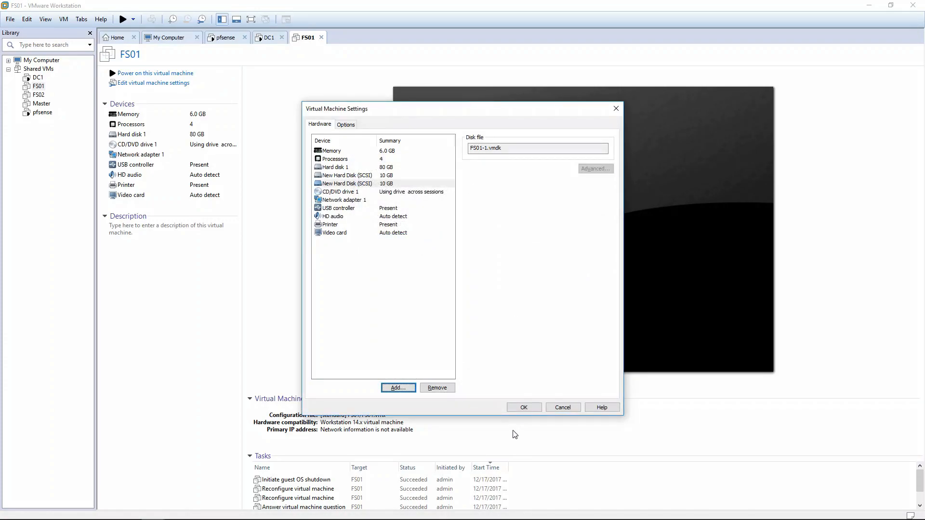
pyautogui.click(523, 407)
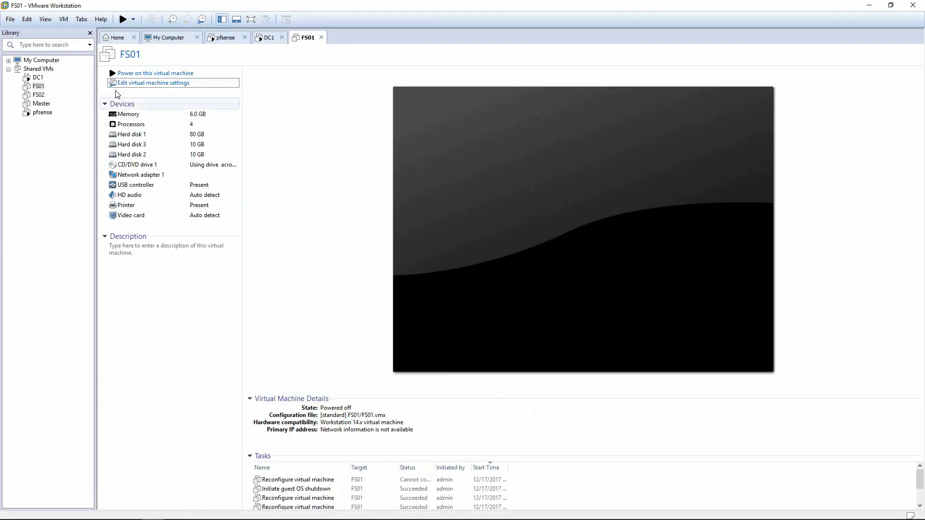
# Power on FS01, dismiss the device warning, and switch it to full-screen view
pyautogui.click(134, 75)
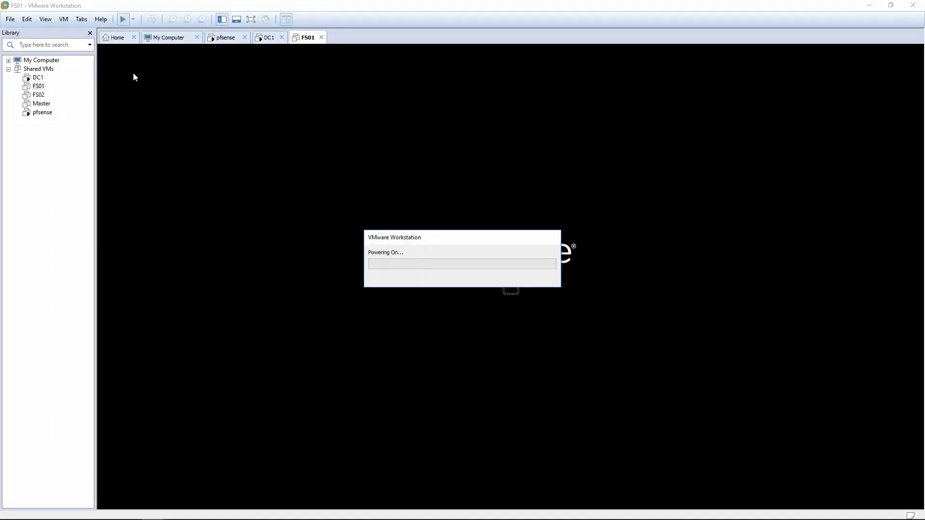
pyautogui.click(484, 283)
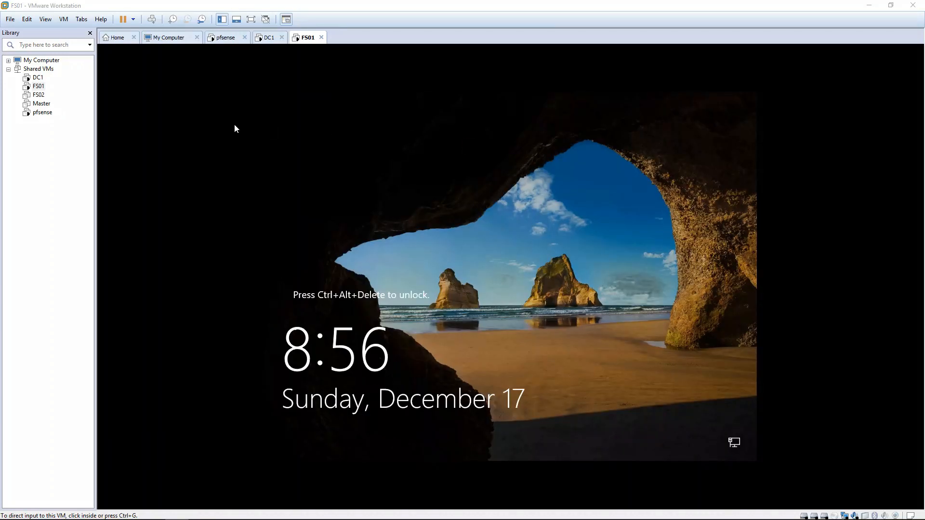
pyautogui.click(46, 19)
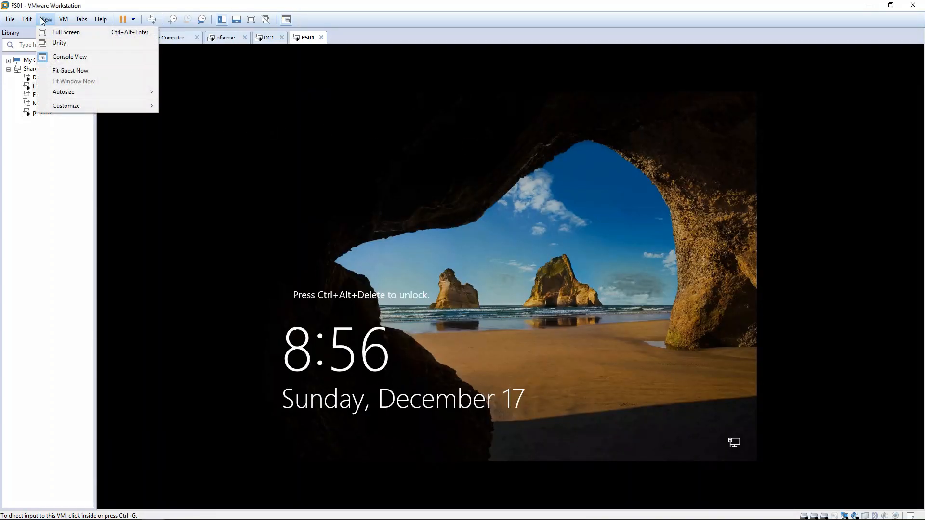
pyautogui.click(65, 29)
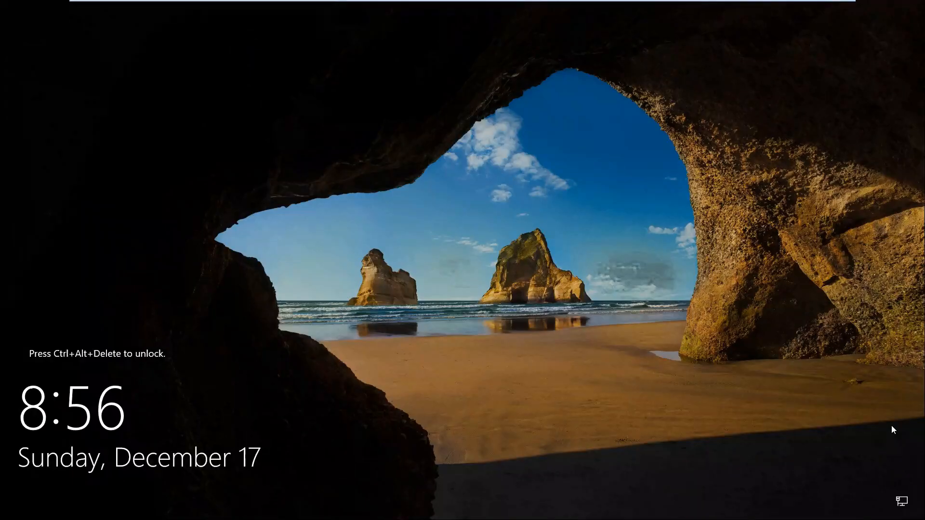
# Sign in to FS01 as the domain administrator using Ctrl+Alt+Delete and the account password
pyautogui.hotkey('ctrl', 'alt', 'Delete')
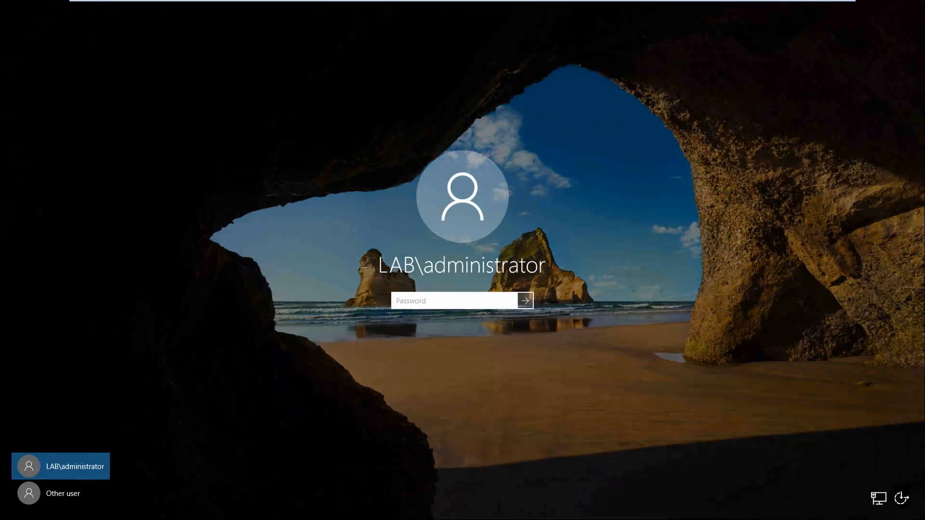
pyautogui.write('P')
pyautogui.press('Return')
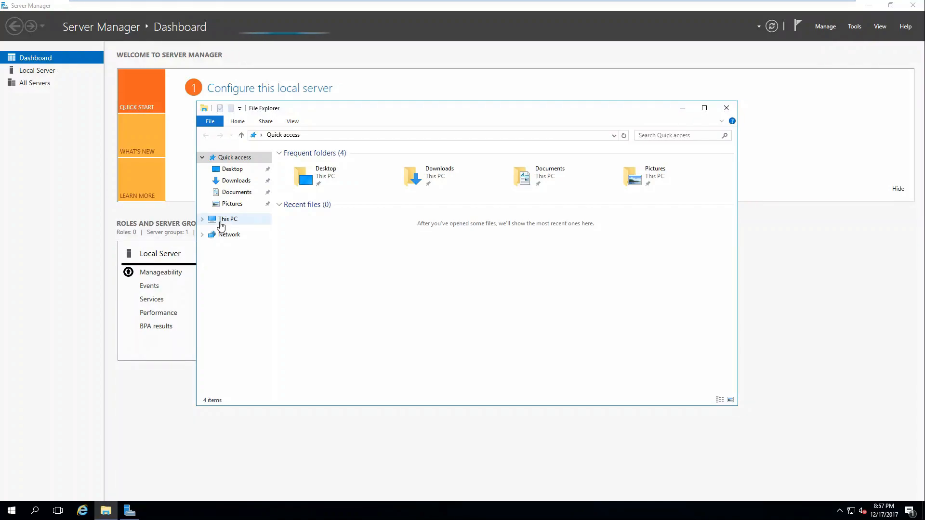
# Select This PC in File Explorer and choose Manage from its context menu
pyautogui.click(221, 222)
pyautogui.rightClick(222, 224)
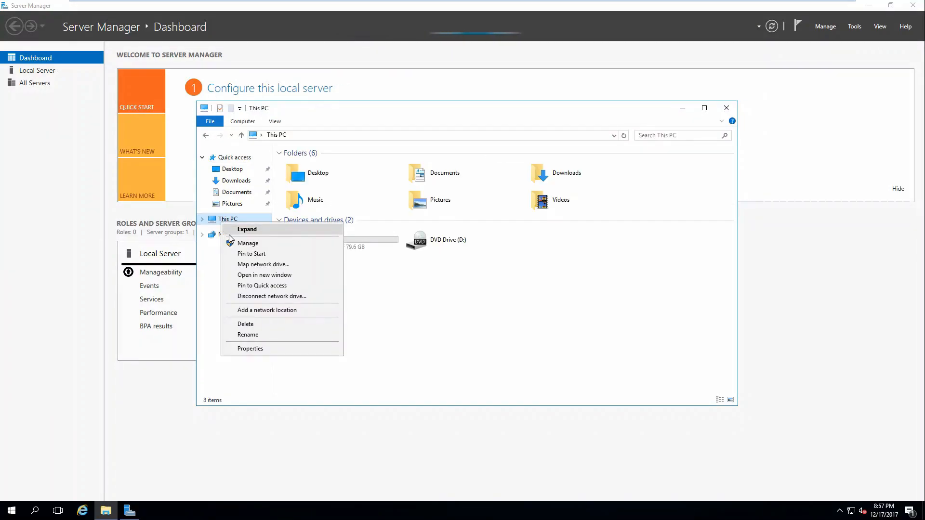
pyautogui.click(236, 244)
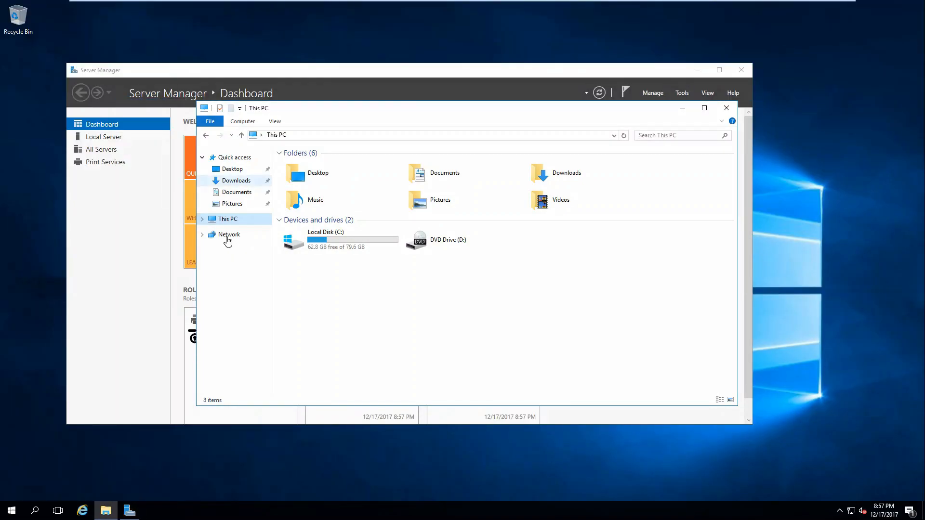
# In Server Manager, move from File and Storage Services and Dashboard to fs01's Local Server page
pyautogui.click(134, 514)
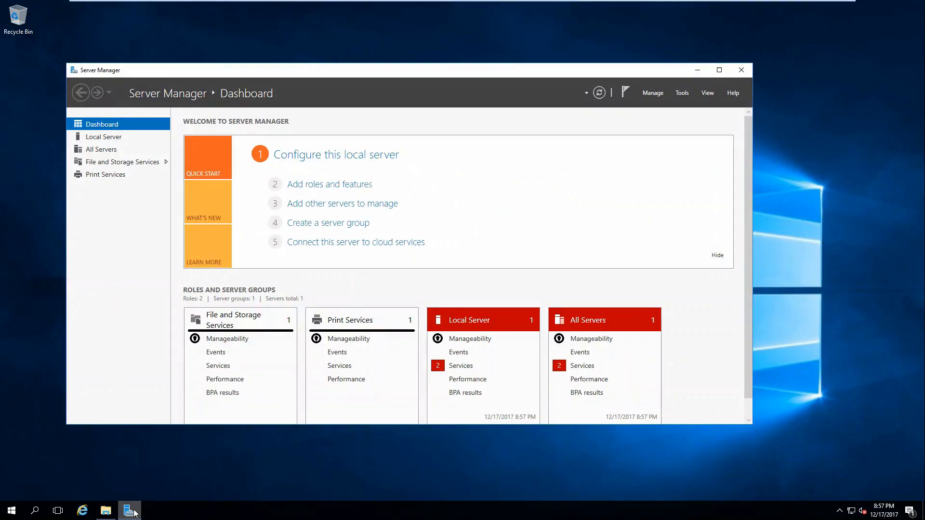
pyautogui.click(116, 164)
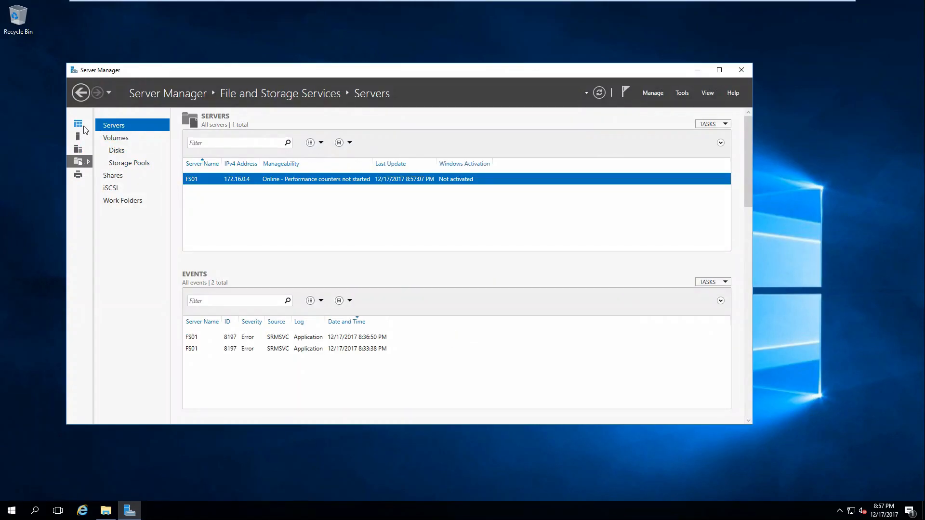
pyautogui.click(78, 124)
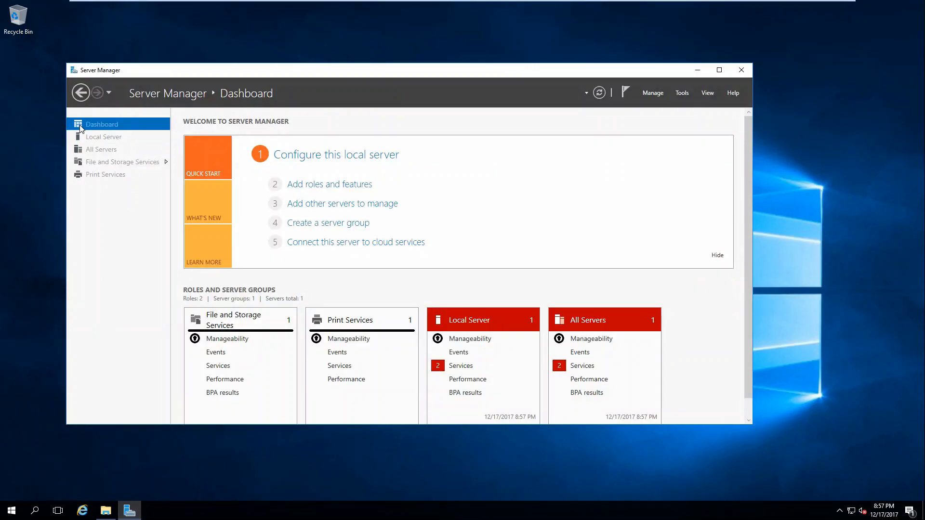
pyautogui.click(94, 139)
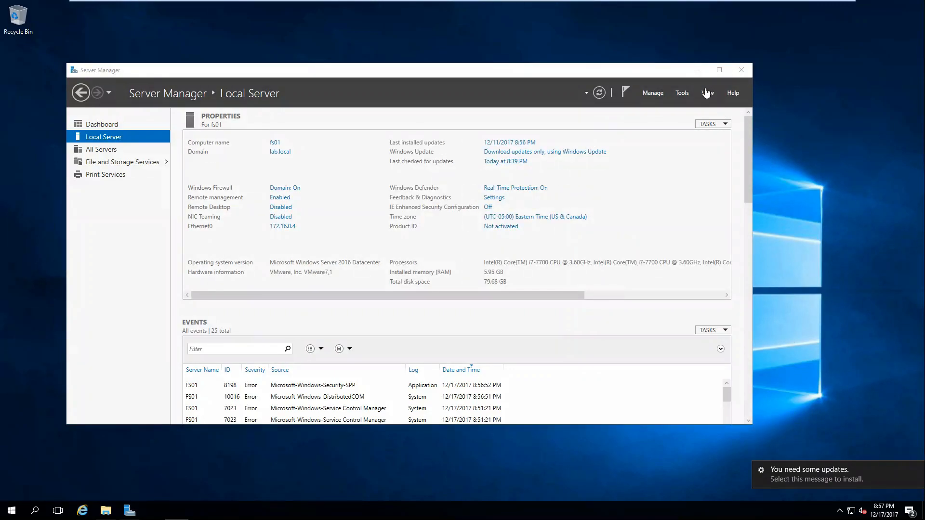
# Launch Computer Management from Tools and inspect offline Disk 1 and Disk 2 in Disk Management
pyautogui.click(680, 95)
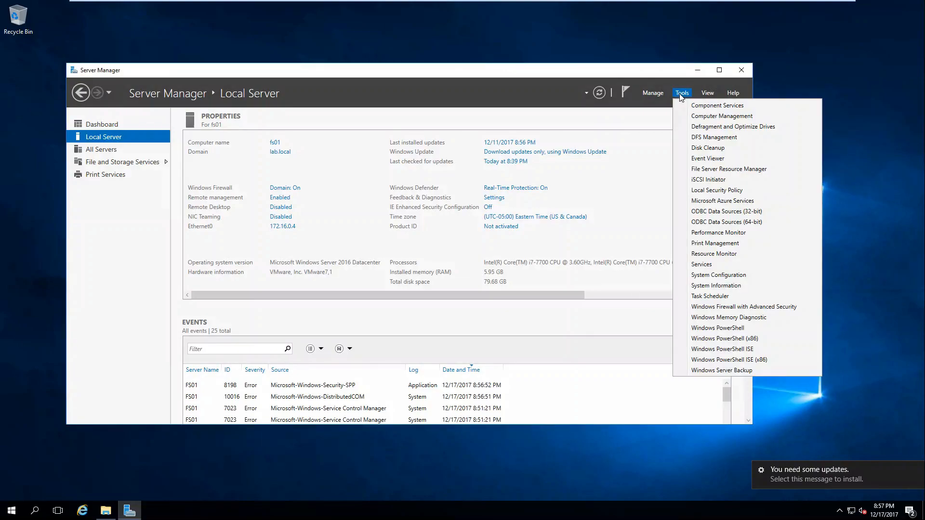
pyautogui.click(697, 117)
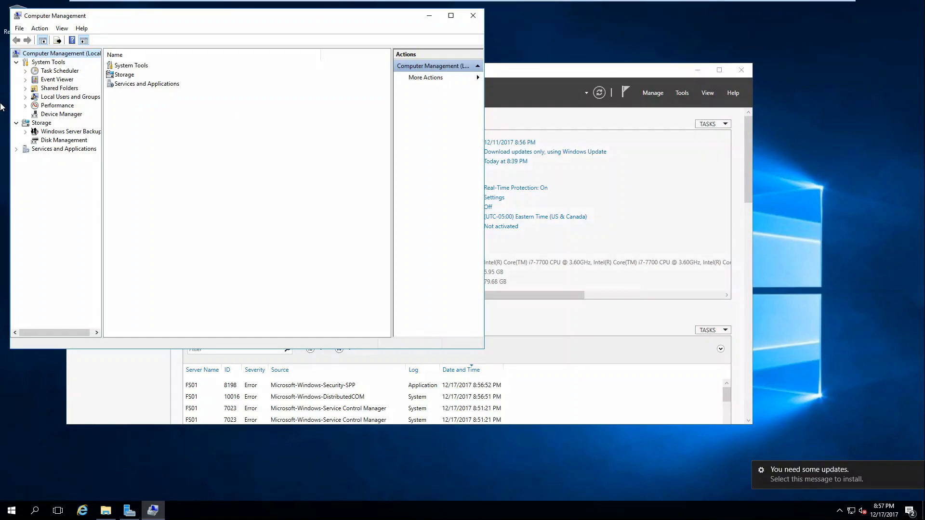
pyautogui.click(63, 141)
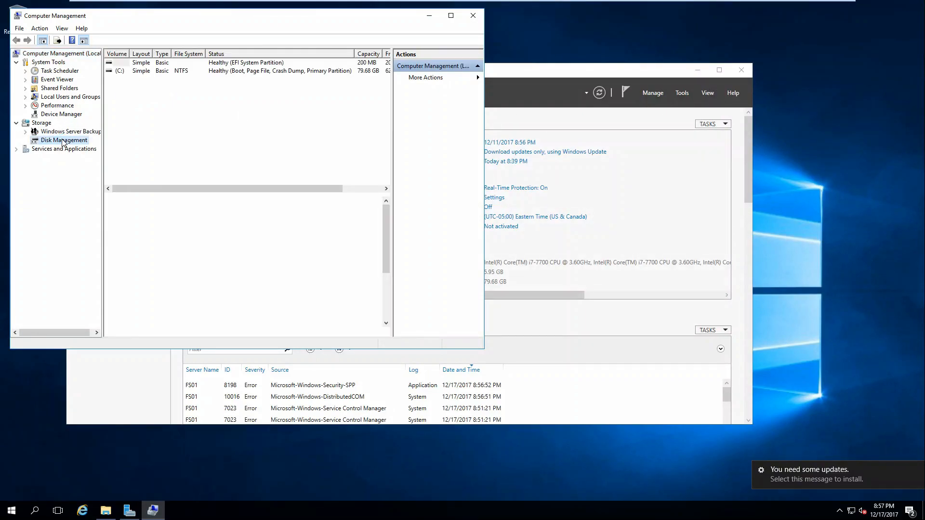
pyautogui.moveTo(138, 273)
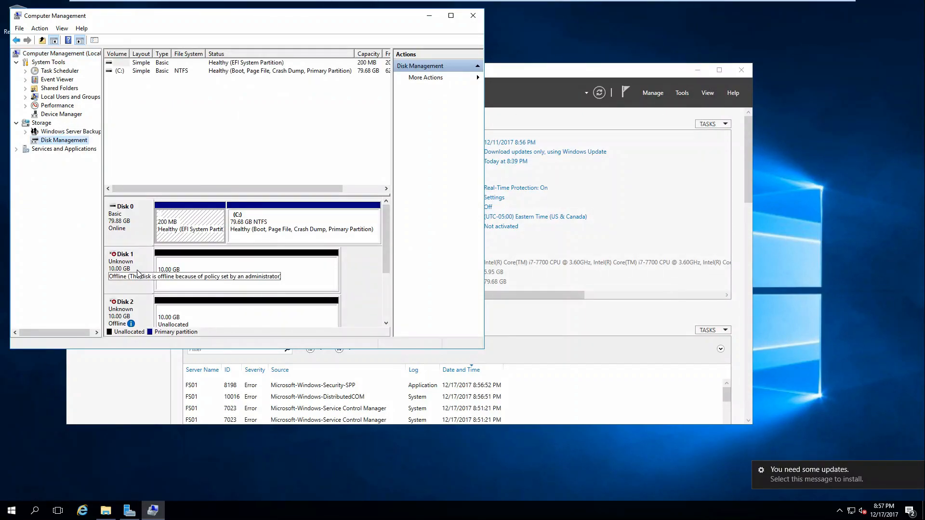
pyautogui.moveTo(383, 255); pyautogui.dragTo(388, 286)
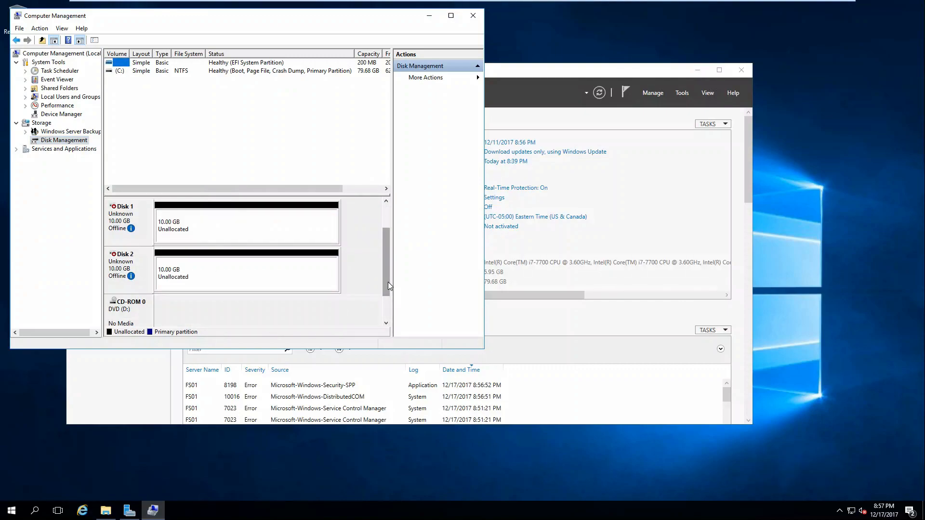
pyautogui.rightClick(139, 221)
pyautogui.click(129, 510)
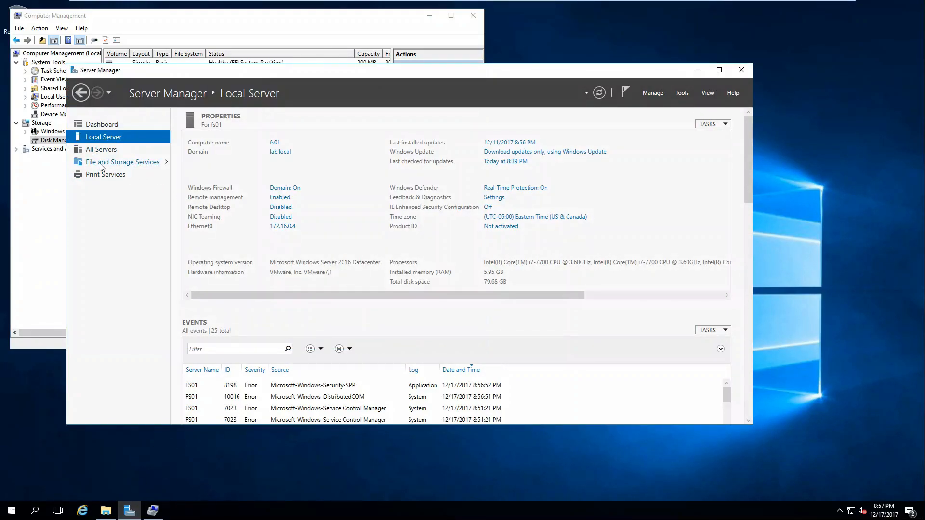
# Maximize Server Manager and list the disks under File and Storage Services, checking disk 2
pyautogui.click(101, 167)
pyautogui.doubleClick(223, 70)
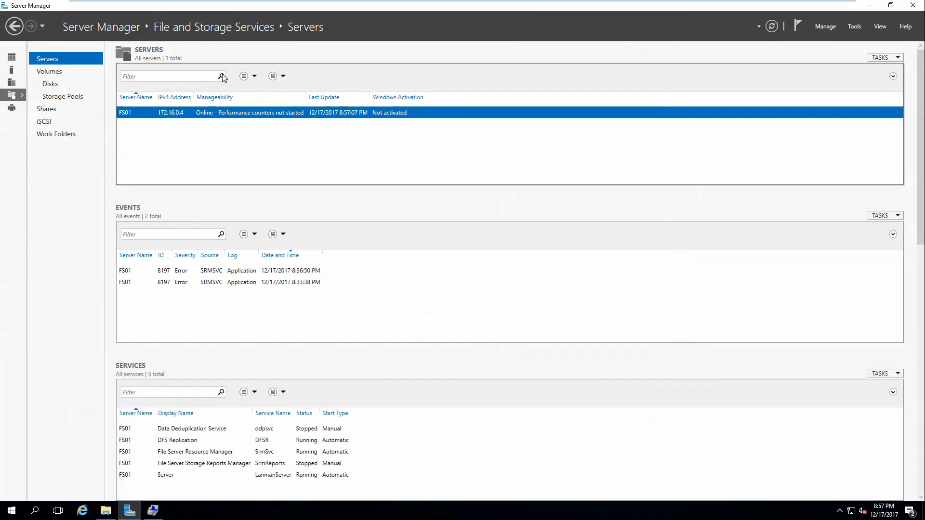
pyautogui.click(49, 87)
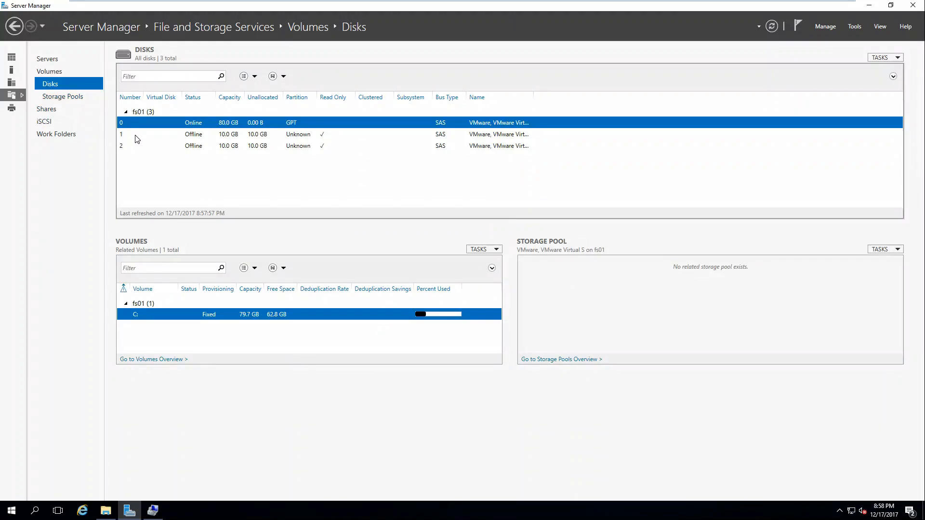
pyautogui.rightClick(137, 149)
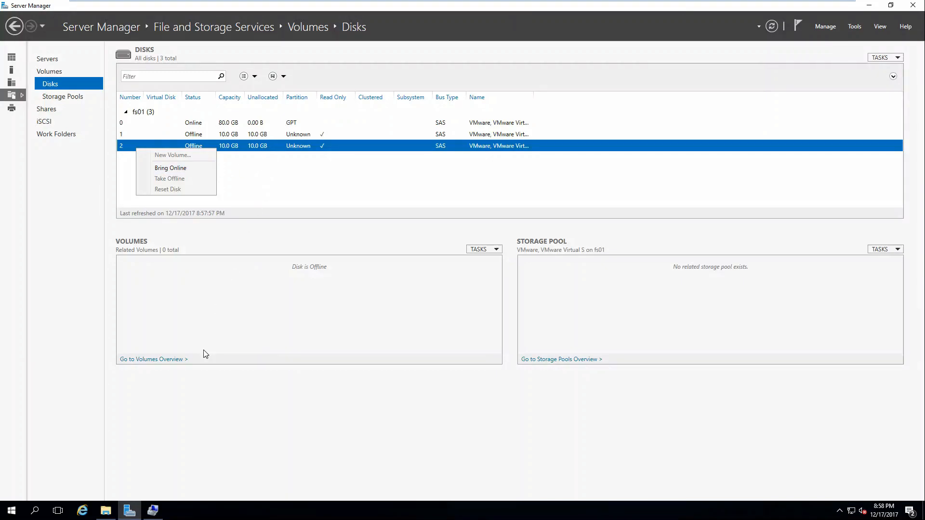
pyautogui.click(155, 512)
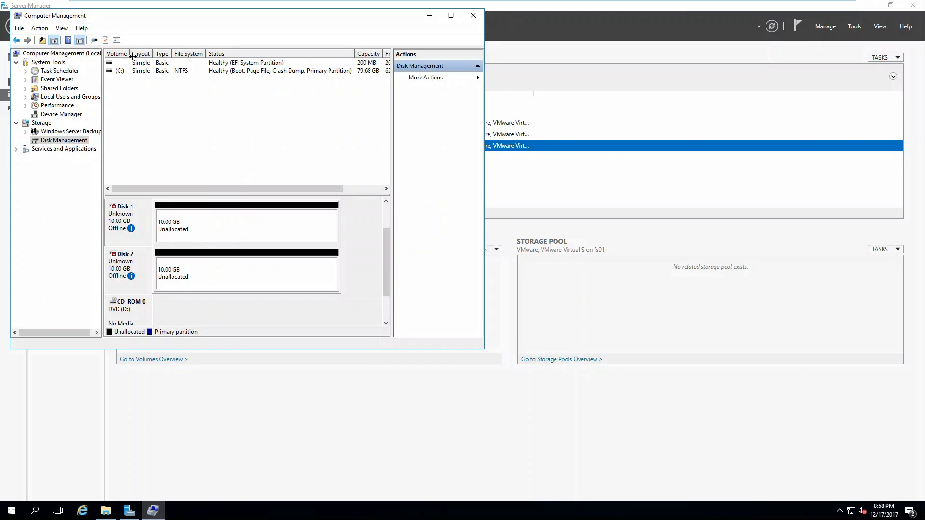
pyautogui.click(536, 184)
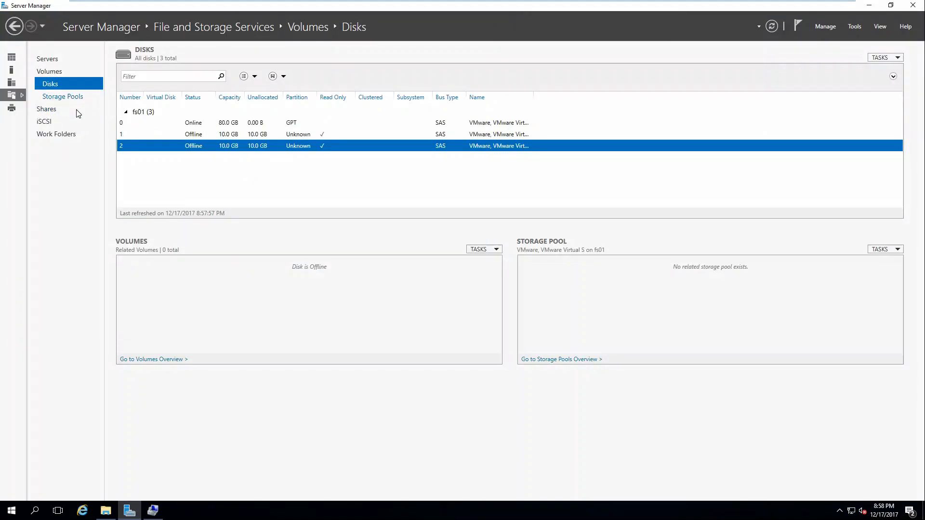
# Bring disk 1 online and confirm the prompt
pyautogui.rightClick(161, 137)
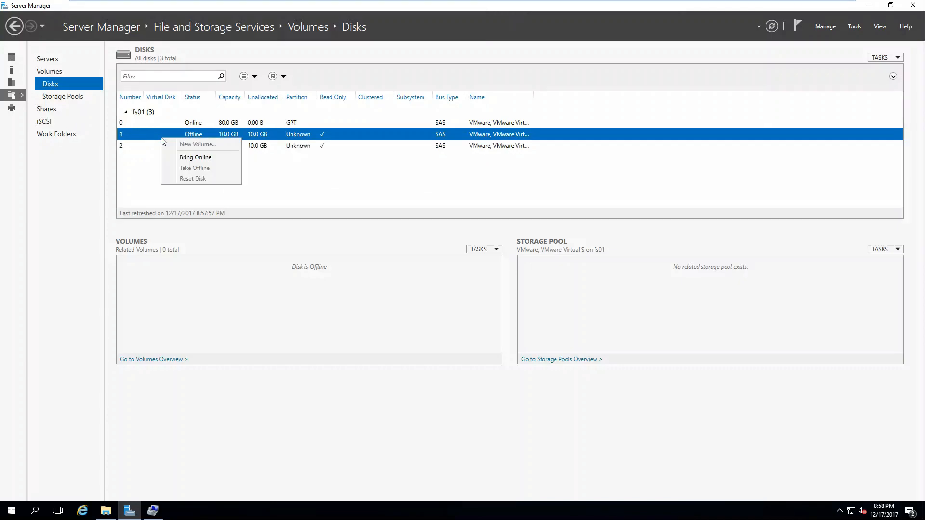
pyautogui.click(188, 157)
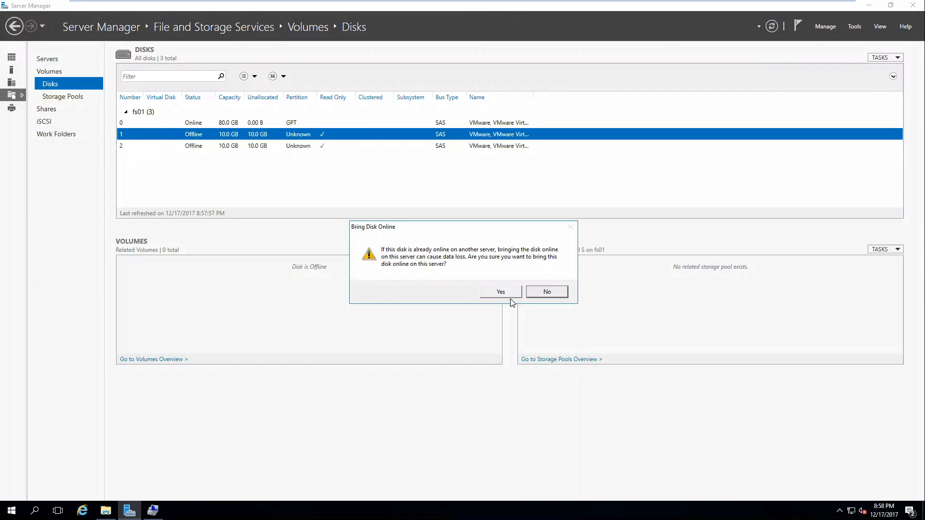
pyautogui.click(501, 293)
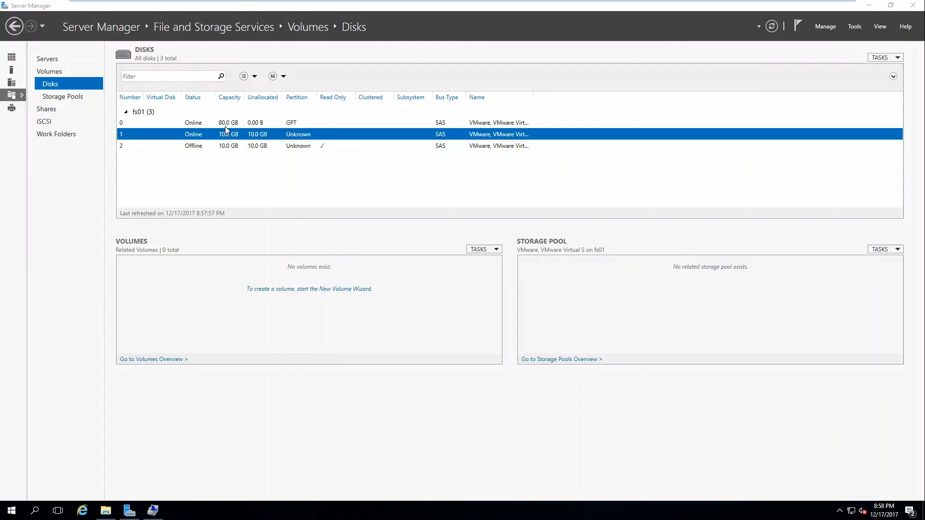
# Start a new volume on Disk 1, initialized as GPT, using the full 9.97 GB and drive letter E
pyautogui.click(481, 249)
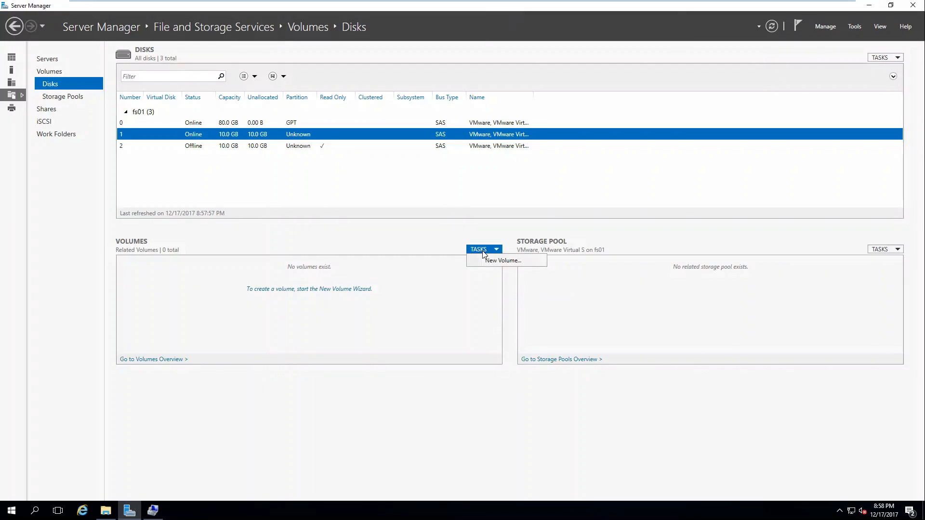
pyautogui.click(489, 262)
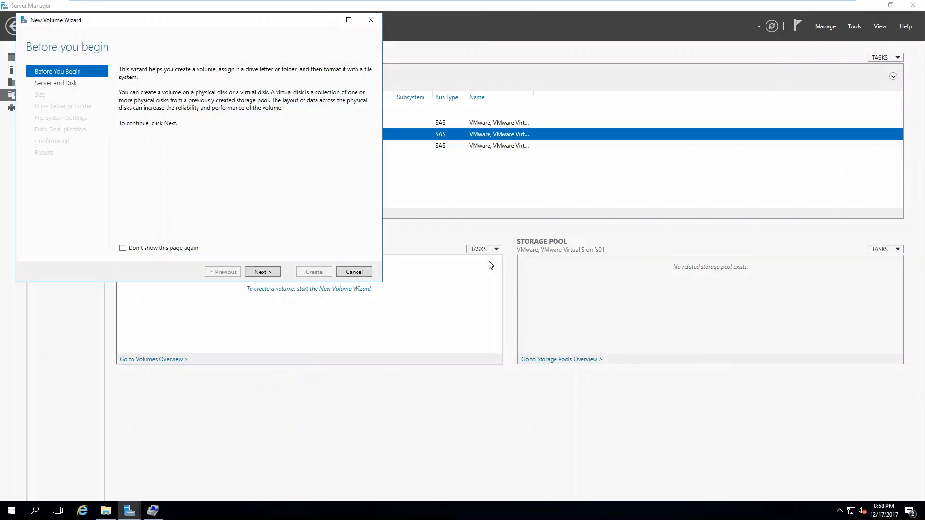
pyautogui.click(256, 273)
pyautogui.click(257, 273)
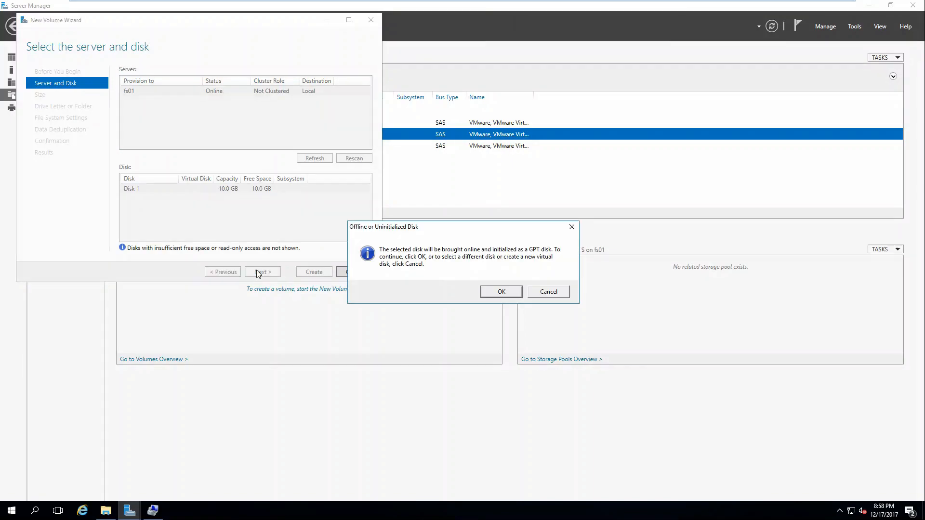
pyautogui.click(503, 295)
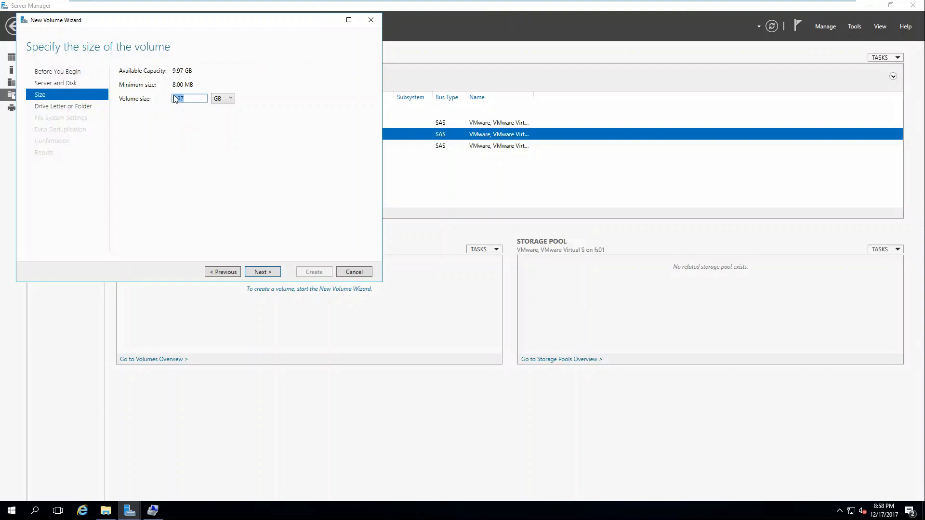
pyautogui.click(276, 273)
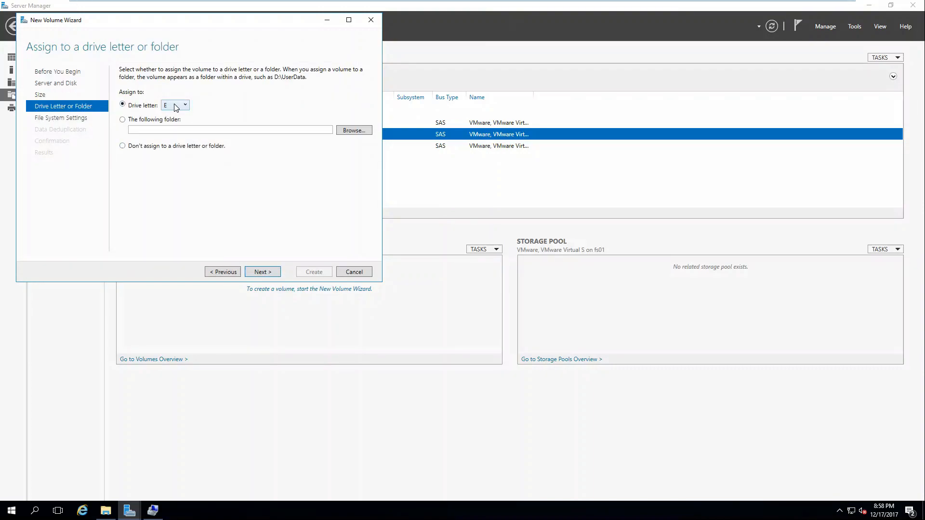
pyautogui.click(262, 272)
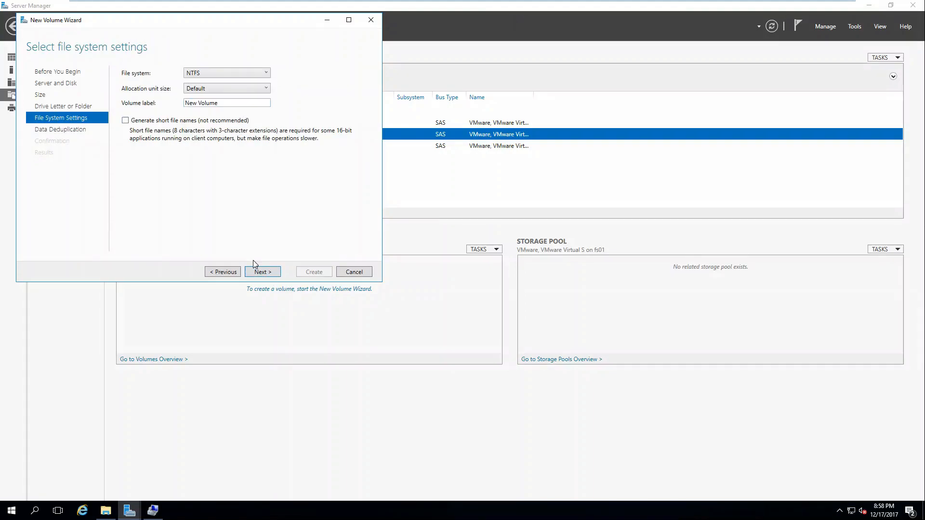
pyautogui.click(262, 273)
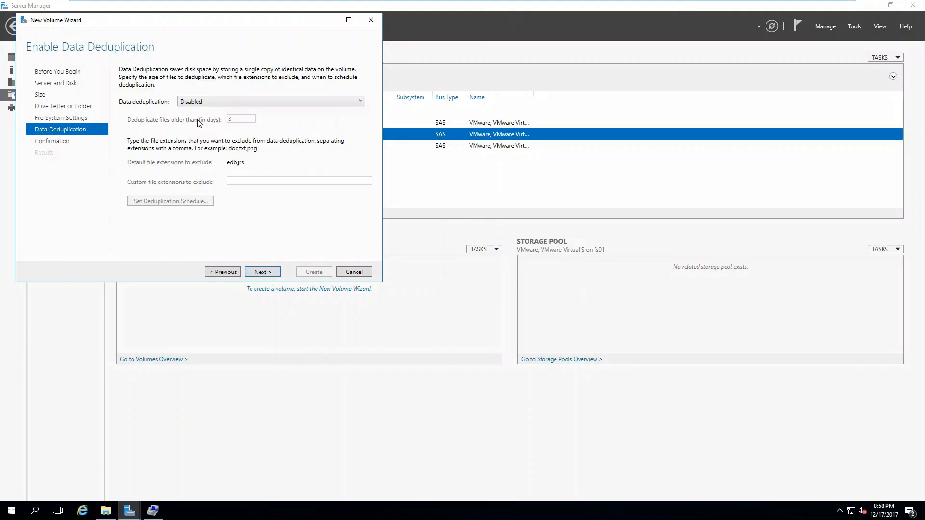
# Leave data deduplication Disabled, create the volume and close the wizard
pyautogui.click(198, 102)
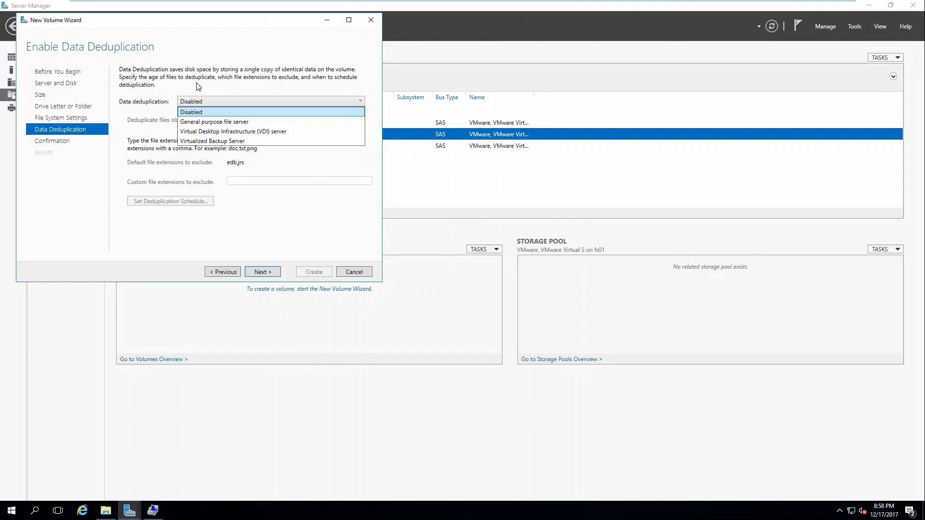
pyautogui.click(198, 85)
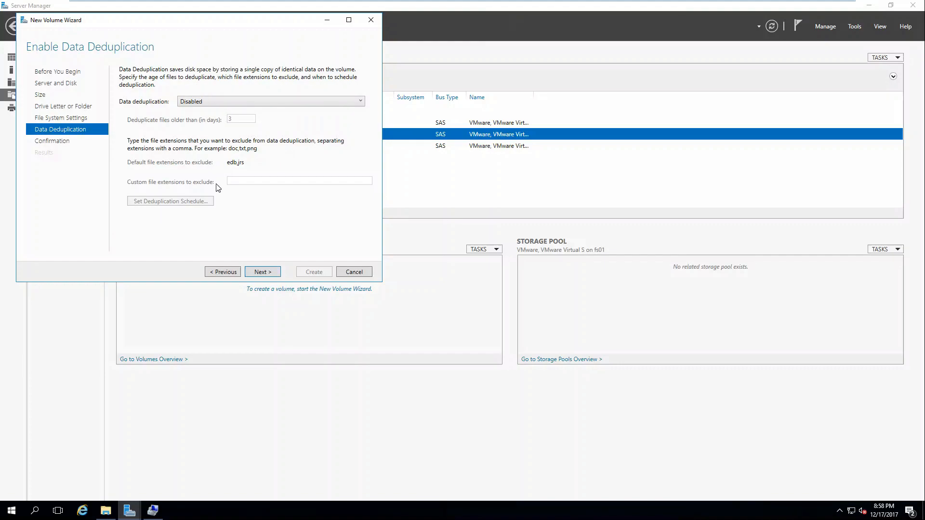
pyautogui.click(261, 272)
pyautogui.click(312, 273)
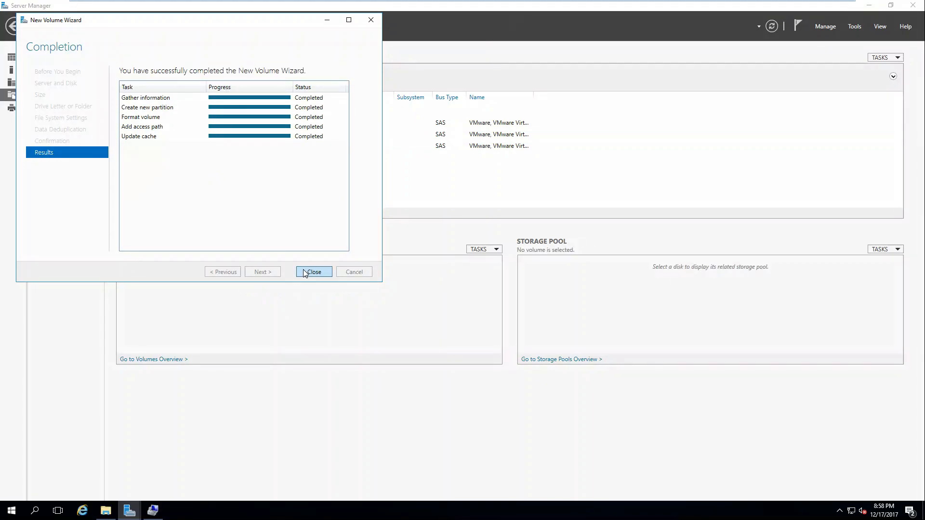
pyautogui.click(313, 272)
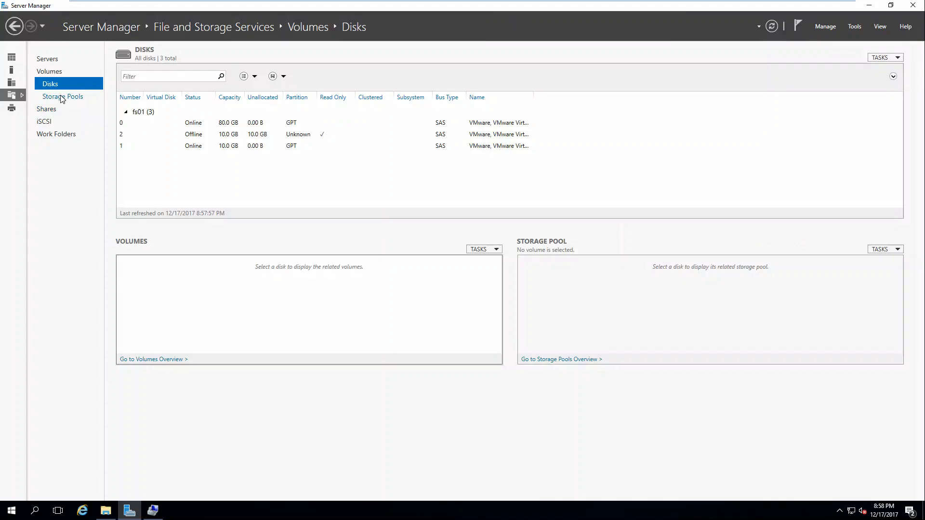
pyautogui.rightClick(202, 147)
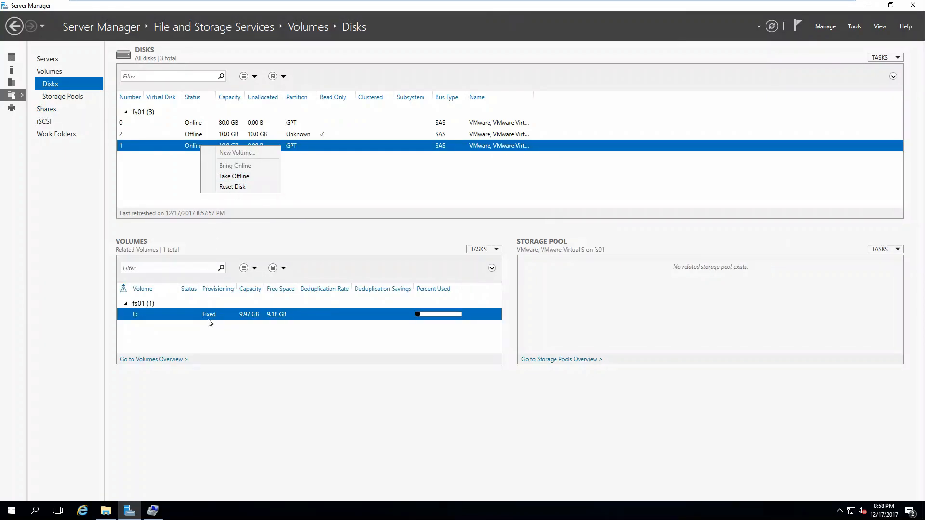
pyautogui.click(208, 319)
pyautogui.rightClick(208, 317)
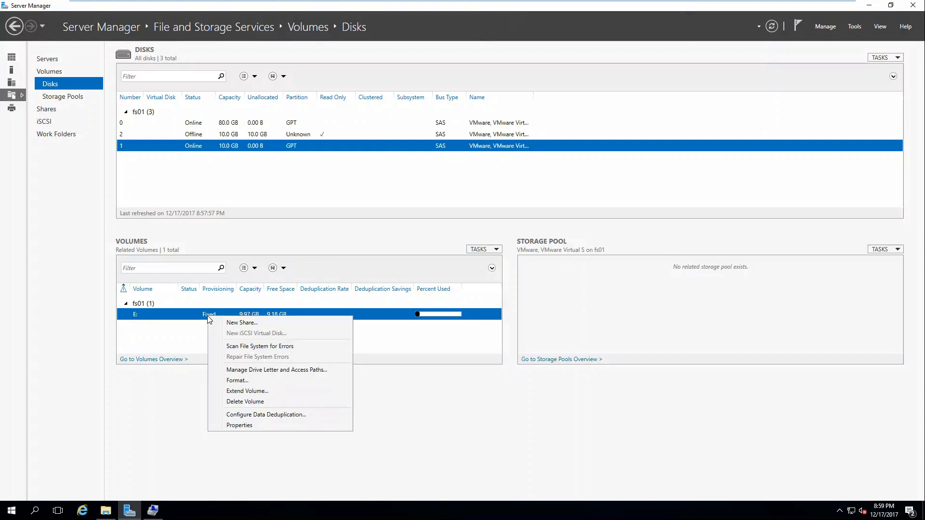
pyautogui.click(240, 415)
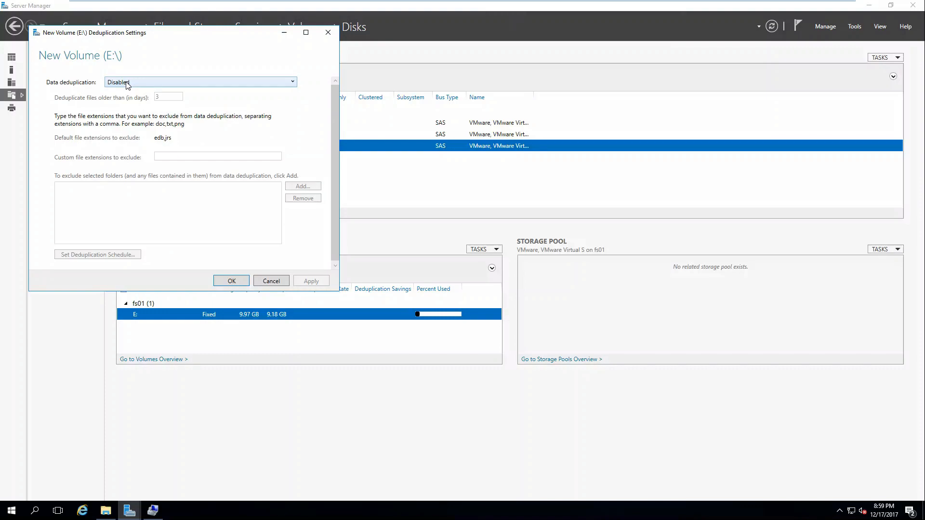
pyautogui.click(281, 281)
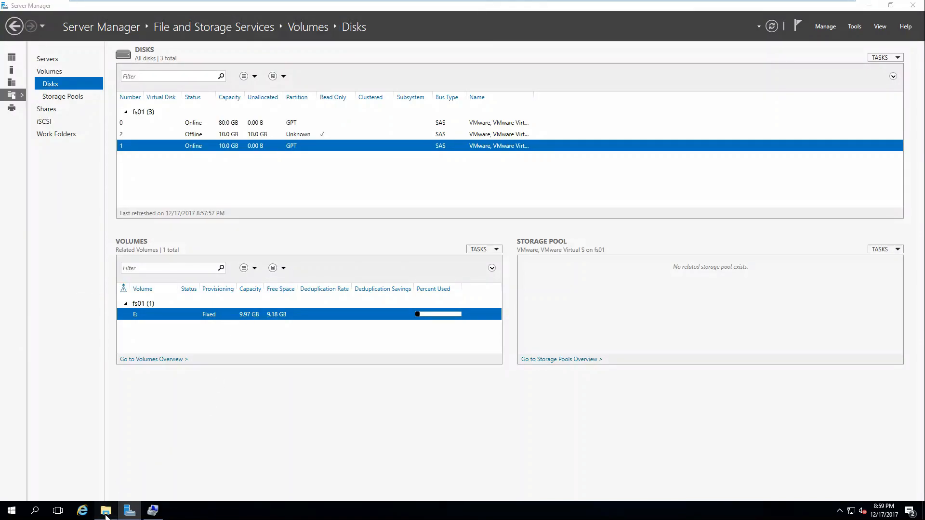
# Open the empty New Volume (E:) drive in File Explorer, then launch Internet Explorer
pyautogui.click(106, 512)
pyautogui.doubleClick(572, 242)
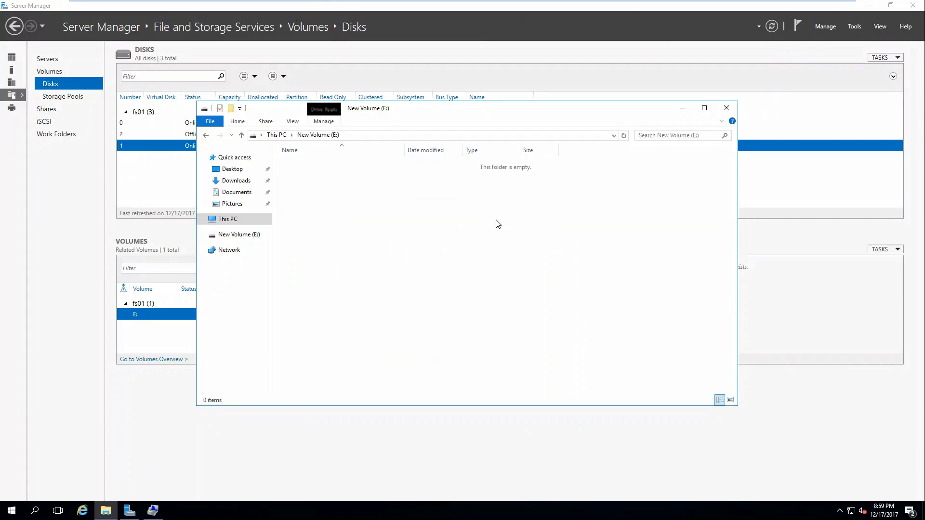
pyautogui.click(85, 511)
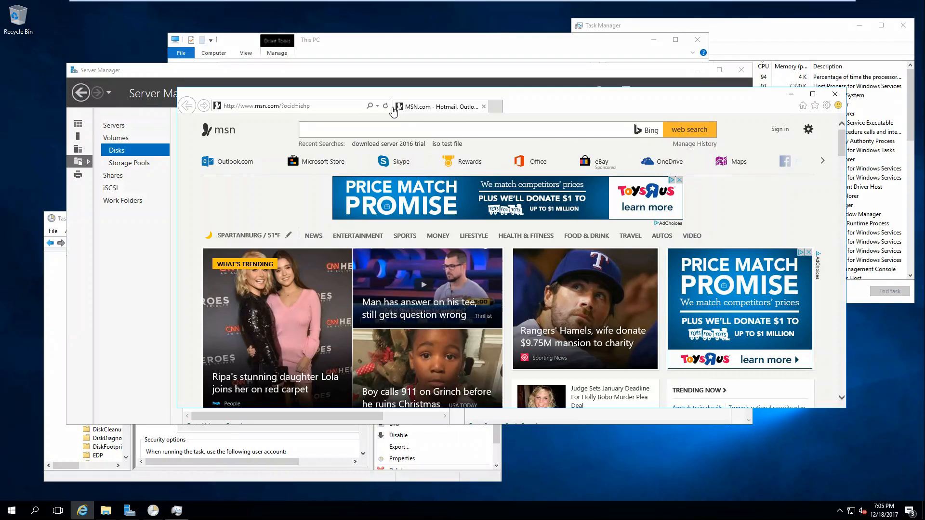
# Search google.com for 'xls sample file' and open the MDCUNE Sample Data (.xls) result
pyautogui.click(323, 107)
pyautogui.write('google.com/')
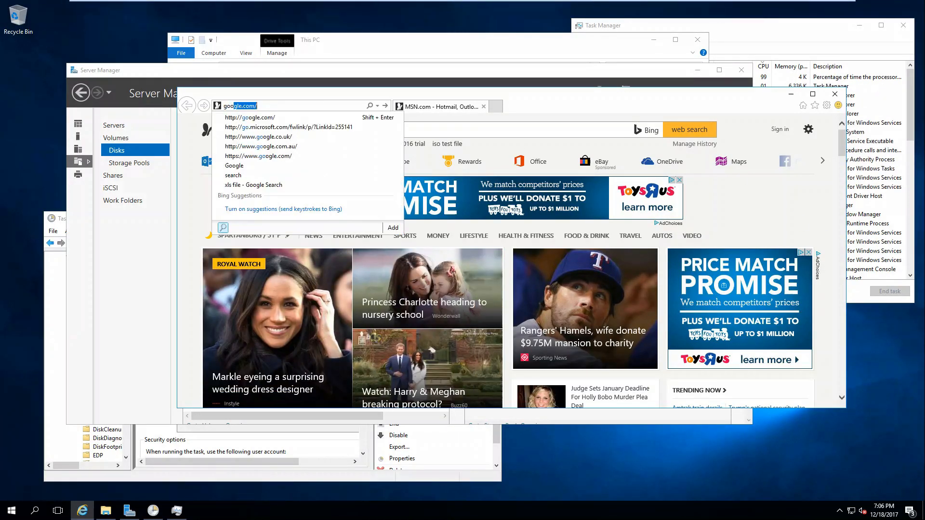
pyautogui.press('Return')
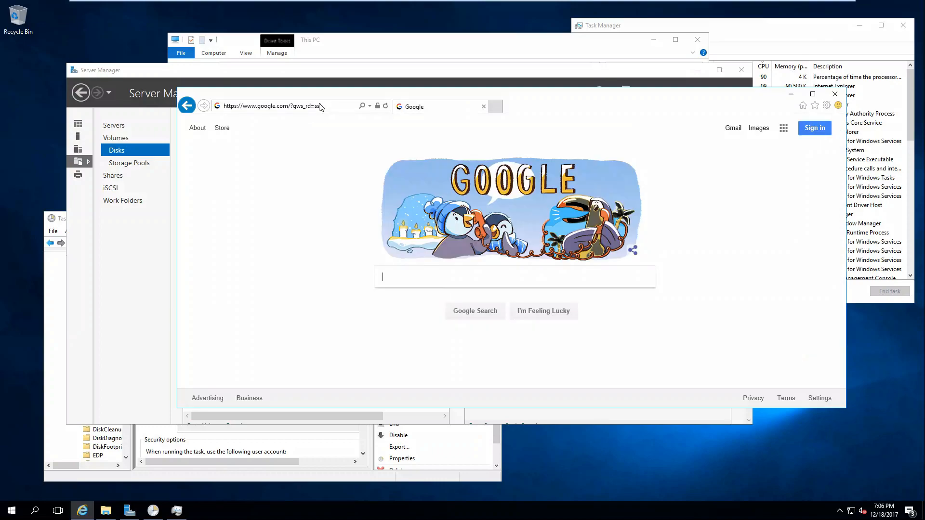
pyautogui.write('xls saml')
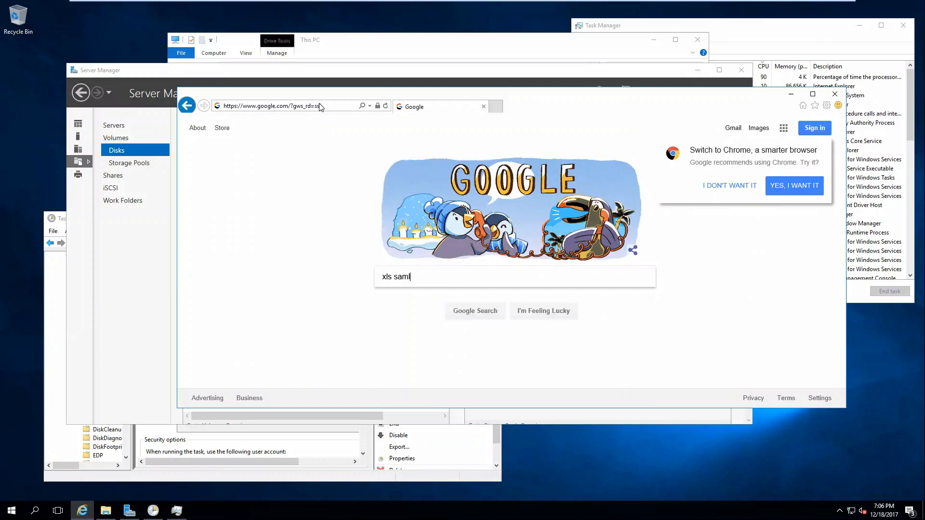
pyautogui.press('BackSpace')
pyautogui.write('ple file')
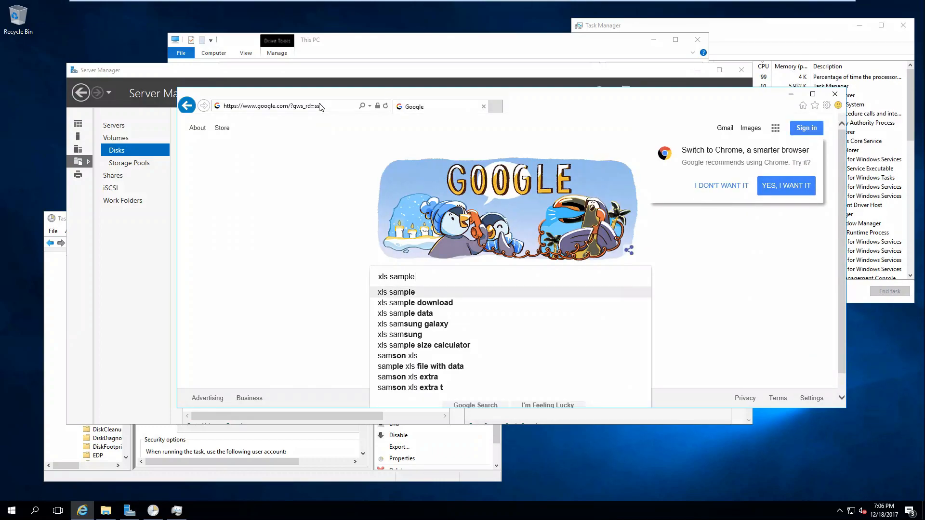
pyautogui.press('Return')
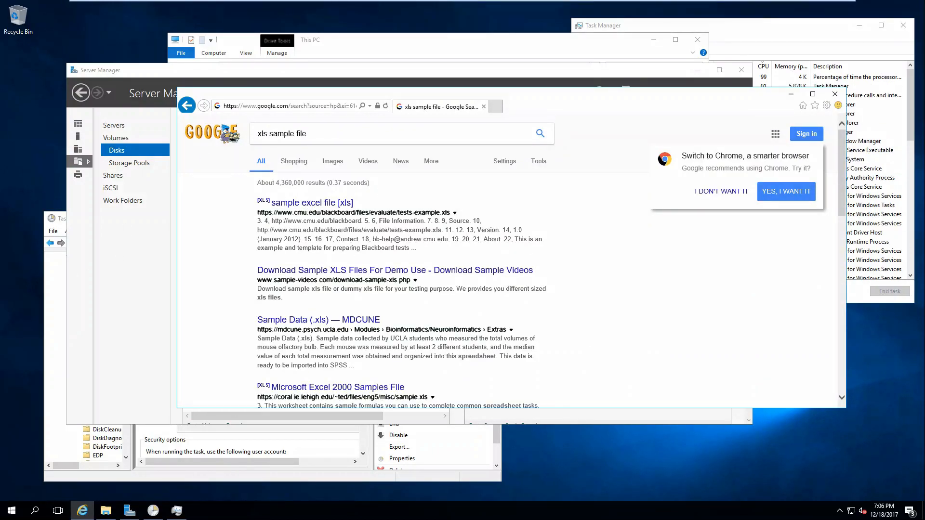
pyautogui.click(329, 320)
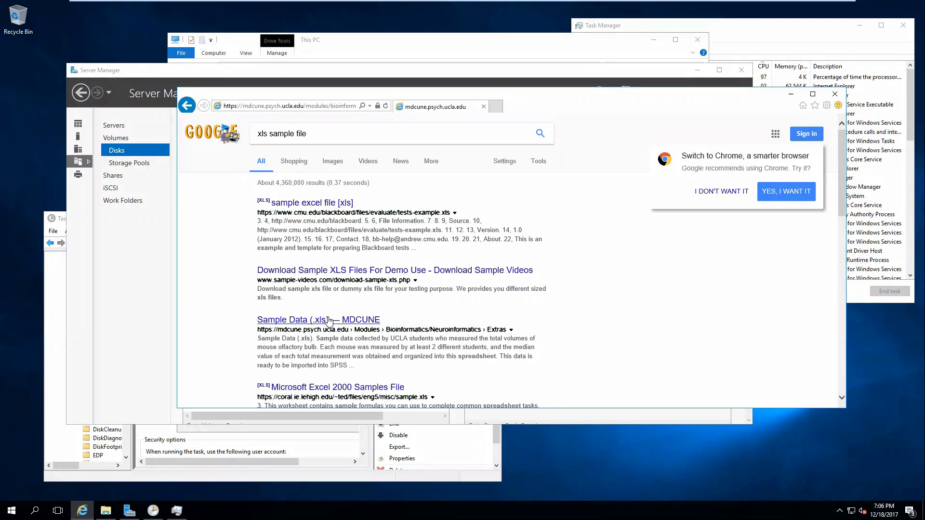
# Download QTL_Sample_data.xls, save it to New Volume (E:), and open its folder
pyautogui.click(410, 275)
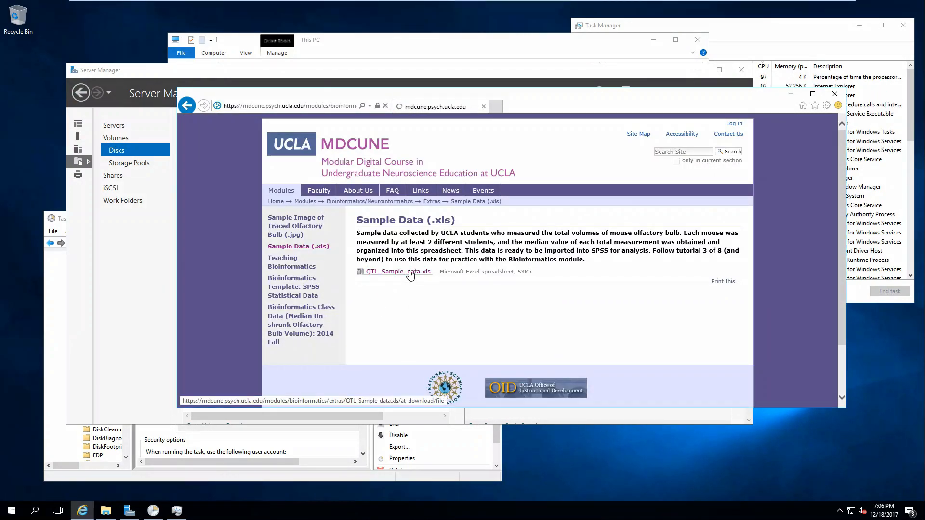
pyautogui.click(684, 397)
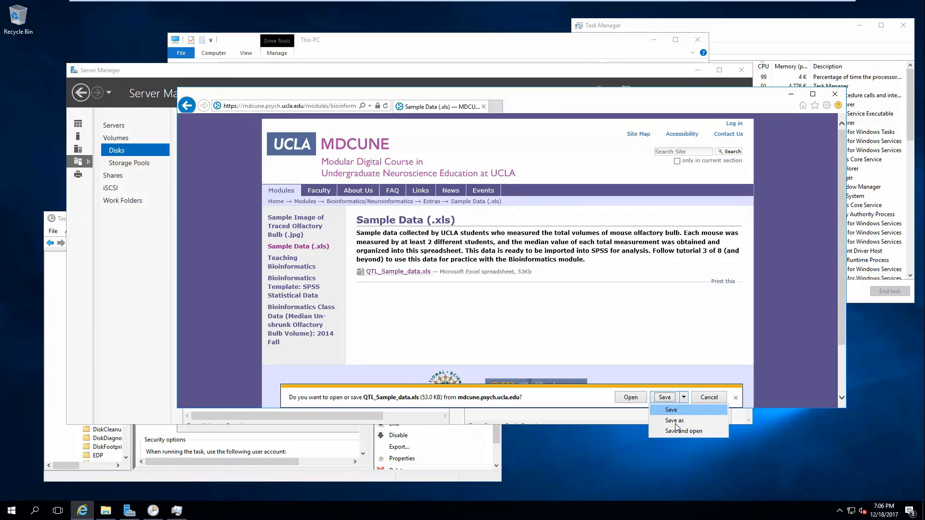
pyautogui.click(673, 421)
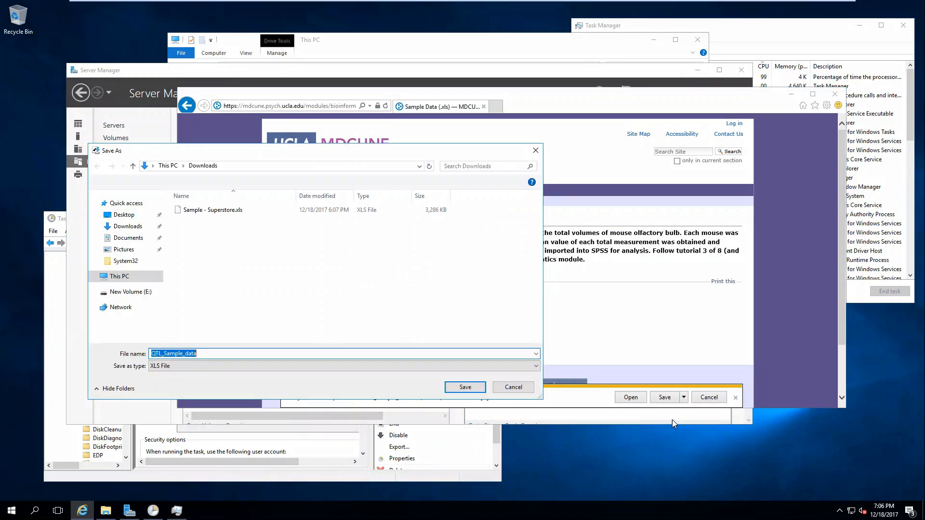
pyautogui.click(125, 215)
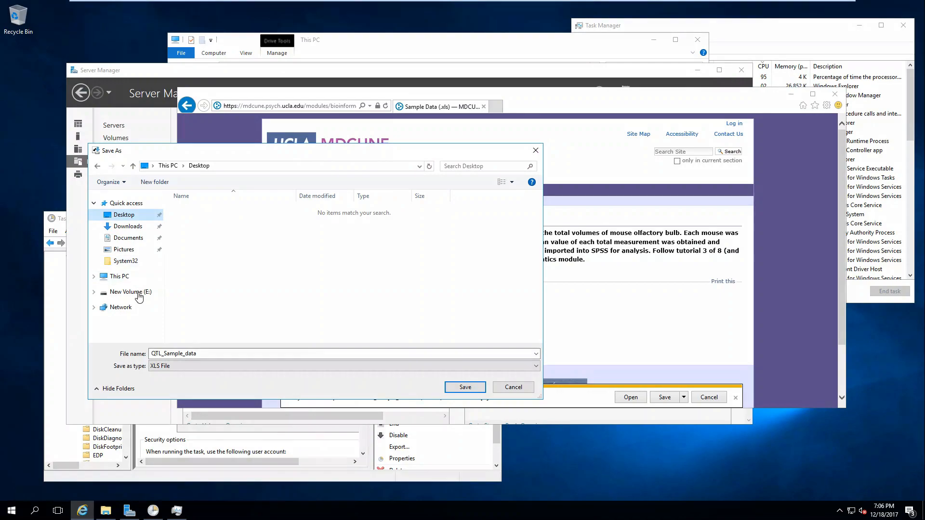
pyautogui.click(129, 291)
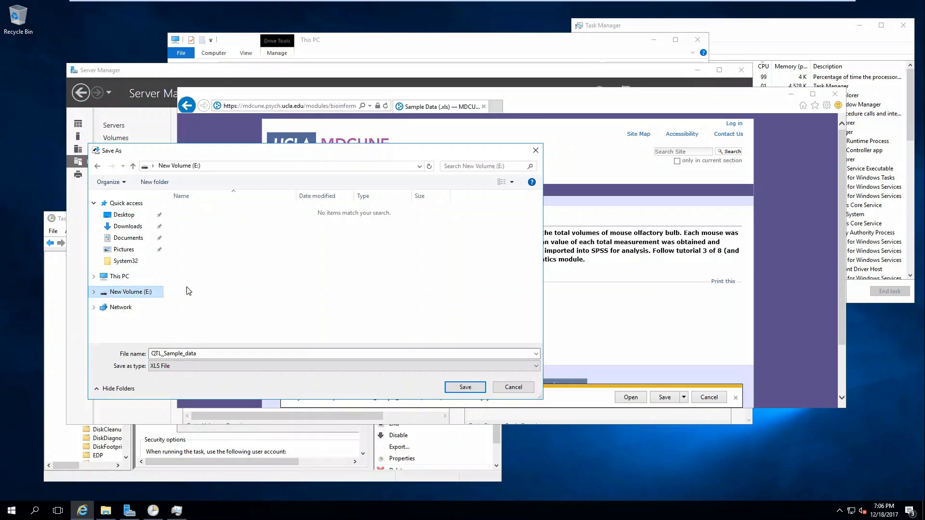
pyautogui.click(464, 387)
pyautogui.click(636, 400)
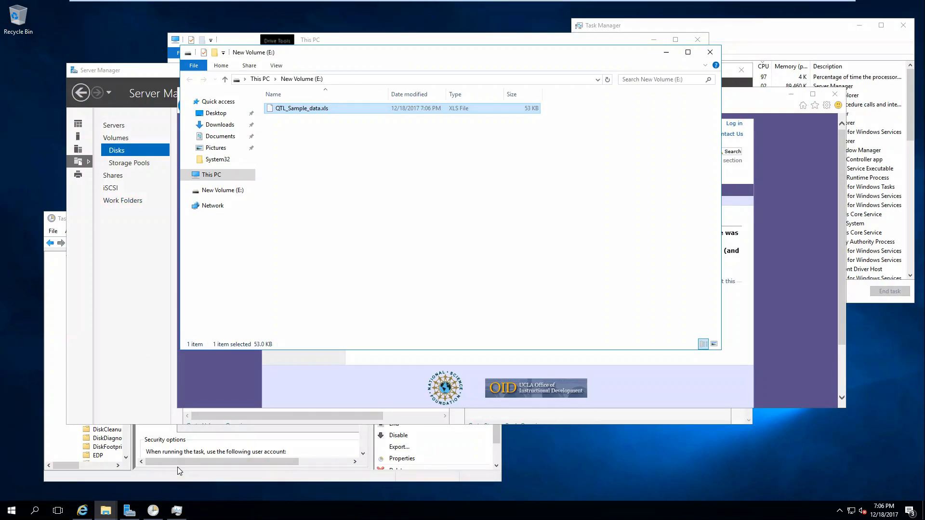
# Paste copies of QTL_Sample_data.xls onto E: until the drive holds 52 spreadsheet files
pyautogui.click(319, 109)
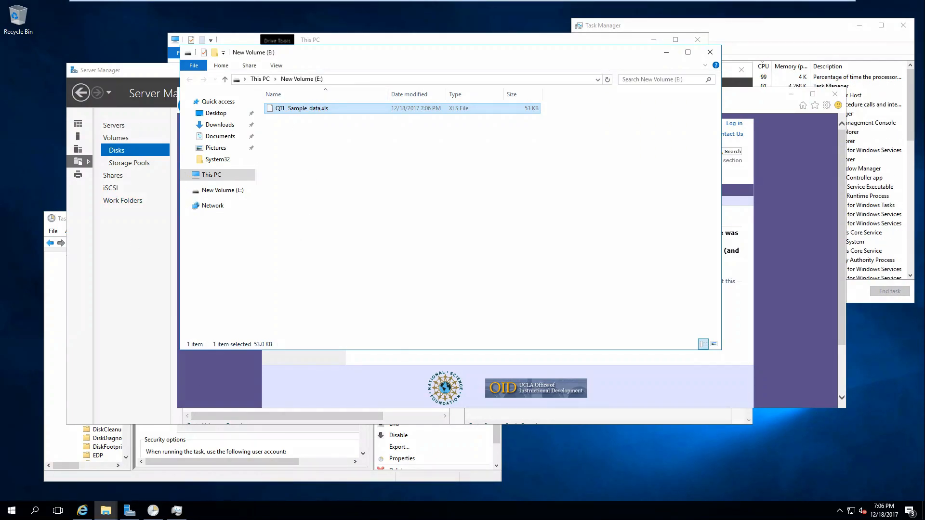
pyautogui.click(407, 178)
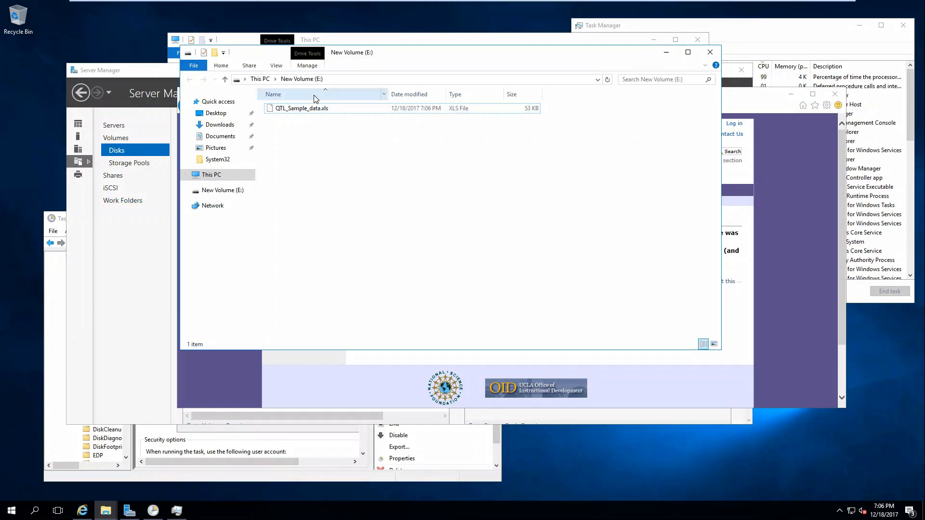
pyautogui.click(320, 108)
pyautogui.hotkey('ctrl', 'v')
pyautogui.hotkey('ctrl', 'v')
pyautogui.hotkey('ctrl', 'v')
pyautogui.hotkey('ctrl', 'v')
pyautogui.hotkey('ctrl', 'v')
pyautogui.hotkey('ctrl', 'v')
pyautogui.hotkey('ctrl', 'v')
pyautogui.hotkey('ctrl', 'v')
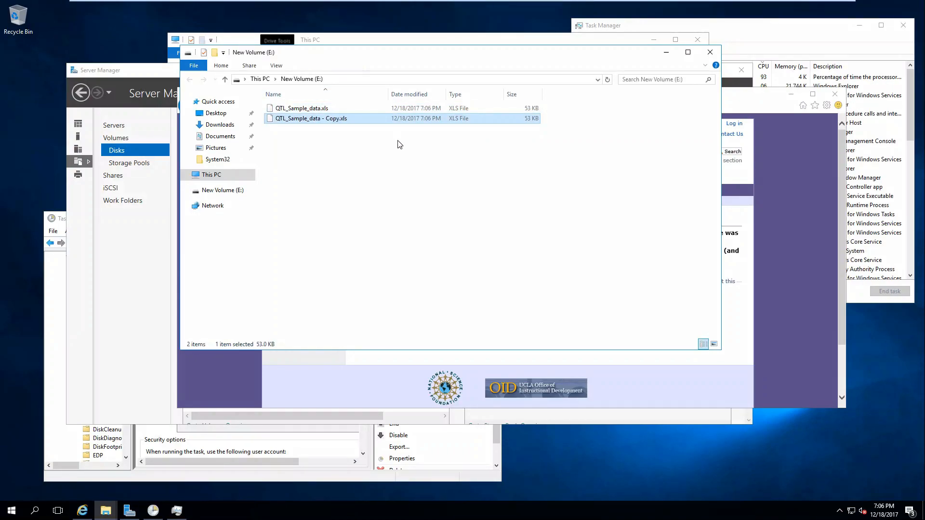
pyautogui.hotkey('ctrl', 'v')
pyautogui.hotkey('ctrl', 'v')
pyautogui.hotkey('ctrl', 'v')
pyautogui.hotkey('ctrl', 'v')
pyautogui.hotkey('ctrl', 'v')
pyautogui.hotkey('ctrl', 'v')
pyautogui.hotkey('ctrl', 'v')
pyautogui.hotkey('ctrl', 'v')
pyautogui.hotkey('ctrl', 'v')
pyautogui.hotkey('ctrl', 'v')
pyautogui.hotkey('ctrl', 'v')
pyautogui.hotkey('ctrl', 'v')
pyautogui.hotkey('ctrl', 'v')
pyautogui.hotkey('ctrl', 'v')
pyautogui.hotkey('ctrl', 'v')
pyautogui.hotkey('ctrl', 'v')
pyautogui.hotkey('ctrl', 'v')
pyautogui.hotkey('ctrl', 'v')
pyautogui.hotkey('ctrl', 'v')
pyautogui.hotkey('ctrl', 'v')
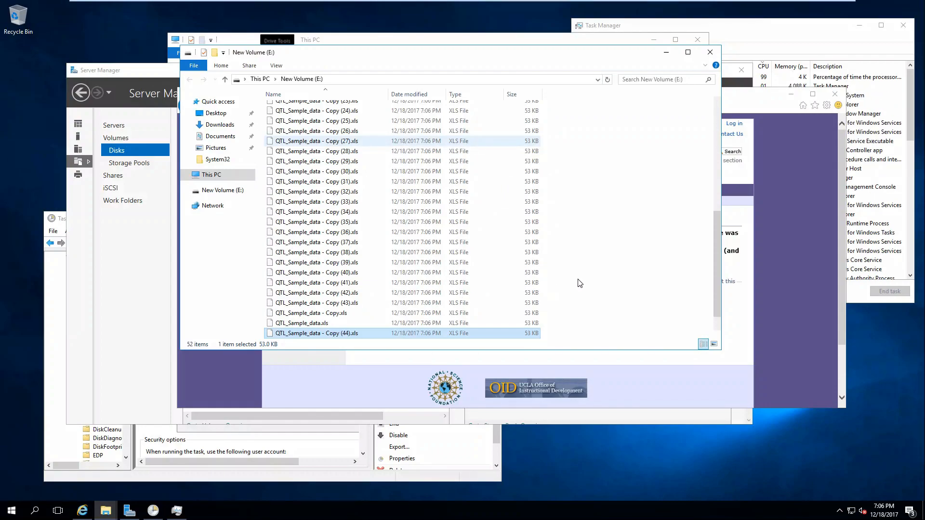
pyautogui.click(580, 283)
# Create New folder on drive E: from the context menu
pyautogui.click(759, 100)
pyautogui.click(468, 86)
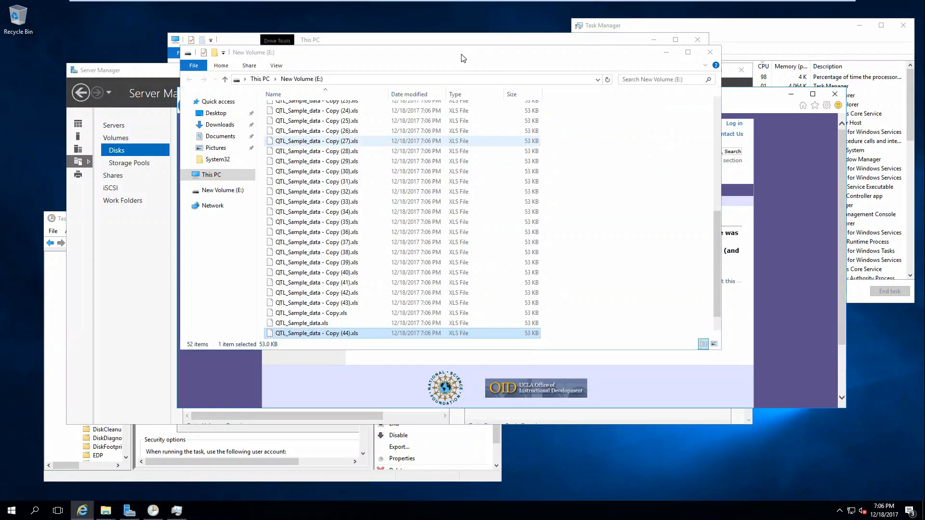
pyautogui.hotkey('ctrl', 'a')
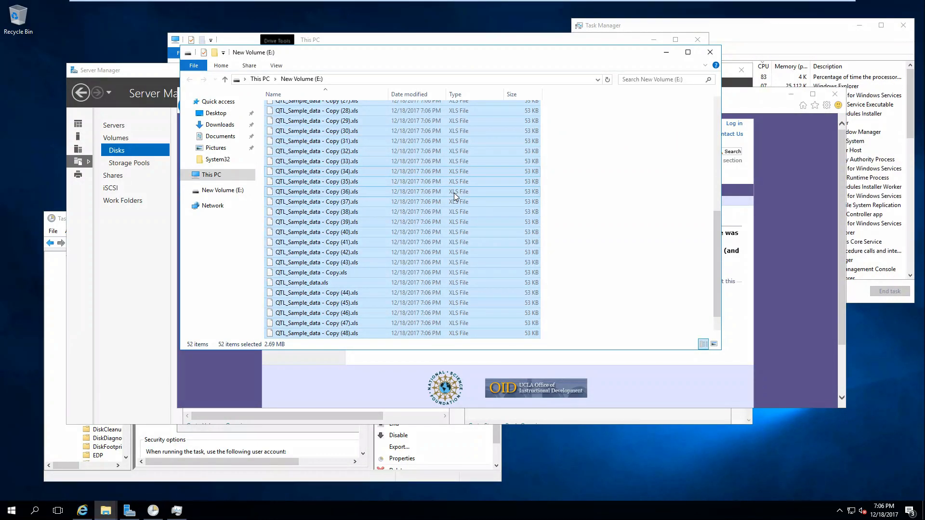
pyautogui.click(608, 255)
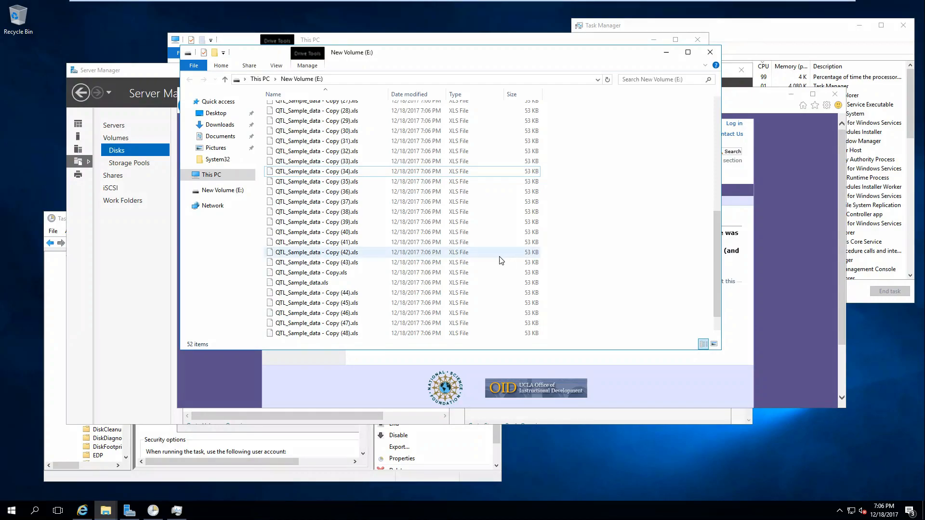
pyautogui.hotkey('ctrl', 'a')
pyautogui.rightClick(593, 236)
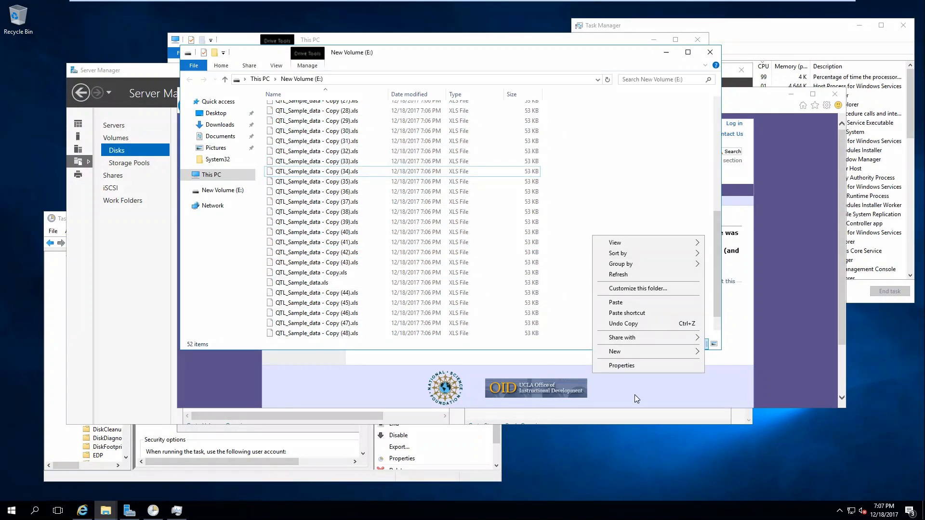
pyautogui.click(669, 351)
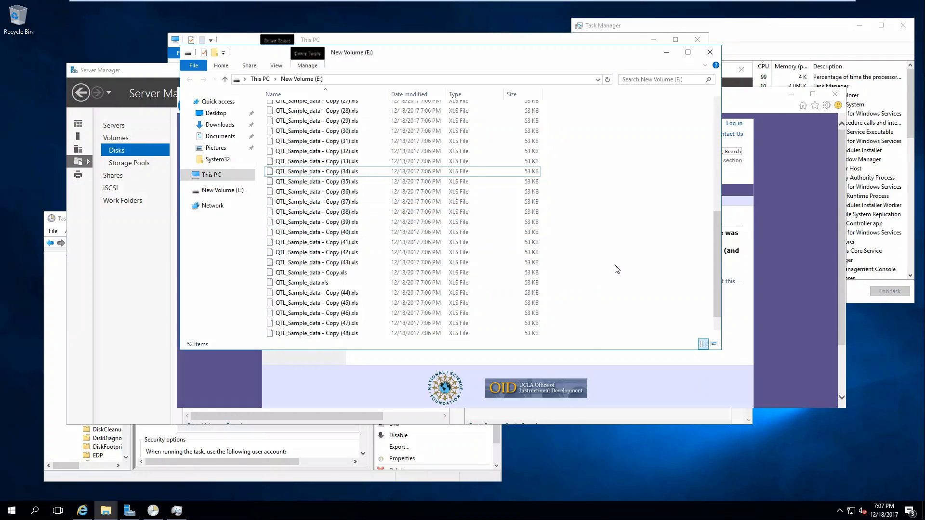
# Create a second folder, New folder (2), on drive E:
pyautogui.scroll(-1, 617, 269)
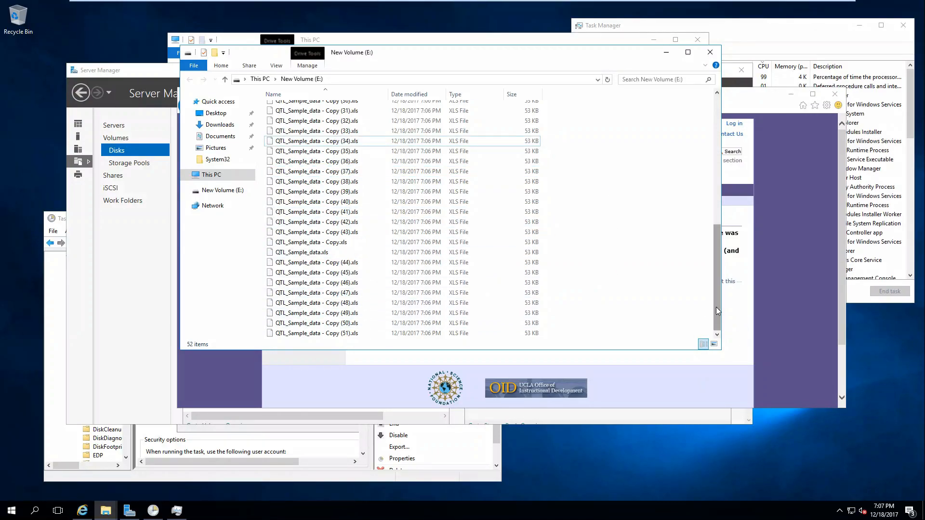
pyautogui.moveTo(715, 310); pyautogui.dragTo(715, 183)
pyautogui.rightClick(653, 157)
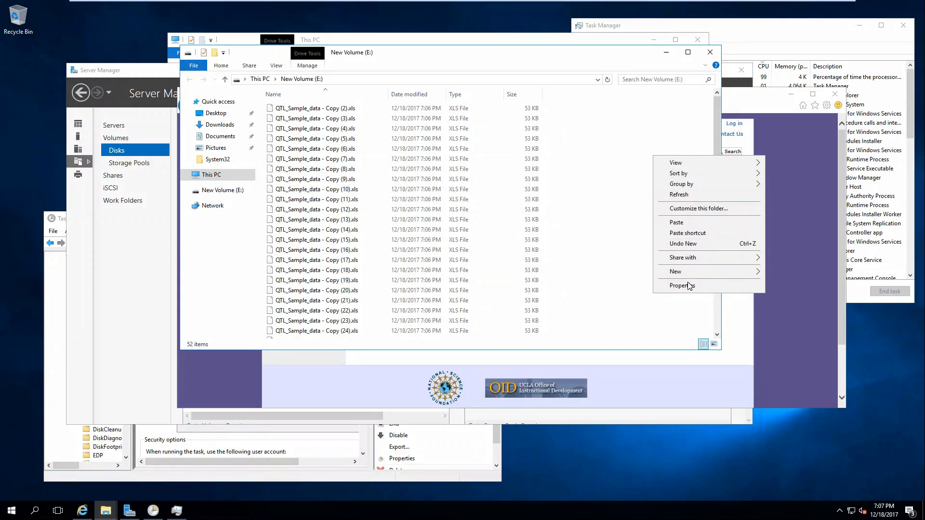
pyautogui.moveTo(686, 272)
pyautogui.click(782, 274)
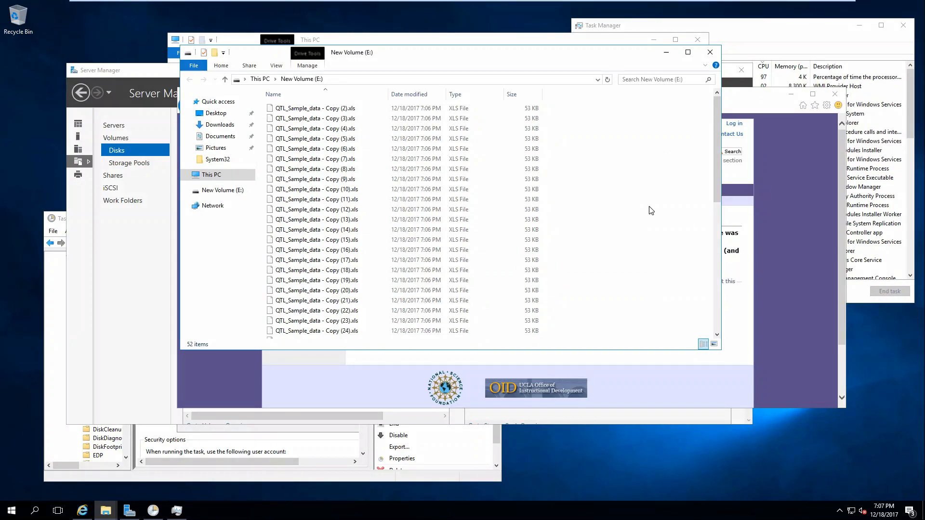
pyautogui.scroll(-10, 650, 211)
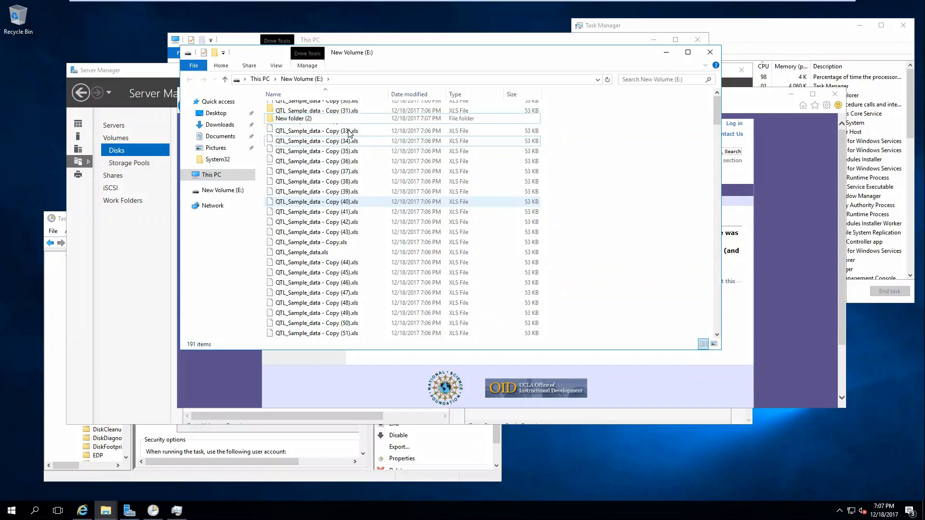
# Select all the XLS files on E:, leaving New folder and New folder (2) out
pyautogui.doubleClick(289, 120)
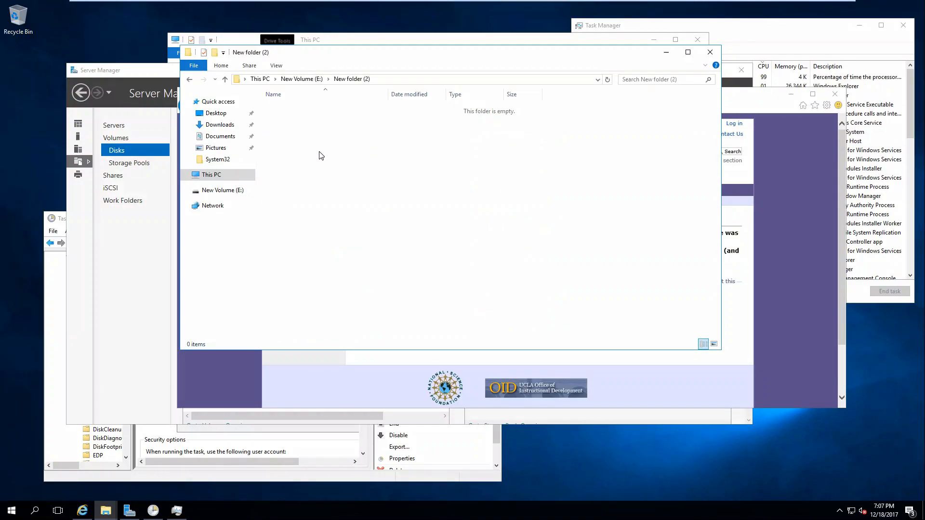
pyautogui.click(302, 79)
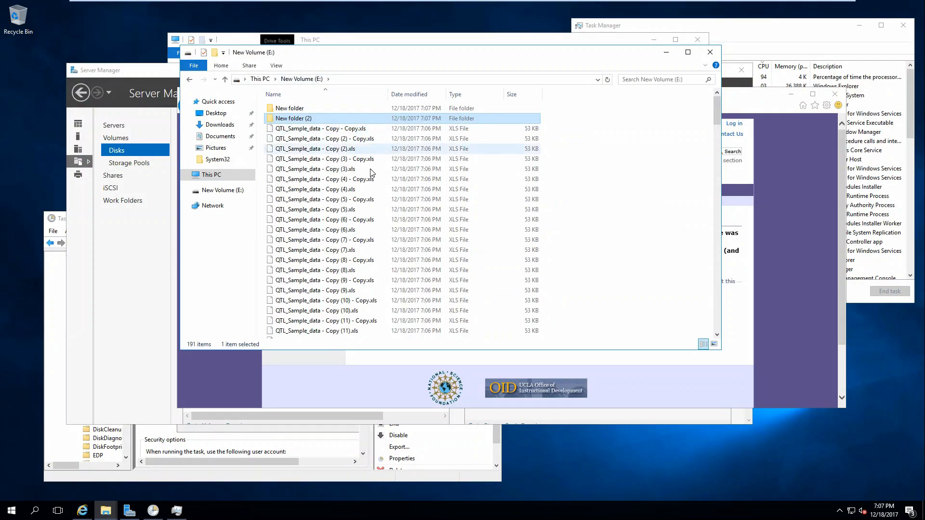
pyautogui.hotkey('ctrl', 'a')
pyautogui.keyDown('ctrl'); pyautogui.click(297, 120); pyautogui.keyUp('ctrl')
pyautogui.keyDown('ctrl'); pyautogui.click(296, 109); pyautogui.keyUp('ctrl')
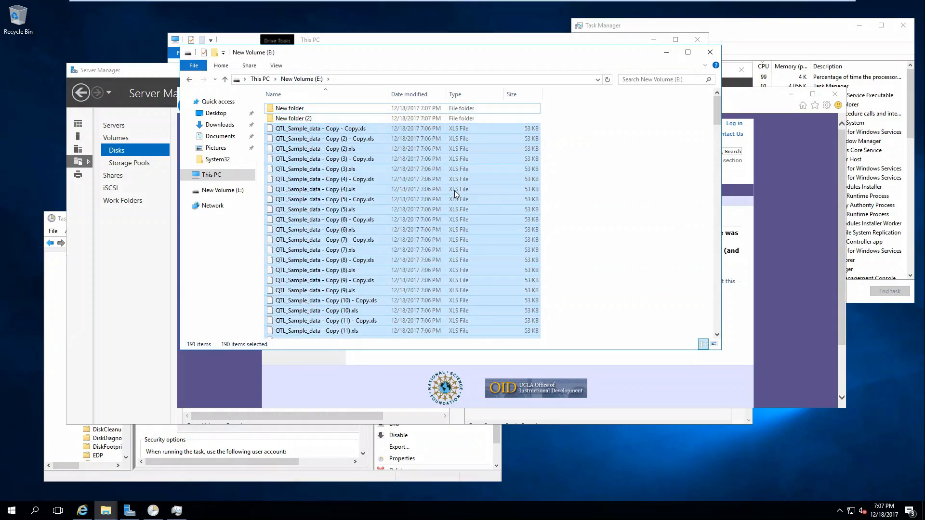
# Paste the QTL sample XLS files into New folder, replacing the existing duplicates
pyautogui.doubleClick(330, 119)
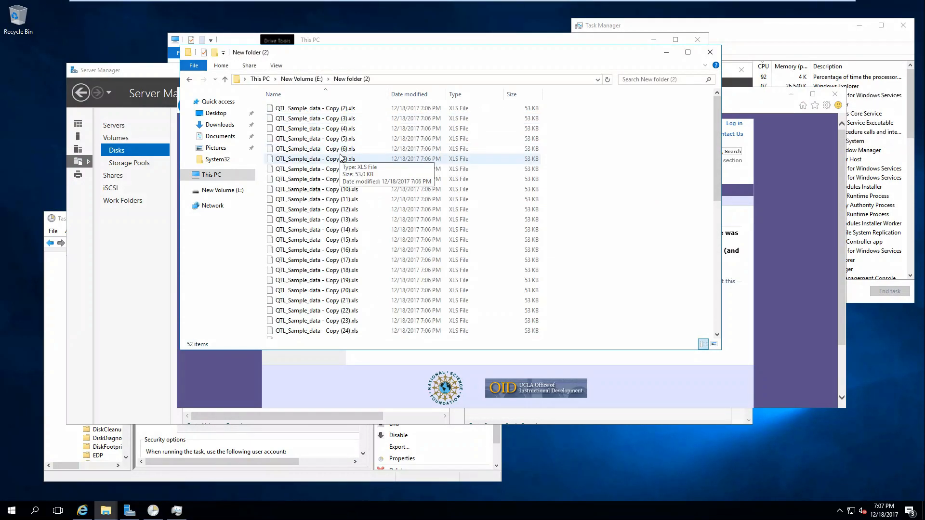
pyautogui.click(302, 79)
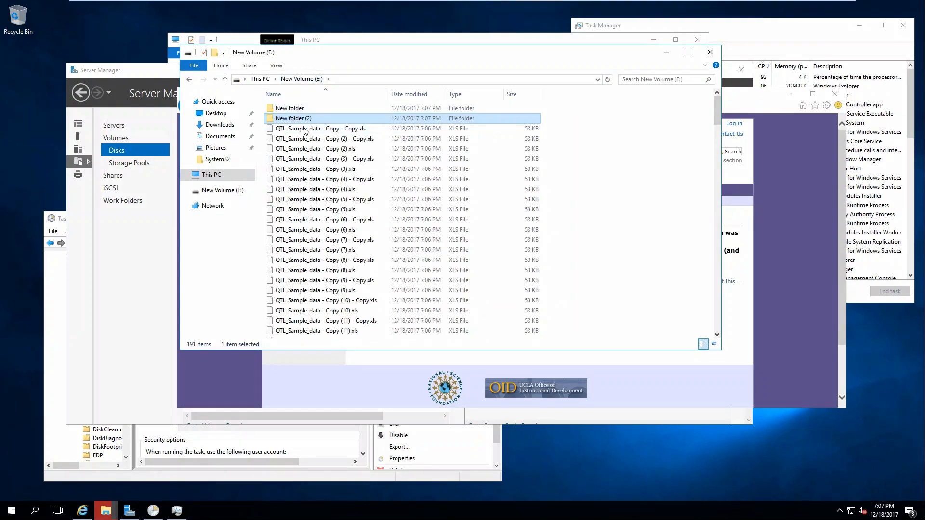
pyautogui.doubleClick(296, 109)
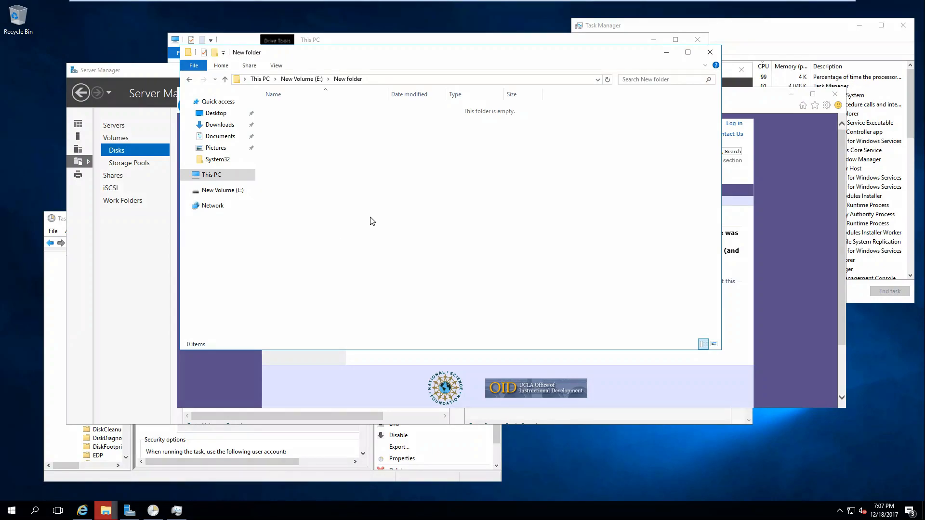
pyautogui.click(303, 79)
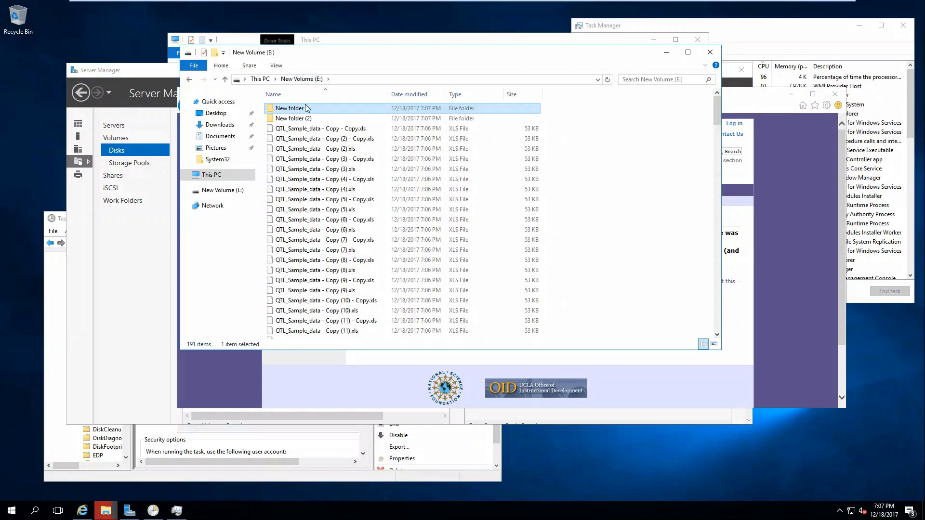
pyautogui.doubleClick(305, 105)
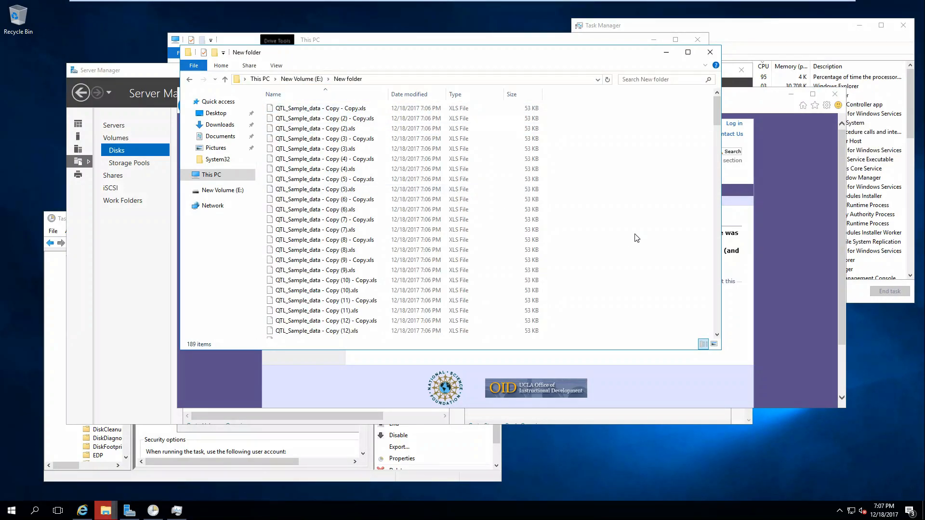
pyautogui.hotkey('ctrl', 'v')
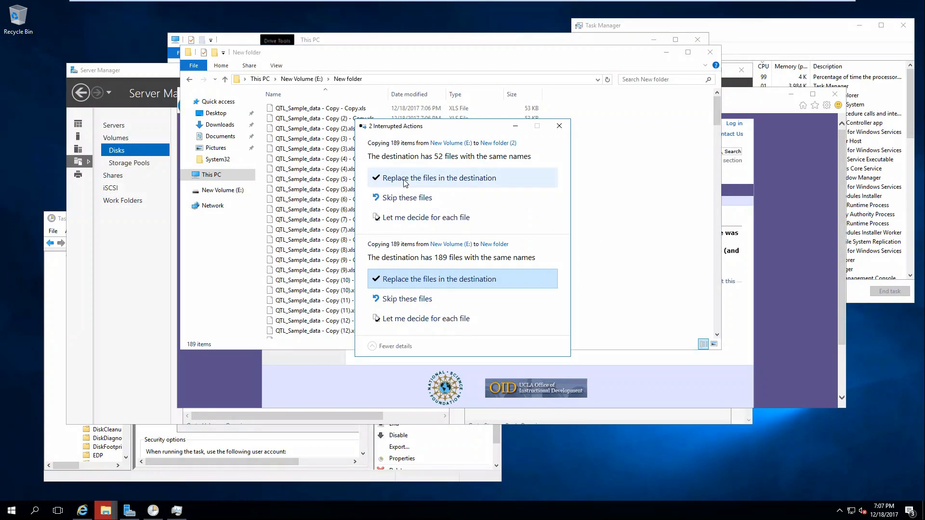
pyautogui.click(405, 179)
pyautogui.click(409, 273)
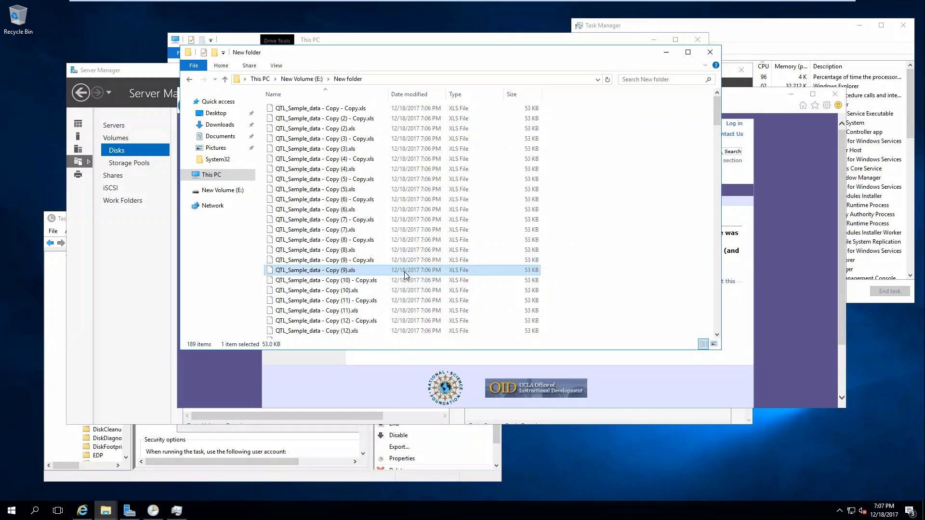
pyautogui.click(561, 256)
# Check New Volume (E:)'s used and free space in Properties, then open E:'s volume menu in Server Manager
pyautogui.click(222, 178)
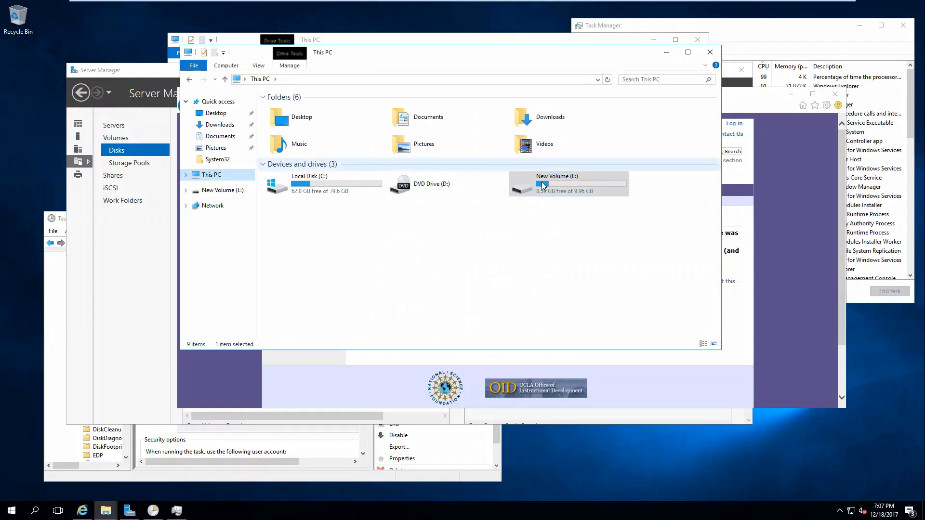
pyautogui.rightClick(539, 183)
pyautogui.click(582, 368)
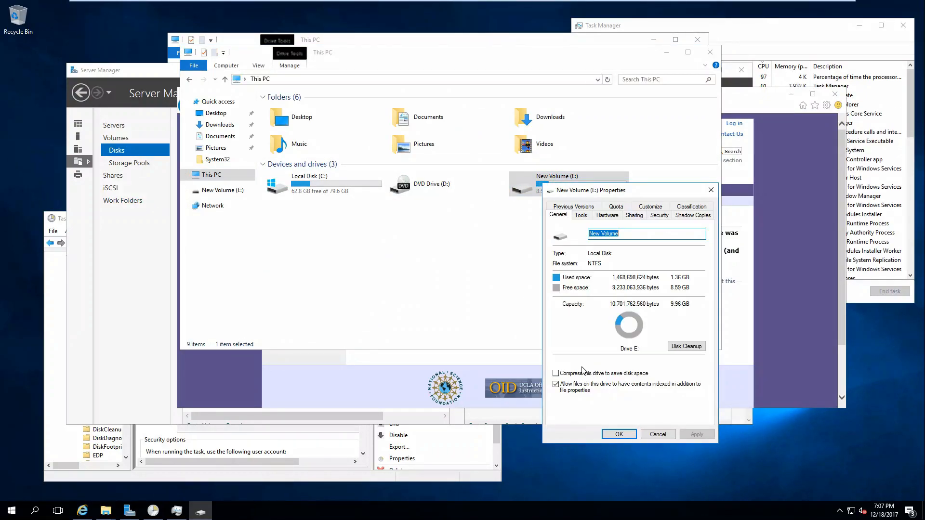
pyautogui.click(709, 191)
pyautogui.click(608, 79)
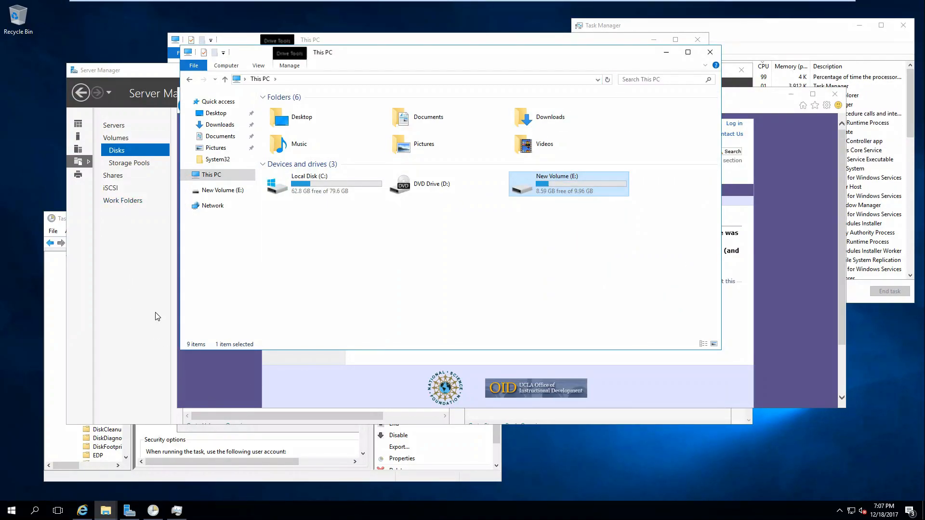
pyautogui.click(155, 316)
pyautogui.rightClick(234, 380)
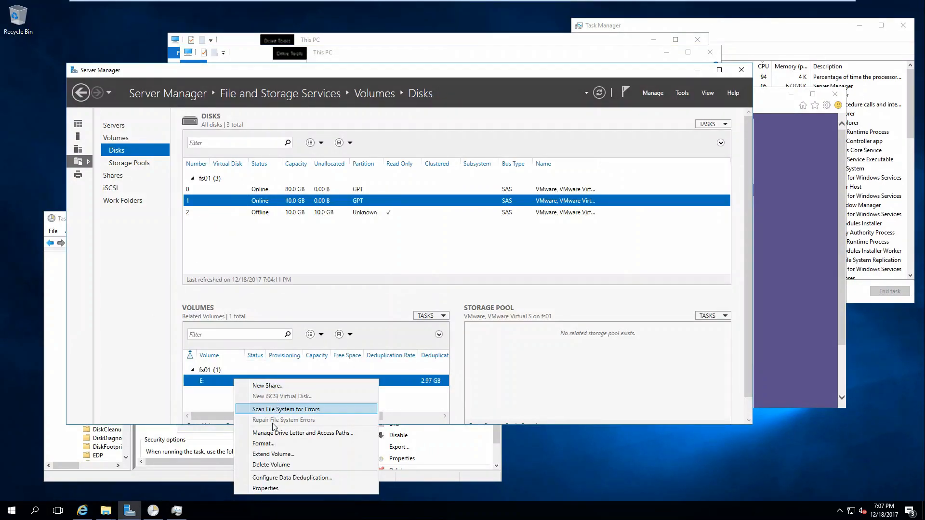
# Set E:'s deduplication to files older than 0 days and apply the change
pyautogui.click(291, 478)
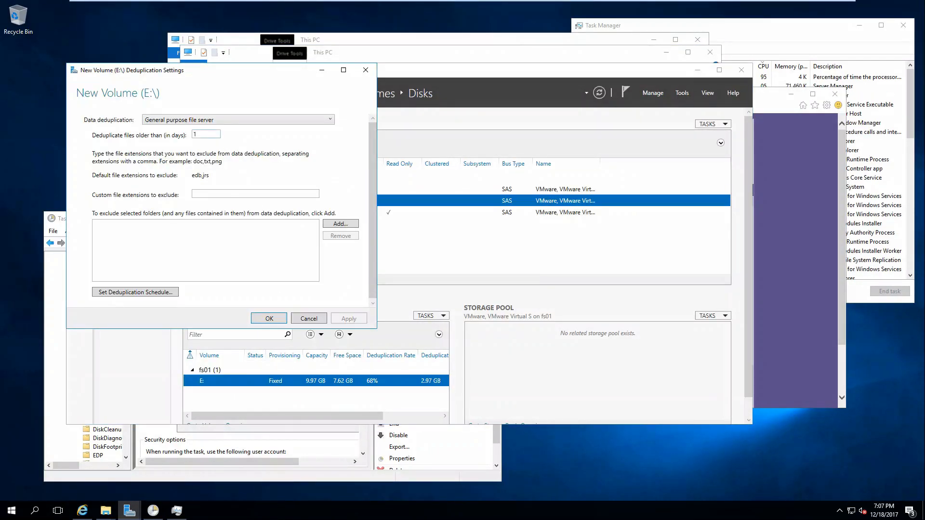
pyautogui.write('0')
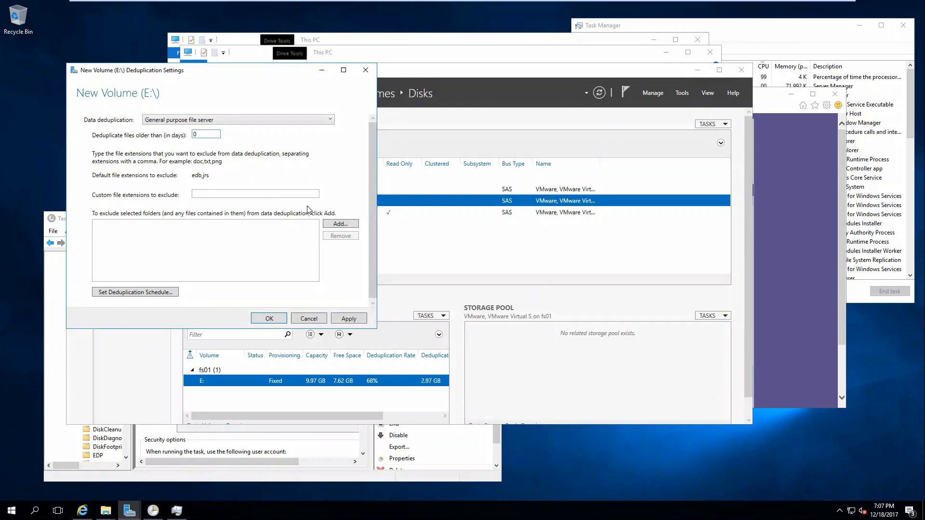
pyautogui.click(357, 319)
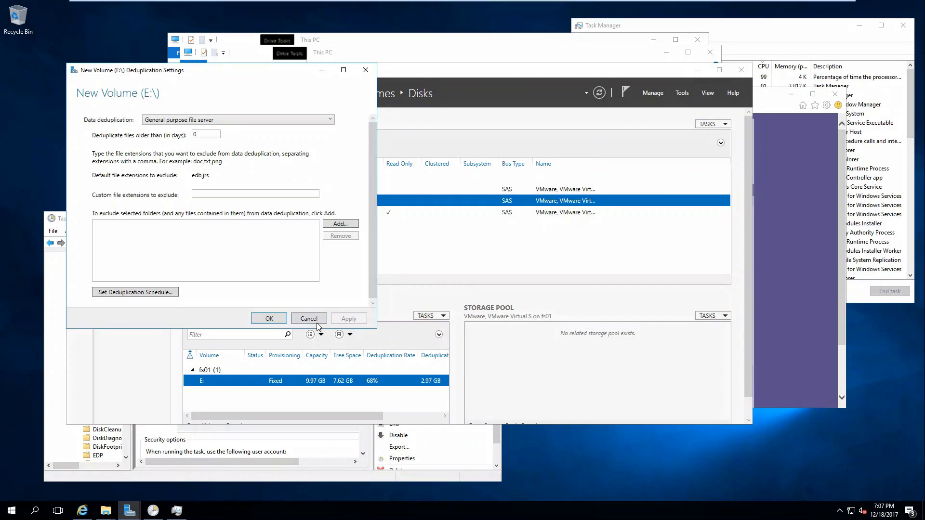
pyautogui.click(283, 320)
pyautogui.click(566, 56)
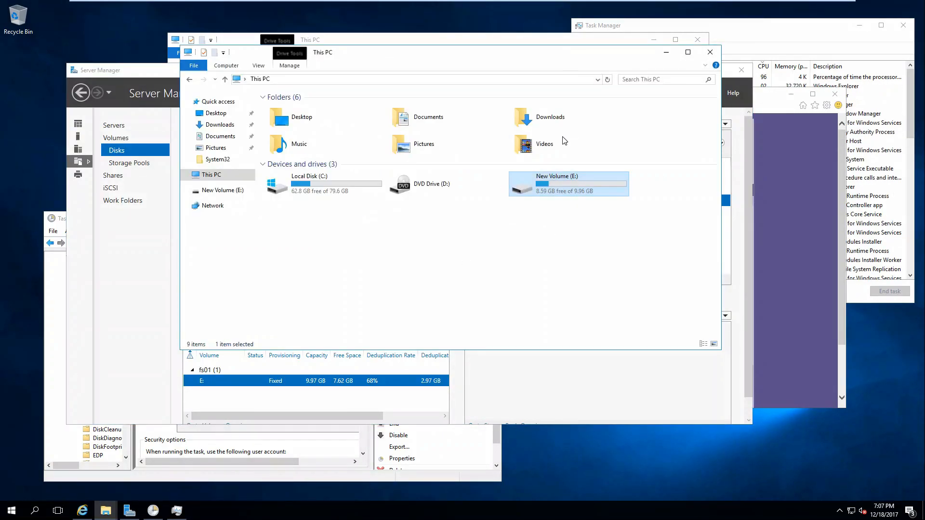
# Open E:'s properties and run the BackgroundOptimization task from Task Scheduler's Deduplication folder
pyautogui.rightClick(533, 191)
pyautogui.click(558, 377)
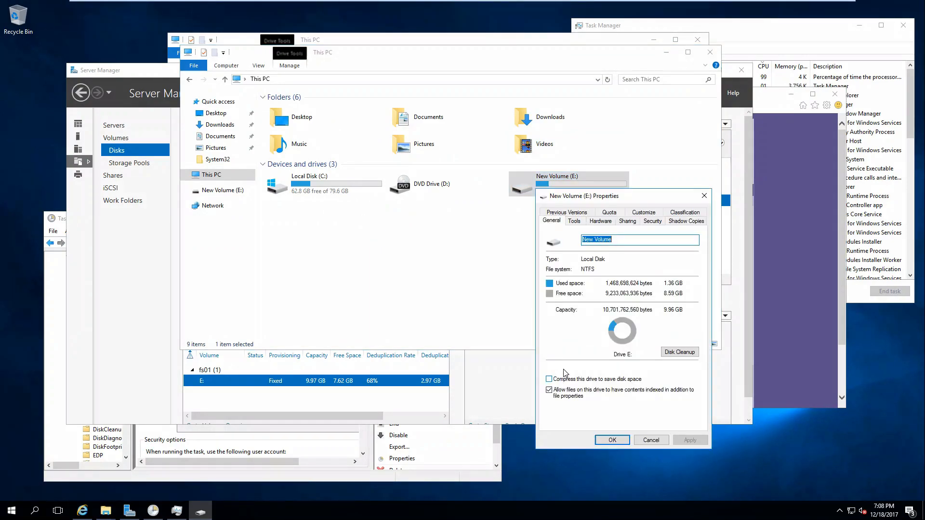
pyautogui.click(60, 222)
pyautogui.click(90, 256)
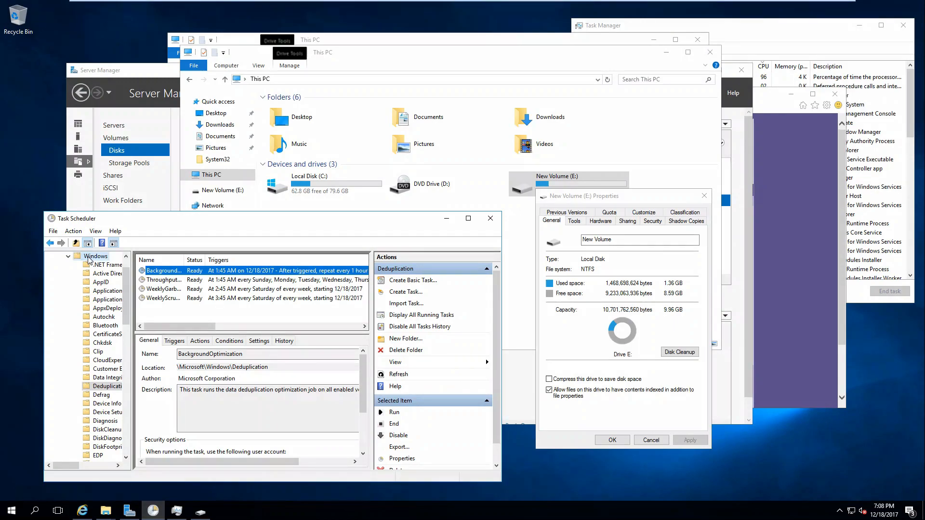
pyautogui.scroll(1, 88, 274)
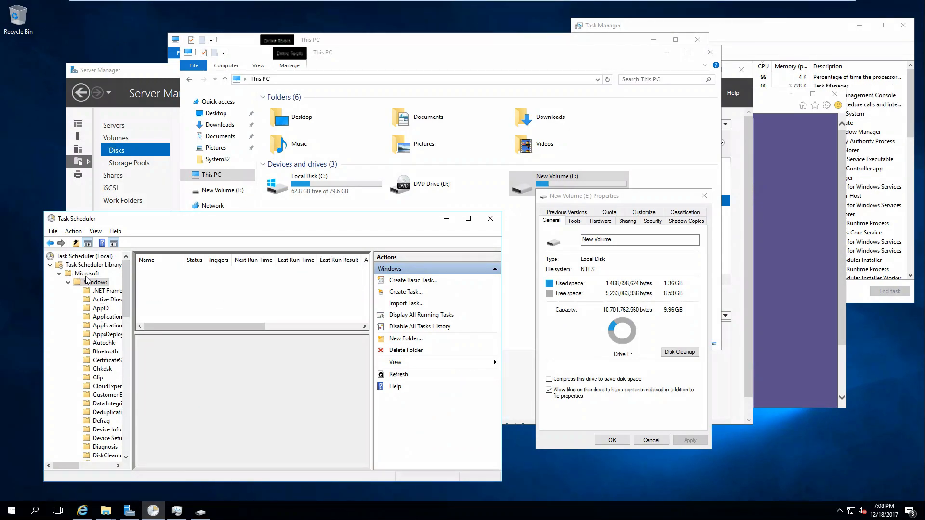
pyautogui.click(102, 414)
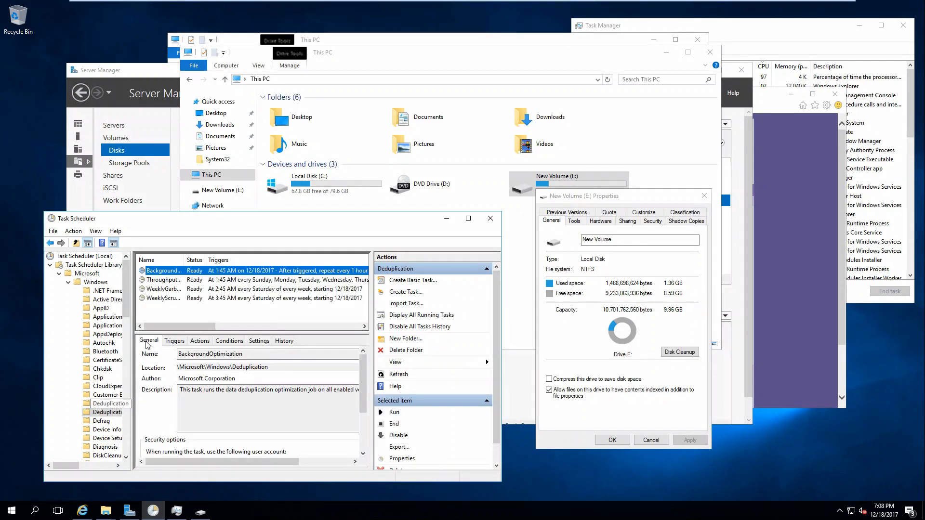
pyautogui.rightClick(169, 271)
pyautogui.click(178, 277)
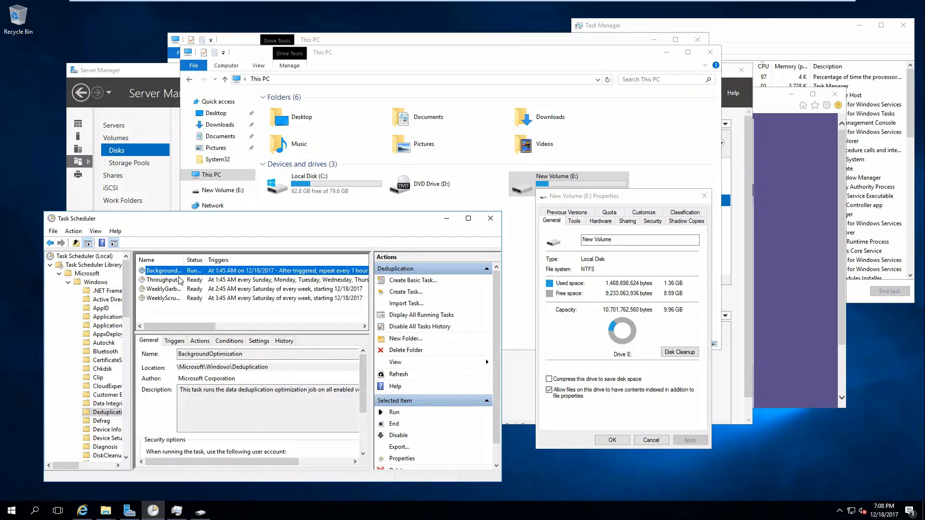
# Refresh the Deduplication task list and run the ThroughputOptimization task
pyautogui.click(735, 46)
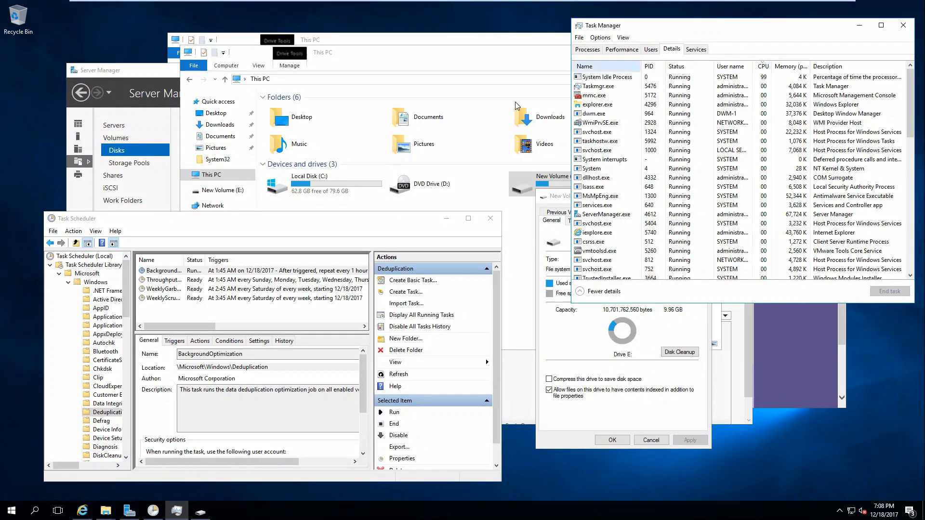
pyautogui.click(414, 375)
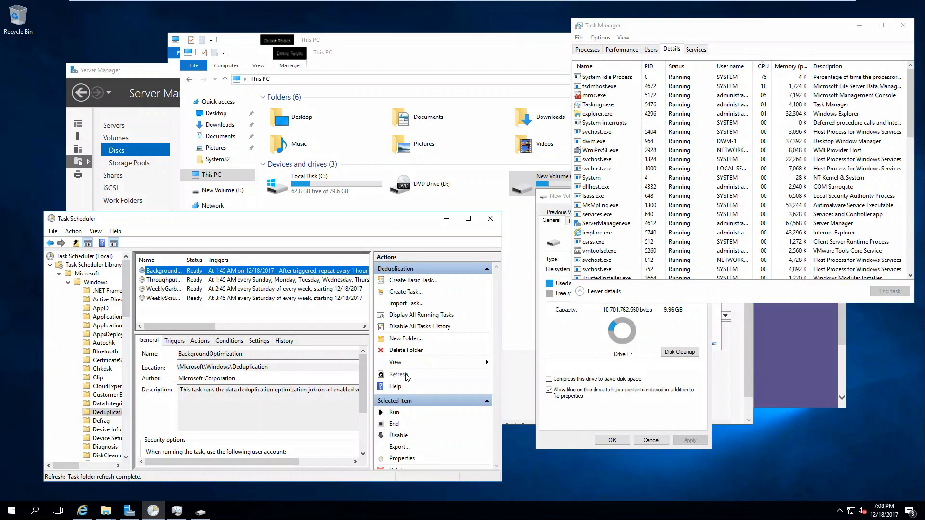
pyautogui.click(170, 280)
pyautogui.rightClick(171, 284)
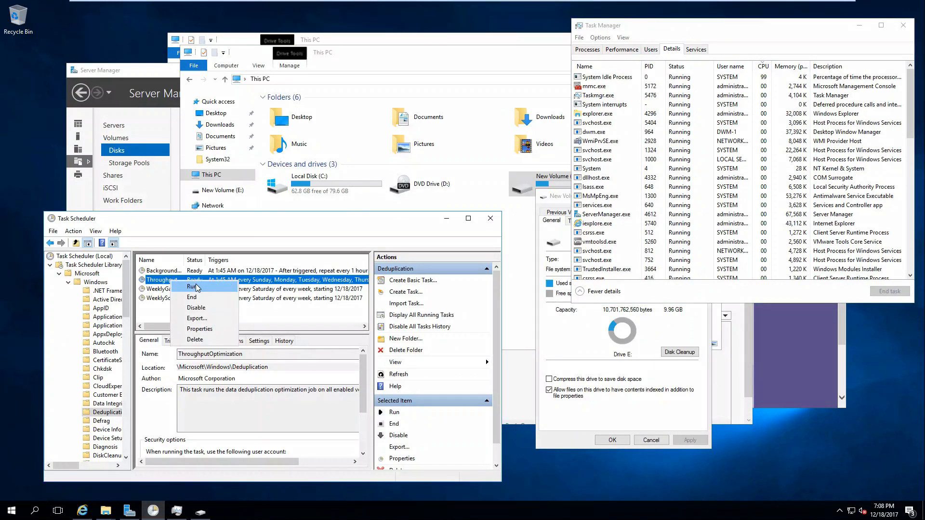
pyautogui.click(181, 287)
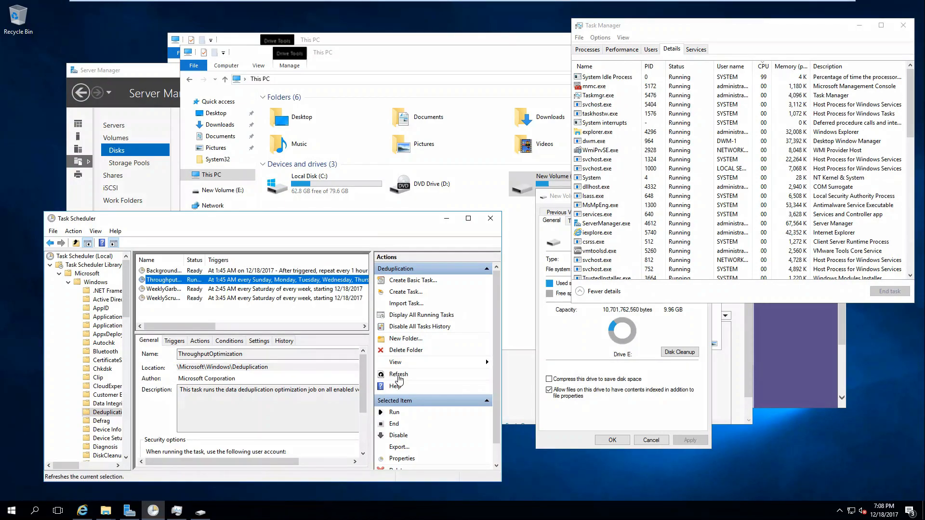
# Refresh the task status several times, then reopen drive E:'s properties
pyautogui.click(400, 376)
pyautogui.click(399, 377)
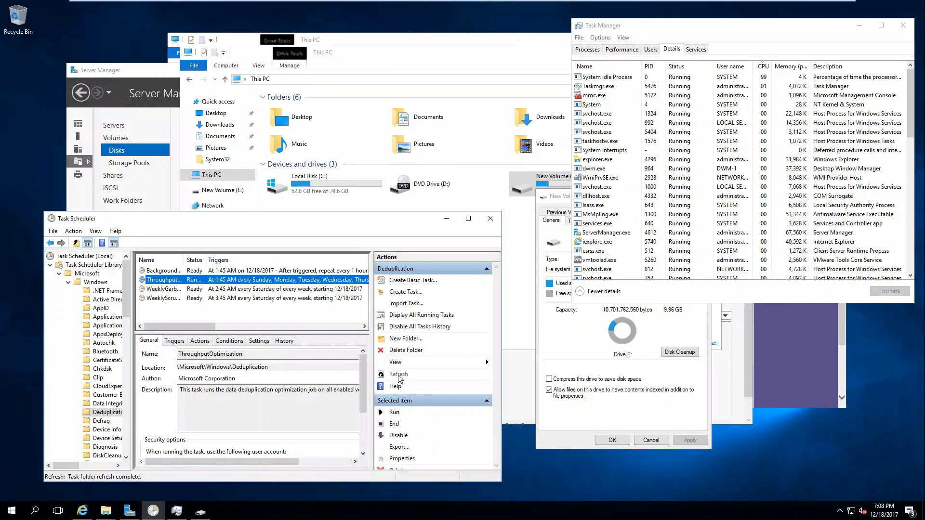
pyautogui.click(399, 378)
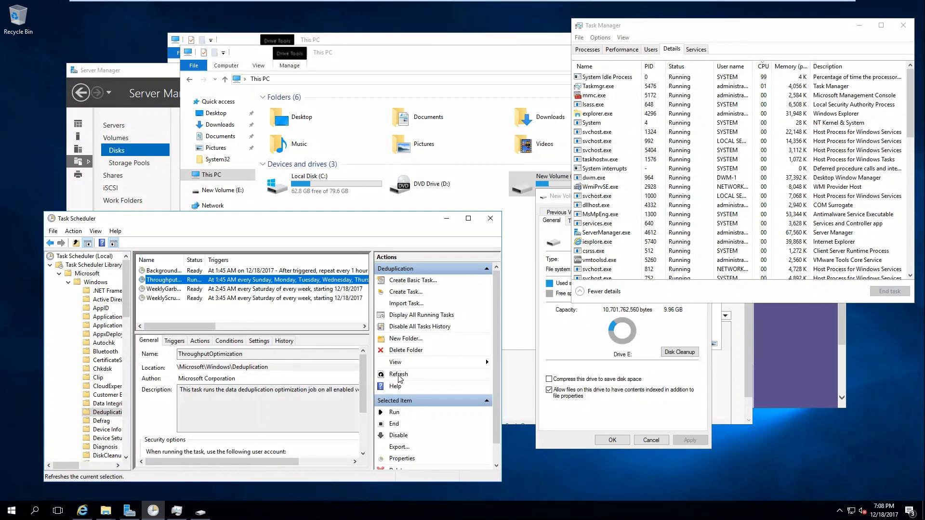
pyautogui.click(399, 378)
pyautogui.click(601, 429)
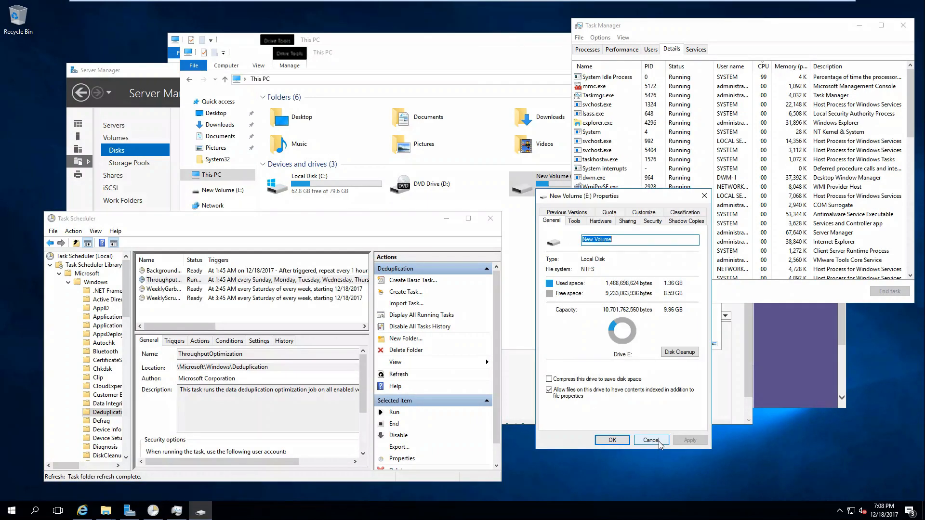
pyautogui.click(651, 440)
pyautogui.rightClick(537, 193)
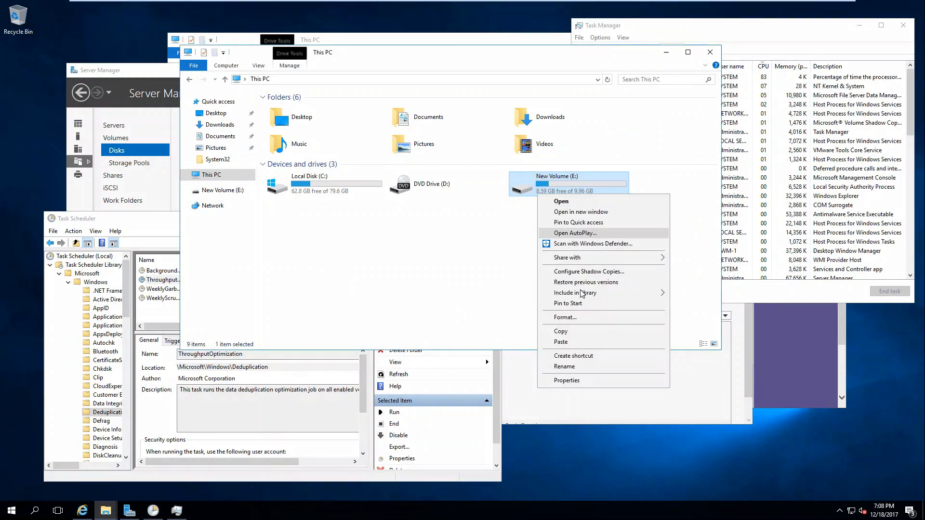
pyautogui.click(566, 380)
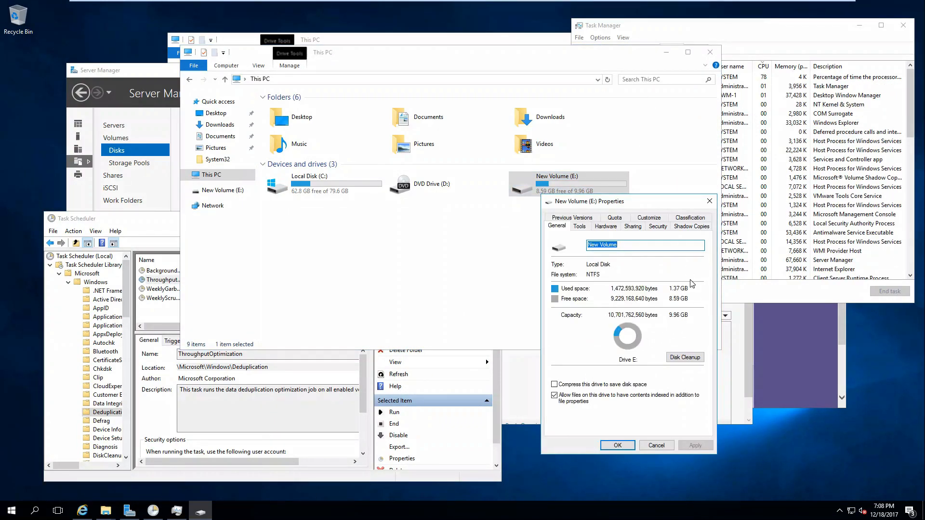
# Recheck E:'s free space in Properties until it reads 8.62 GB, then open the drive's 191 files
pyautogui.click(709, 202)
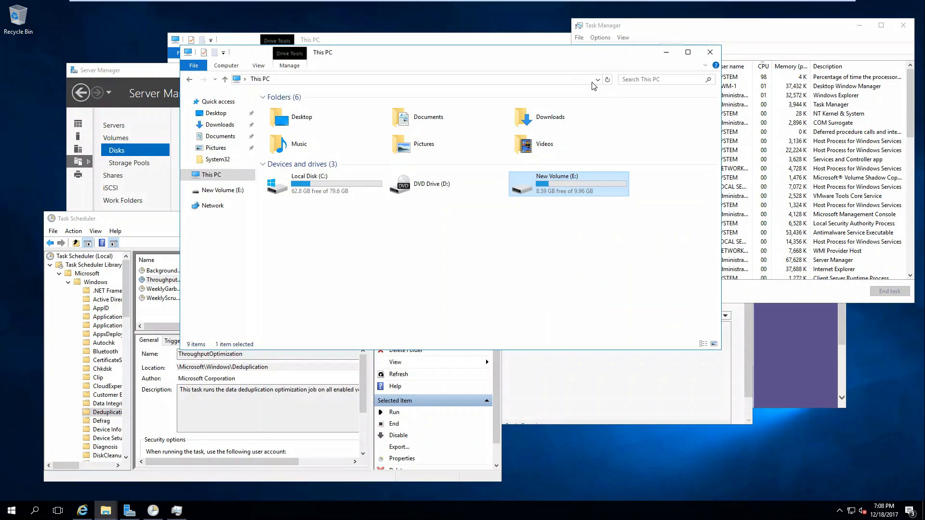
pyautogui.click(607, 79)
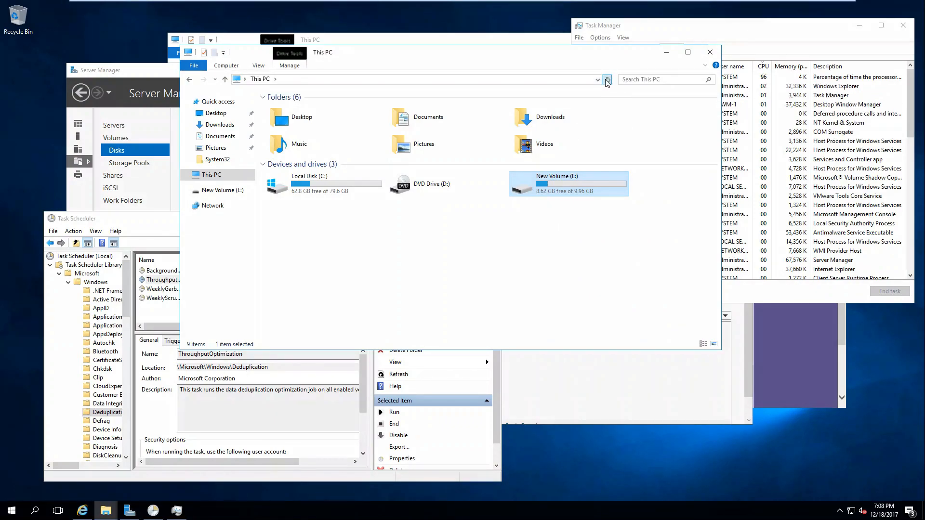
pyautogui.rightClick(541, 181)
pyautogui.click(592, 369)
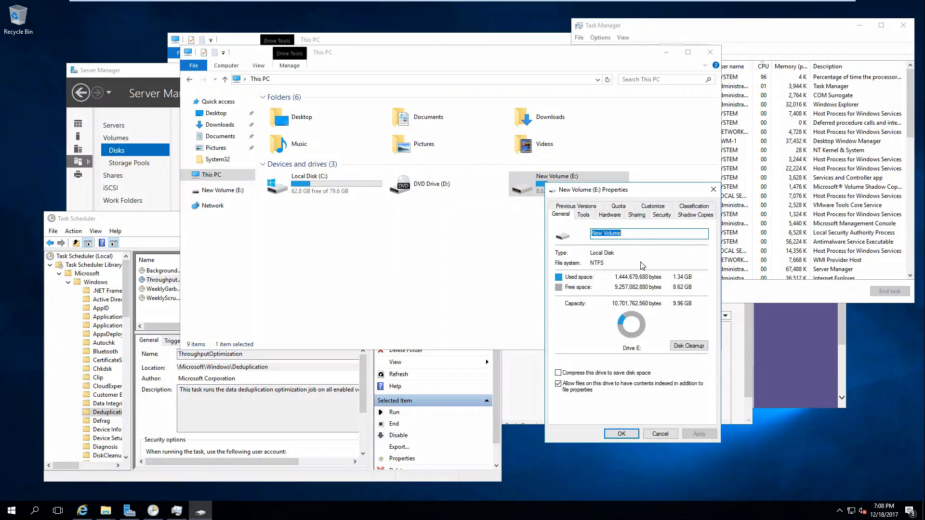
pyautogui.click(713, 189)
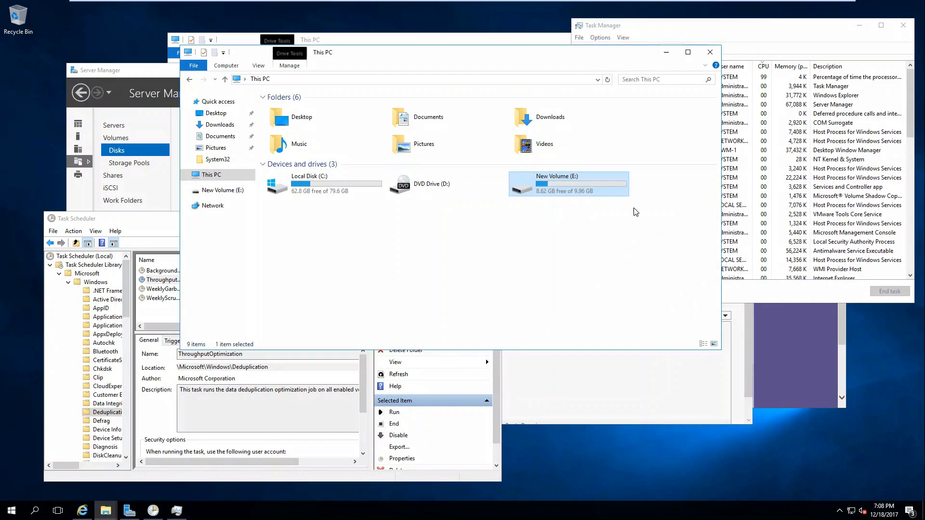
pyautogui.click(398, 366)
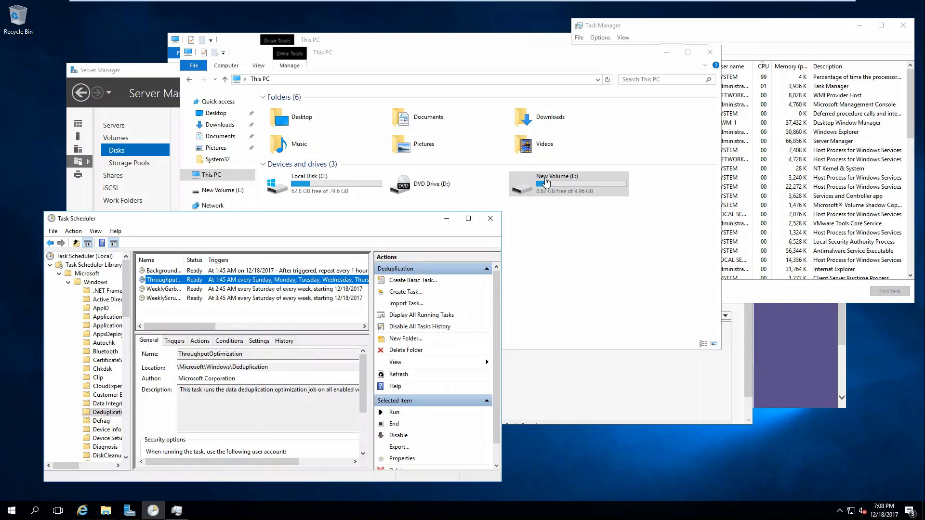
pyautogui.rightClick(542, 185)
pyautogui.click(588, 366)
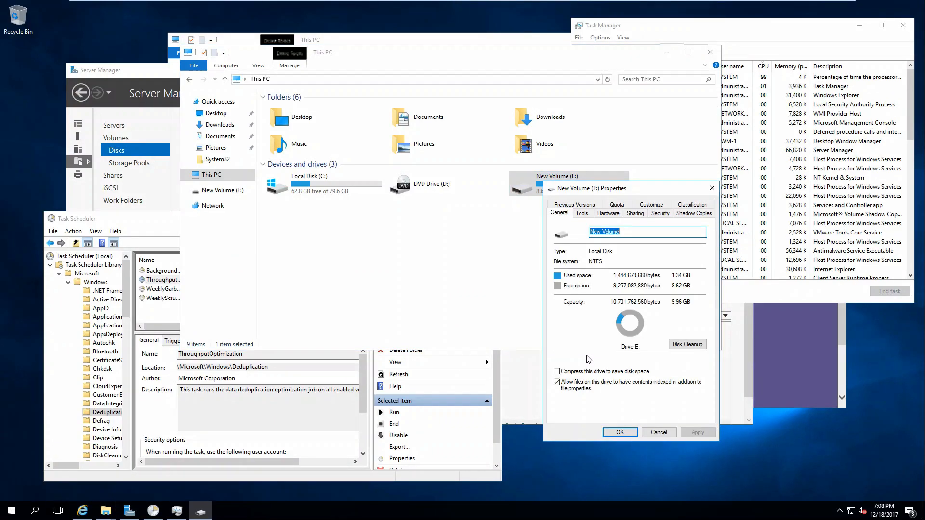
pyautogui.click(711, 188)
pyautogui.doubleClick(515, 184)
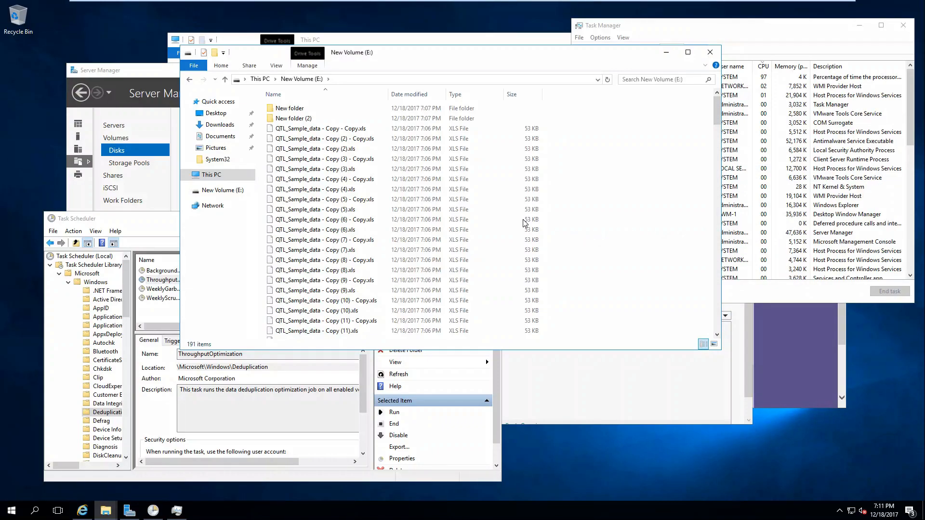
# Delete every file on drive E:, skipping the conflict prompts
pyautogui.hotkey('ctrl', 'a')
pyautogui.press('Delete')
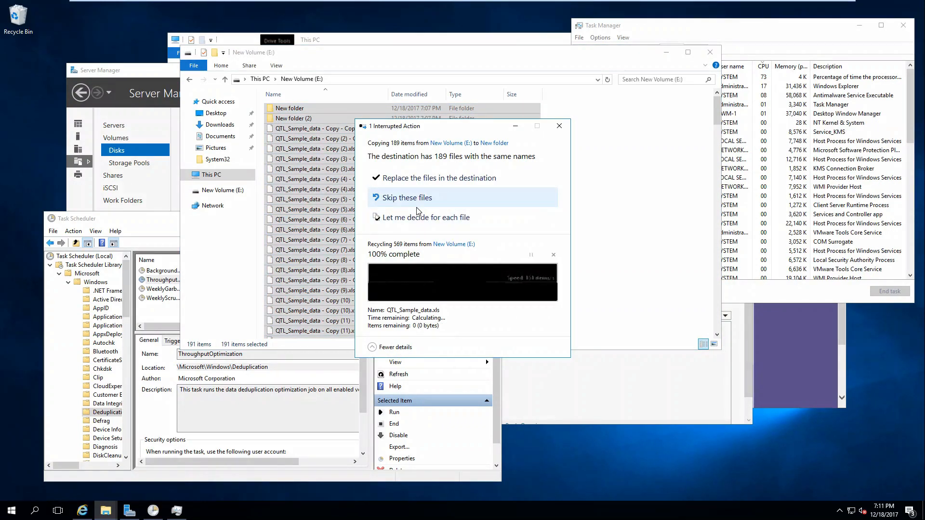
pyautogui.click(410, 179)
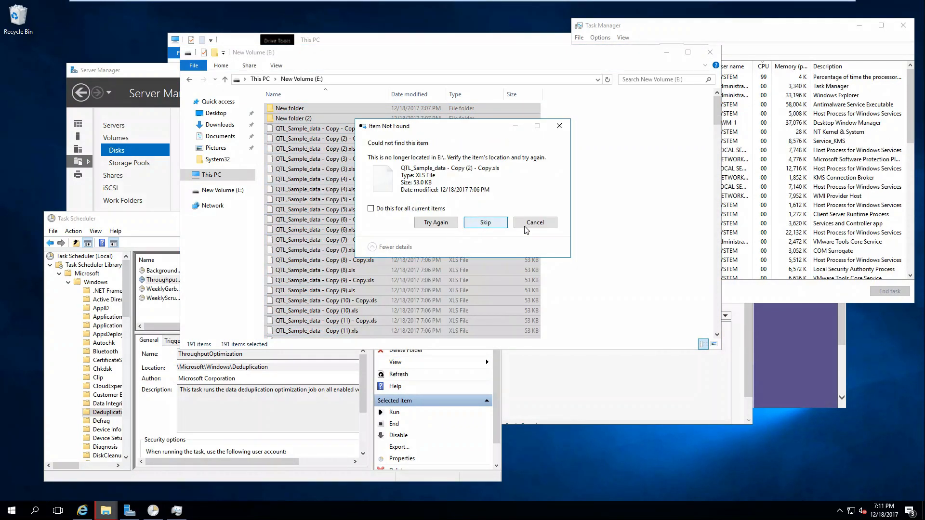
pyautogui.click(535, 224)
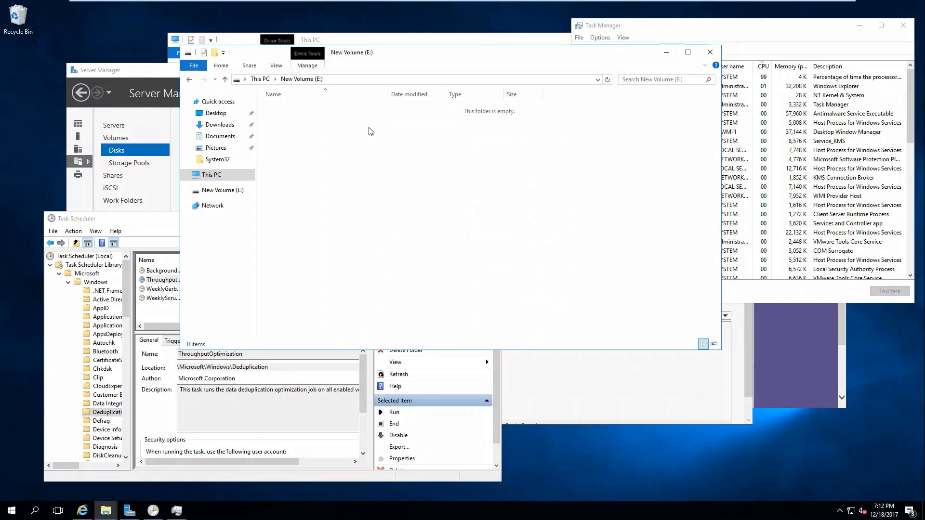
# Set volume E:'s deduplication to files older than 1 day in Server Manager
pyautogui.click(264, 80)
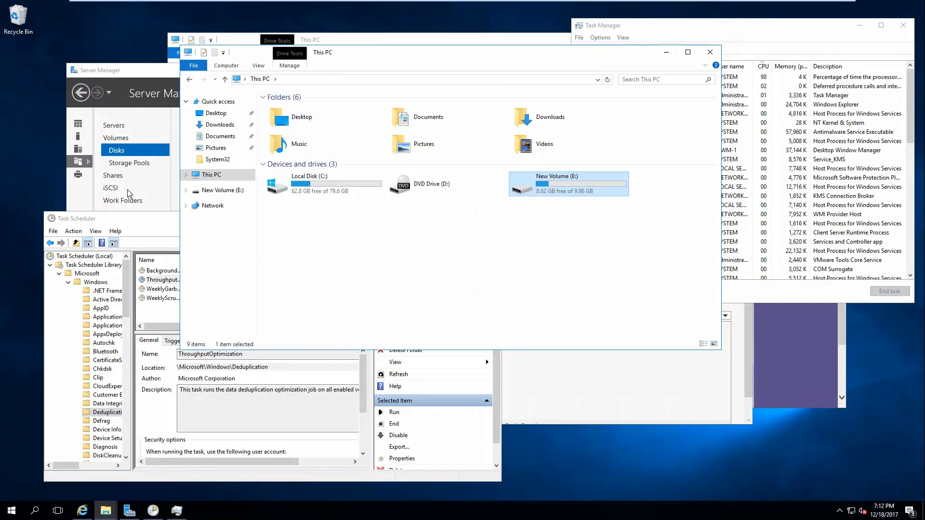
pyautogui.click(151, 73)
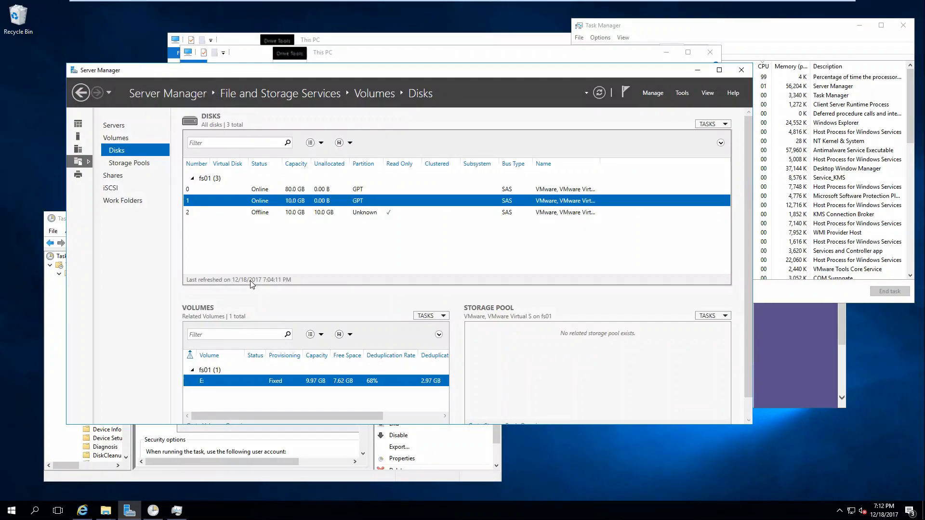
pyautogui.rightClick(218, 382)
pyautogui.click(269, 480)
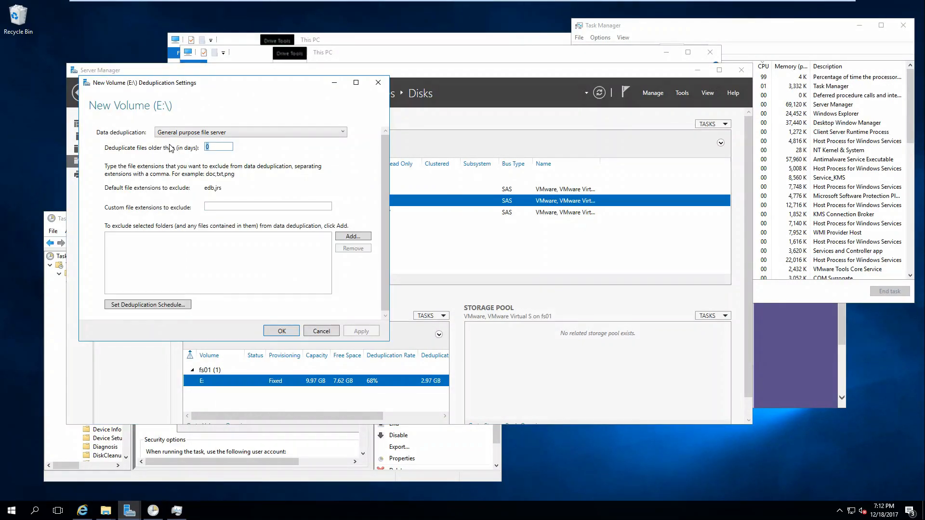
pyautogui.write('1')
pyautogui.press('Return')
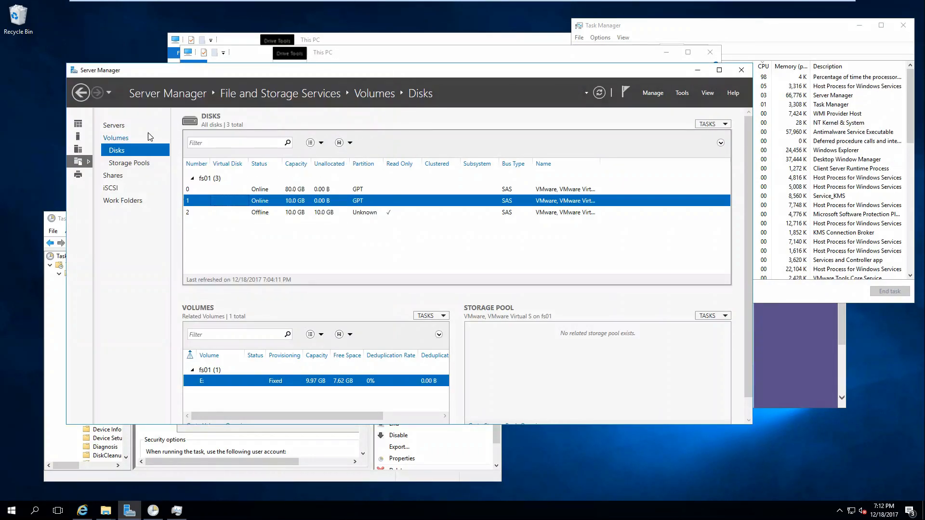
# Empty the Recycle Bin and close Server Manager and the This PC window
pyautogui.rightClick(23, 11)
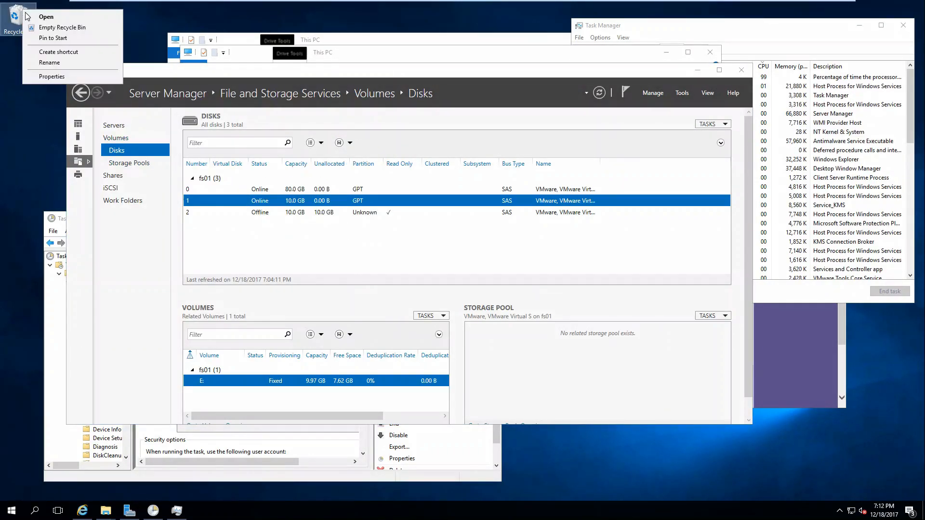
pyautogui.click(54, 27)
pyautogui.press('Return')
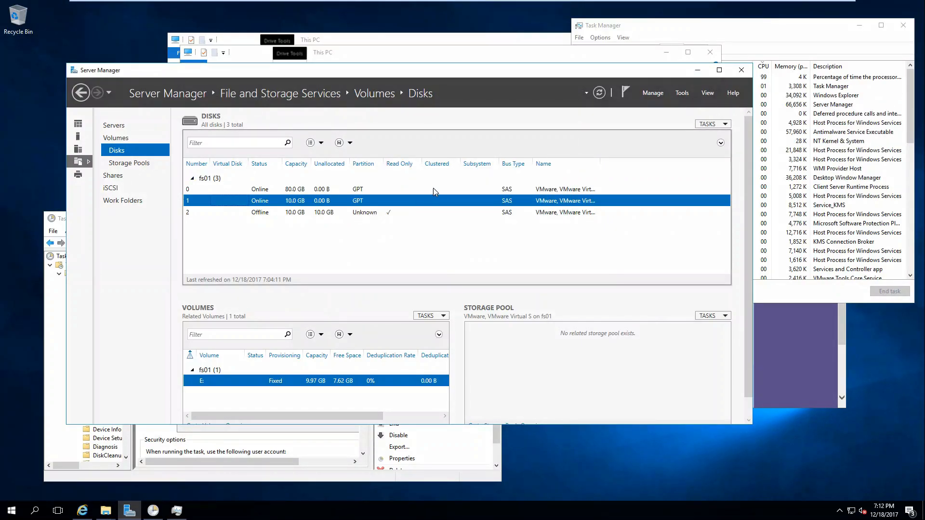
pyautogui.click(741, 70)
pyautogui.click(710, 53)
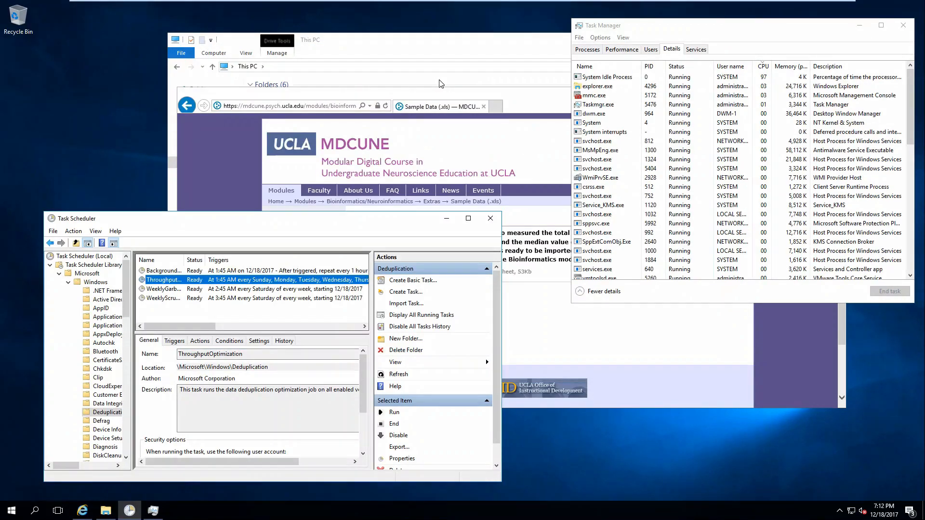
# Close the sample data web page and This PC, then launch Server Manager
pyautogui.click(484, 107)
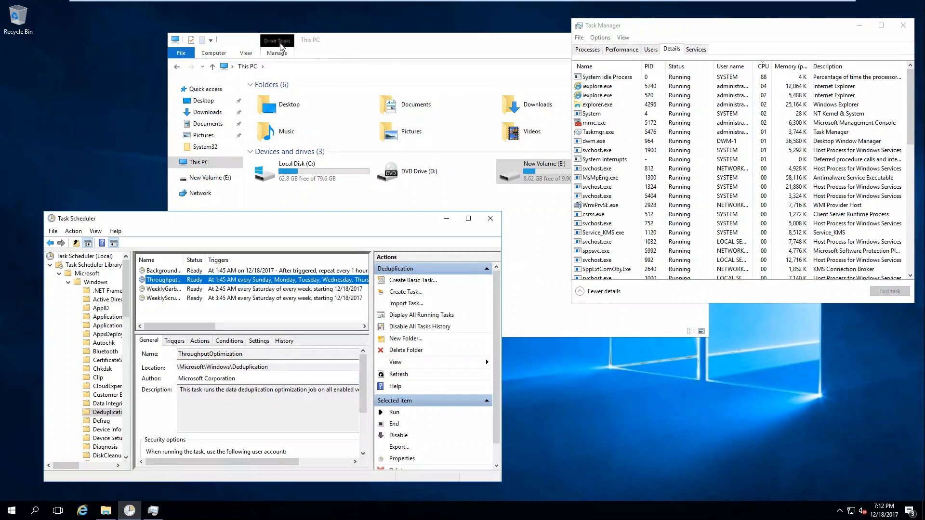
pyautogui.click(422, 52)
pyautogui.click(700, 43)
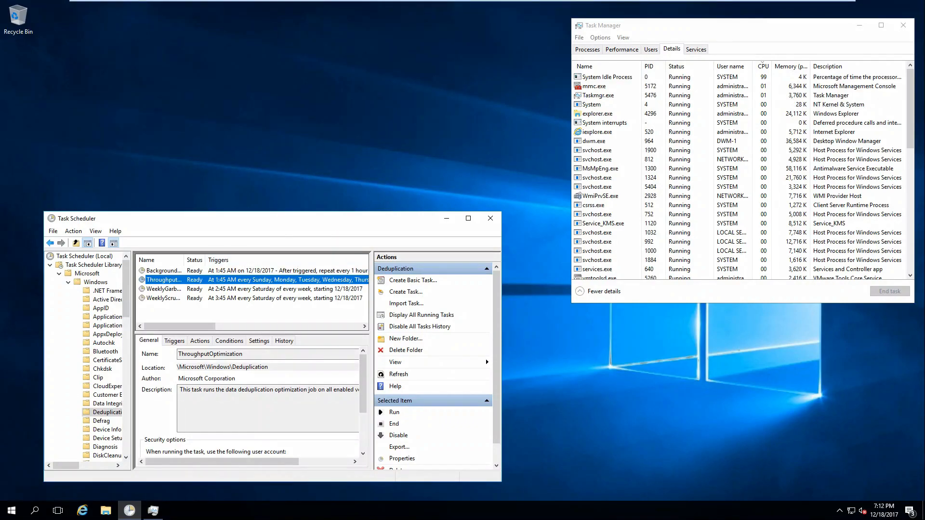
pyautogui.click(11, 510)
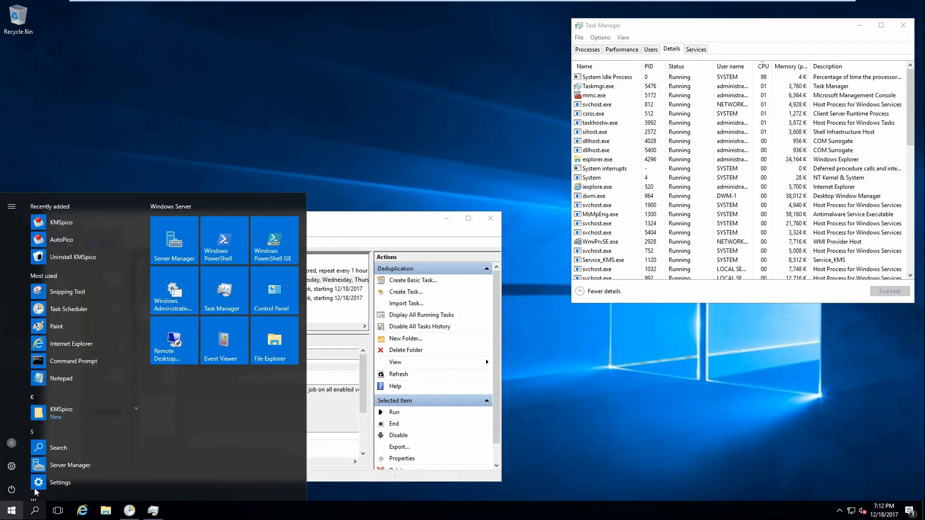
pyautogui.click(162, 249)
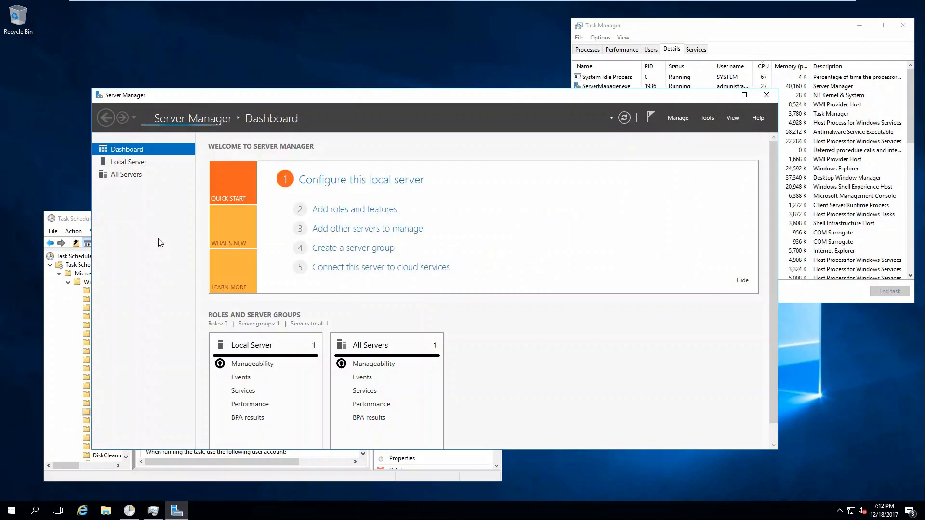
# Check Data Deduplication under File and Storage Services in the Add Roles and Features wizard
pyautogui.click(126, 173)
pyautogui.click(128, 163)
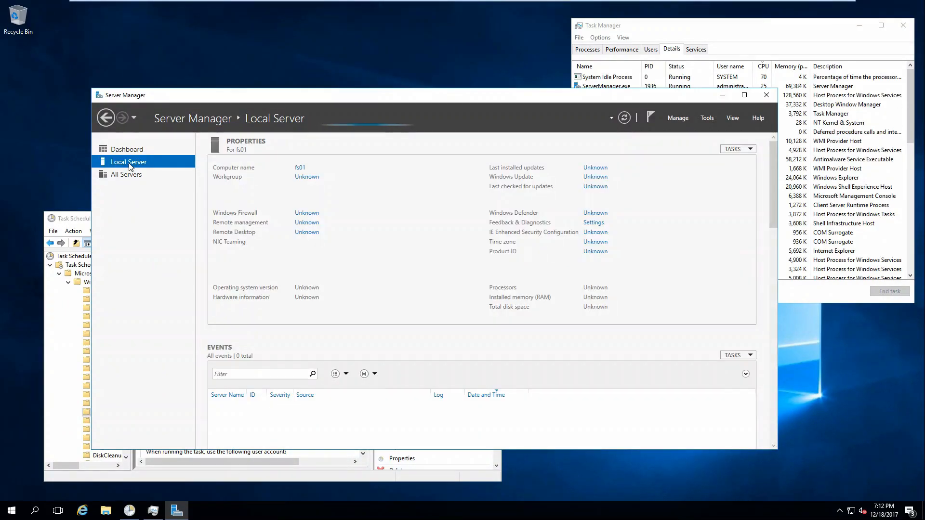
pyautogui.click(677, 120)
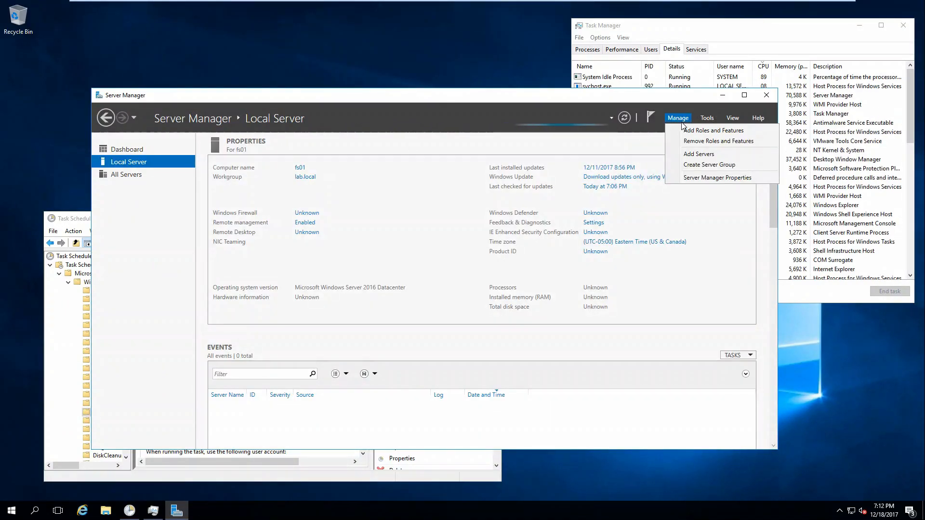
pyautogui.click(690, 131)
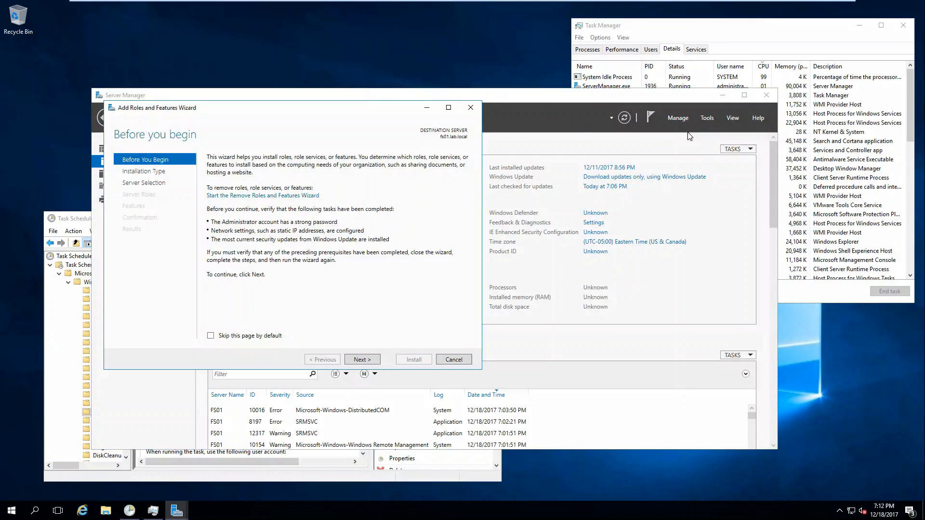
pyautogui.click(361, 359)
pyautogui.click(361, 360)
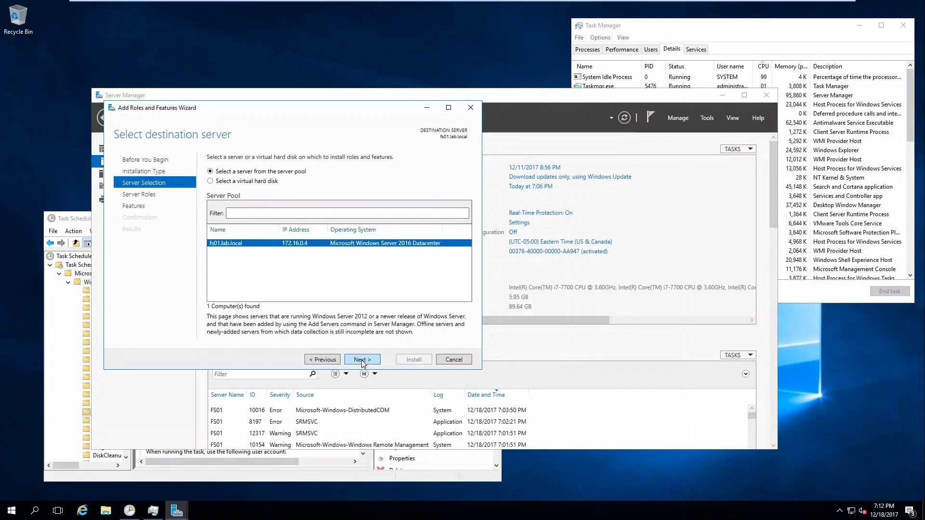
pyautogui.click(361, 360)
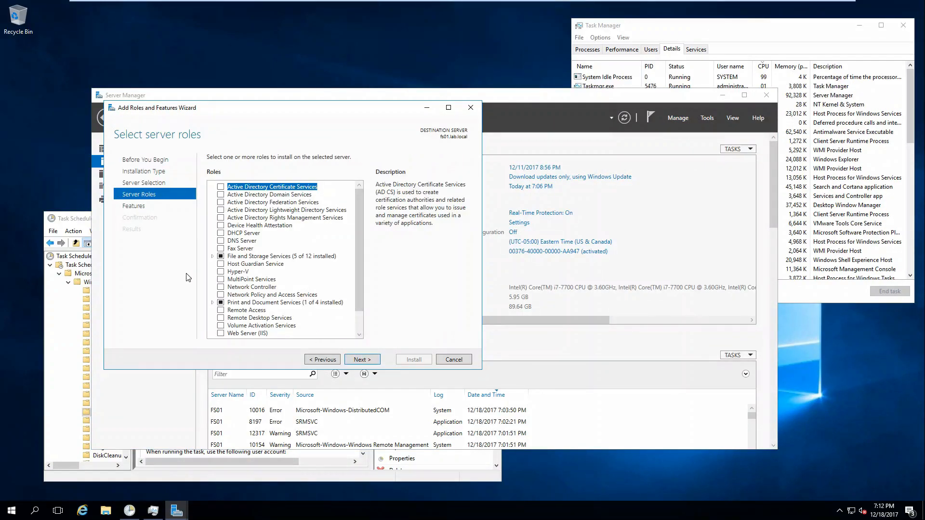
pyautogui.click(213, 257)
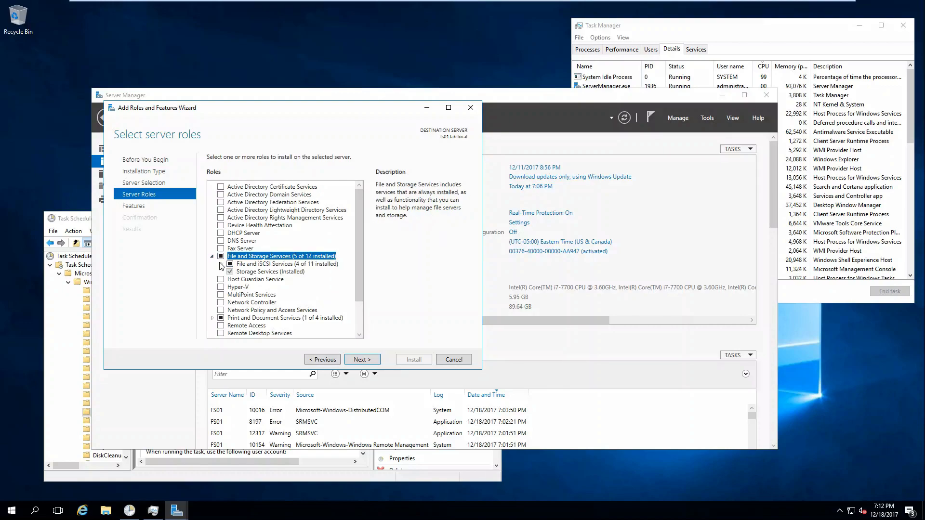
pyautogui.click(221, 264)
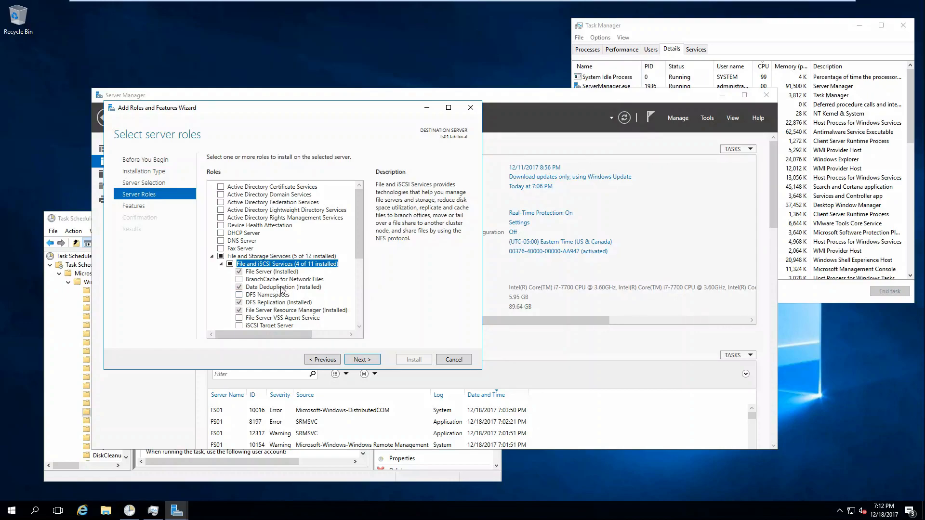
# Cancel the wizard and close Server Manager
pyautogui.click(470, 108)
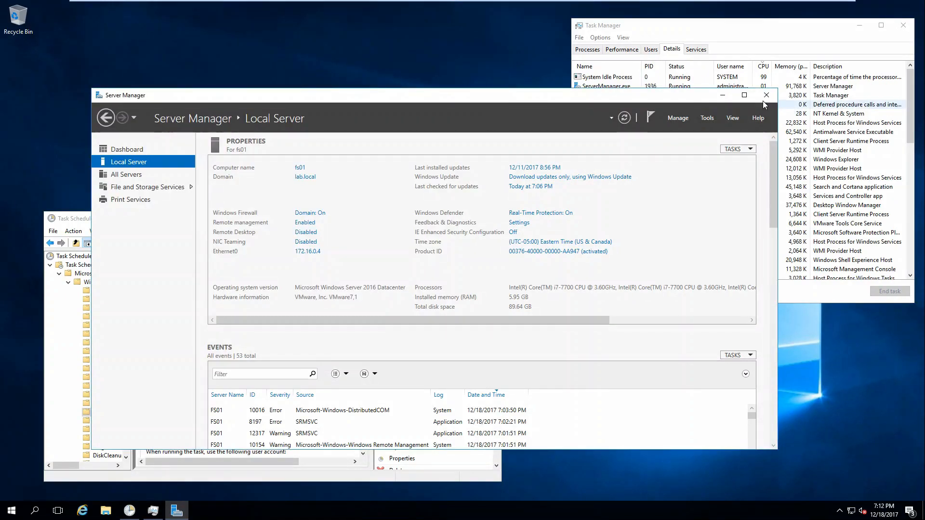
pyautogui.click(766, 96)
pyautogui.click(106, 510)
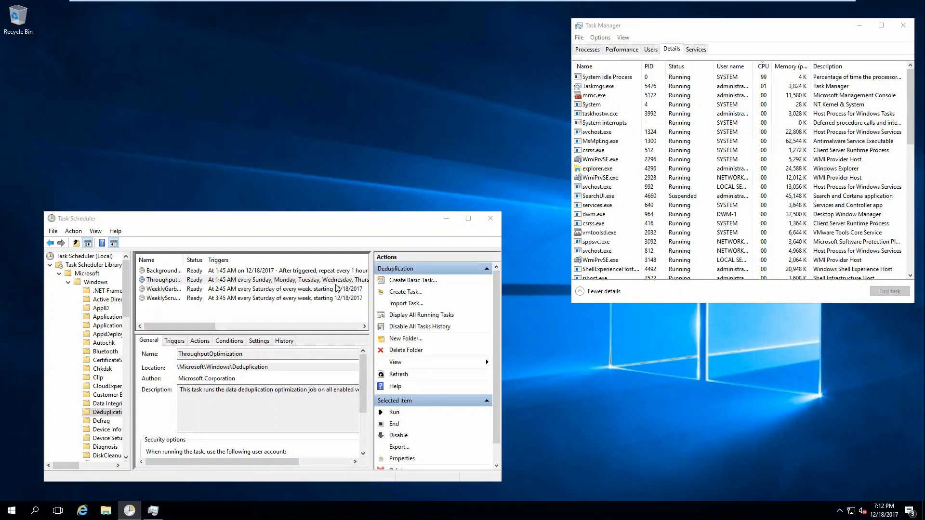
# Create a folder named New folder on the empty drive E:
pyautogui.click(212, 177)
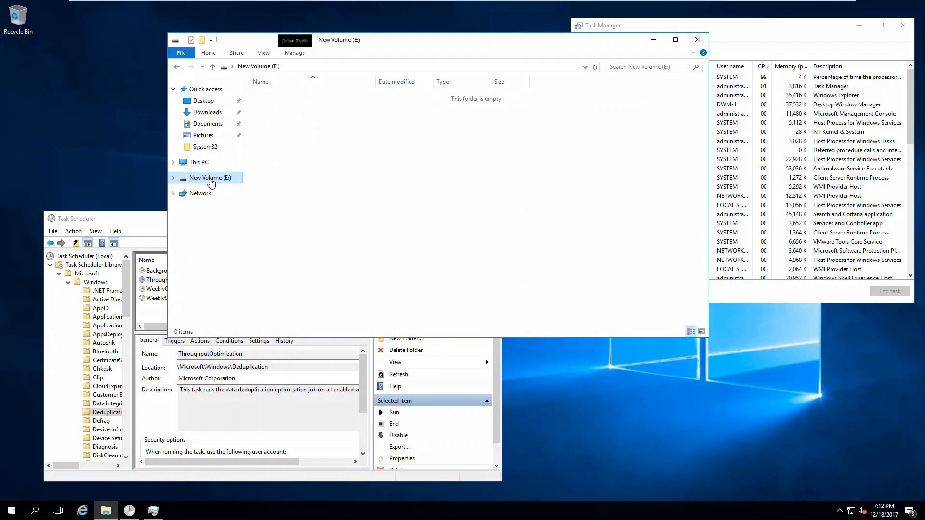
pyautogui.rightClick(299, 131)
pyautogui.moveTo(336, 235)
pyautogui.click(424, 239)
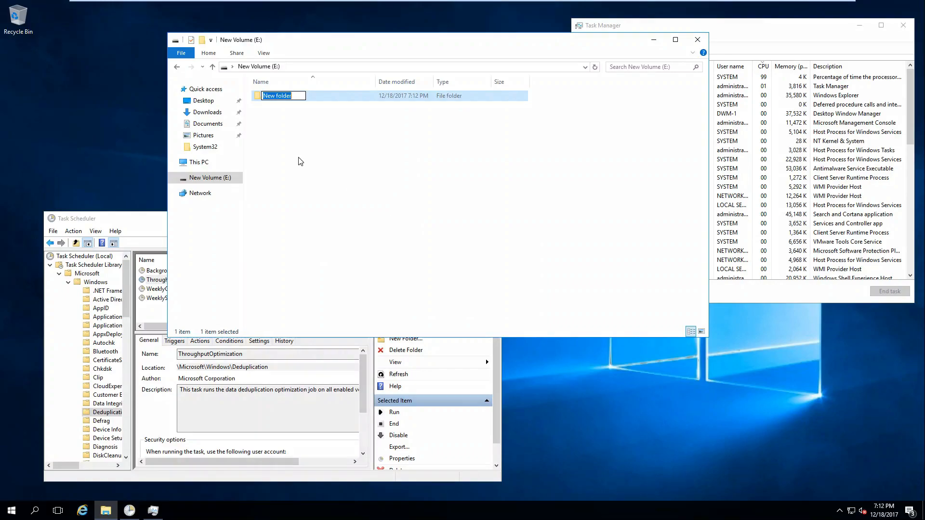
pyautogui.press('Return')
# Share New folder through Advanced Sharing, giving Everyone Full Control
pyautogui.rightClick(263, 97)
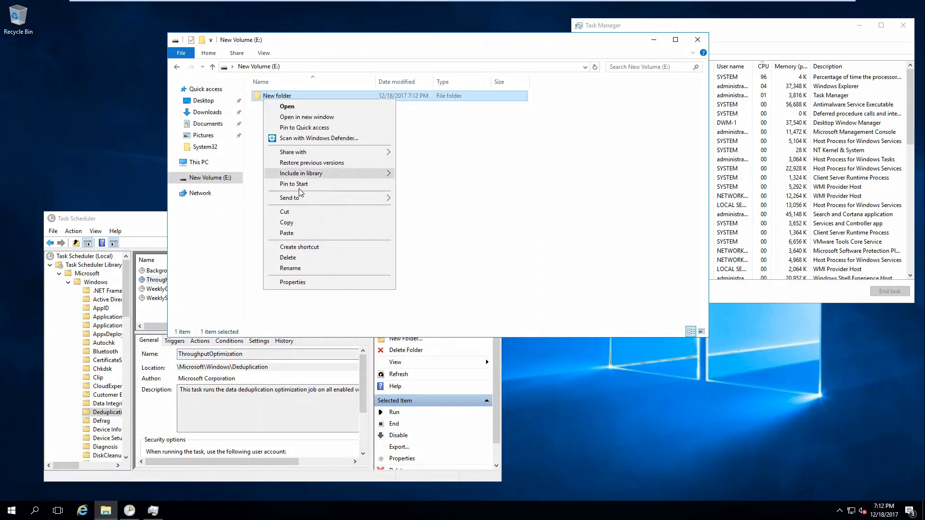
pyautogui.click(293, 282)
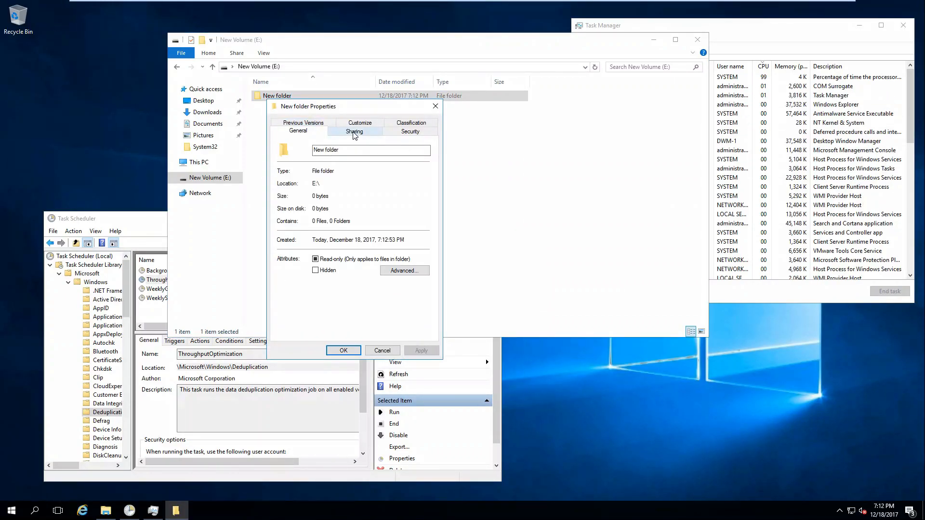
pyautogui.click(354, 131)
pyautogui.click(305, 246)
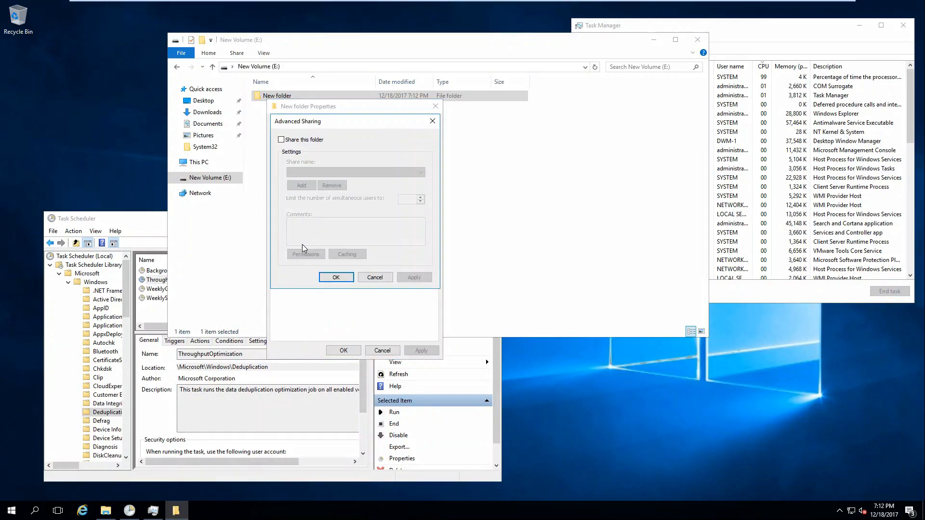
pyautogui.click(288, 140)
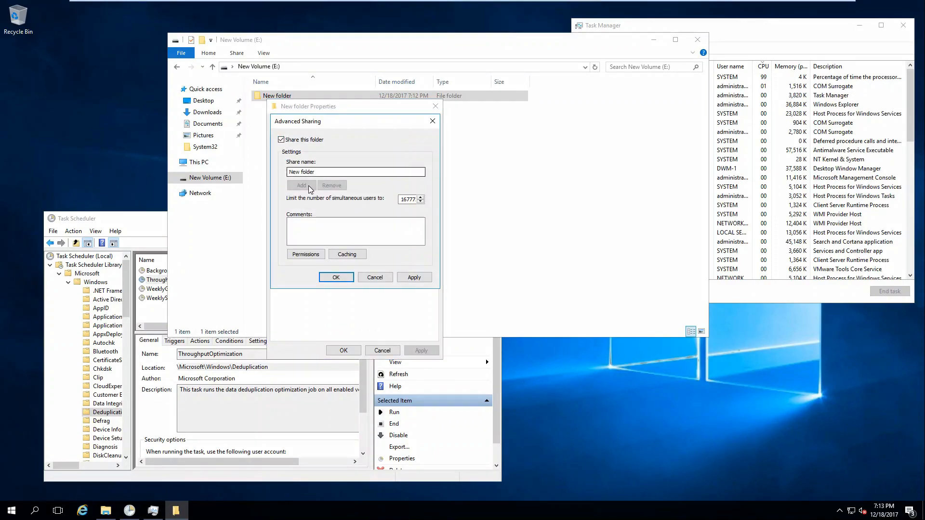
pyautogui.click(306, 254)
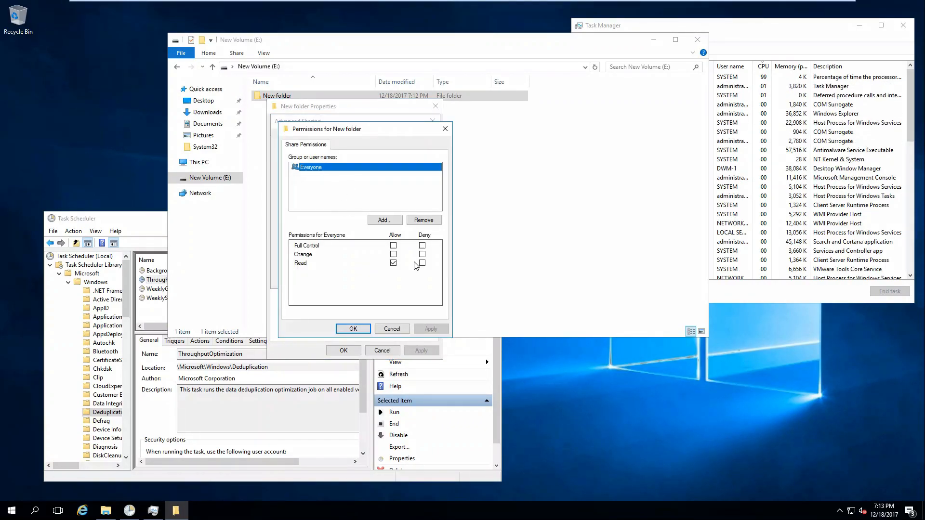
pyautogui.click(393, 245)
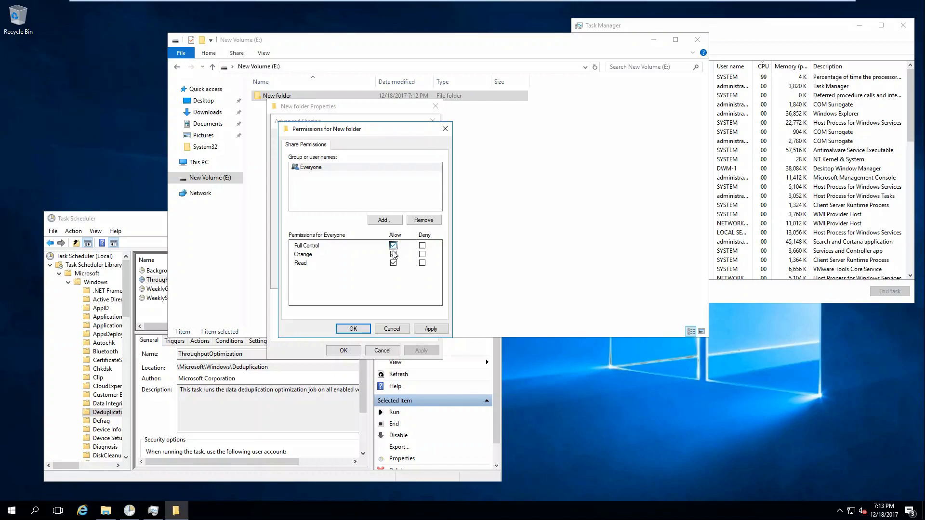
pyautogui.click(355, 328)
pyautogui.click(336, 277)
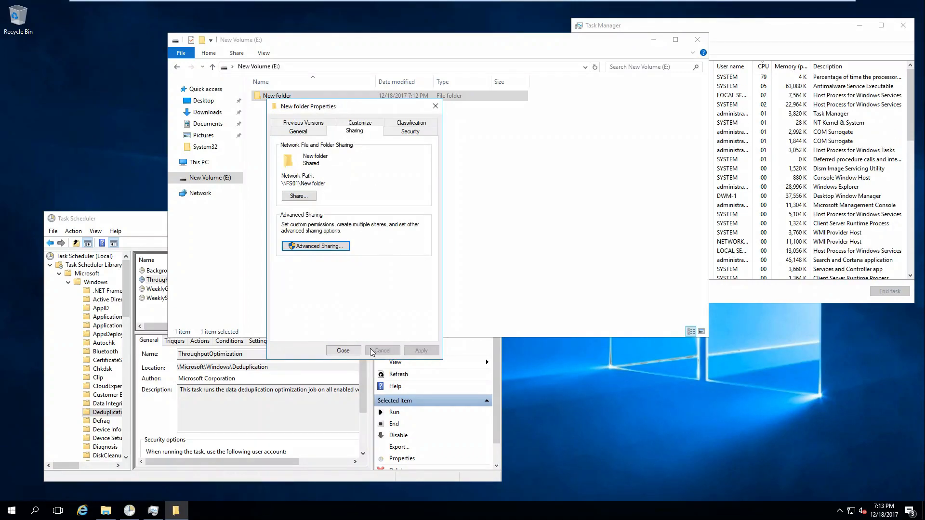
pyautogui.click(338, 352)
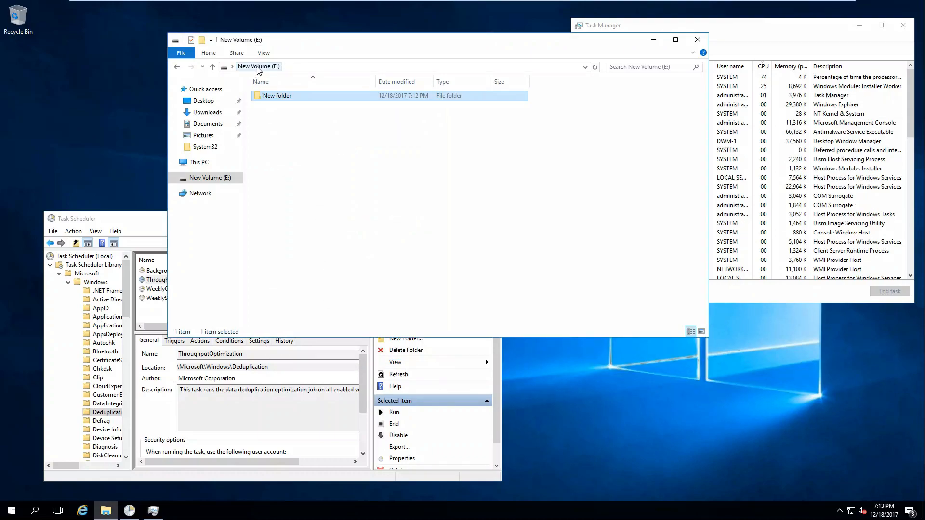
# Open the Shadow Copies settings in New Volume (E:)'s properties
pyautogui.click(197, 178)
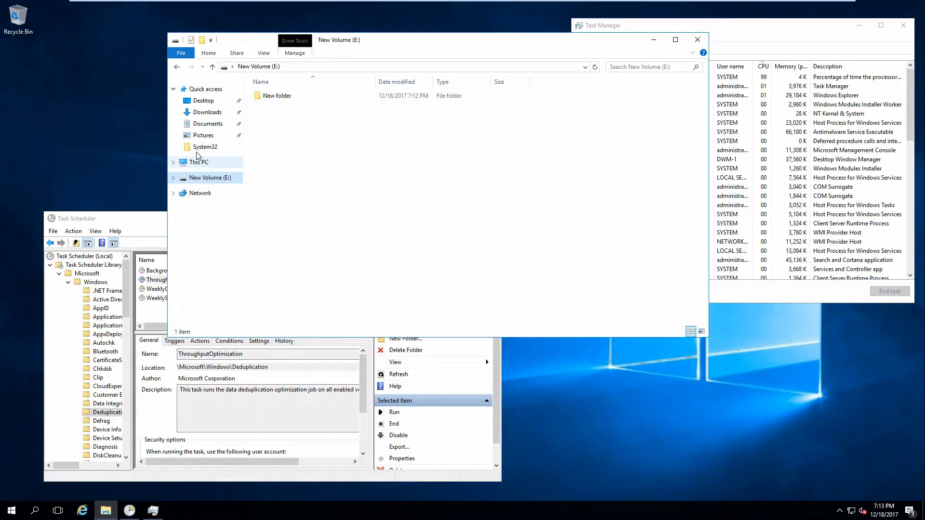
pyautogui.click(196, 164)
pyautogui.rightClick(550, 168)
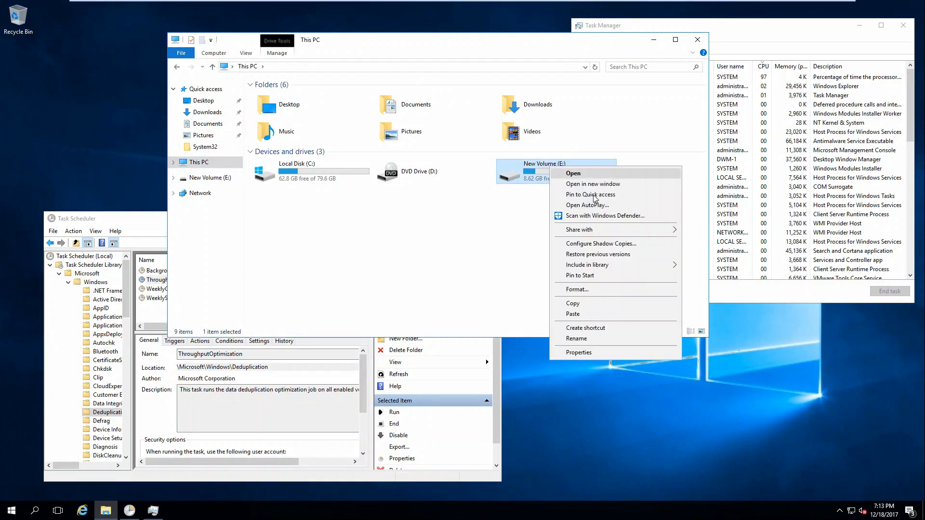
pyautogui.click(578, 352)
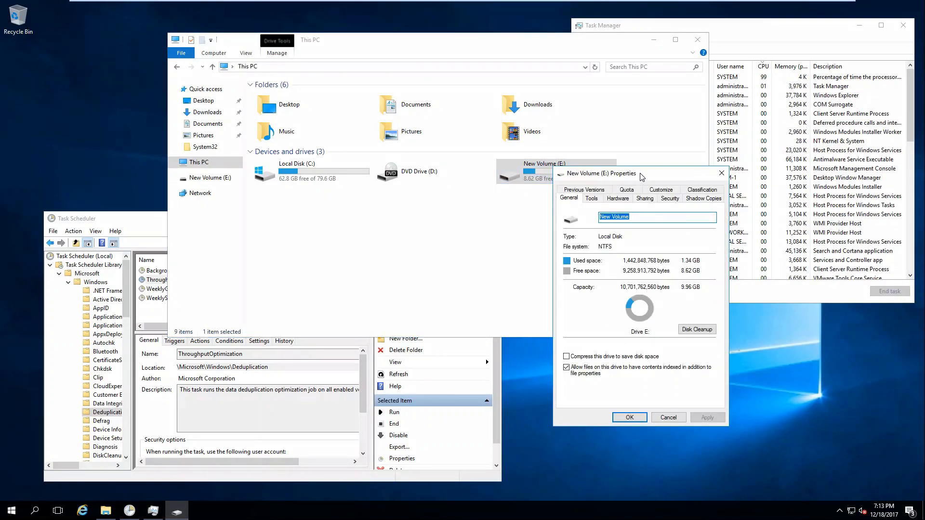
pyautogui.click(690, 252)
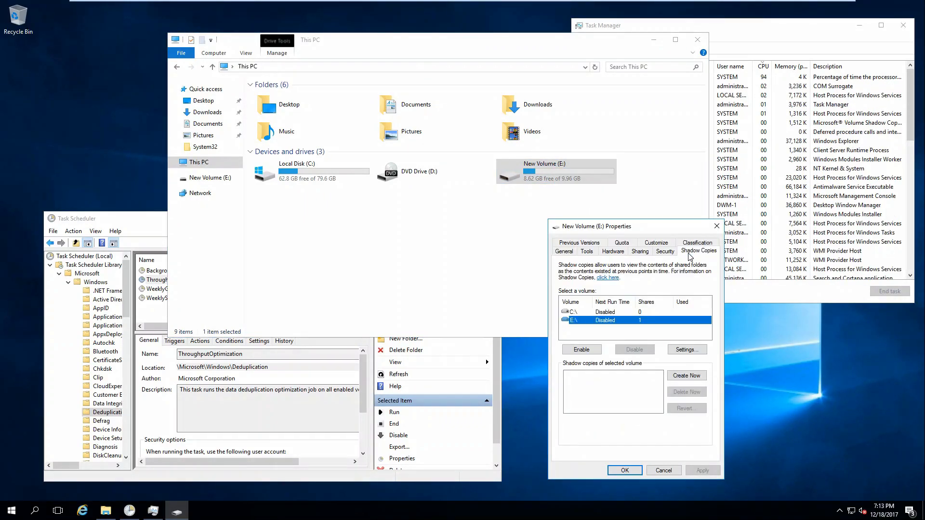
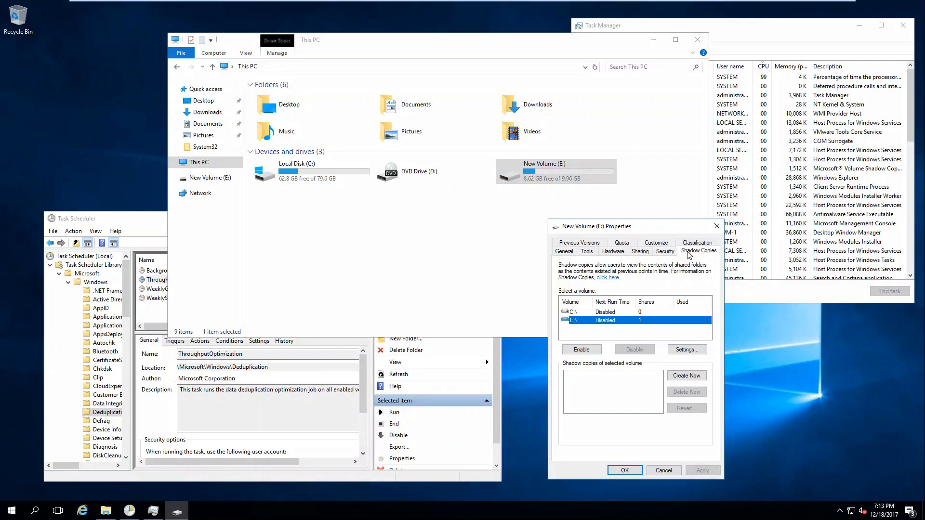
# Enable shadow copies on E:, creating the first 7:13 PM shadow copy
pyautogui.click(596, 350)
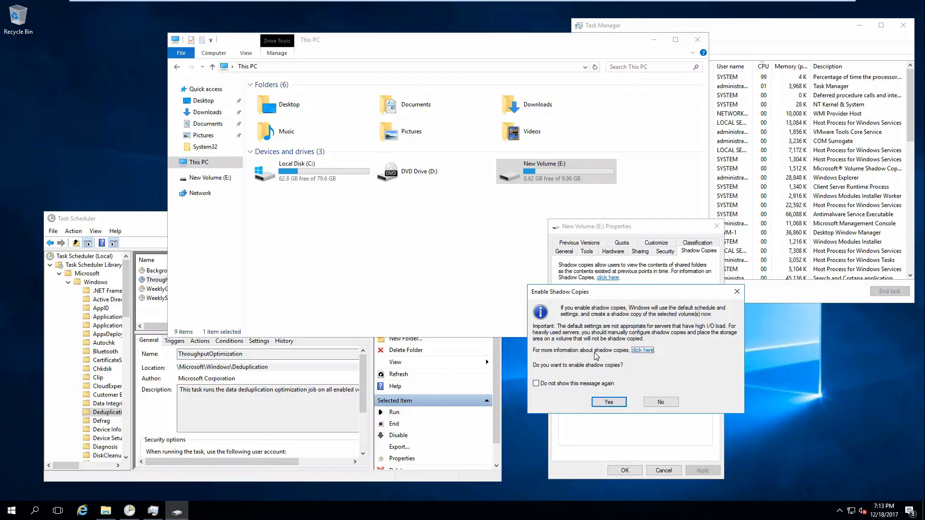
pyautogui.click(610, 405)
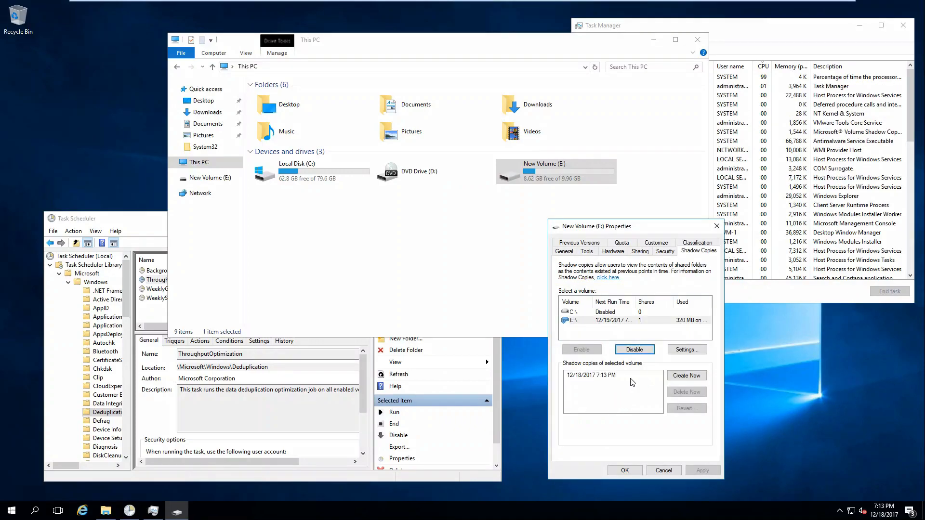
pyautogui.click(631, 378)
# Review the shadow copy settings and schedule without changes, then close E: properties
pyautogui.click(686, 350)
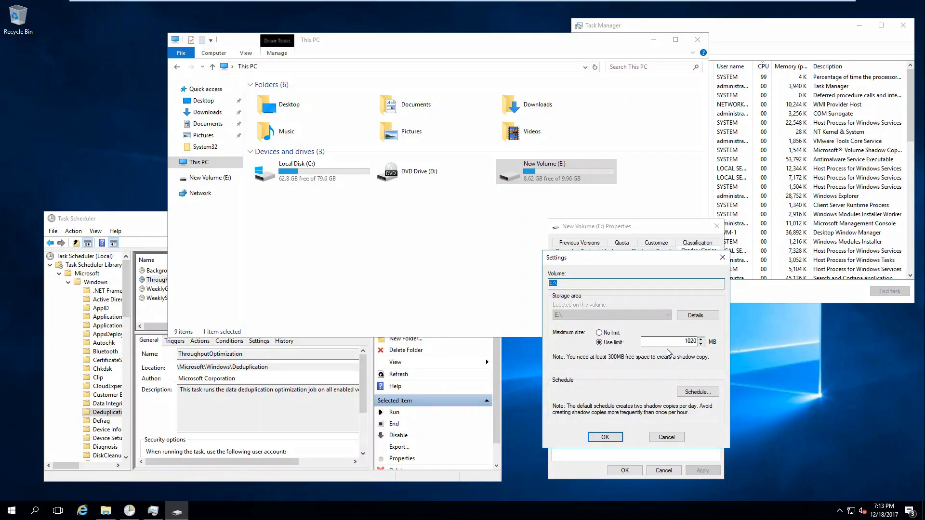
pyautogui.click(689, 392)
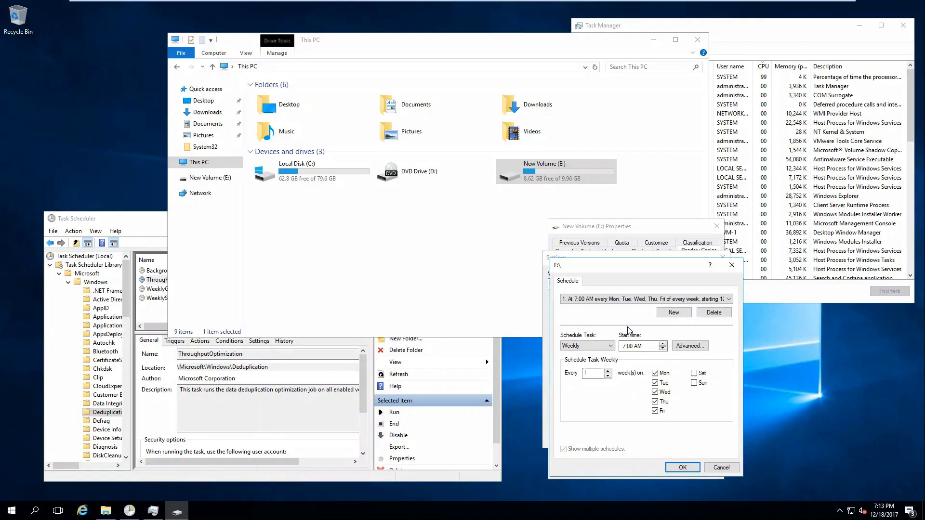
pyautogui.click(719, 467)
pyautogui.click(667, 437)
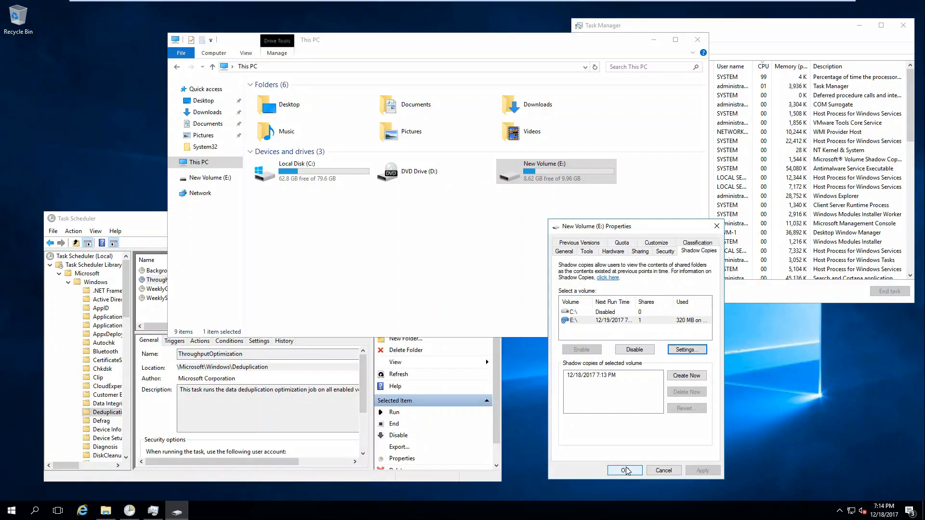
pyautogui.click(625, 471)
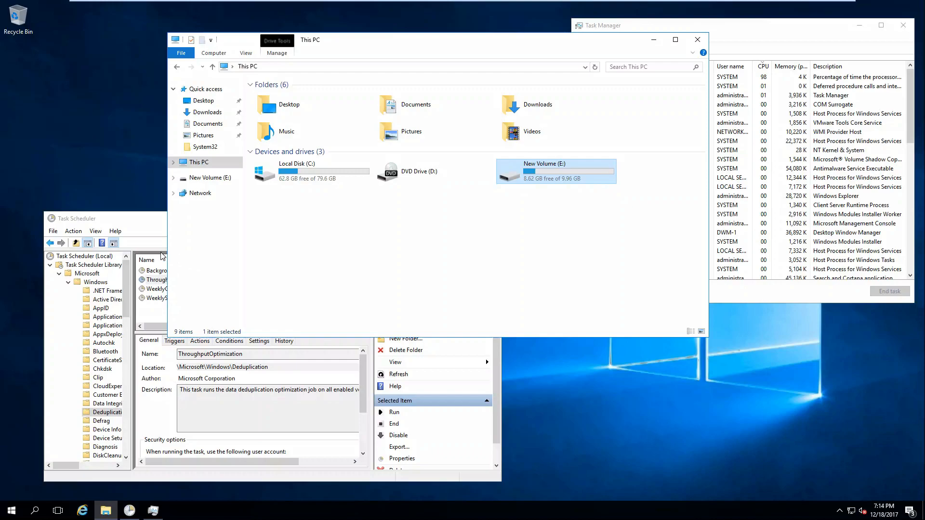
pyautogui.click(160, 230)
# Power on the FS02 virtual machine, answering the missing sata0:1 device question
pyautogui.click(490, 218)
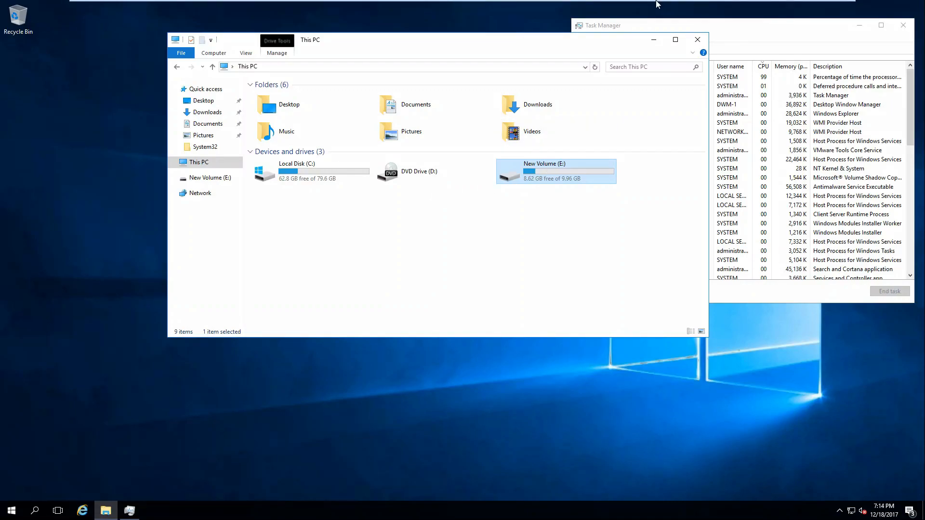
pyautogui.moveTo(658, 4)
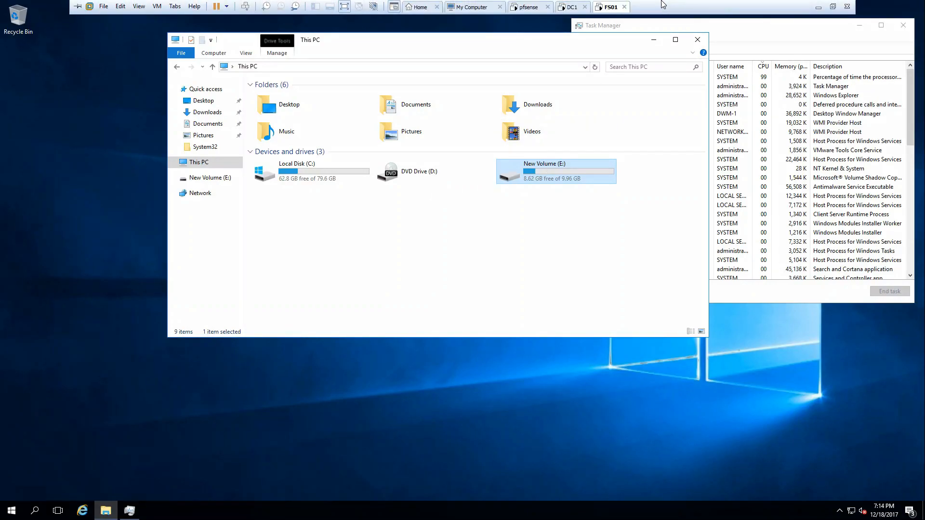
pyautogui.click(472, 5)
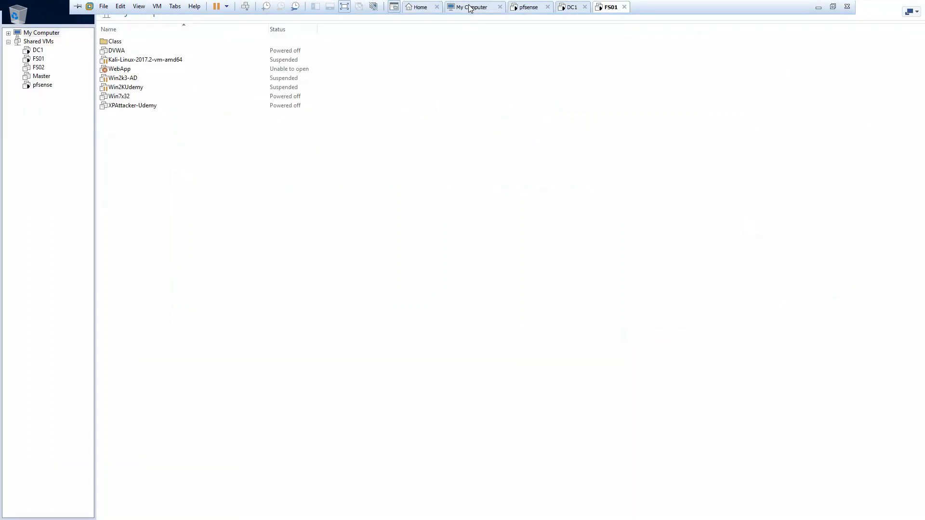
pyautogui.rightClick(37, 69)
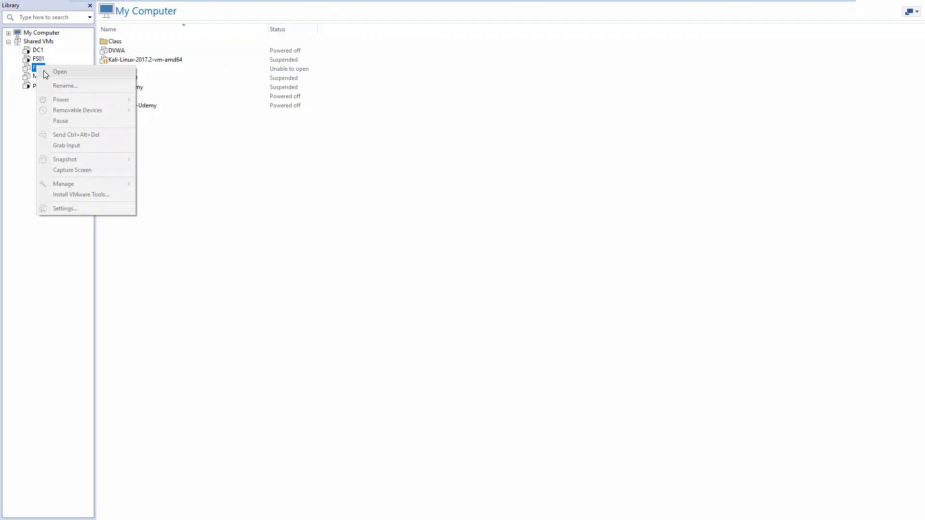
pyautogui.click(11, 151)
pyautogui.rightClick(30, 71)
pyautogui.click(38, 68)
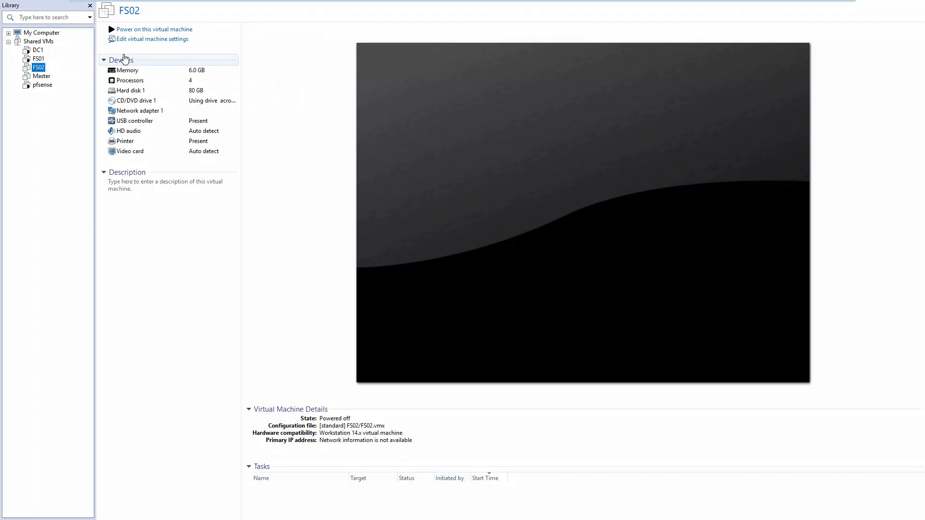
pyautogui.click(138, 29)
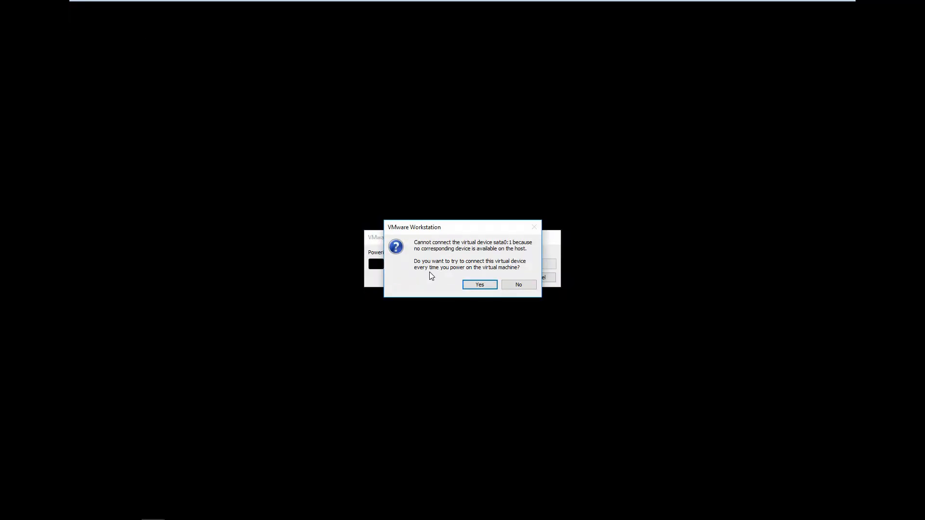
pyautogui.click(479, 285)
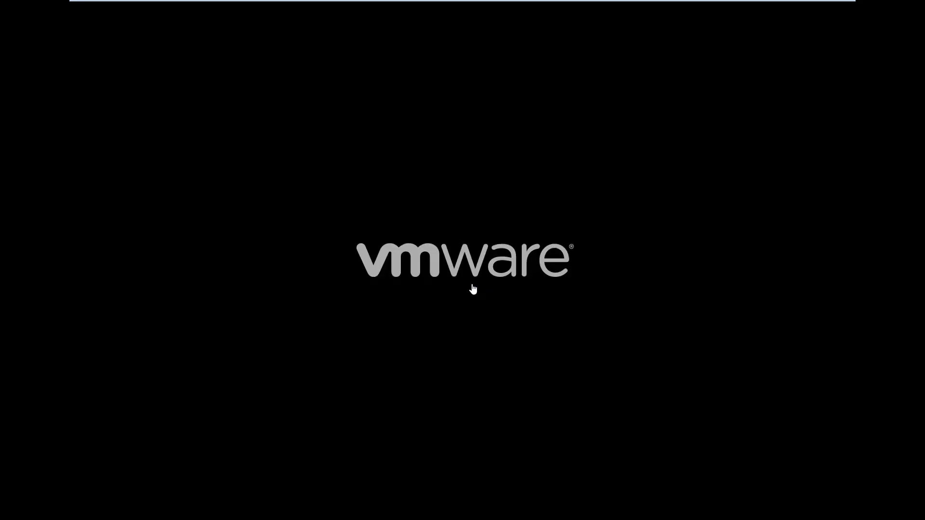
# Add a new 10 GB SCSI virtual disk to FS02 and save its hardware settings
pyautogui.moveTo(548, 6)
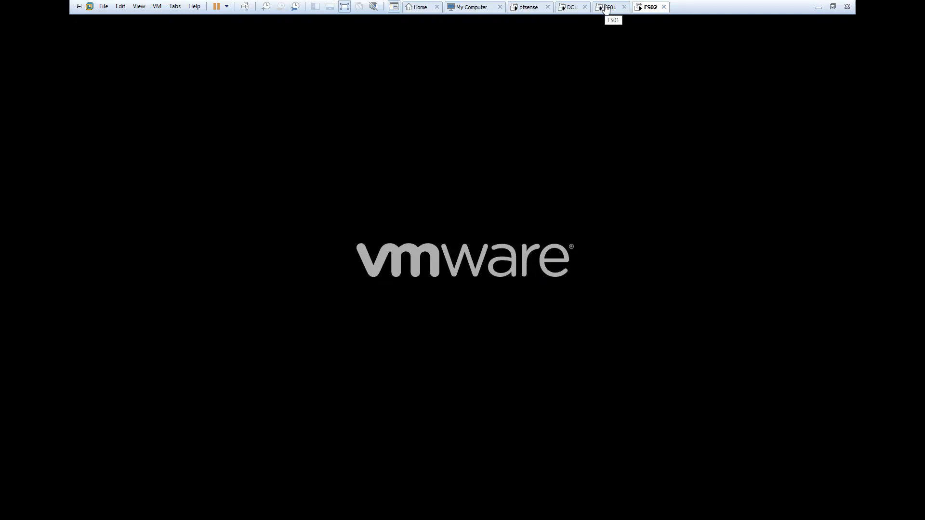
pyautogui.click(419, 7)
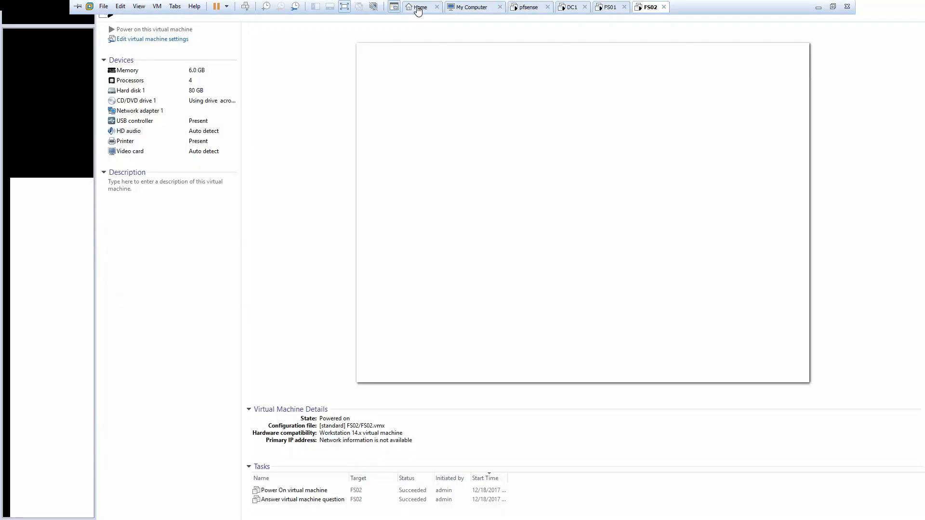
pyautogui.rightClick(38, 67)
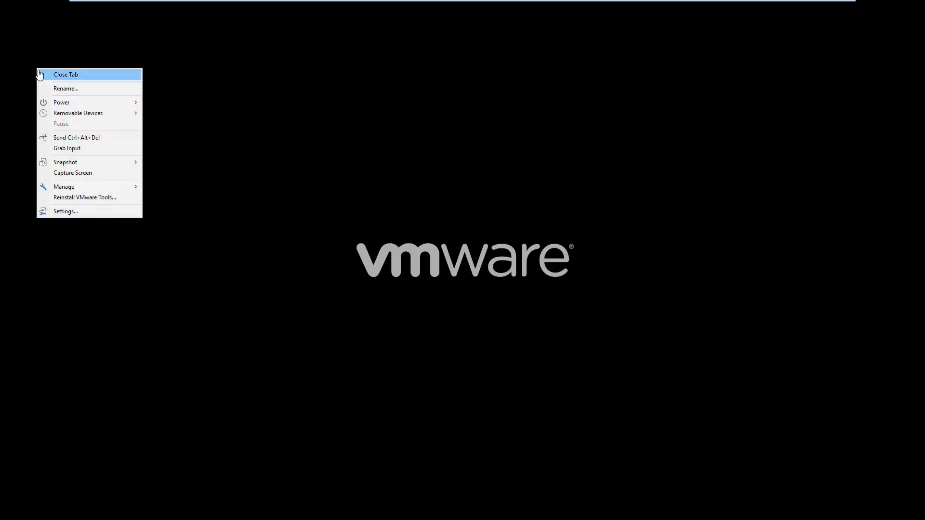
pyautogui.click(66, 211)
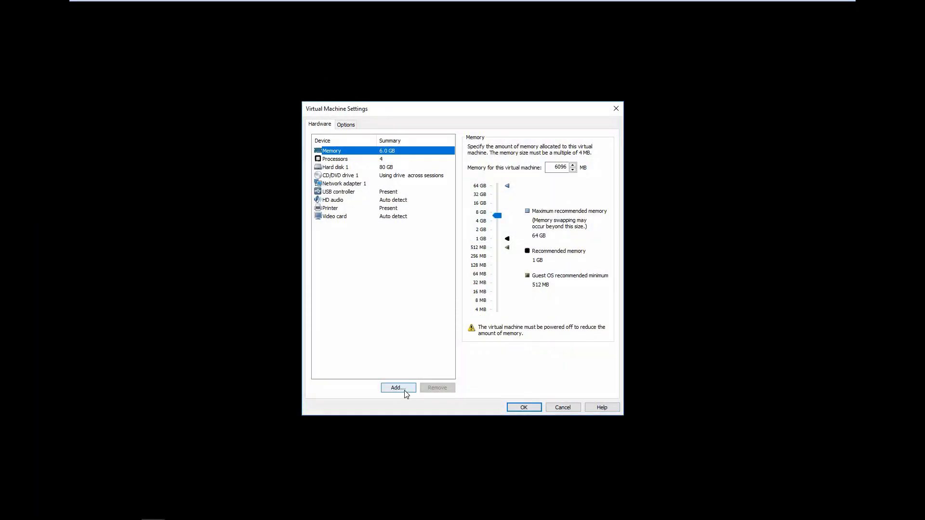
pyautogui.click(405, 390)
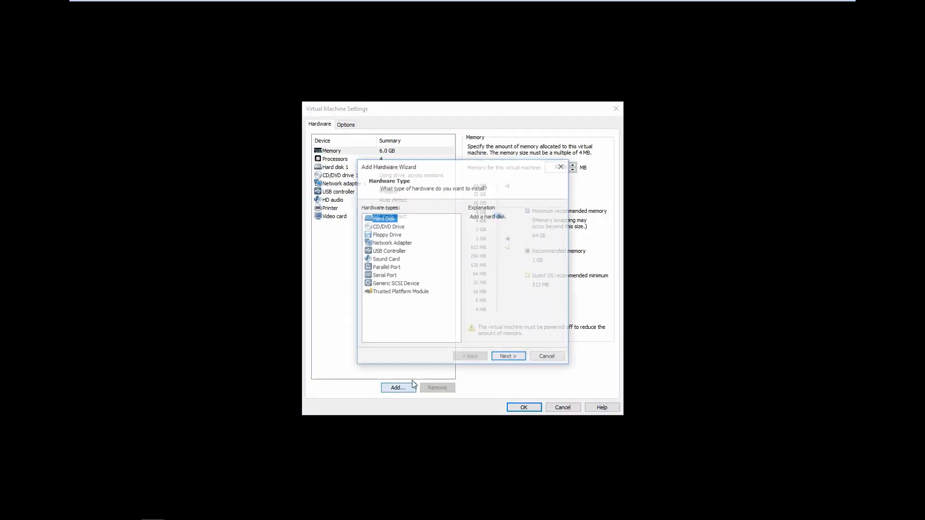
pyautogui.click(507, 361)
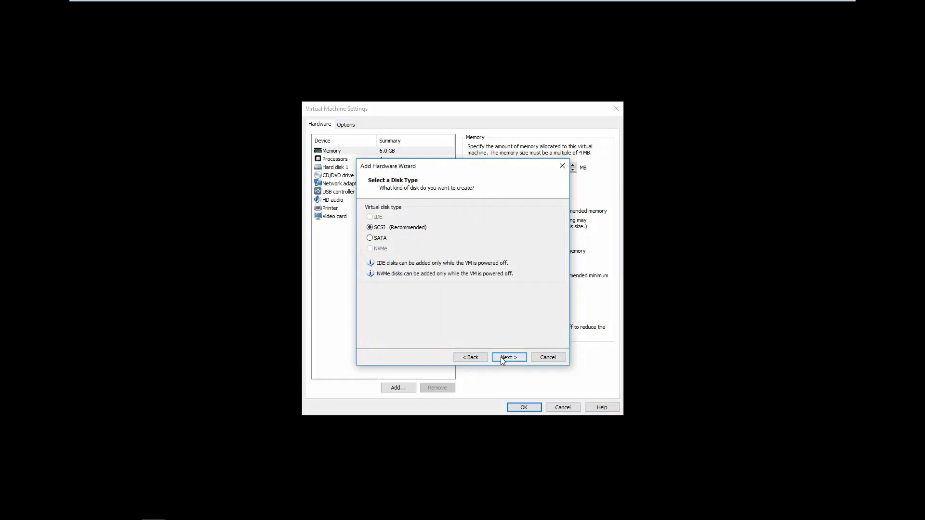
pyautogui.click(501, 357)
pyautogui.click(506, 356)
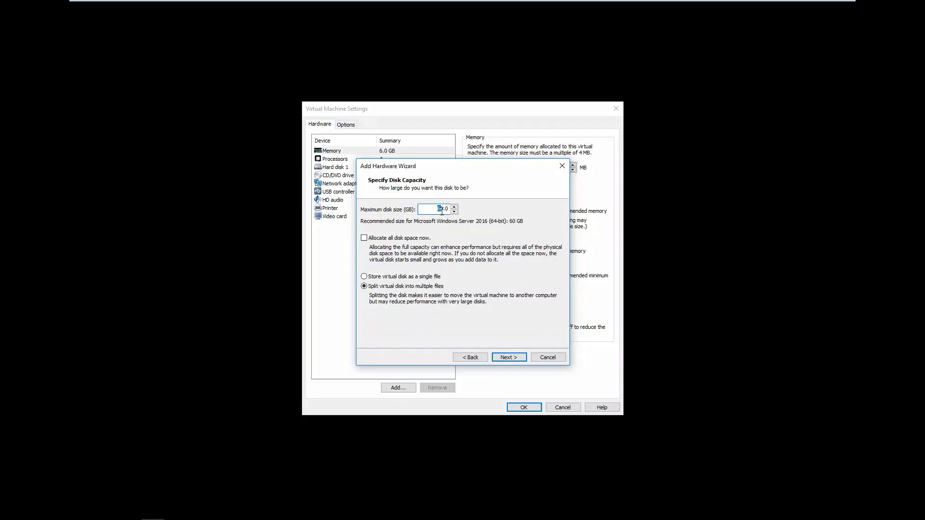
pyautogui.press('Return')
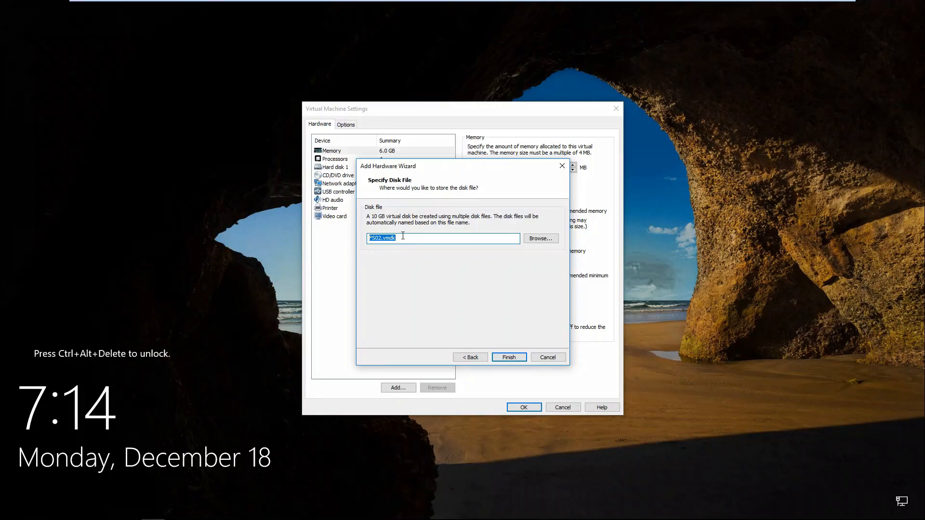
pyautogui.click(382, 239)
pyautogui.press('Return')
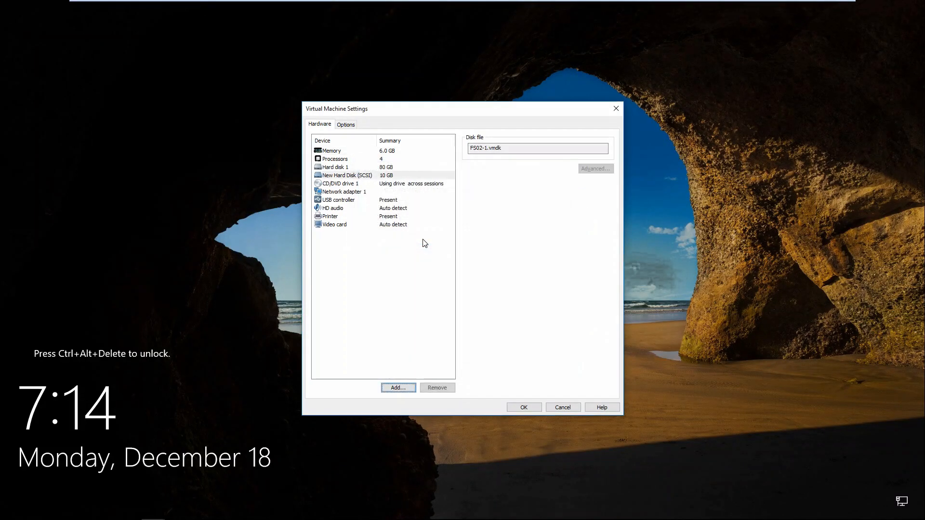
pyautogui.click(523, 408)
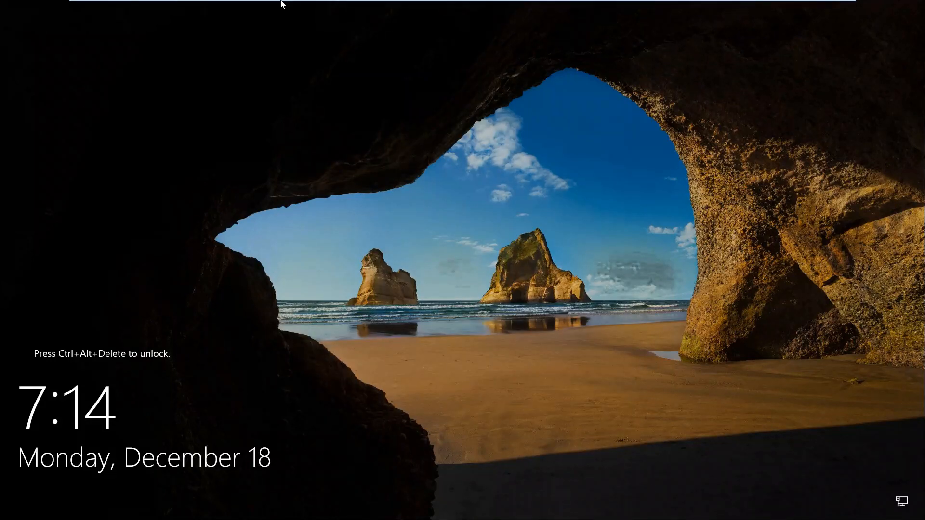
# Send Ctrl+Alt+Del to FS02 and launch Task Manager from the taskbar
pyautogui.moveTo(175, 3)
pyautogui.click(144, 7)
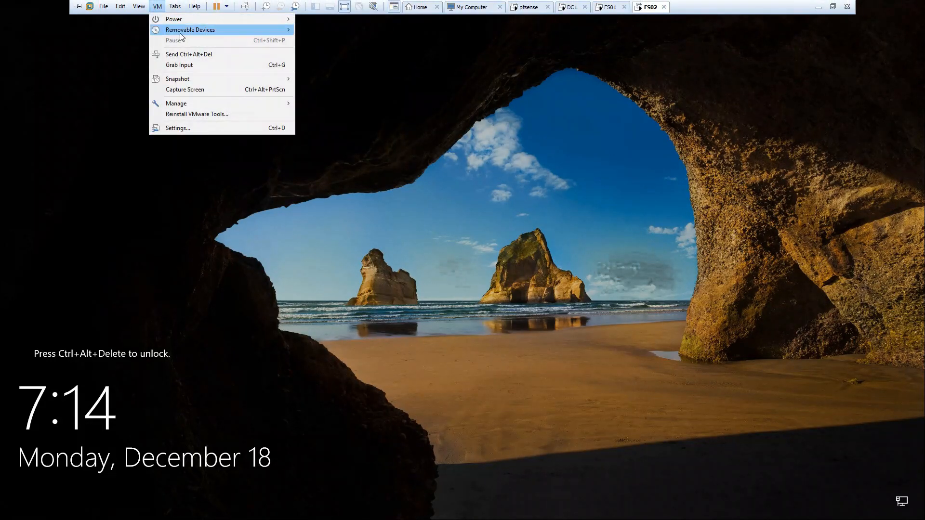
pyautogui.click(166, 55)
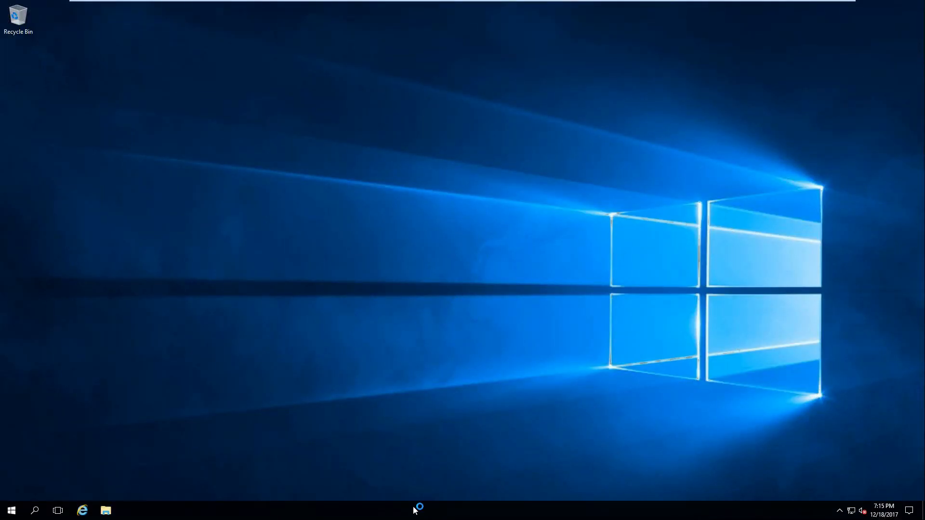
pyautogui.rightClick(413, 512)
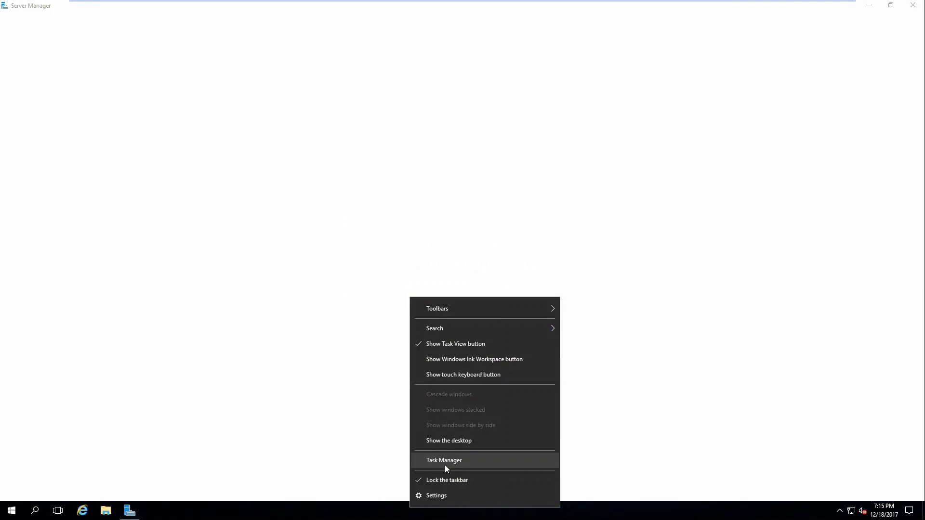
pyautogui.click(444, 463)
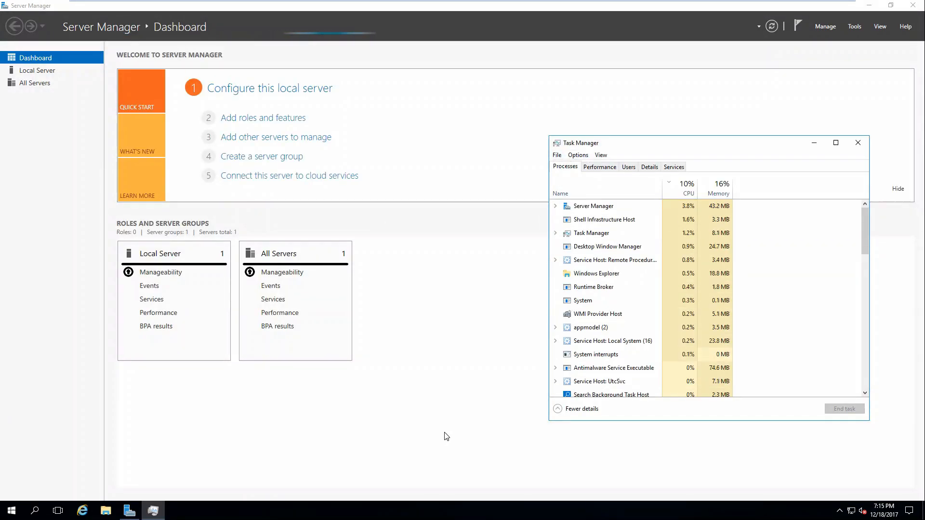
# Change the account password from the Windows security screen, then close Task Manager
pyautogui.hotkey('ctrl', 'alt', 'Delete')
pyautogui.click(451, 244)
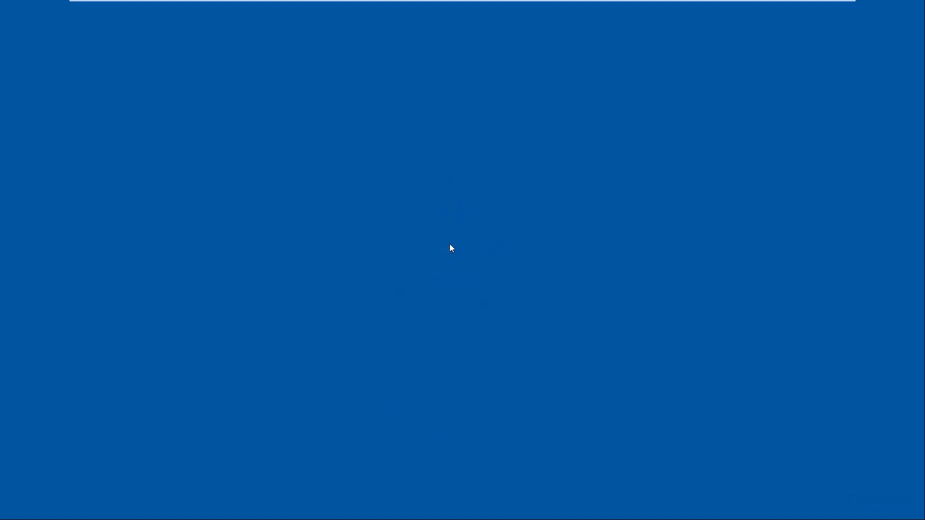
pyautogui.press('Tab')
pyautogui.write('•••••••••')
pyautogui.press('Tab')
pyautogui.write('••••••••')
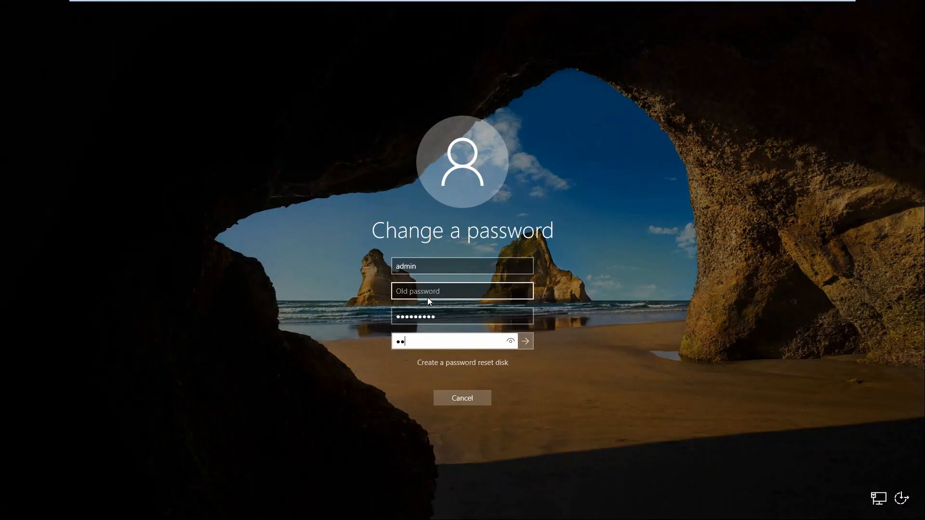
pyautogui.write('•')
pyautogui.press('Return')
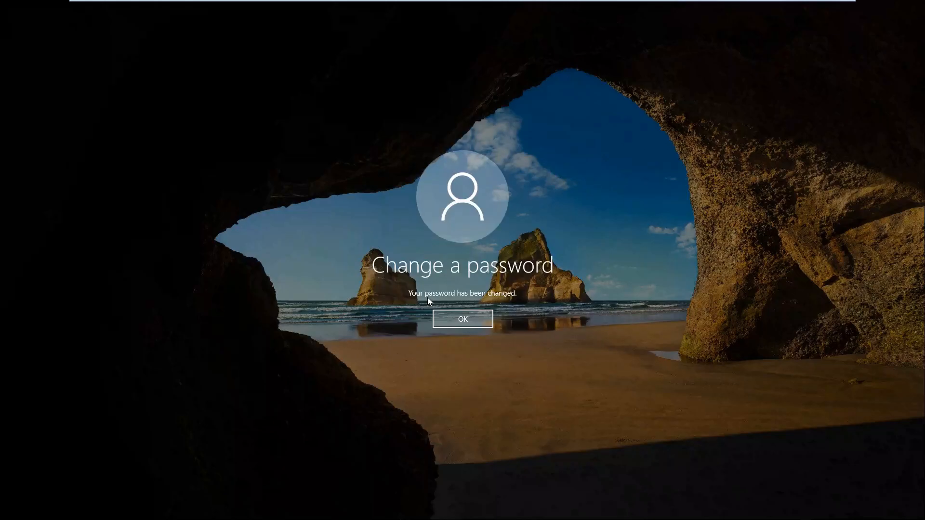
pyautogui.click(437, 319)
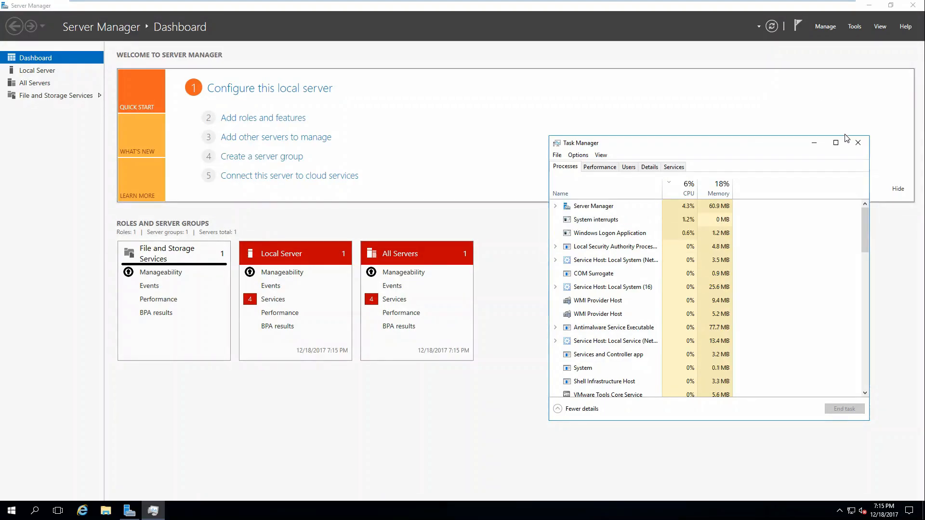
pyautogui.click(857, 140)
# Check the Ethernet0 connection details and ping fs01 from Command Prompt
pyautogui.rightClick(853, 512)
pyautogui.click(853, 506)
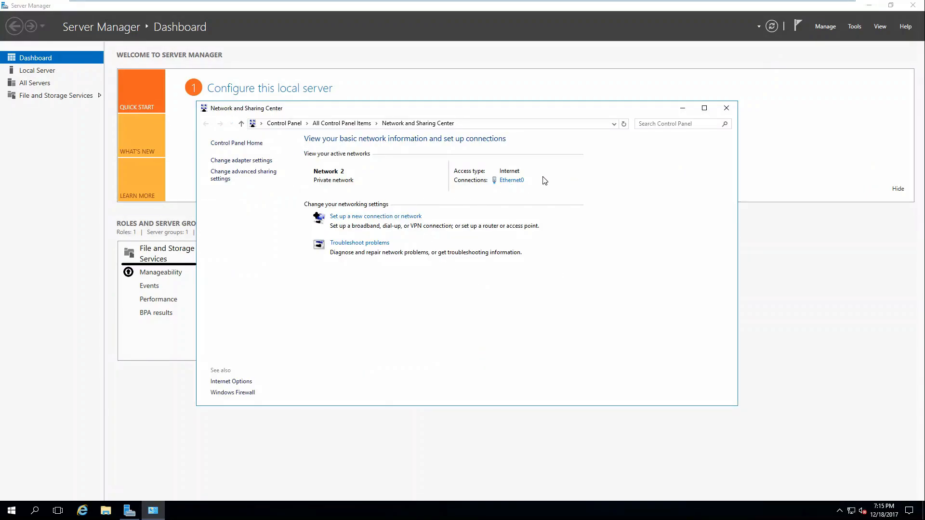
pyautogui.click(512, 180)
pyautogui.click(414, 249)
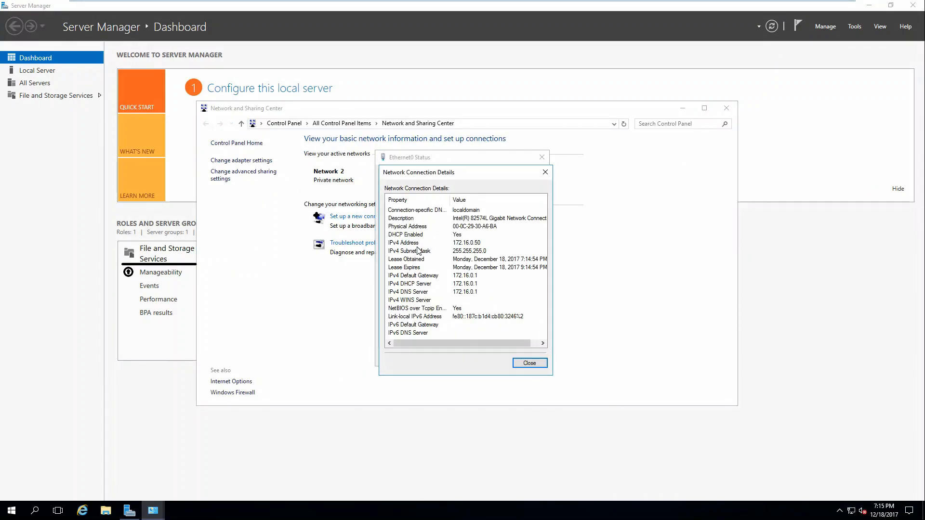
pyautogui.click(9, 514)
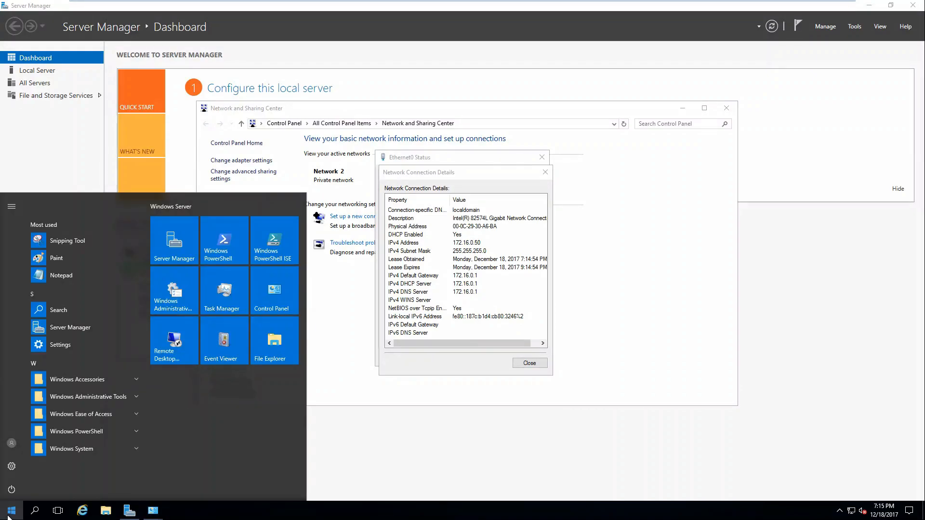
pyautogui.write('cmd')
pyautogui.press('Return')
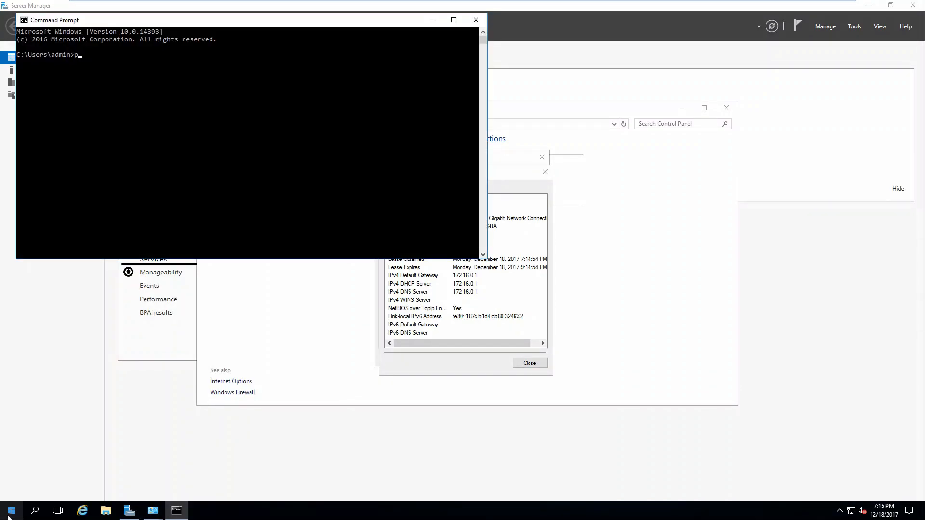
pyautogui.write('ping fs01')
pyautogui.press('Return')
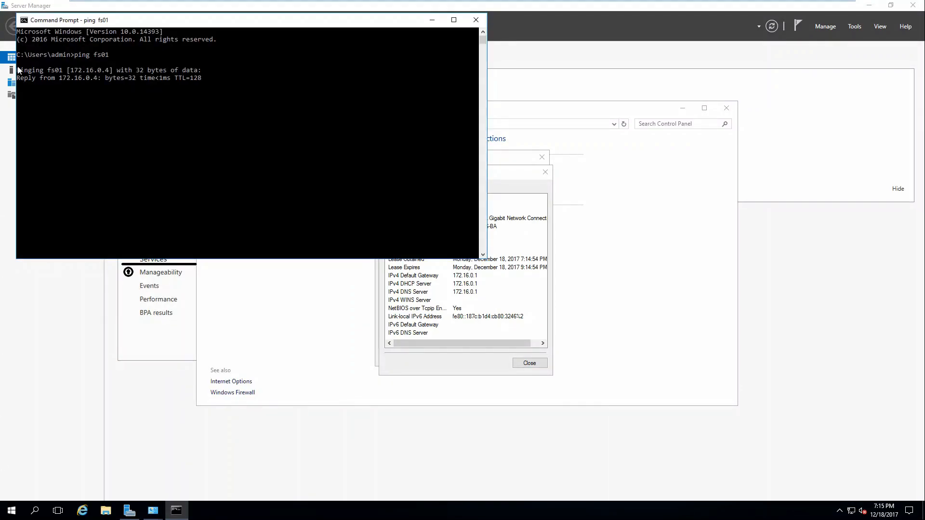
# Disable IPv6 and set static IPv4 172.16.0.5/24, gateway 172.16.0.1, DNS 172.16.0.2
pyautogui.click(528, 363)
pyautogui.click(417, 337)
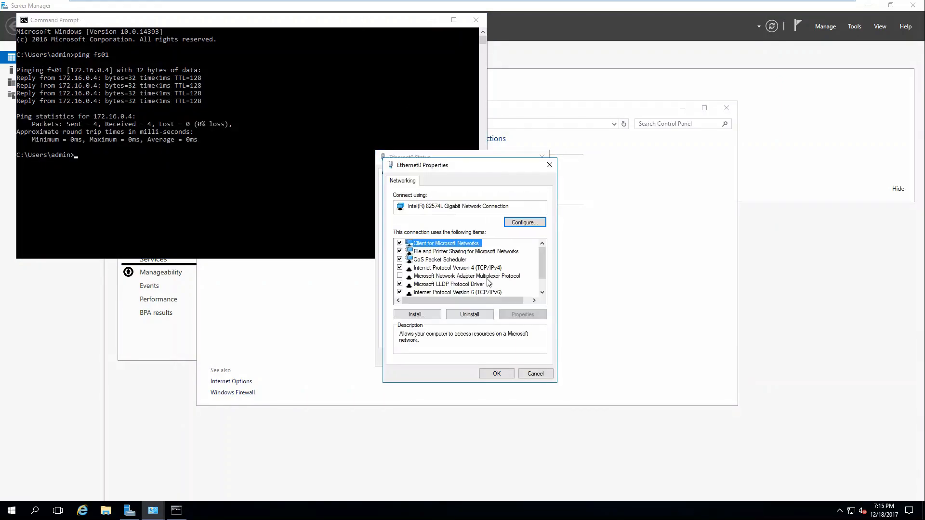
pyautogui.click(475, 292)
pyautogui.press('space')
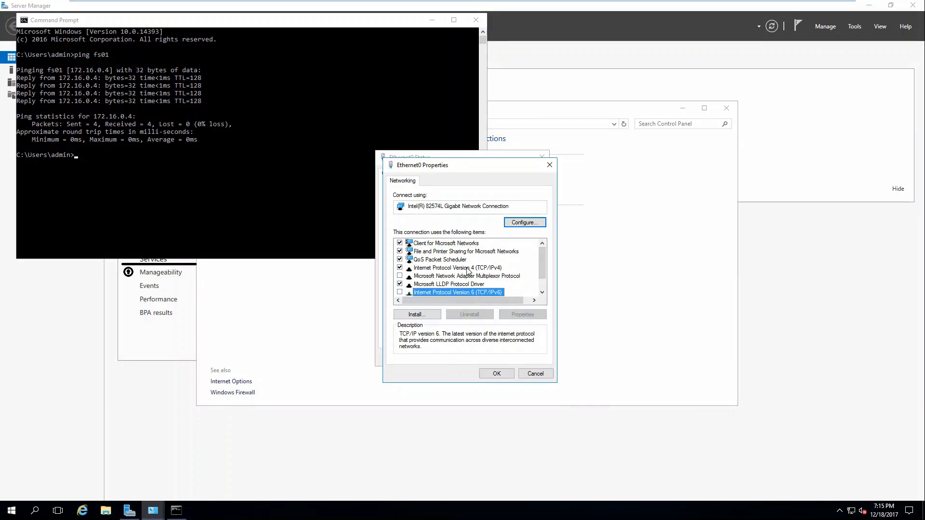
pyautogui.click(471, 268)
pyautogui.click(523, 314)
pyautogui.click(466, 273)
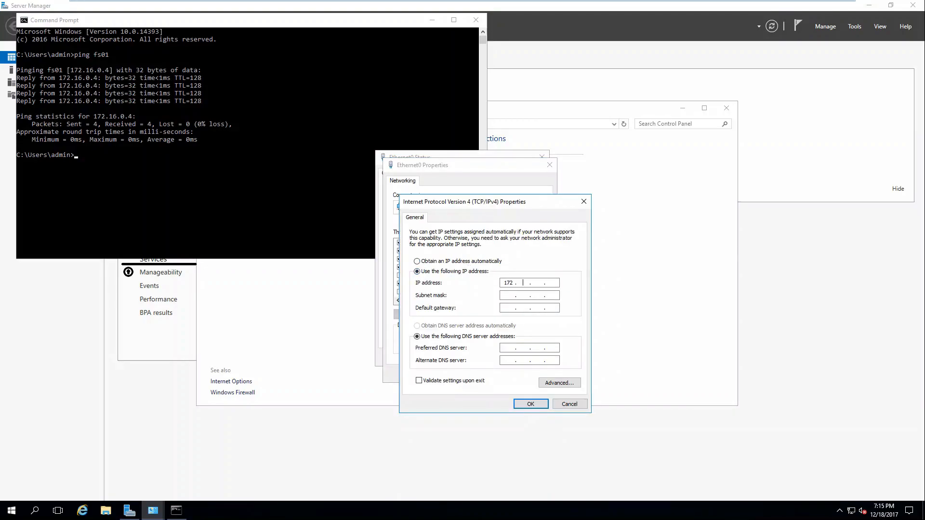
pyautogui.press('Tab')
pyautogui.write('255')
pyautogui.press('Tab')
pyautogui.press('Tab')
pyautogui.press('Return')
# Close the adapter dialogs and go to All Control Panel Items
pyautogui.click(498, 374)
pyautogui.click(532, 357)
pyautogui.click(368, 326)
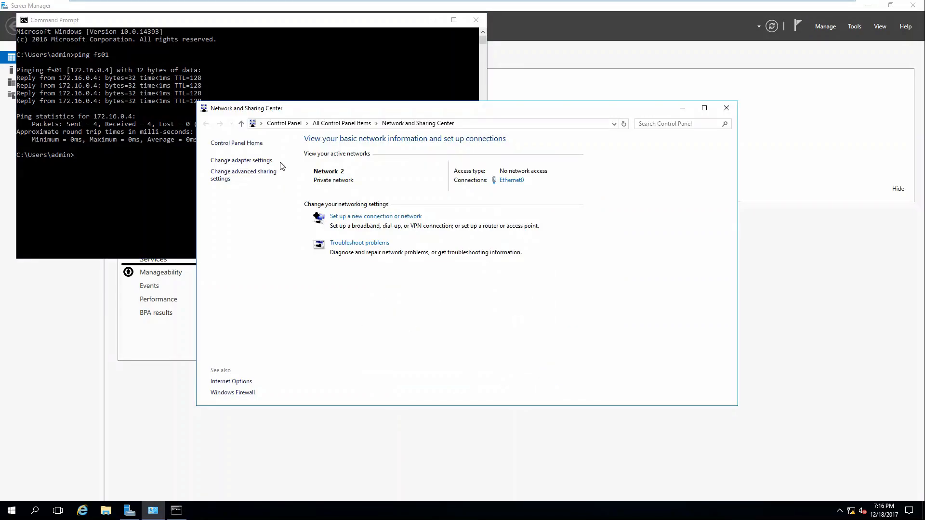
pyautogui.click(317, 126)
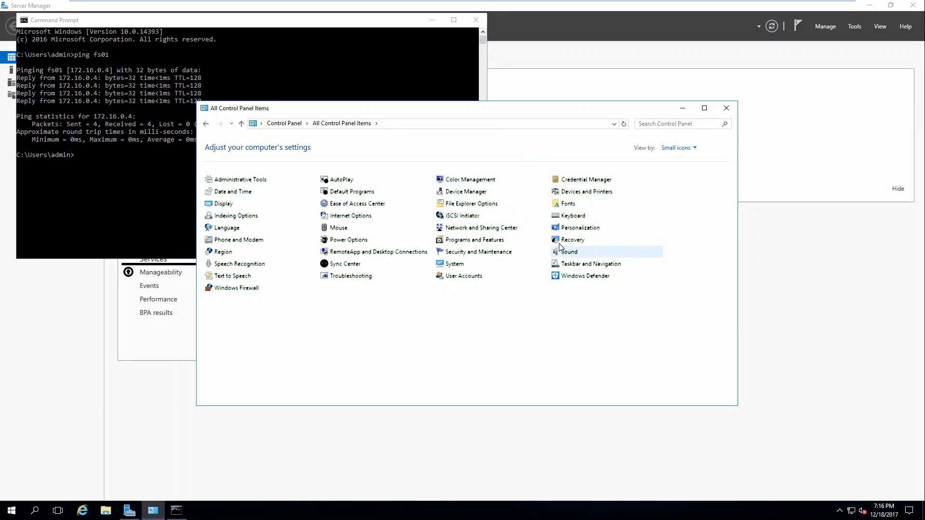
# Open the System computer name settings and rename the server to fs02
pyautogui.click(453, 265)
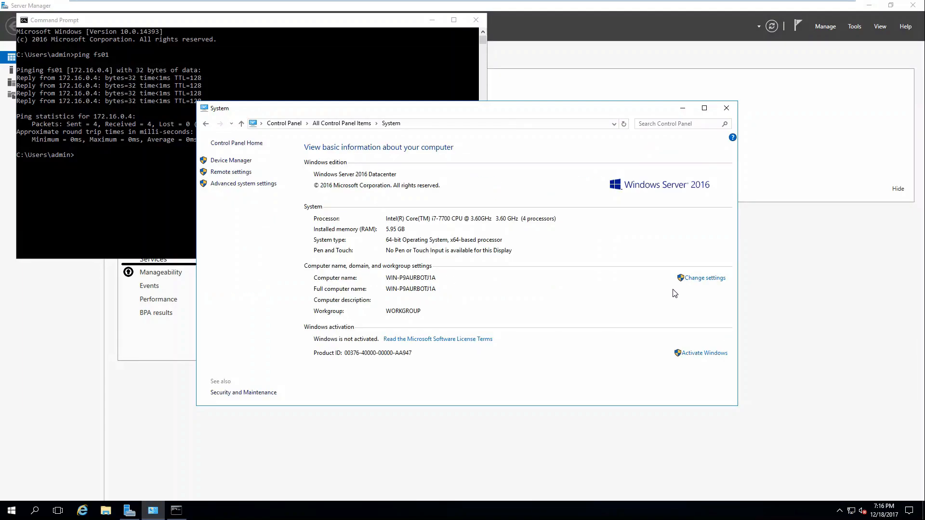
pyautogui.click(689, 279)
pyautogui.click(191, 143)
pyautogui.write('fs')
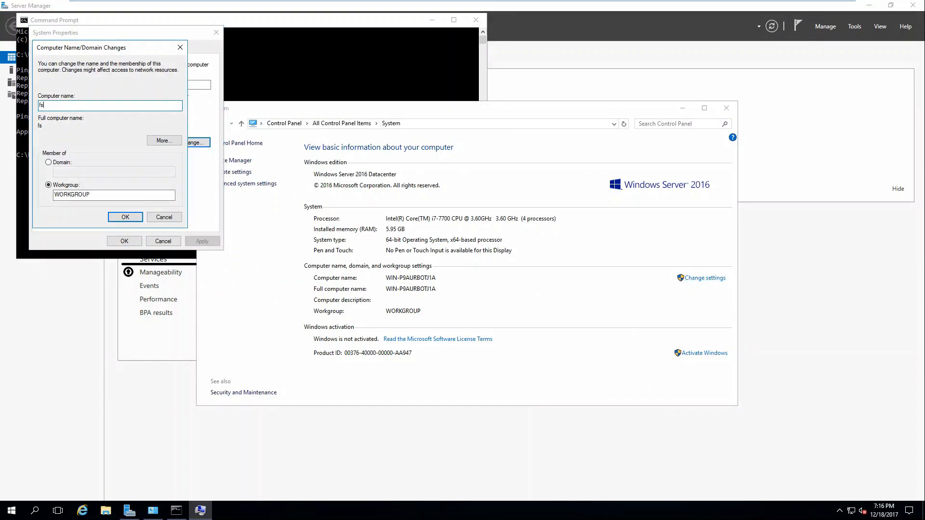
# Join the lab.local domain using the administrator account credentials
pyautogui.press('Tab')
pyautogui.press('Tab')
pyautogui.press('Up')
pyautogui.press('Tab')
pyautogui.write('la')
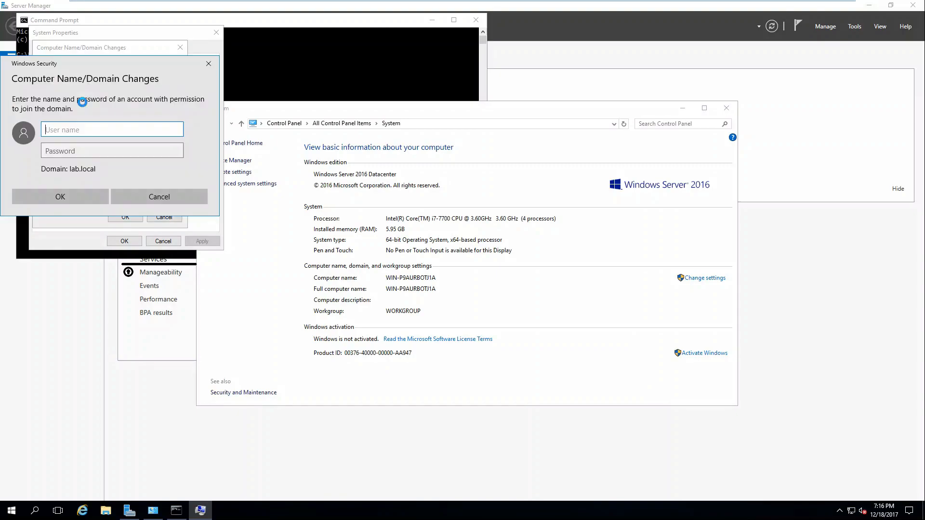
pyautogui.write('administrator')
pyautogui.press('Tab')
pyautogui.write('*******')
pyautogui.press('Return')
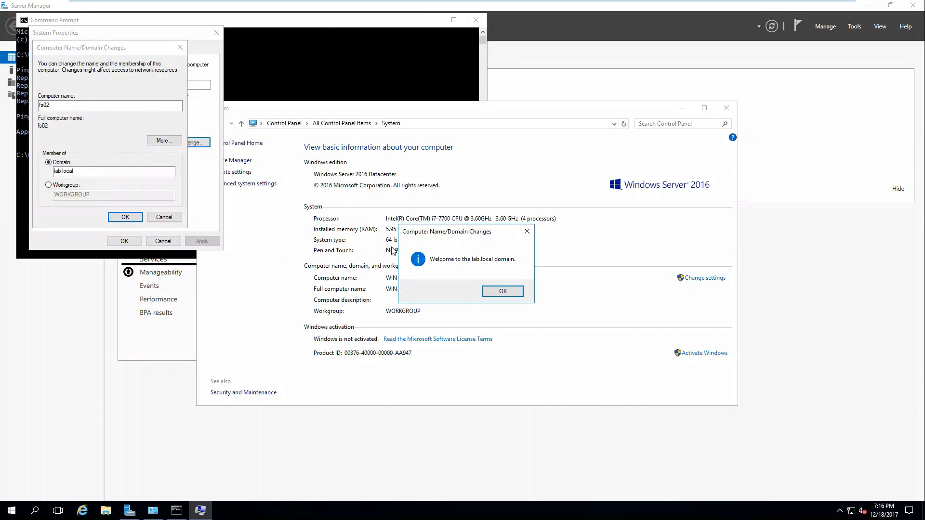
# Acknowledge the welcome and restart notices, close System Properties, and restart now
pyautogui.click(503, 289)
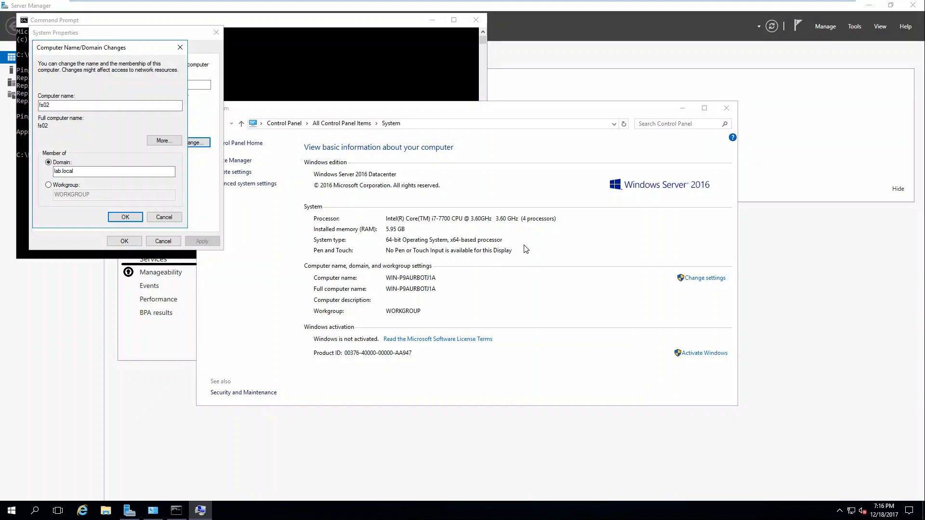
pyautogui.click(549, 301)
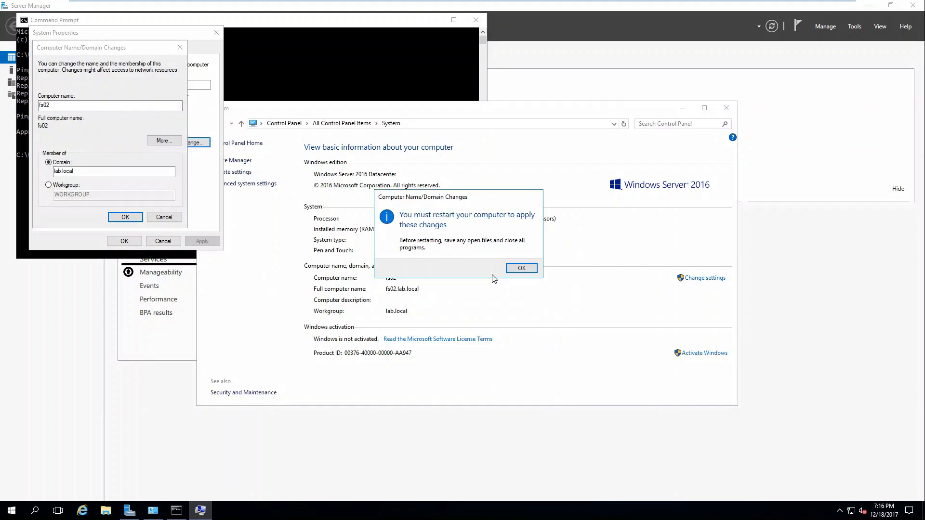
pyautogui.click(520, 269)
pyautogui.click(138, 241)
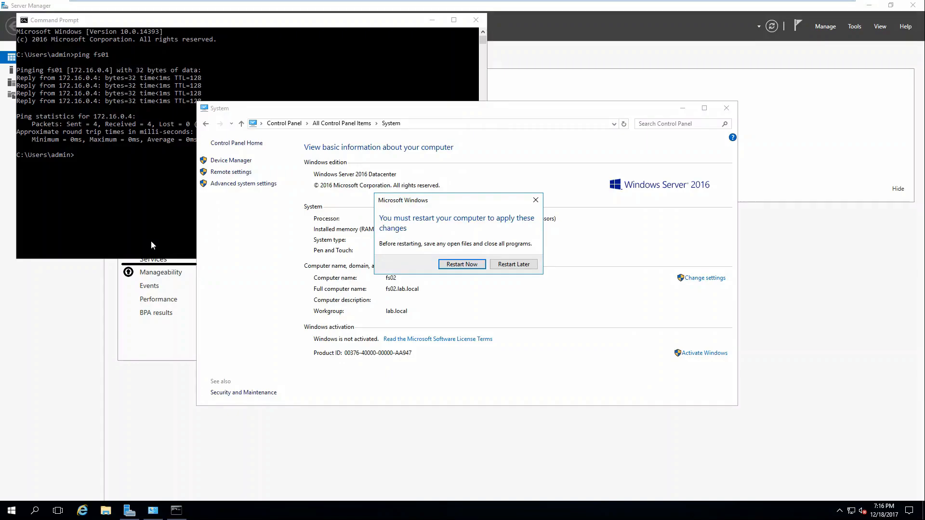
pyautogui.click(482, 266)
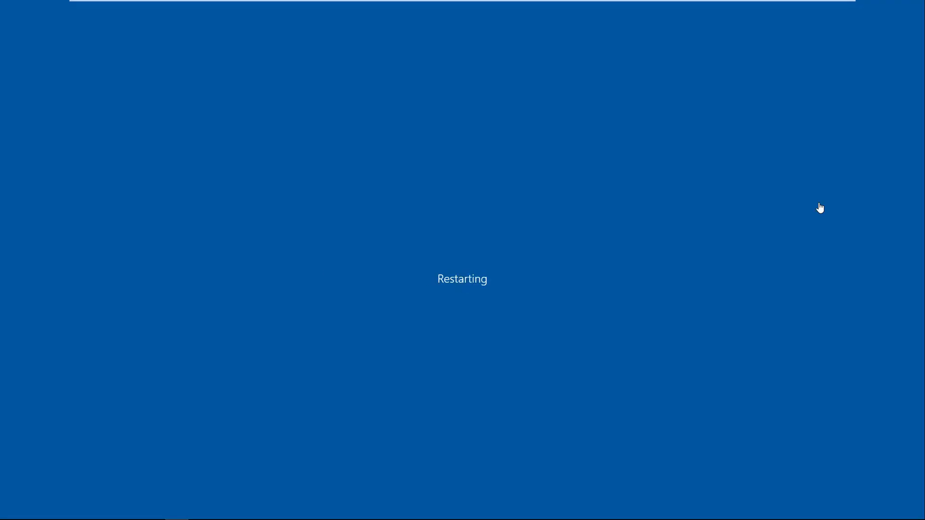
# Switch to FS01 and launch Server Manager on the Local Server view
pyautogui.moveTo(509, 4)
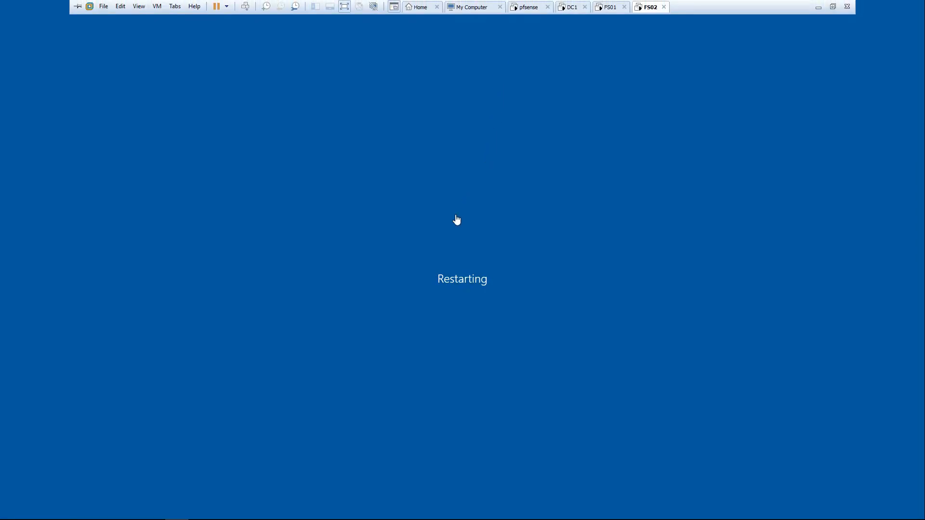
pyautogui.click(598, 8)
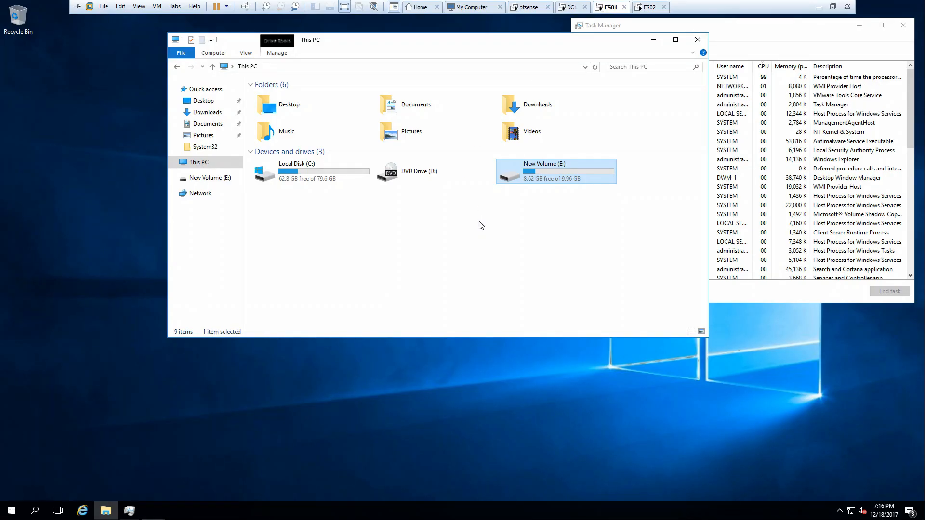
pyautogui.click(12, 510)
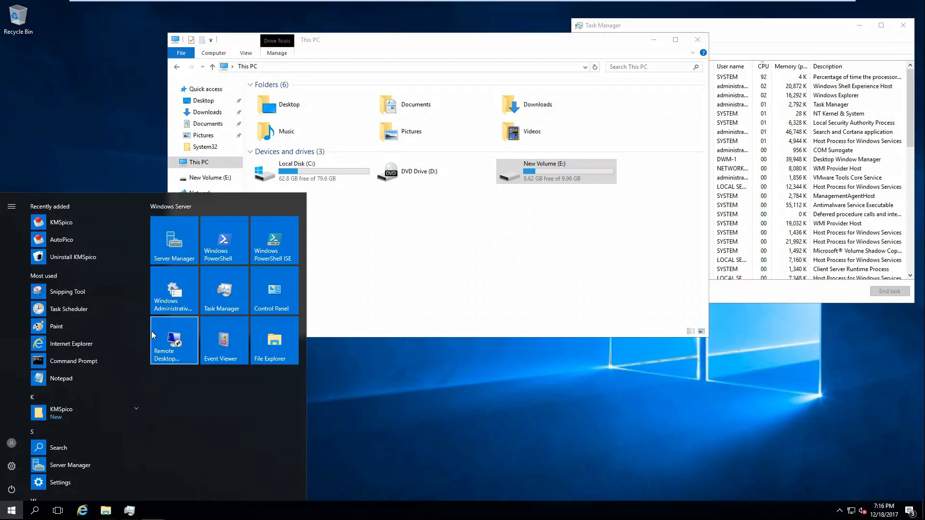
pyautogui.write('dfs')
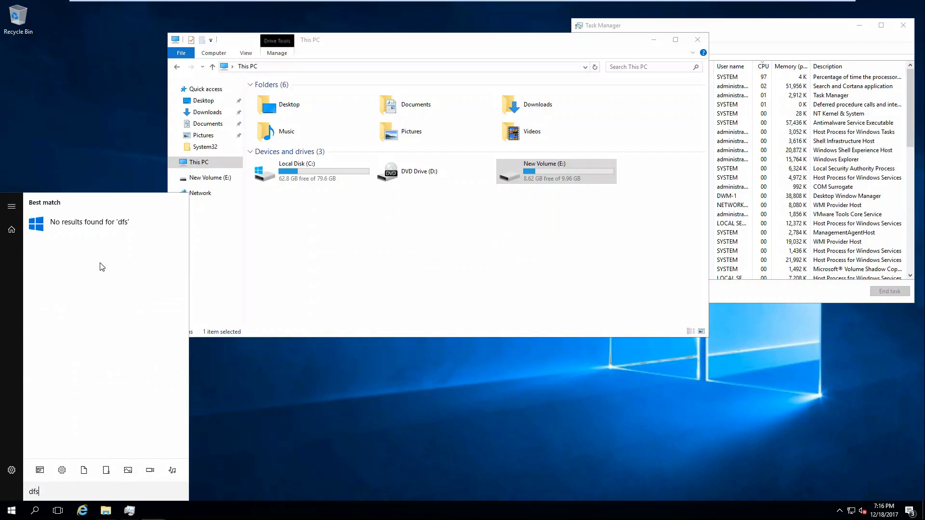
pyautogui.press('BackSpace')
pyautogui.press('BackSpace')
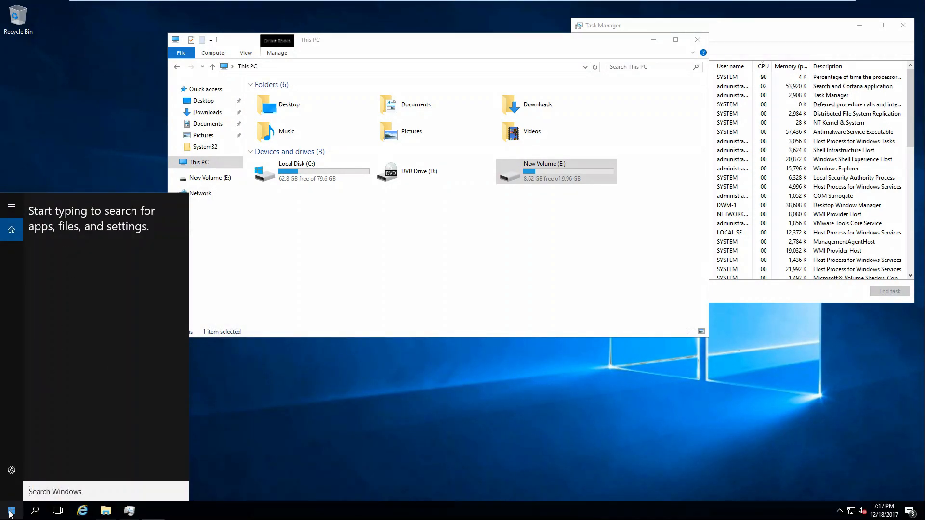
pyautogui.click(153, 237)
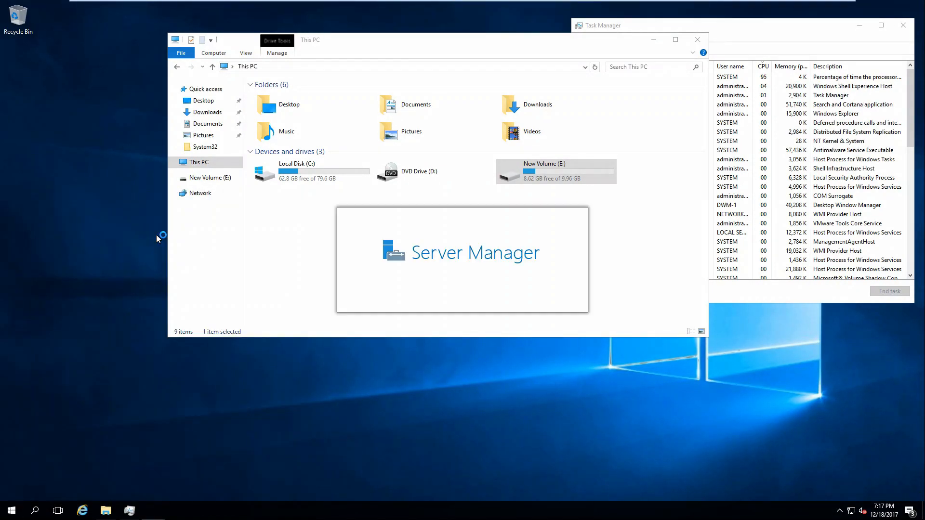
pyautogui.click(155, 186)
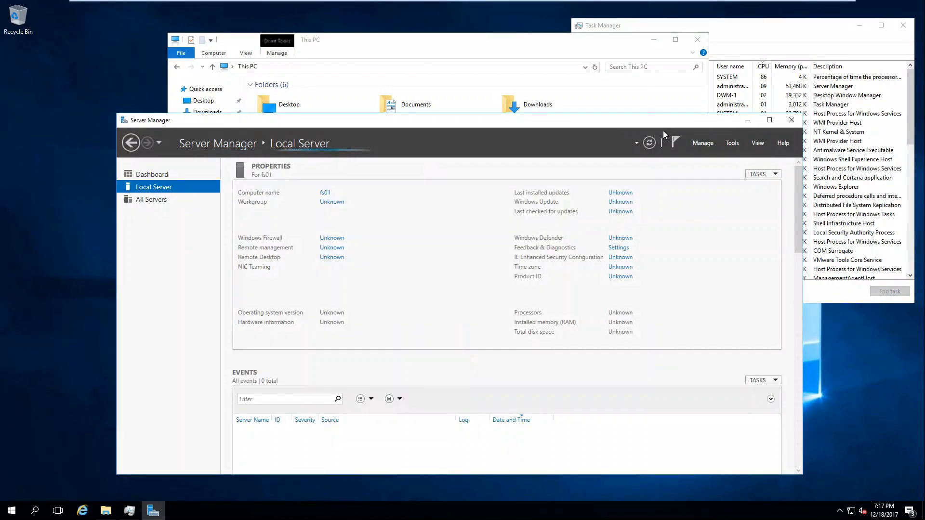
# Browse the roles wizard to DFS Replication, then cancel it and close Server Manager
pyautogui.click(701, 143)
pyautogui.click(707, 156)
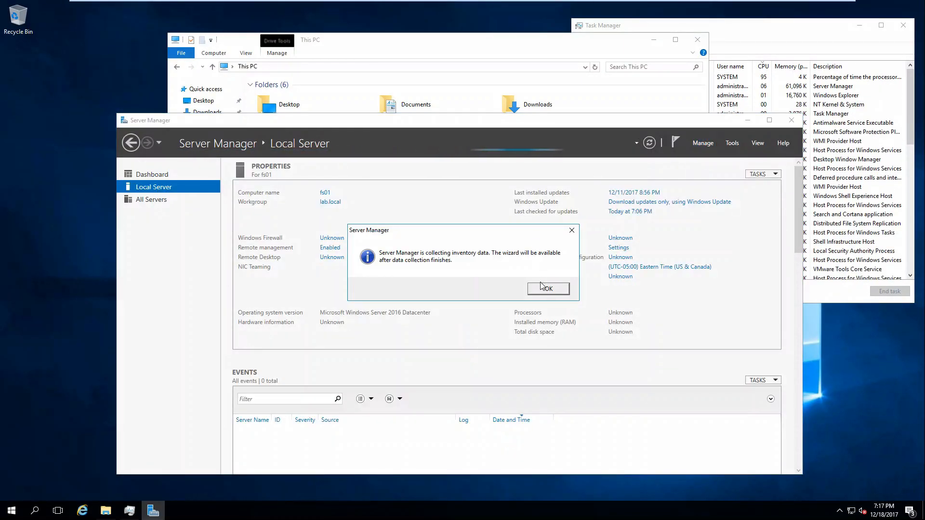
pyautogui.click(548, 288)
pyautogui.click(701, 143)
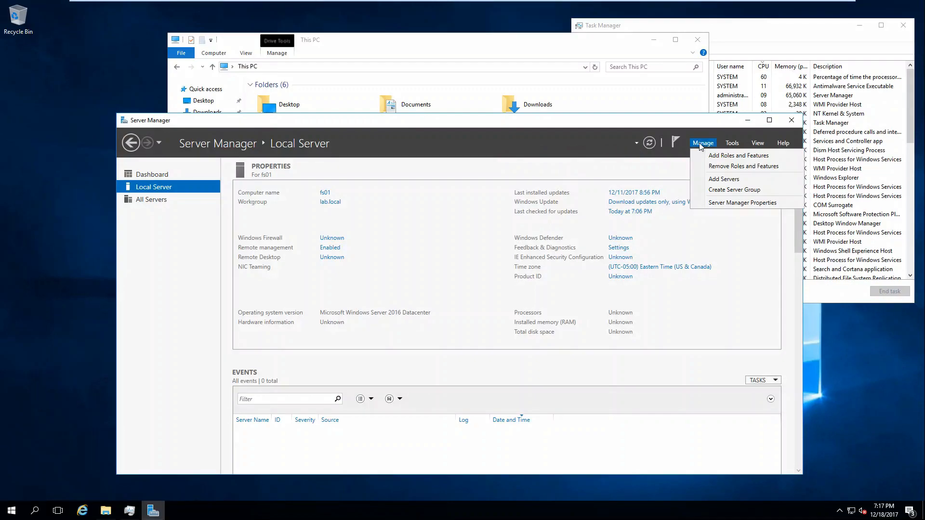
pyautogui.click(708, 156)
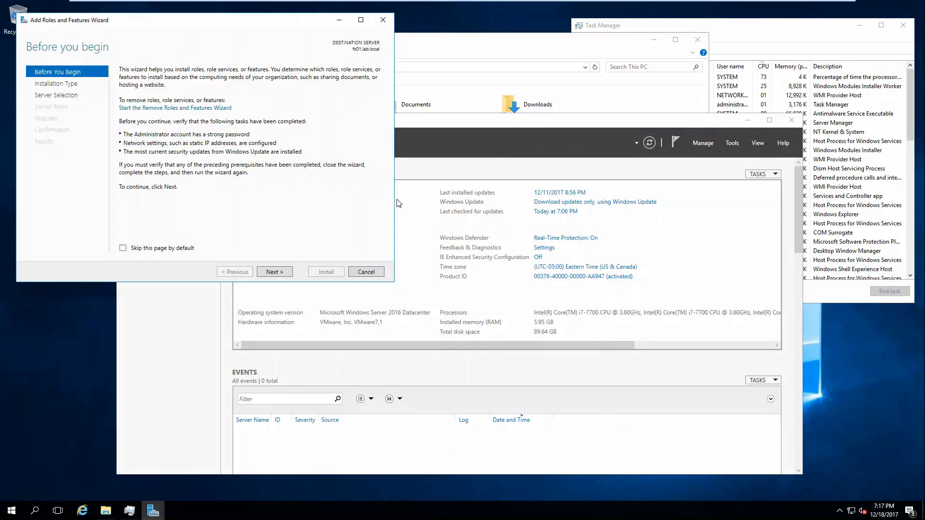
pyautogui.click(271, 271)
pyautogui.click(273, 272)
pyautogui.click(272, 272)
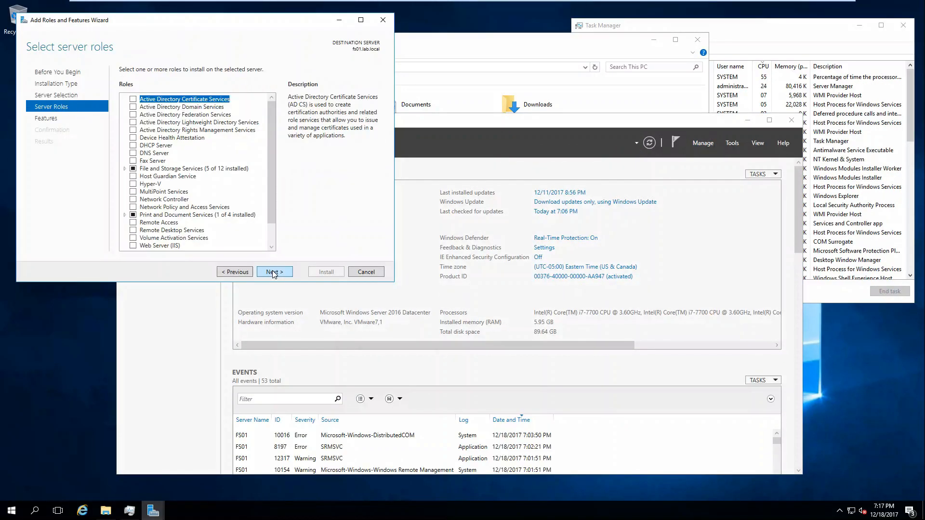
pyautogui.click(124, 170)
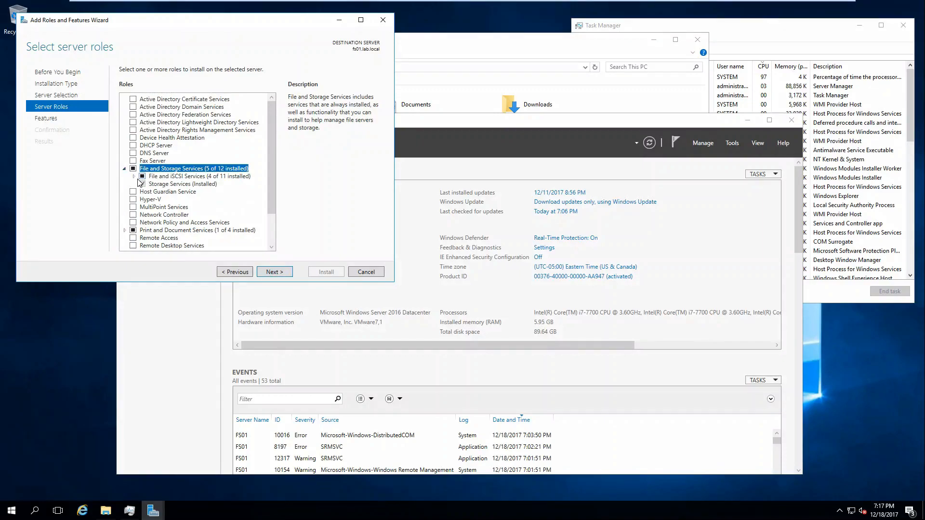
pyautogui.click(134, 177)
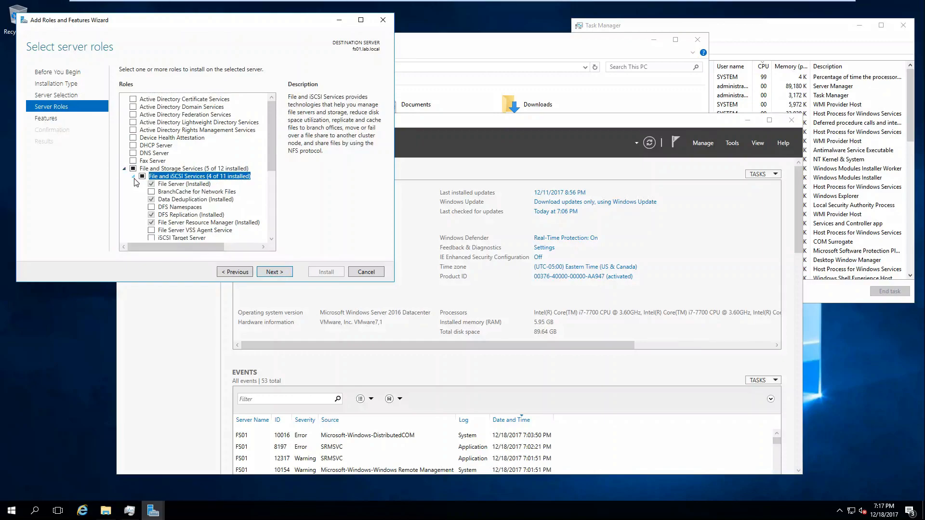
pyautogui.click(174, 215)
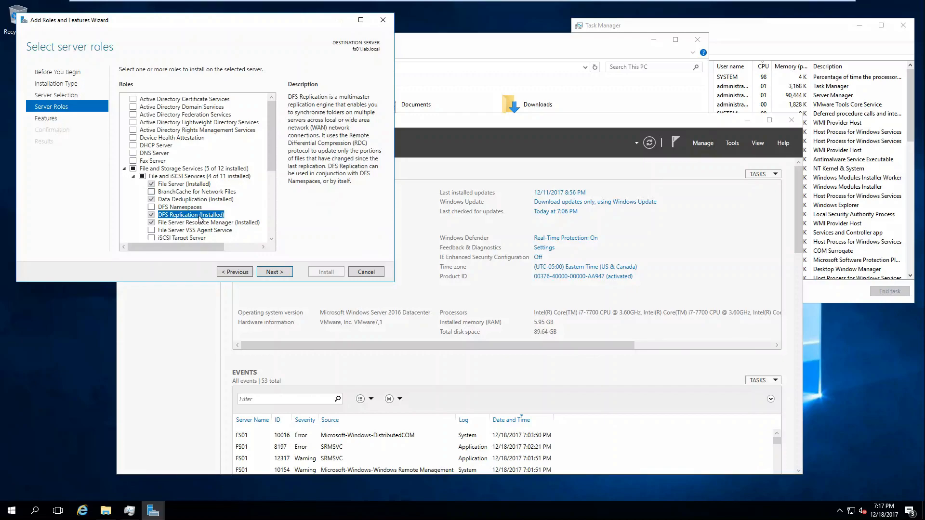
pyautogui.click(366, 272)
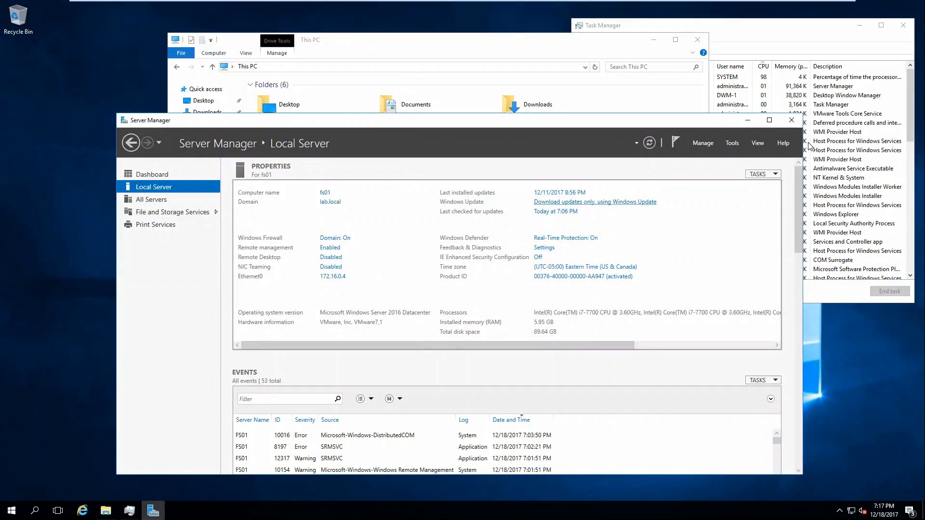
pyautogui.click(791, 120)
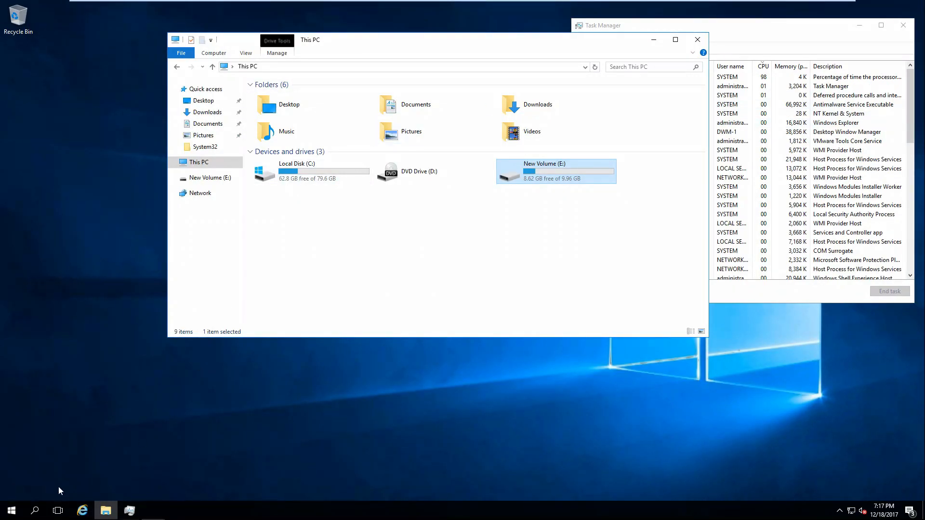
# Switch to FS02, sign in as lab\administrator, and launch Server Manager
pyautogui.click(650, 7)
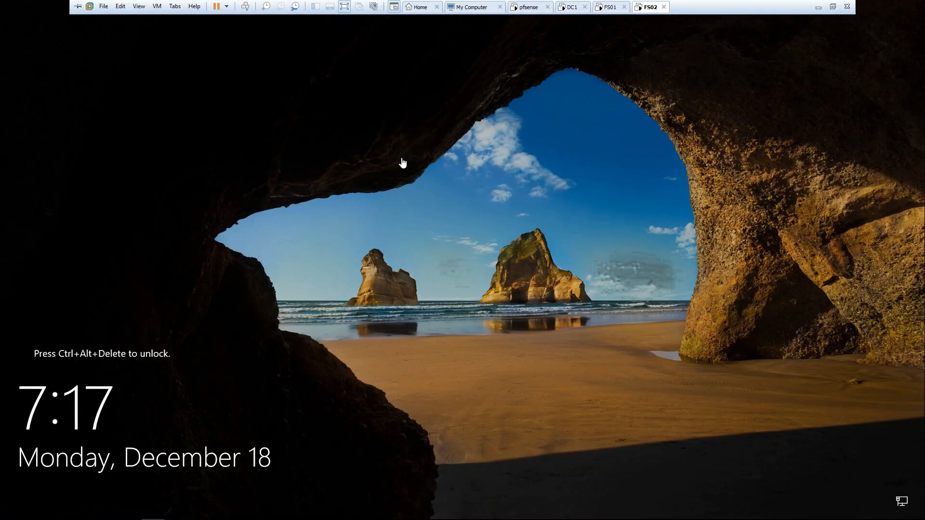
pyautogui.click(148, 6)
pyautogui.moveTo(153, 6)
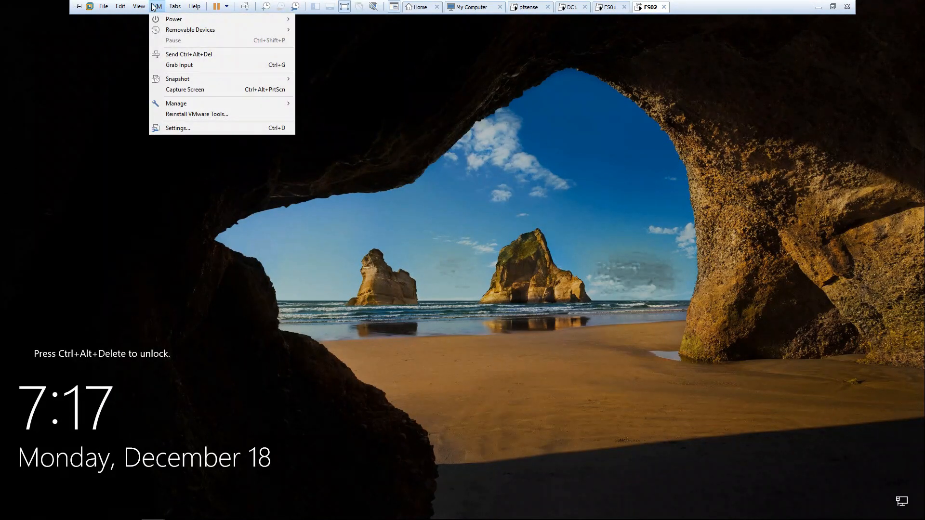
pyautogui.click(190, 54)
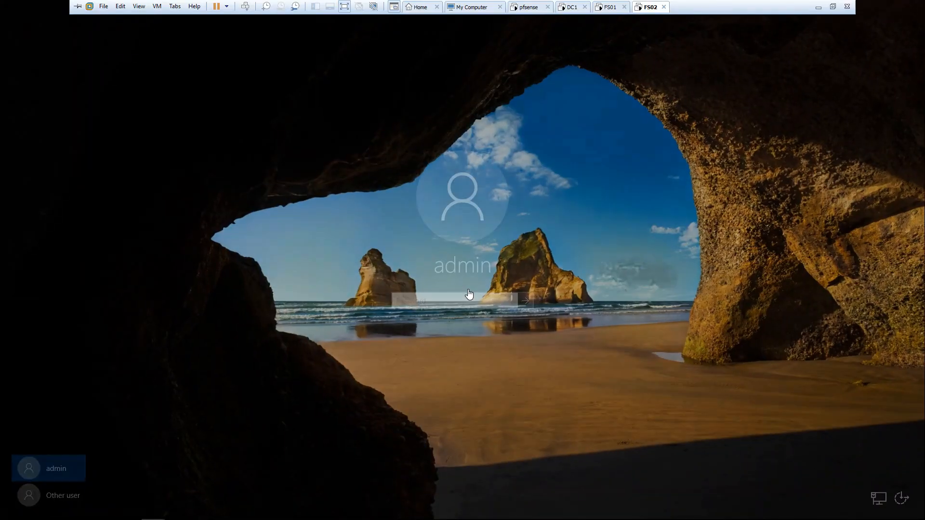
pyautogui.click(56, 492)
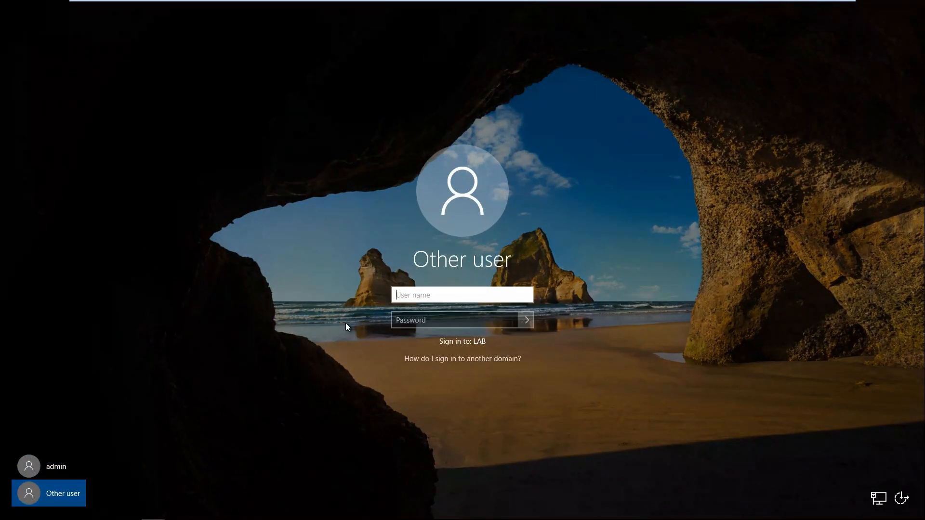
pyautogui.write('lab\\administrator')
pyautogui.press('Tab')
pyautogui.write('••••')
pyautogui.press('Return')
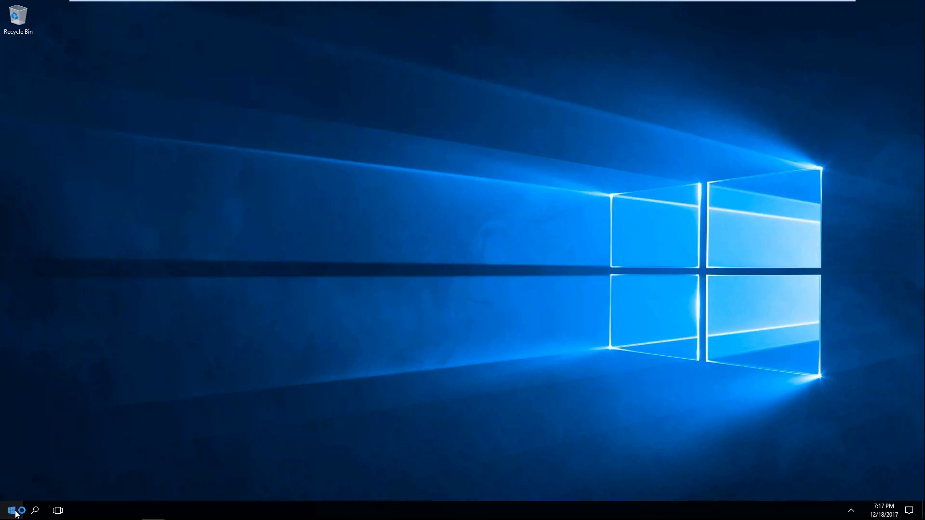
pyautogui.click(16, 514)
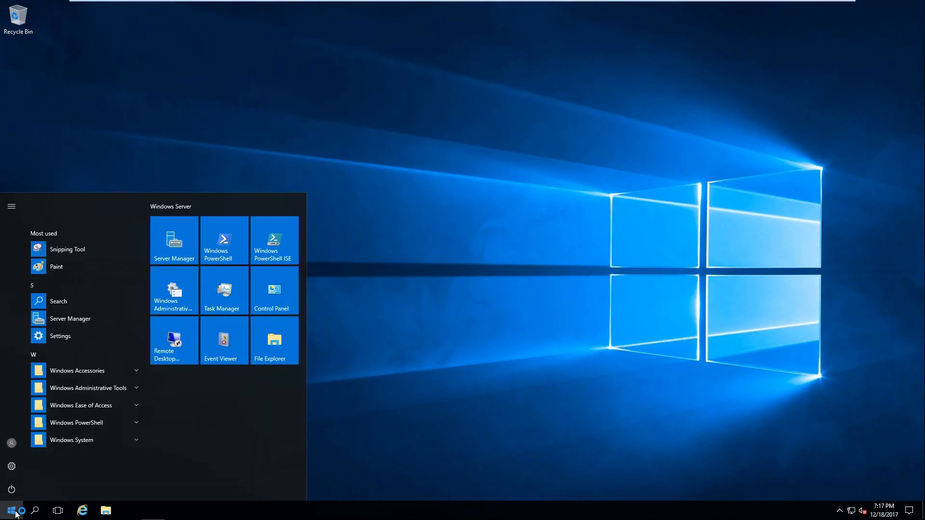
pyautogui.click(168, 257)
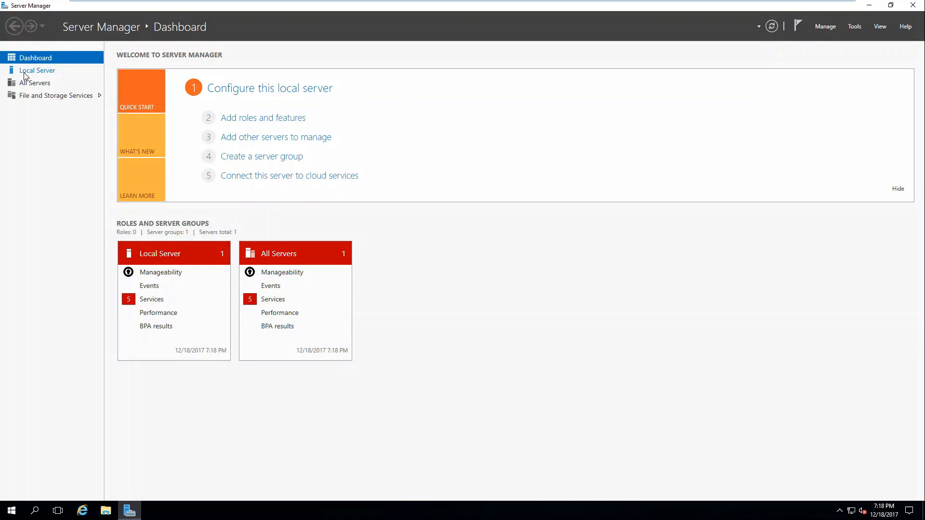
# Start Add Roles and Features for a role-based install on fs02
pyautogui.click(30, 73)
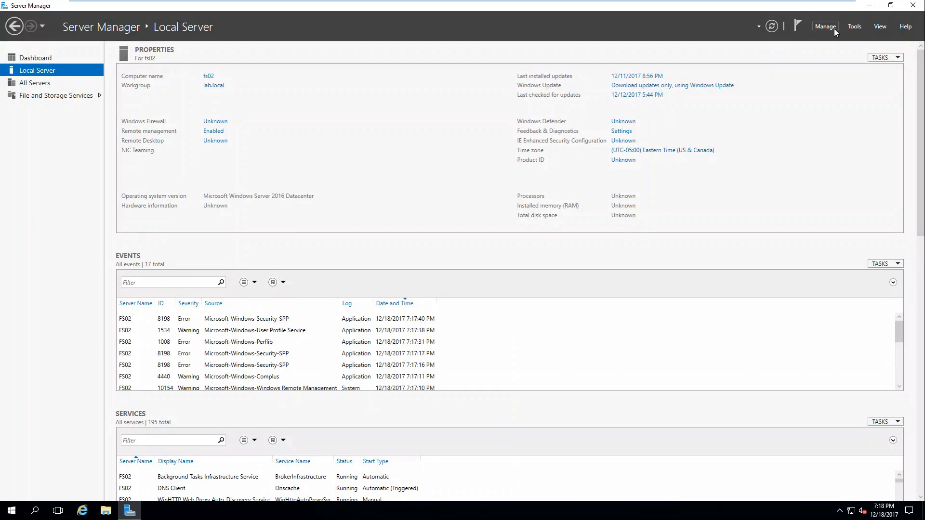
pyautogui.click(834, 29)
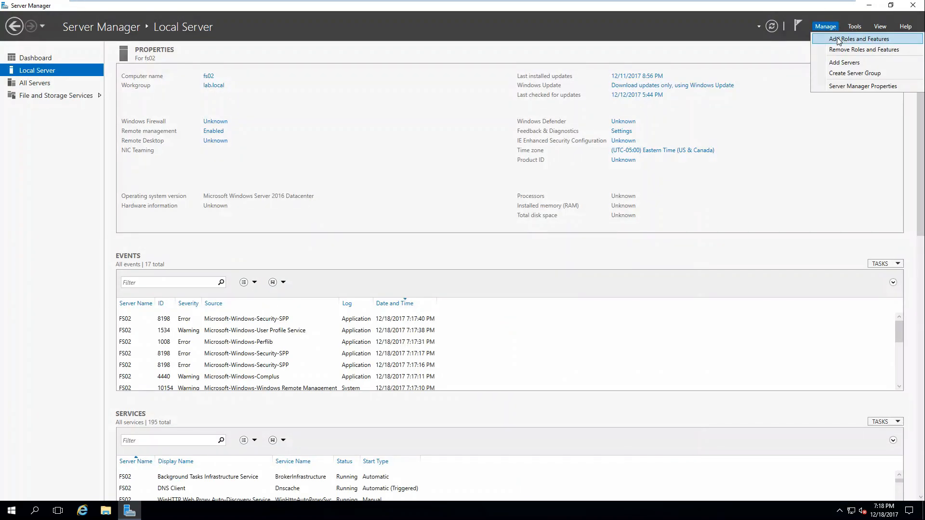
pyautogui.click(838, 41)
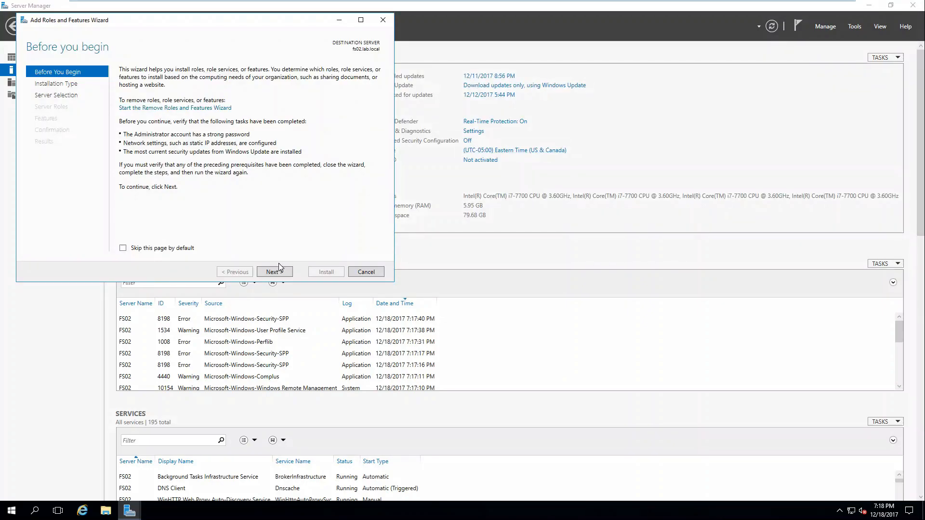
pyautogui.click(276, 272)
pyautogui.click(275, 272)
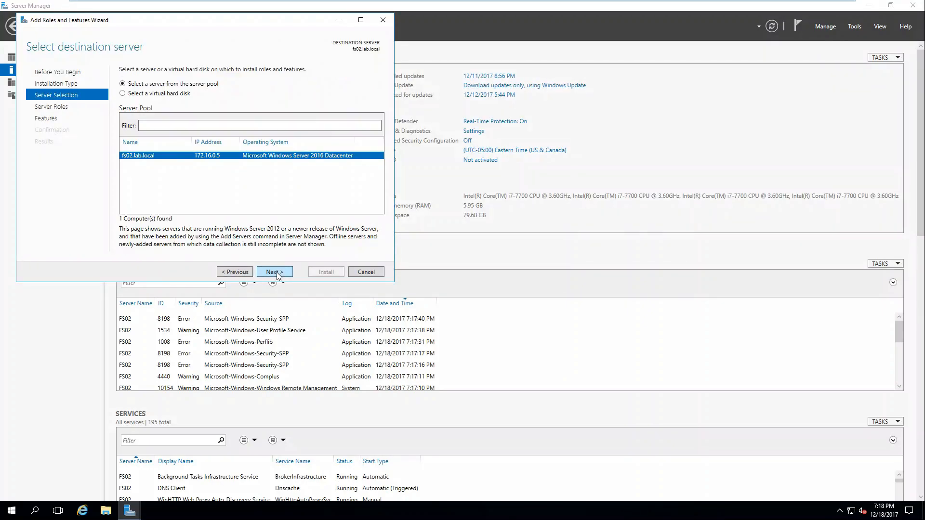
pyautogui.click(275, 272)
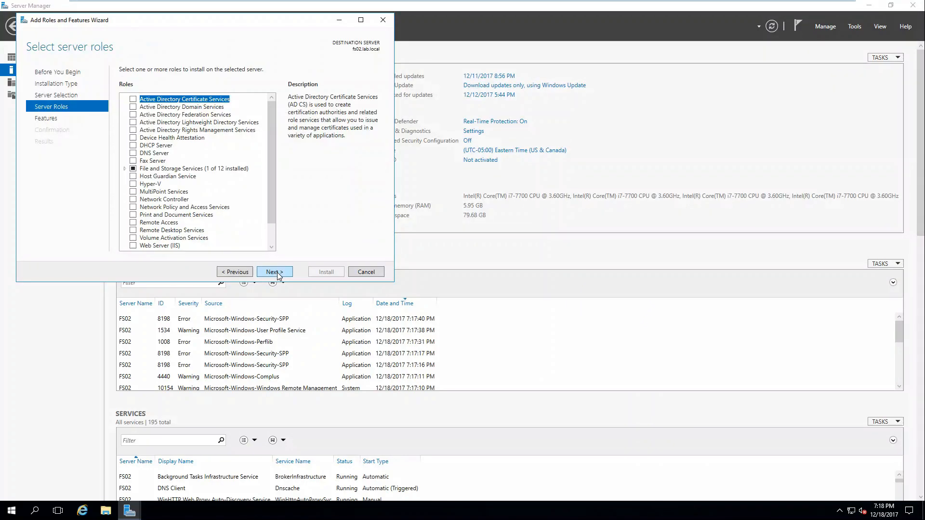
# Select DFS Replication with its required features, install, and close the finished wizard
pyautogui.click(124, 169)
pyautogui.click(136, 177)
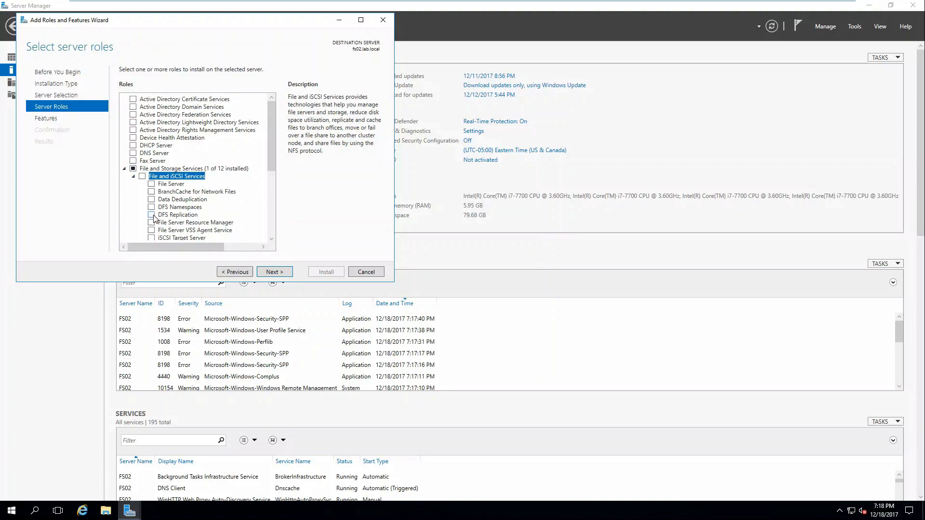
pyautogui.click(151, 215)
pyautogui.click(226, 226)
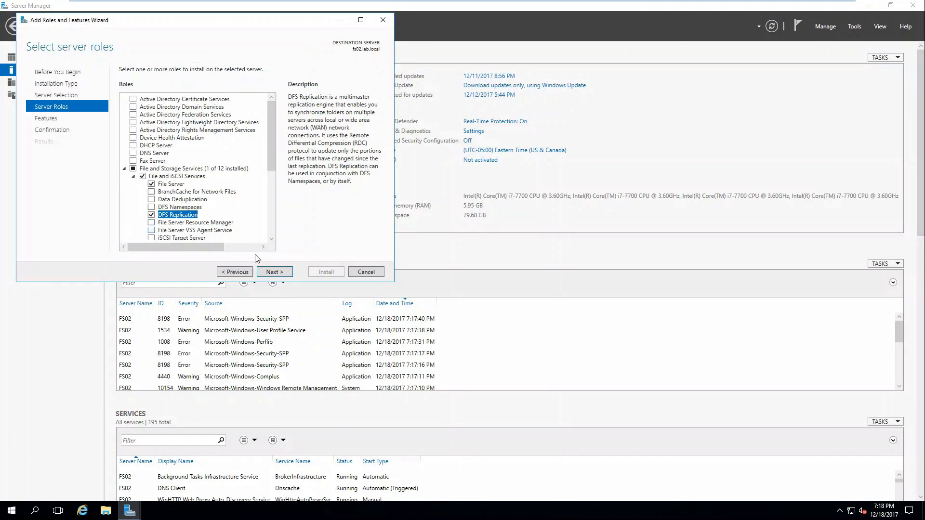
pyautogui.click(197, 208)
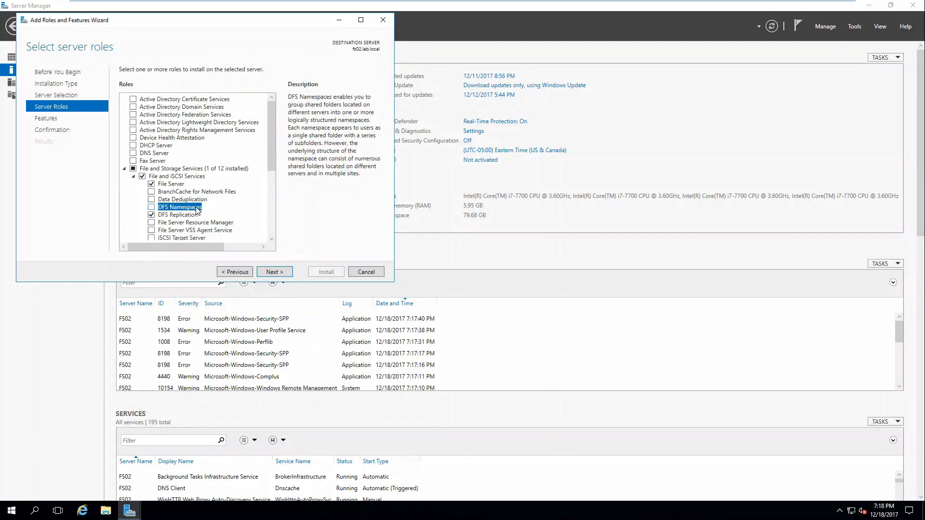
pyautogui.click(281, 273)
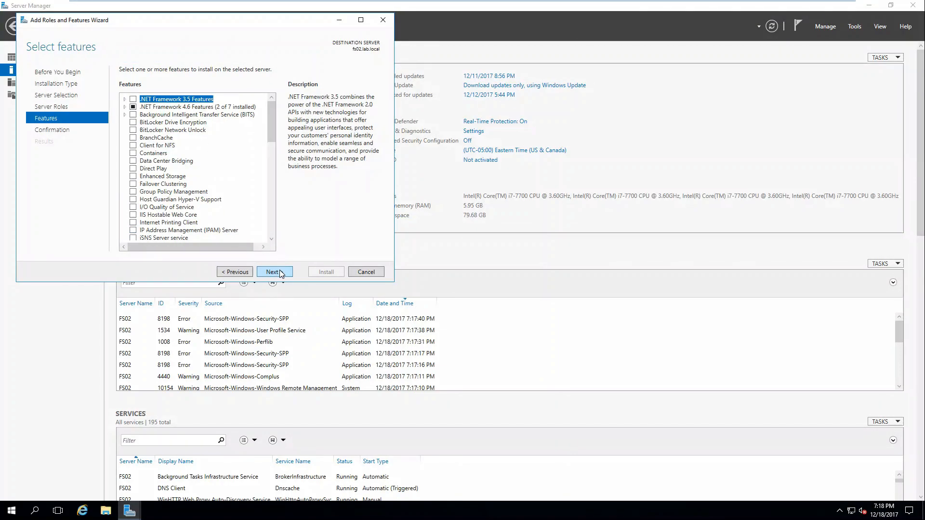
pyautogui.click(281, 274)
pyautogui.click(339, 275)
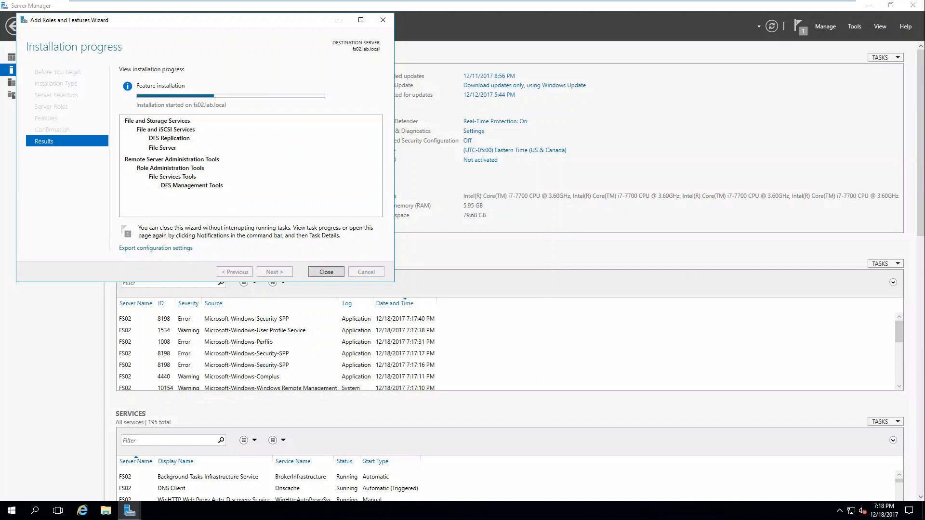
pyautogui.click(326, 272)
# Restart FS02 with Other (Unplanned) as the shutdown reason
pyautogui.click(10, 510)
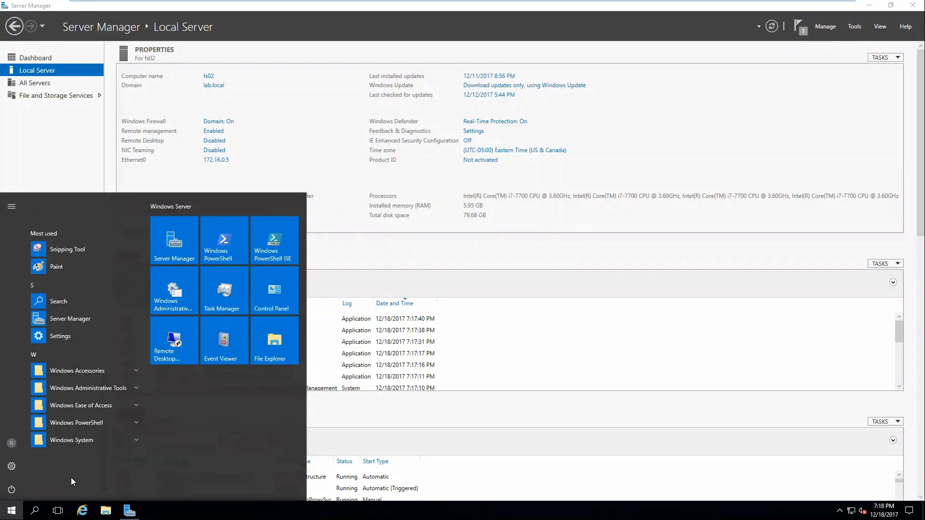
pyautogui.click(13, 490)
pyautogui.click(34, 470)
pyautogui.click(55, 440)
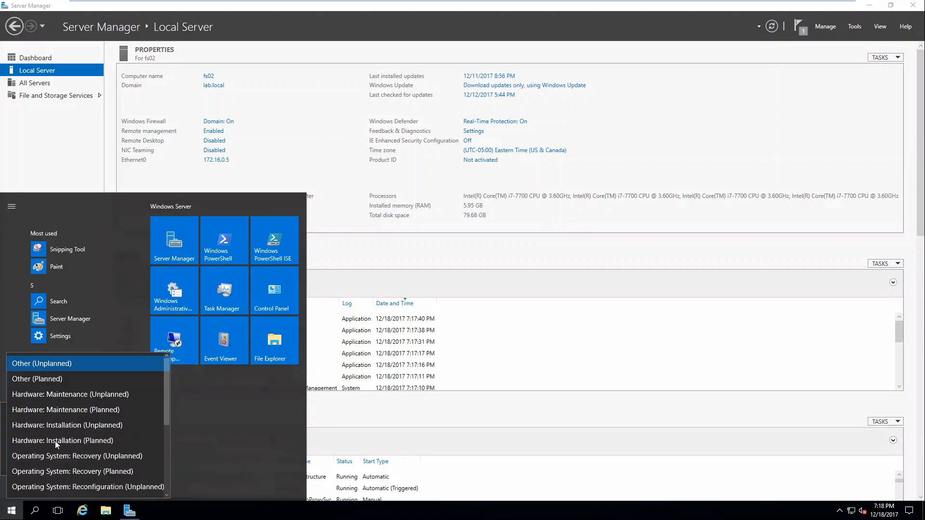
pyautogui.click(56, 365)
pyautogui.click(127, 461)
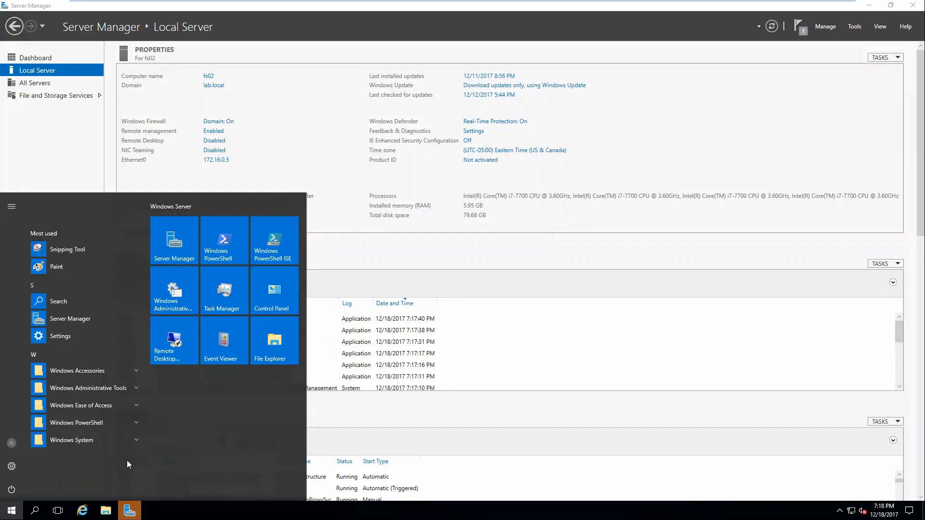
# After the reboot, sign back in to FS02 as the domain administrator
pyautogui.moveTo(543, 1)
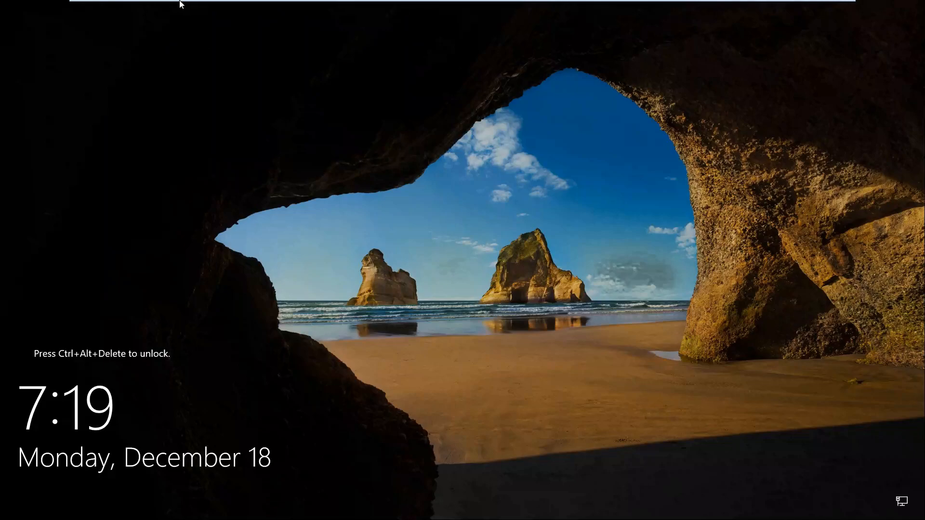
pyautogui.moveTo(174, 4)
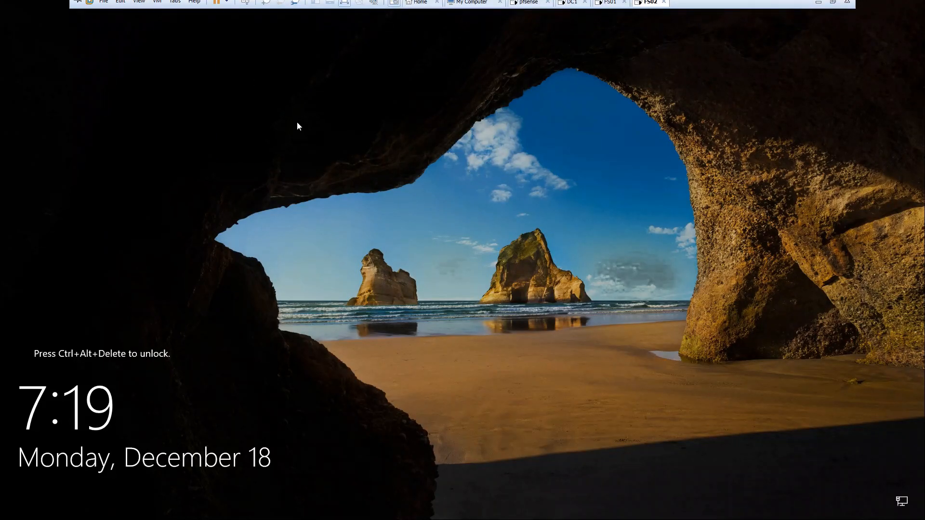
pyautogui.press('ctrl+alt+Insert')
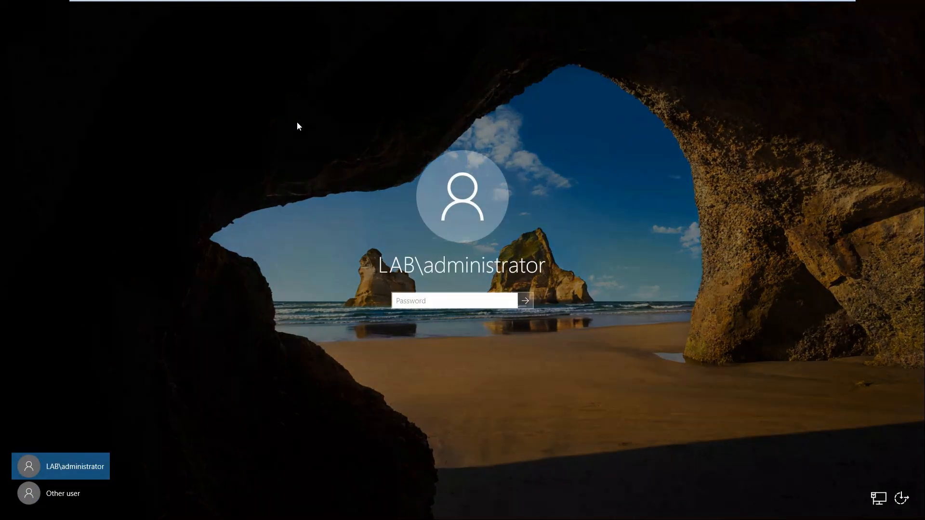
pyautogui.write('•')
pyautogui.press('Return')
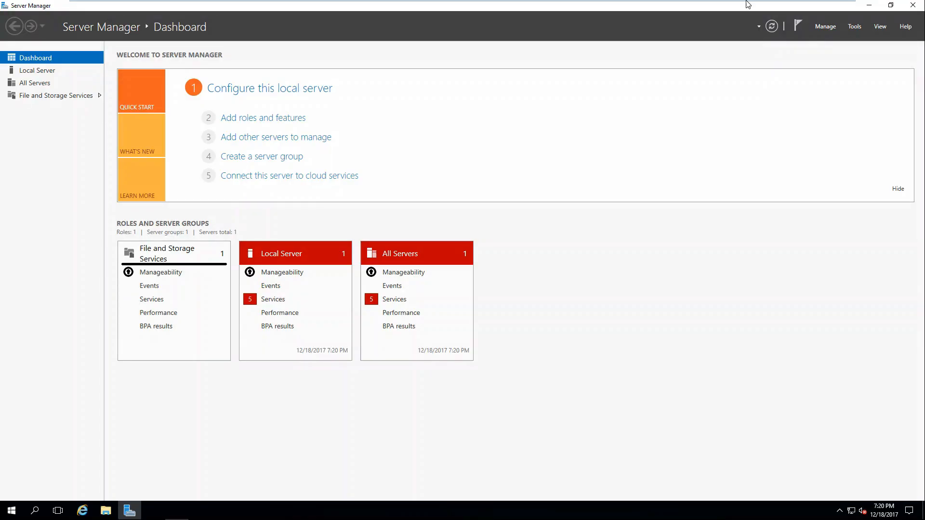
# On FS01, open Server Manager's Local Server page and launch Add Roles and Features
pyautogui.moveTo(426, 4)
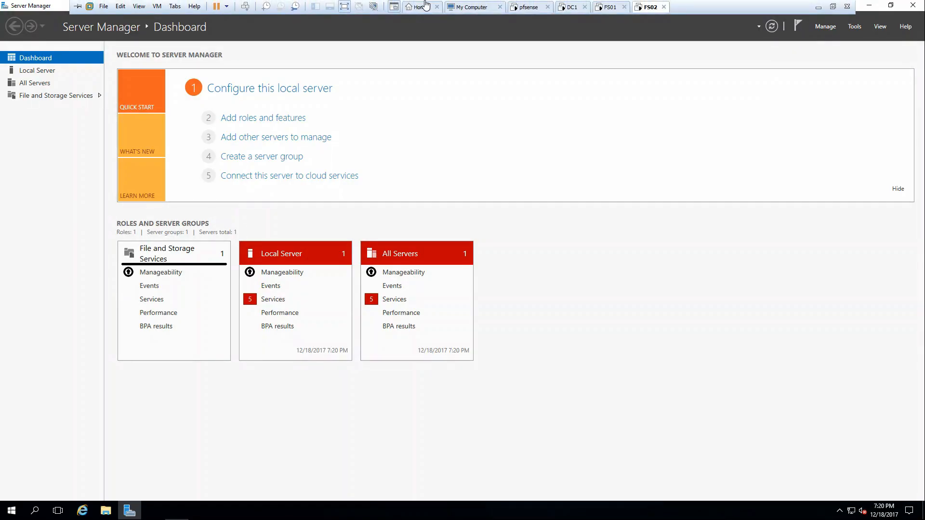
pyautogui.click(608, 7)
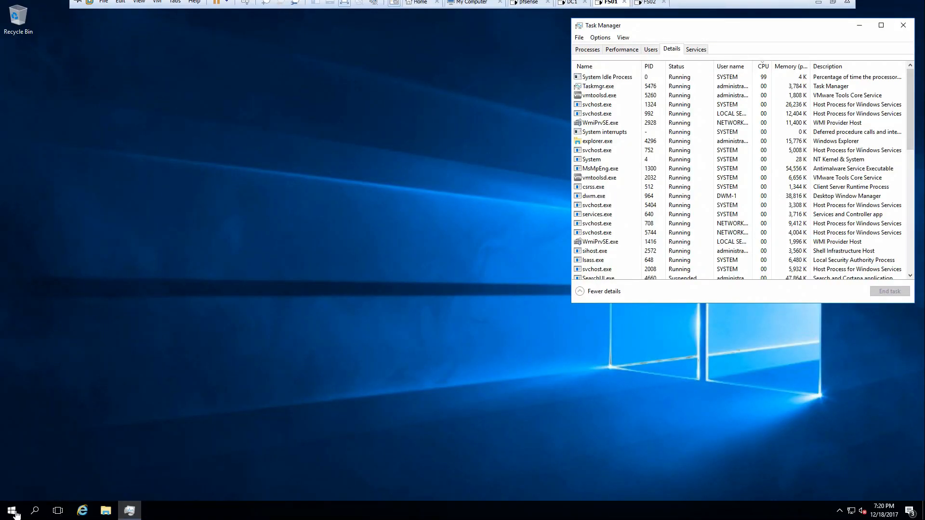
pyautogui.click(11, 512)
pyautogui.click(165, 230)
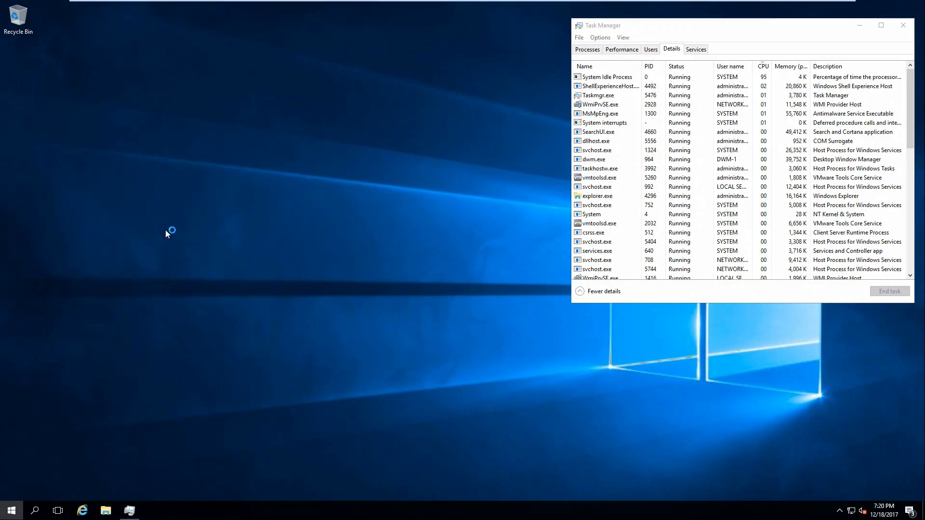
pyautogui.click(83, 115)
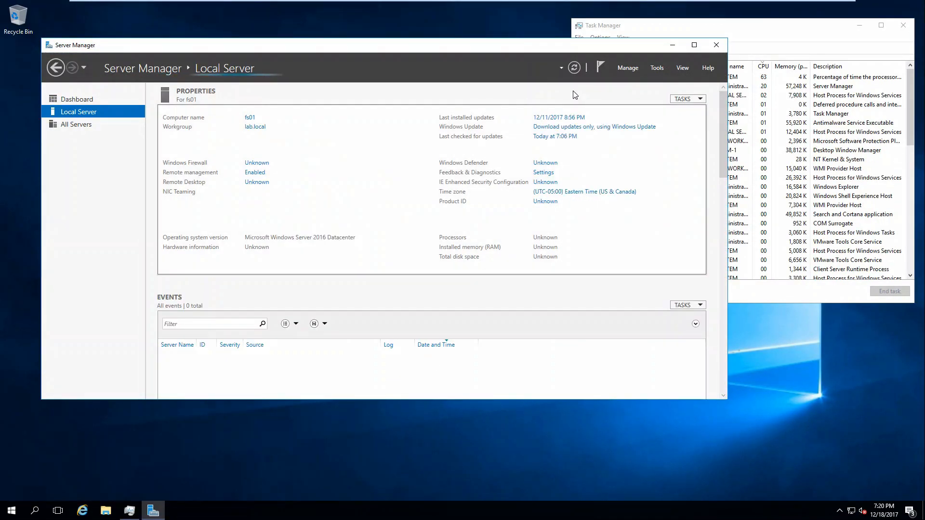
pyautogui.click(628, 67)
pyautogui.click(635, 81)
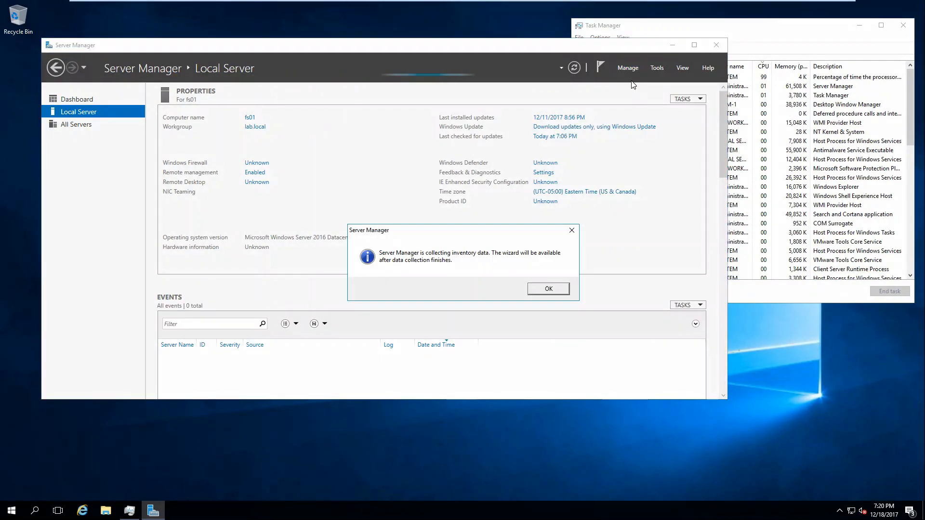
pyautogui.click(548, 289)
pyautogui.click(628, 67)
pyautogui.click(627, 82)
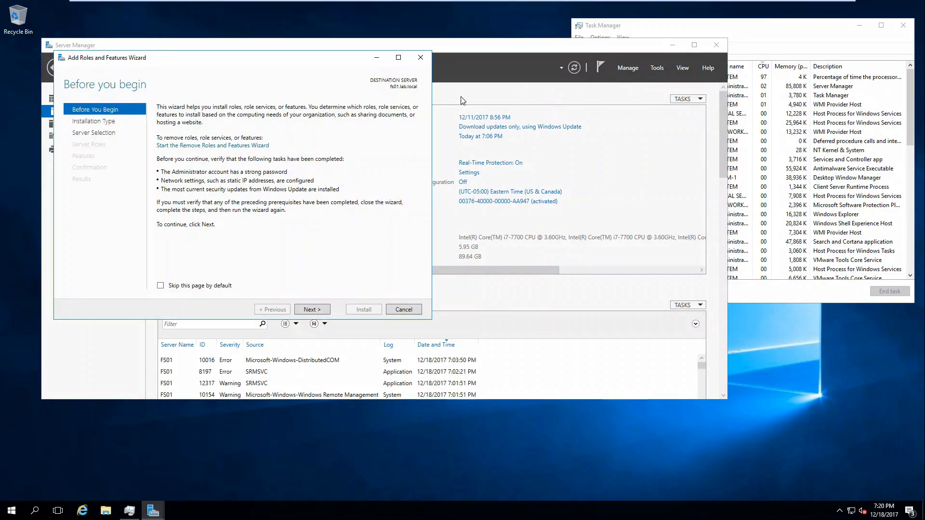
# Tick DFS Namespaces under File and iSCSI Services, install it, and close the wizard
pyautogui.click(312, 310)
pyautogui.click(315, 310)
pyautogui.click(318, 310)
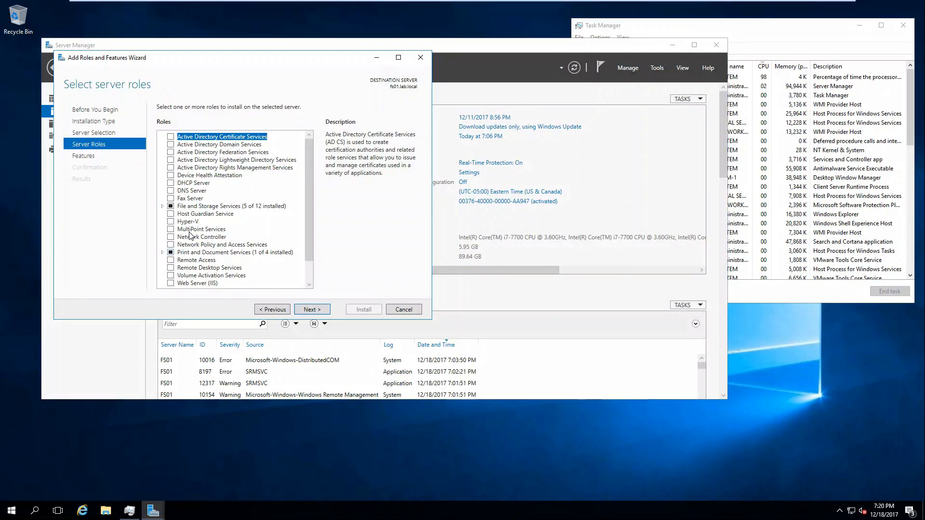
pyautogui.click(164, 206)
pyautogui.click(171, 214)
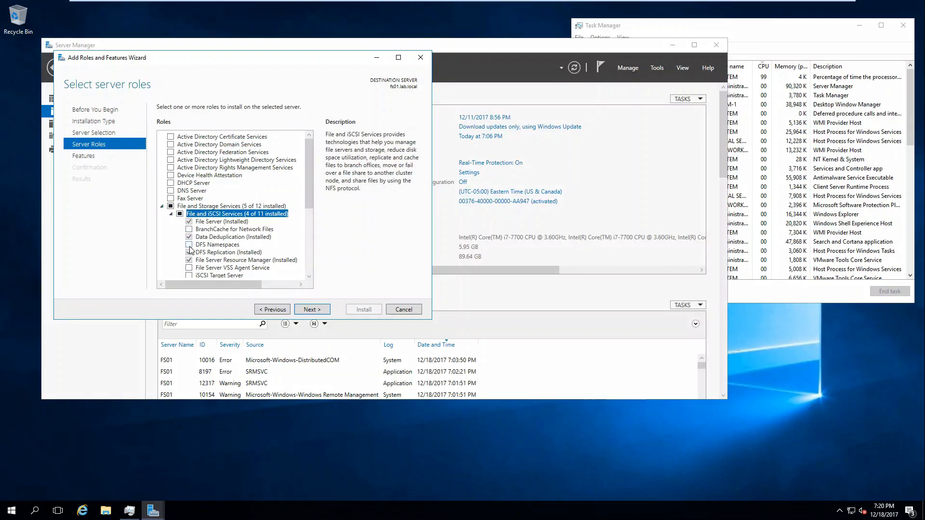
pyautogui.click(212, 244)
pyautogui.click(311, 310)
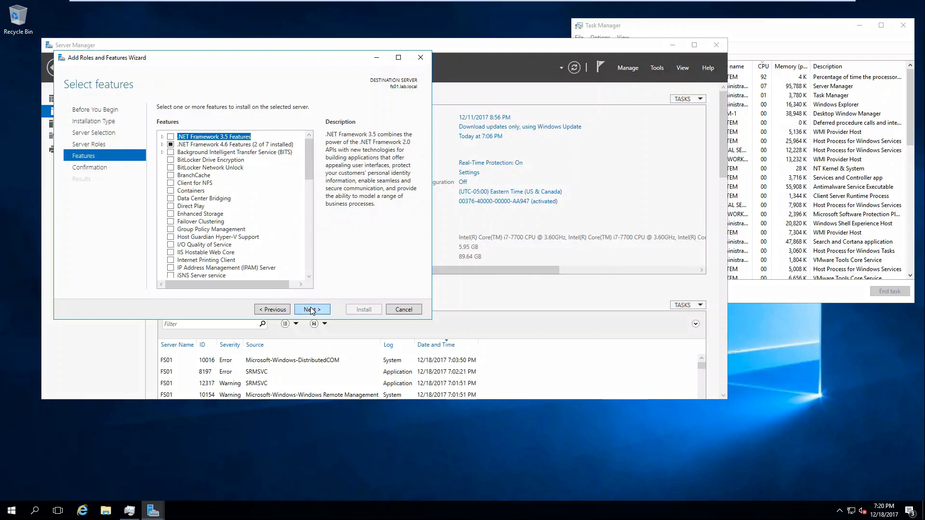
pyautogui.click(311, 309)
pyautogui.click(366, 311)
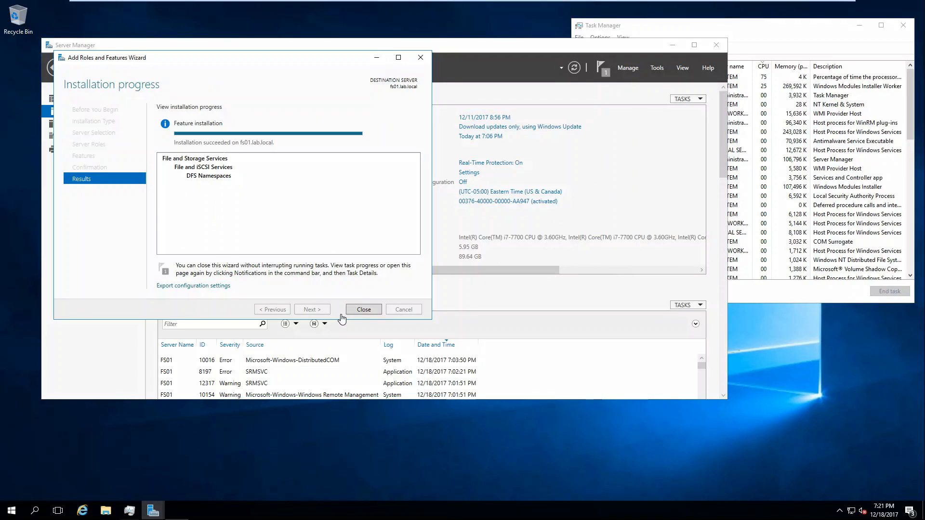
pyautogui.click(362, 310)
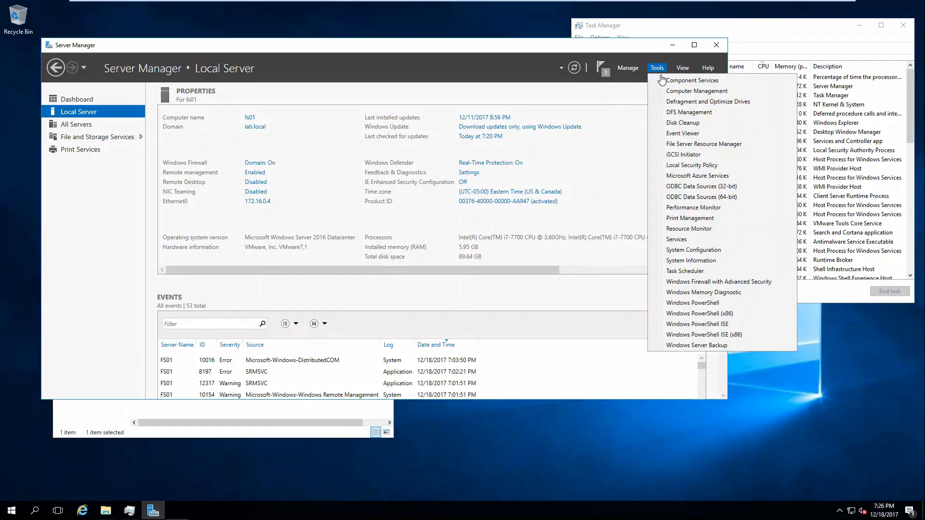
# In DFS Management, start a new multipurpose replication group named testrep
pyautogui.click(679, 112)
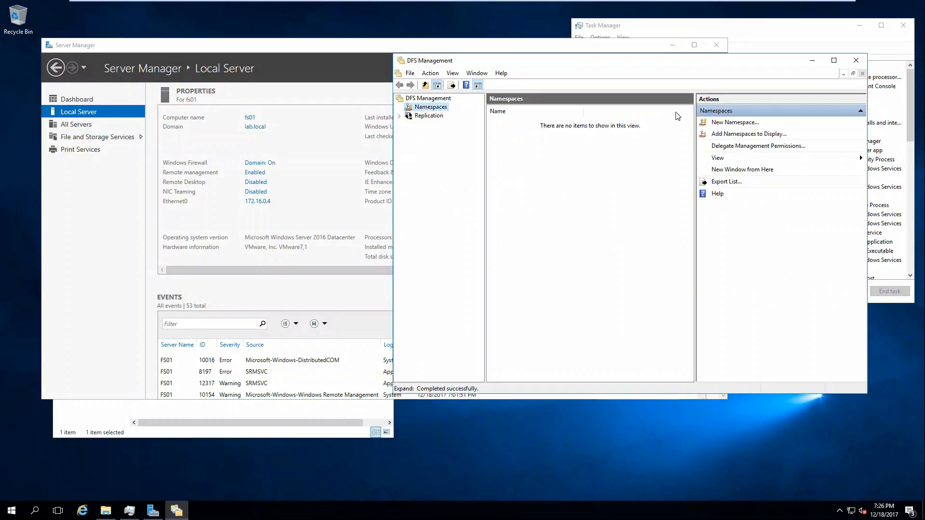
pyautogui.click(429, 116)
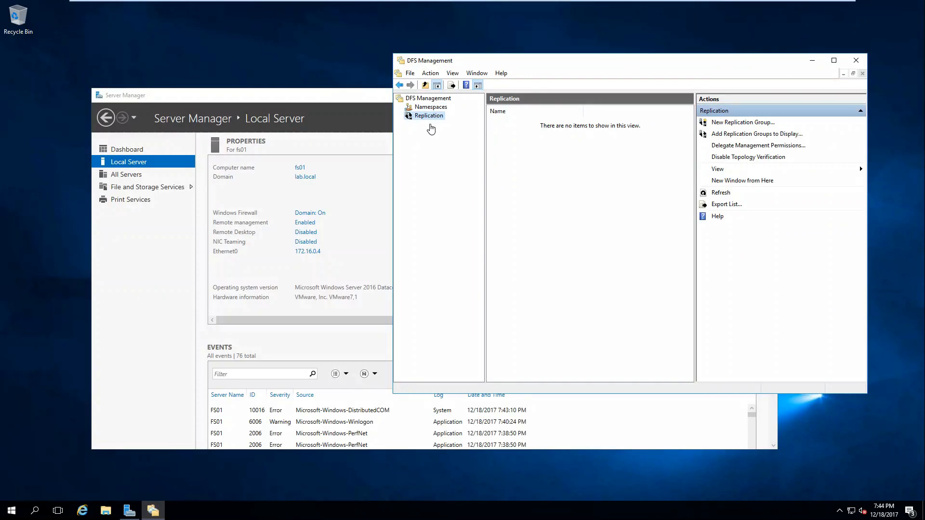
pyautogui.rightClick(427, 120)
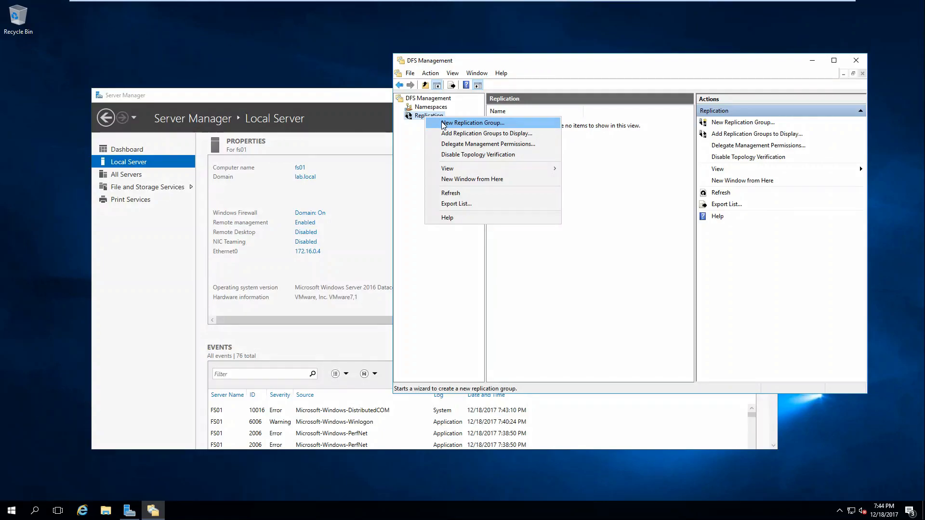
pyautogui.click(443, 123)
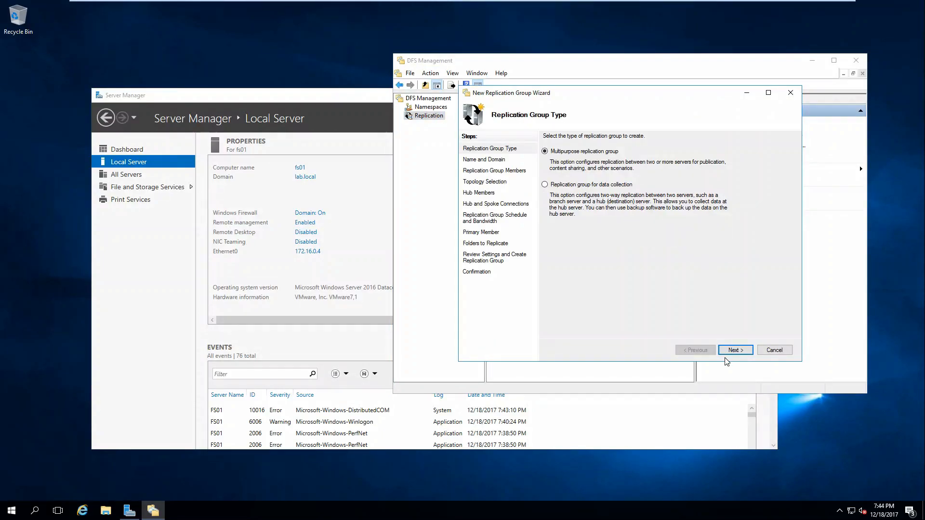
pyautogui.click(735, 350)
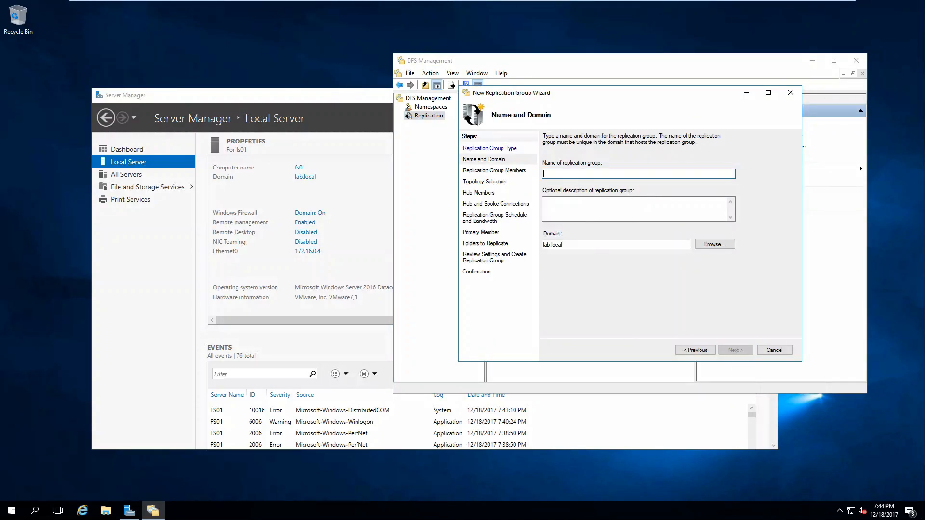
pyautogui.write('testrep')
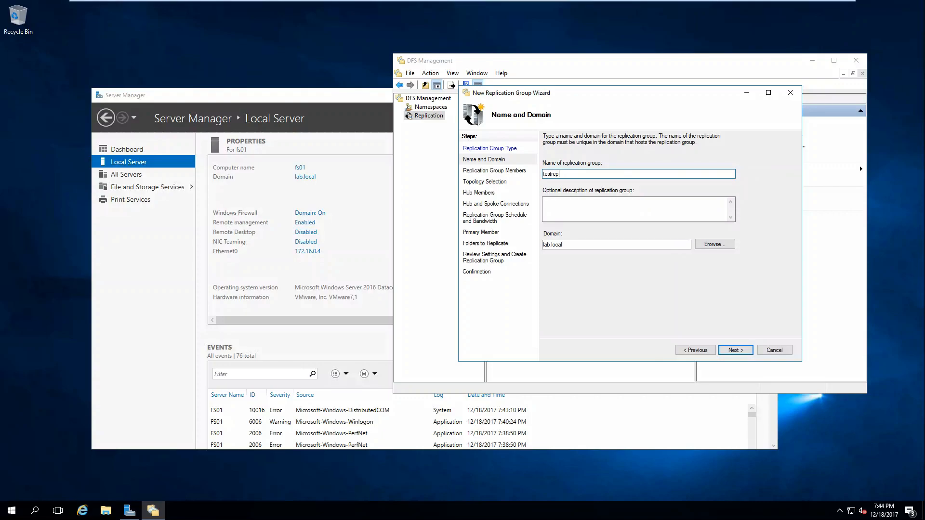
pyautogui.press('Return')
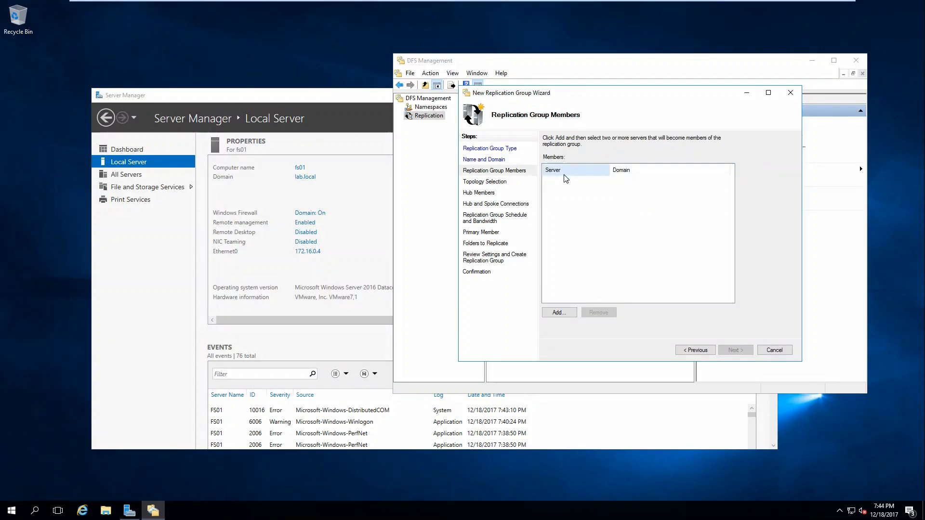
# Add fs01 and fs02 as replication group members, then switch to the FS02 machine
pyautogui.click(548, 314)
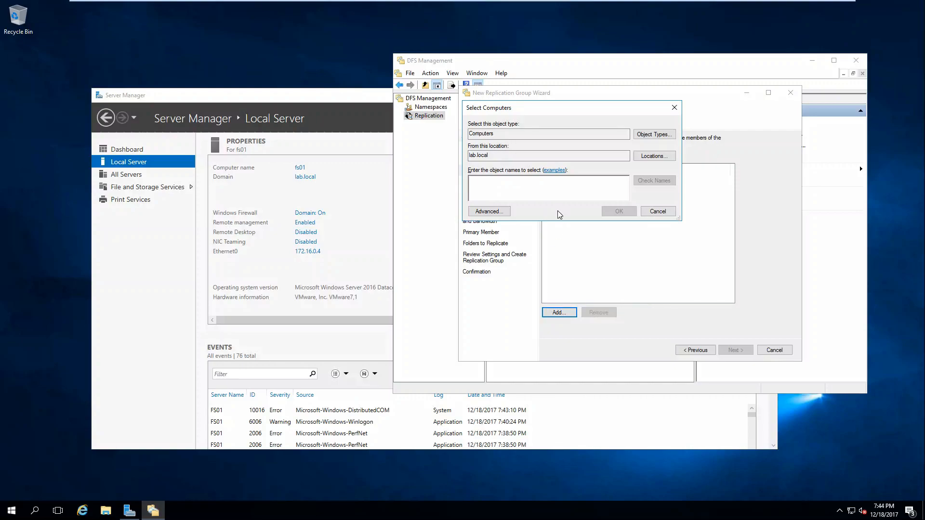
pyautogui.moveTo(354, 4)
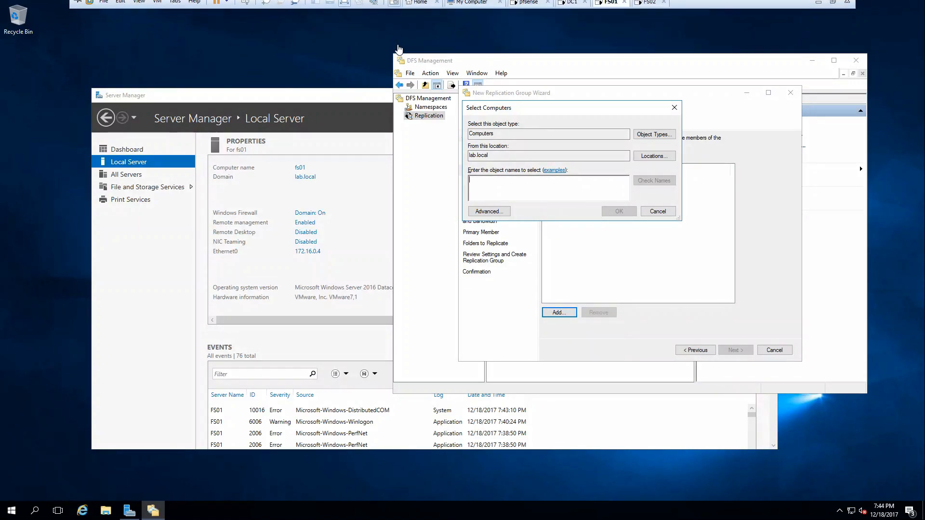
pyautogui.write('fs0')
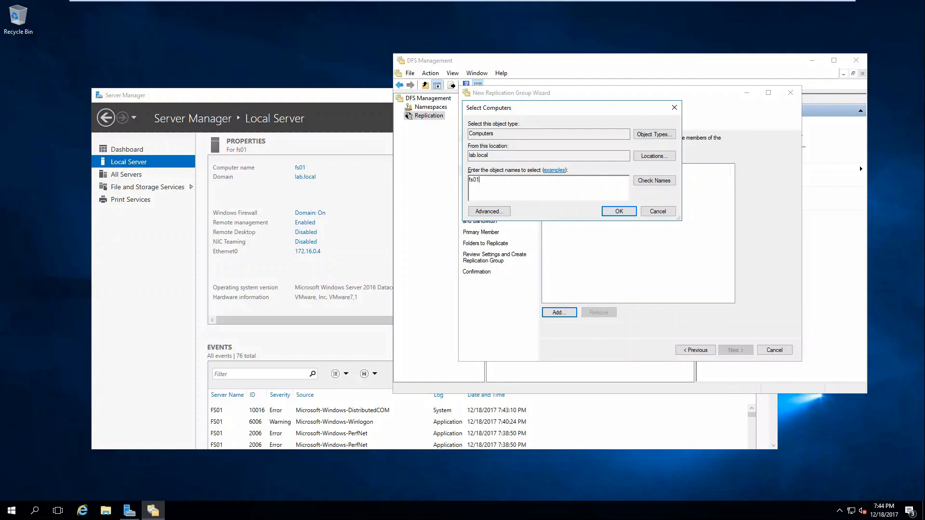
pyautogui.write('1')
pyautogui.press('Return')
pyautogui.click(554, 311)
pyautogui.write('fs02')
pyautogui.press('Return')
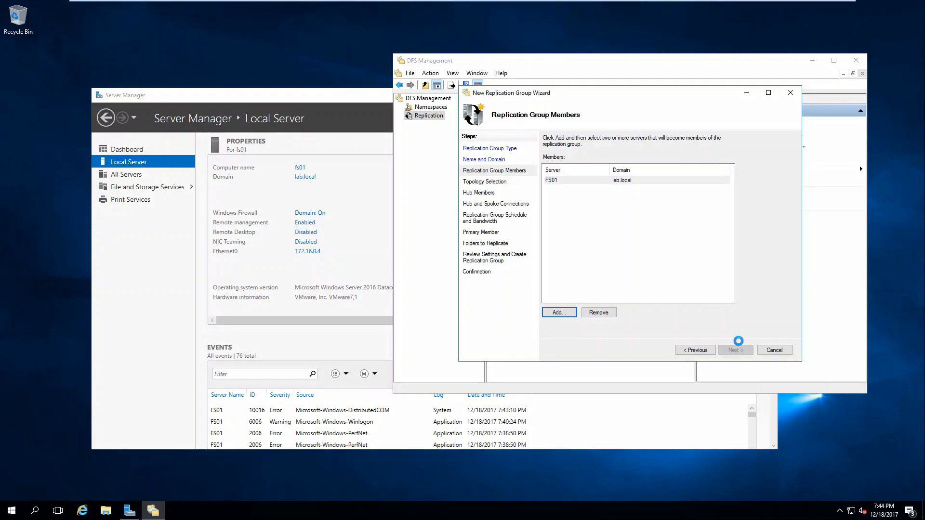
pyautogui.moveTo(608, 2)
pyautogui.click(646, 7)
# Sign in to FS02 using VM > Send Ctrl+Alt+Del and the administrator password
pyautogui.click(643, 8)
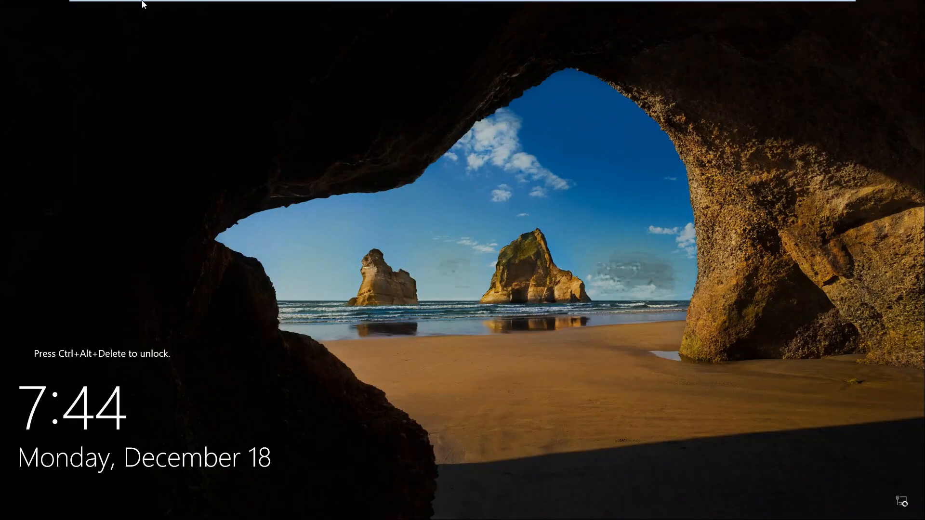
pyautogui.click(157, 6)
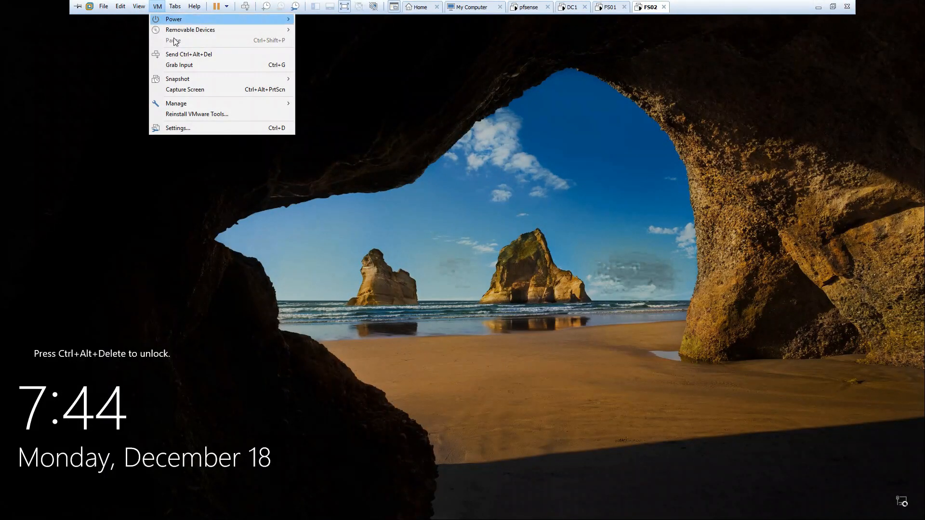
pyautogui.click(174, 54)
pyautogui.click(419, 301)
pyautogui.write('••')
pyautogui.write('••••••')
pyautogui.press('Return')
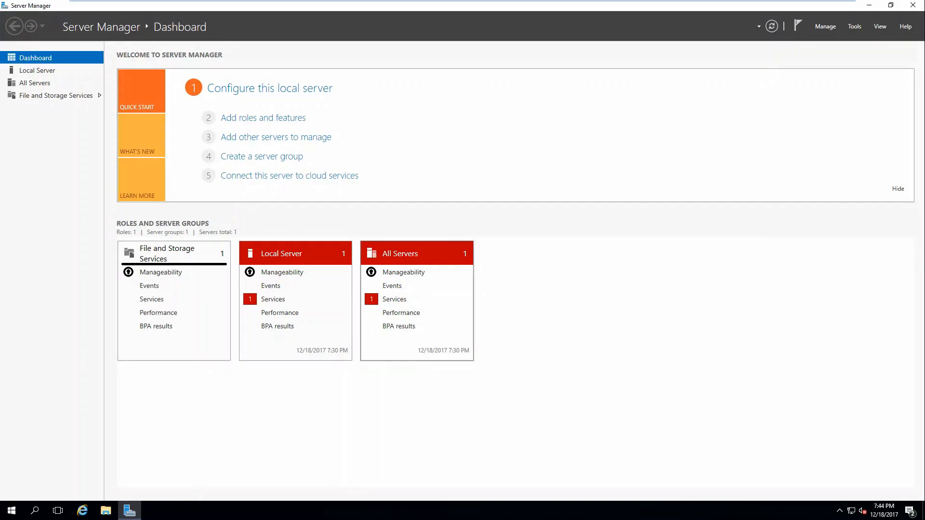
# Turn off Windows Firewall on FS02 via Control Panel, then return to FS01
pyautogui.click(12, 510)
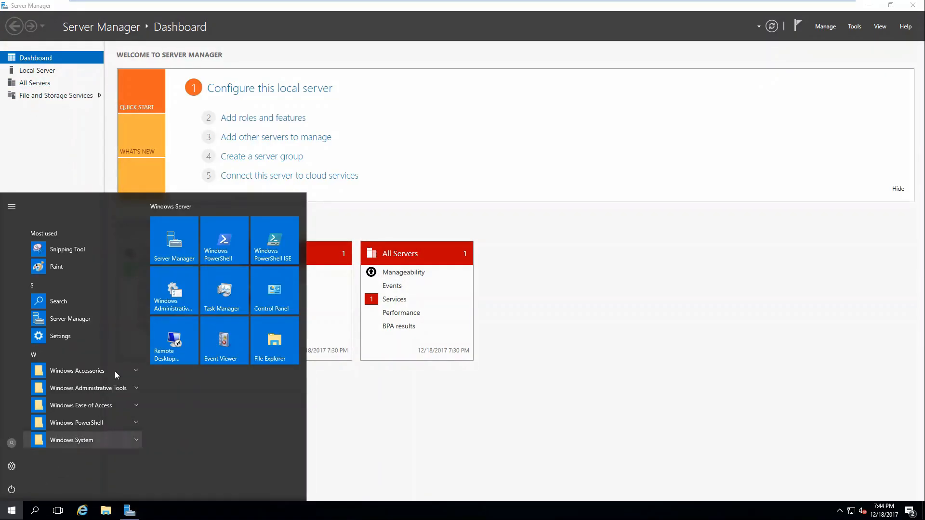
pyautogui.click(253, 290)
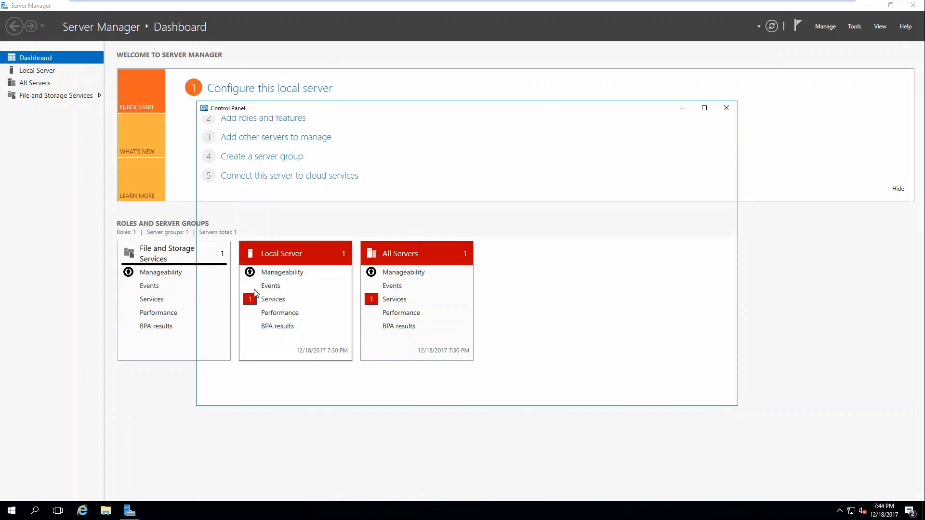
pyautogui.click(610, 149)
pyautogui.click(616, 185)
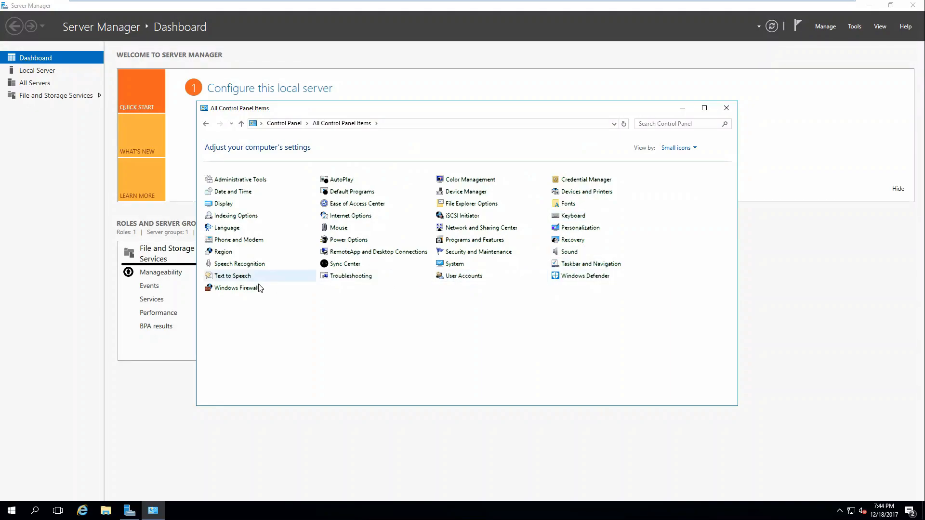
pyautogui.click(240, 289)
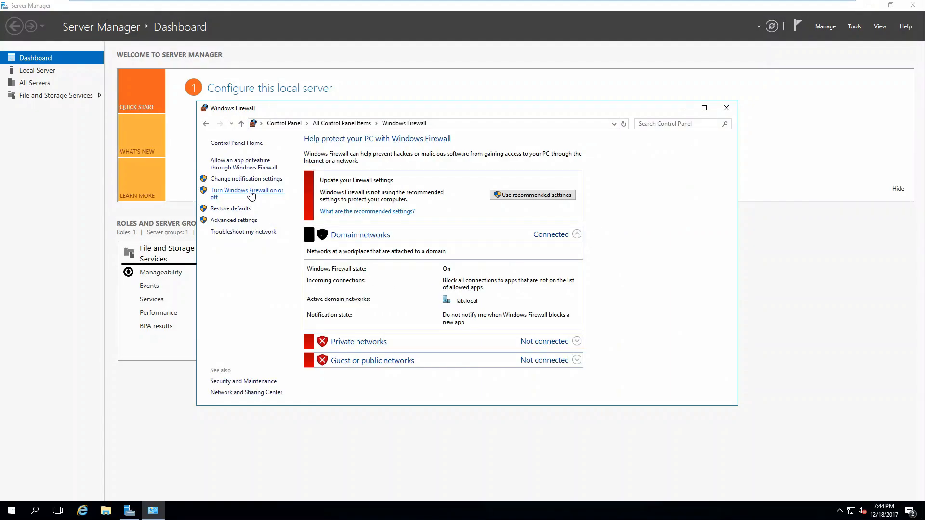
pyautogui.click(251, 193)
pyautogui.click(366, 212)
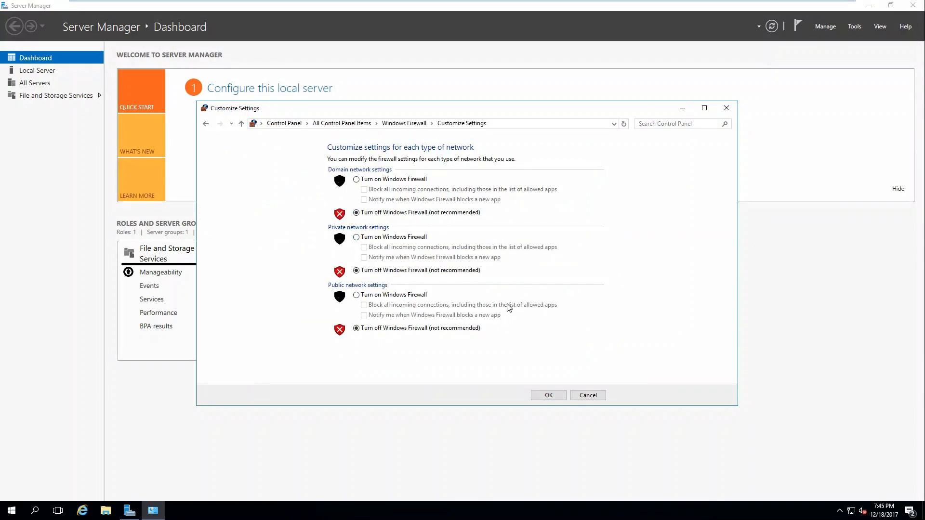
pyautogui.click(548, 395)
pyautogui.click(727, 108)
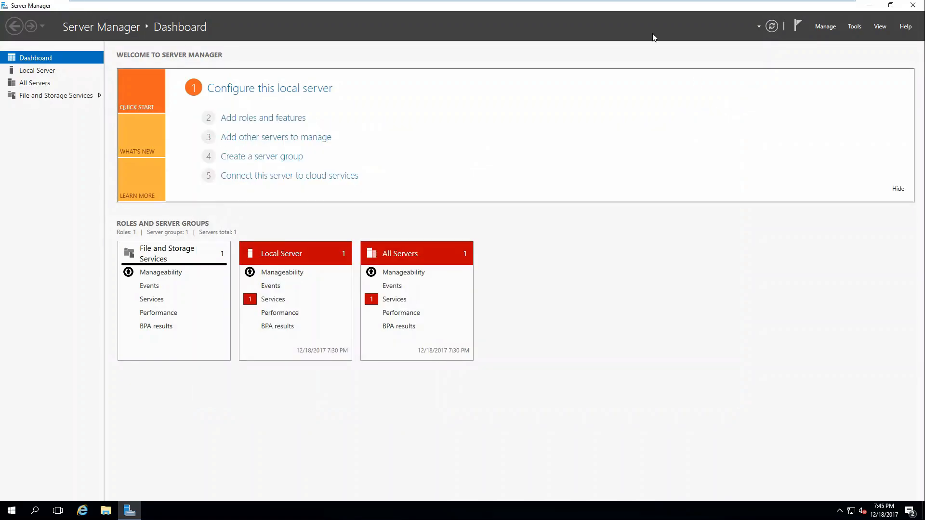
pyautogui.click(610, 6)
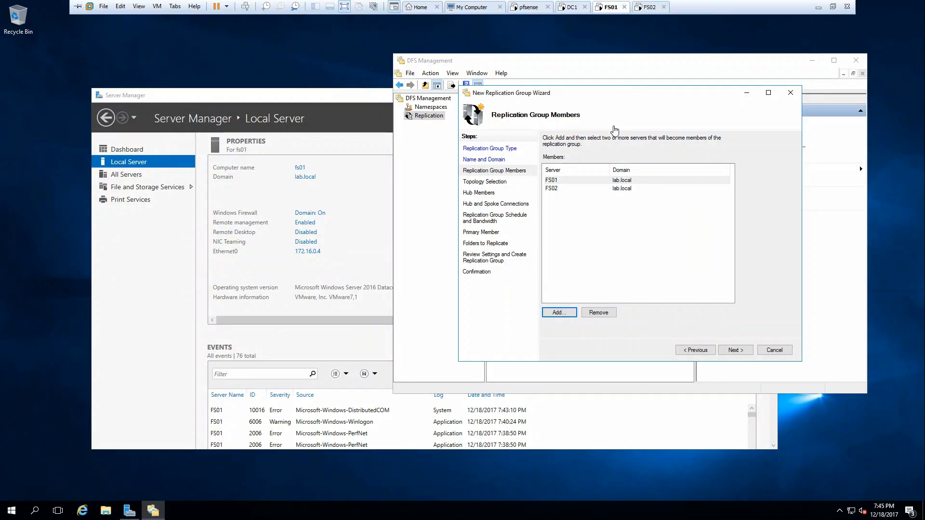
# Keep full mesh topology and continuous full-bandwidth replication, with FS01 as primary member
pyautogui.click(735, 350)
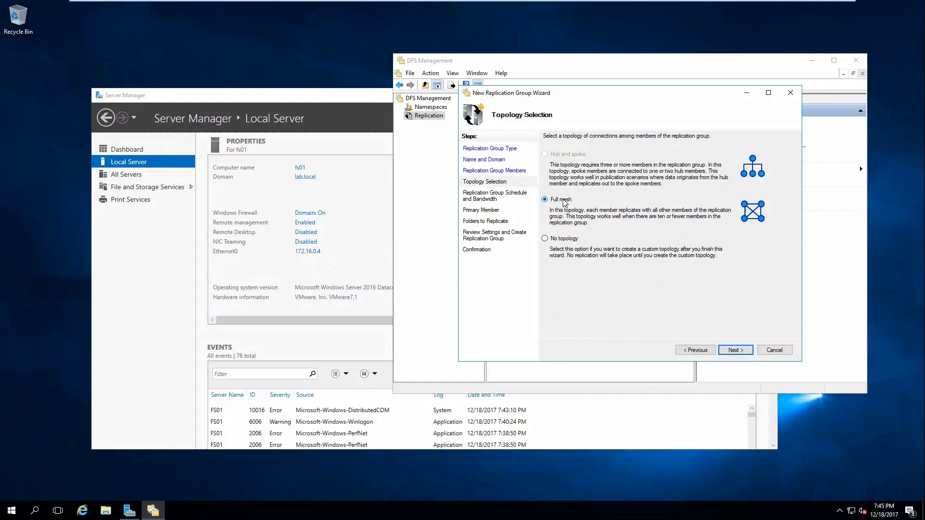
pyautogui.click(734, 350)
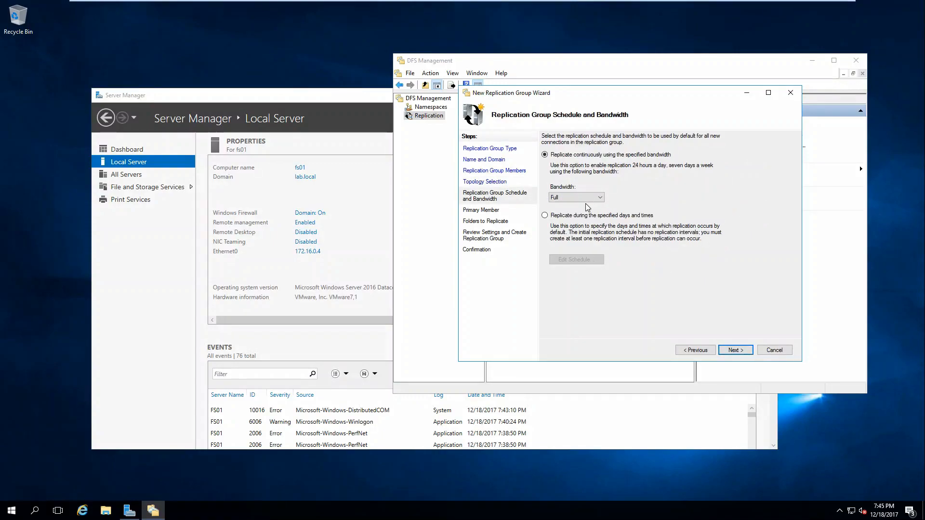
pyautogui.click(735, 351)
pyautogui.click(595, 173)
pyautogui.click(597, 183)
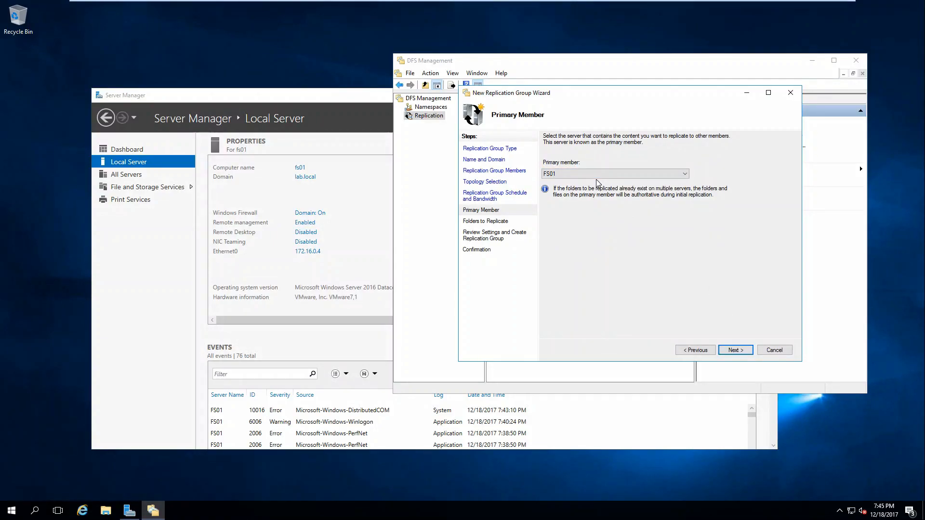
pyautogui.click(735, 350)
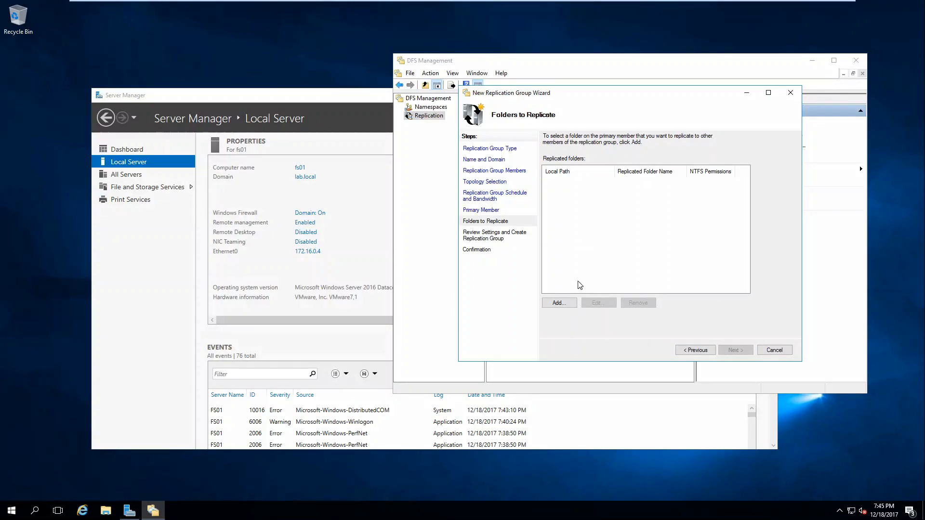
# Add FS01's E:\New folder as the replicated folder and open FS02's membership settings
pyautogui.click(559, 303)
pyautogui.click(685, 162)
pyautogui.click(398, 238)
pyautogui.click(426, 248)
pyautogui.click(474, 342)
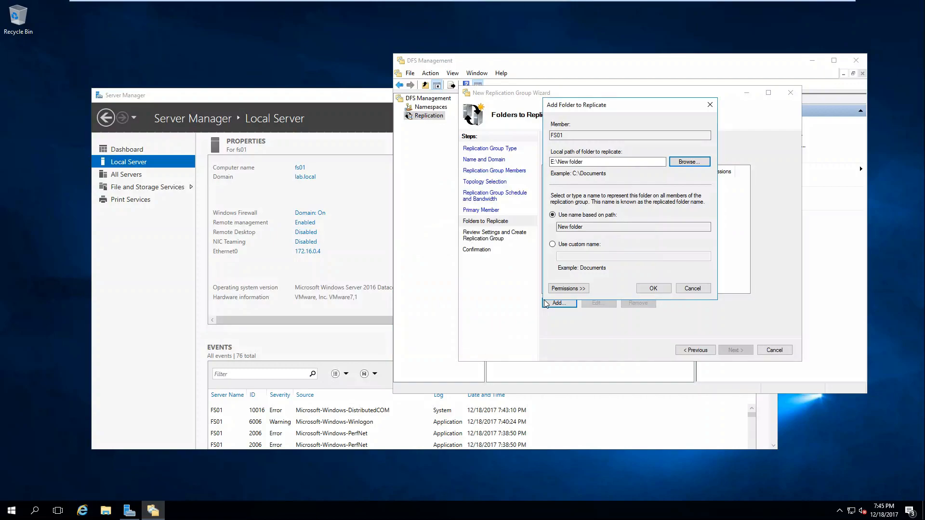
pyautogui.click(653, 288)
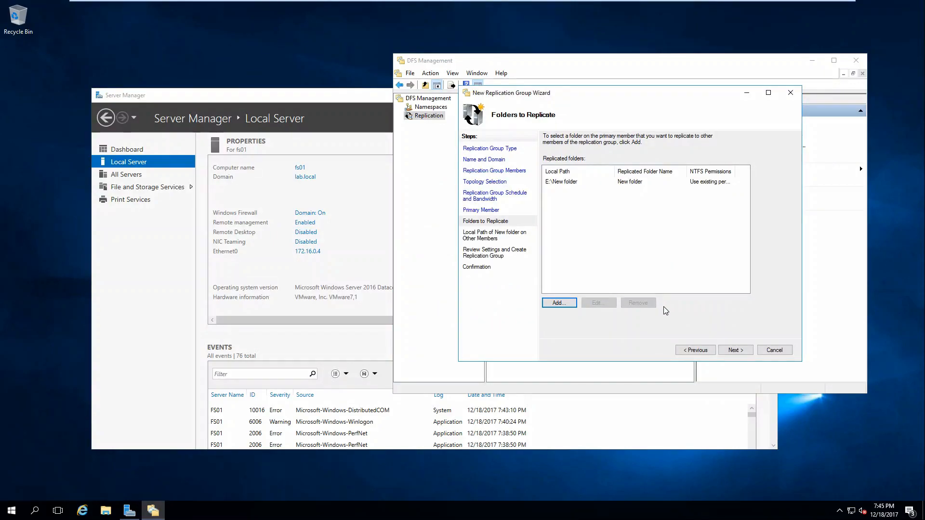
pyautogui.click(557, 302)
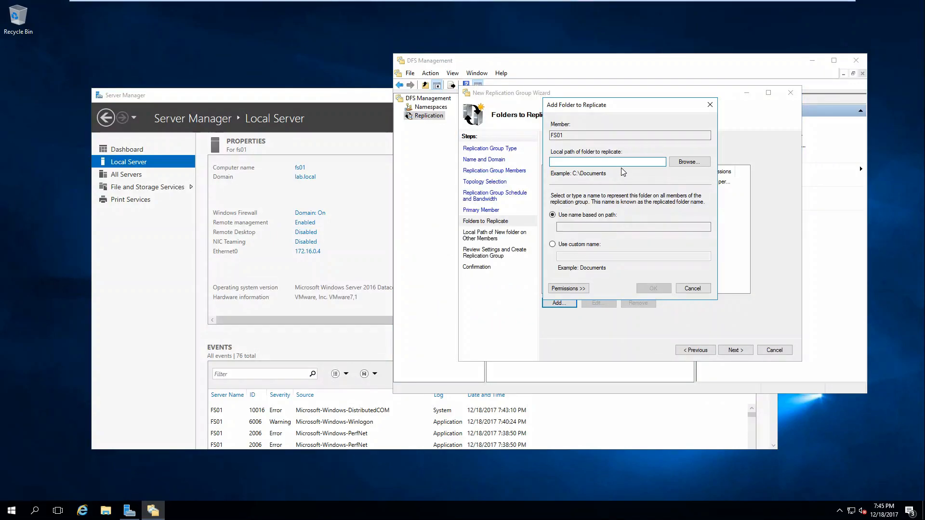
pyautogui.click(697, 288)
pyautogui.click(736, 350)
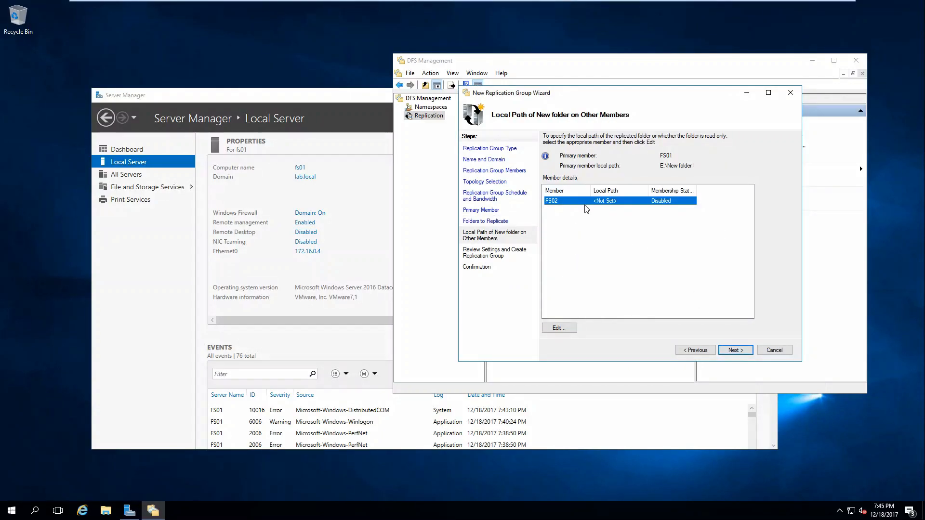
pyautogui.click(557, 327)
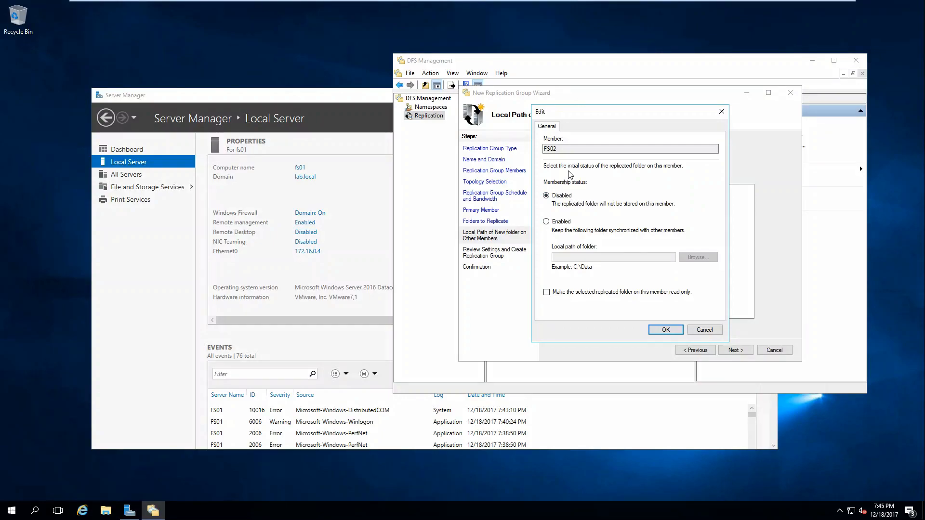
# On FS02, confirm This PC shows no E: drive, then open Computer Management from Tools
pyautogui.moveTo(686, 5)
pyautogui.click(648, 6)
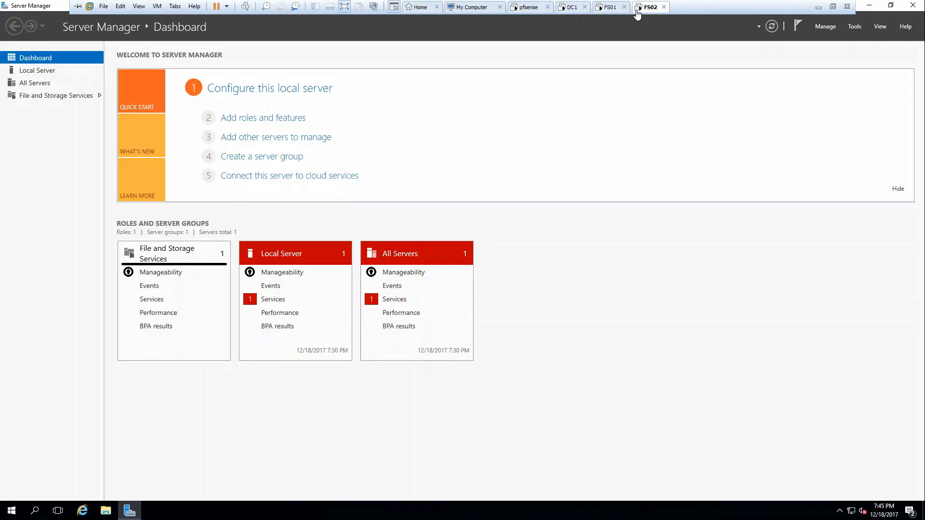
pyautogui.click(105, 510)
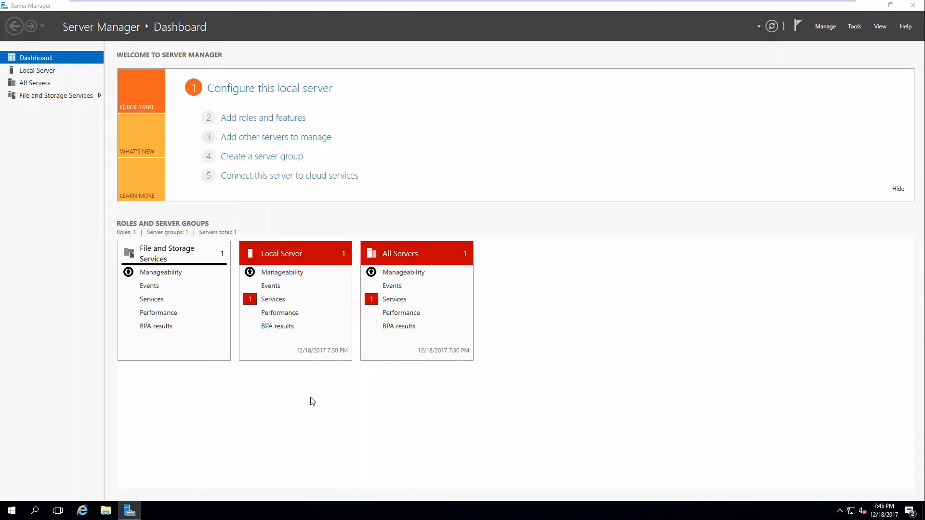
pyautogui.click(226, 220)
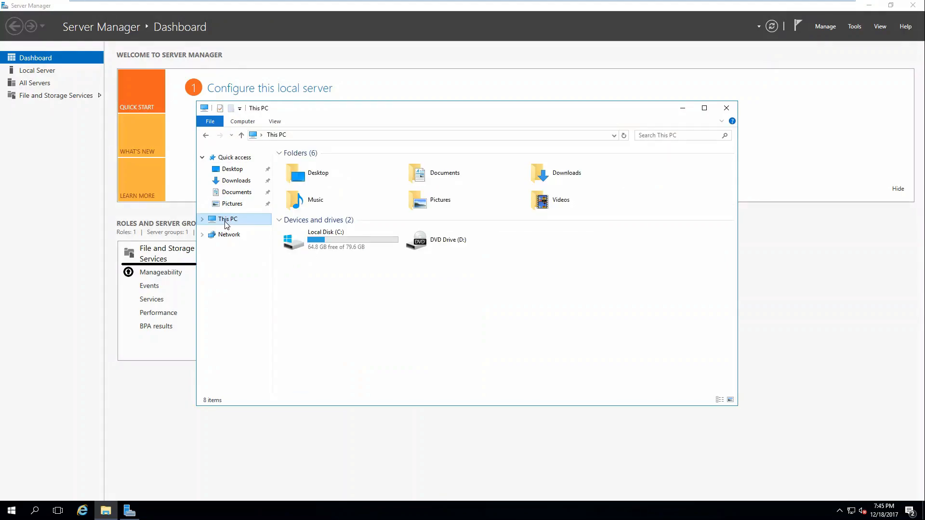
pyautogui.rightClick(225, 221)
pyautogui.click(854, 26)
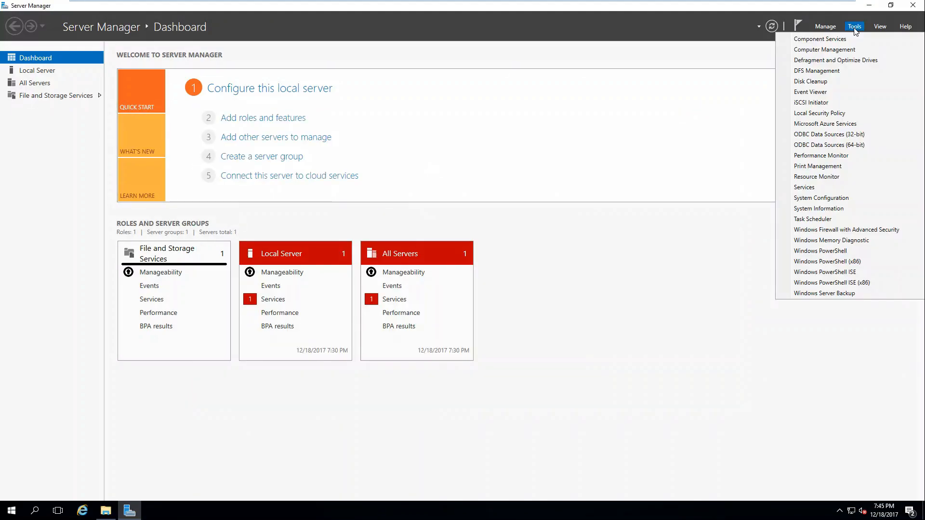
pyautogui.click(837, 50)
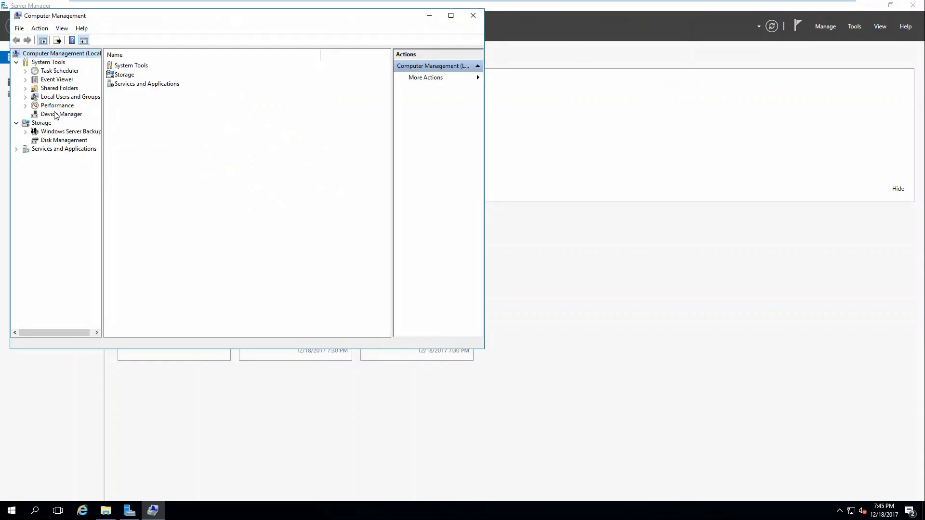
# In Disk Management, bring Disk 1 online and initialize it
pyautogui.click(56, 140)
pyautogui.rightClick(180, 268)
pyautogui.rightClick(113, 264)
pyautogui.click(136, 268)
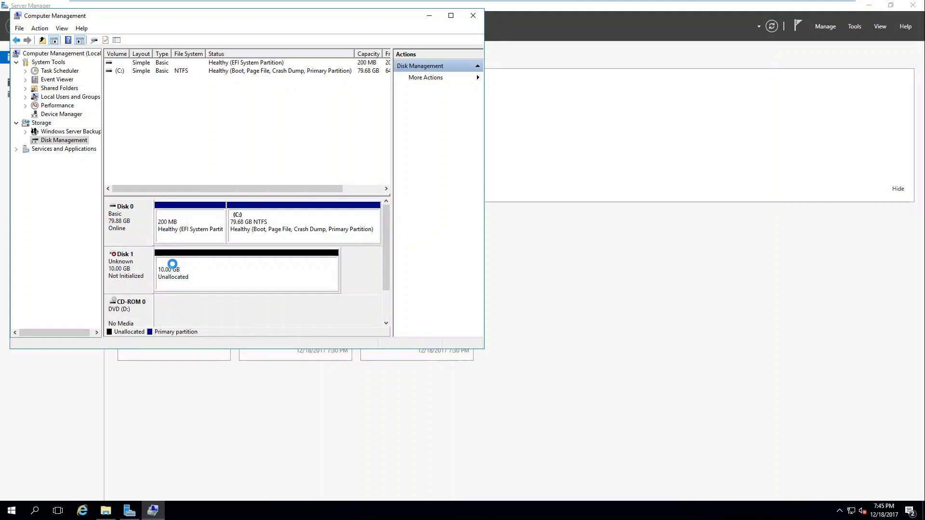
pyautogui.rightClick(137, 266)
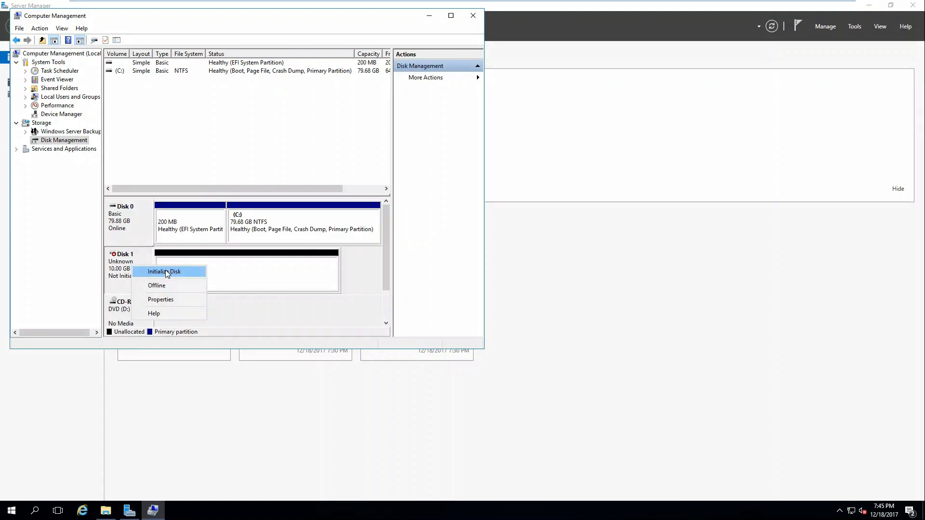
pyautogui.click(174, 271)
pyautogui.click(279, 242)
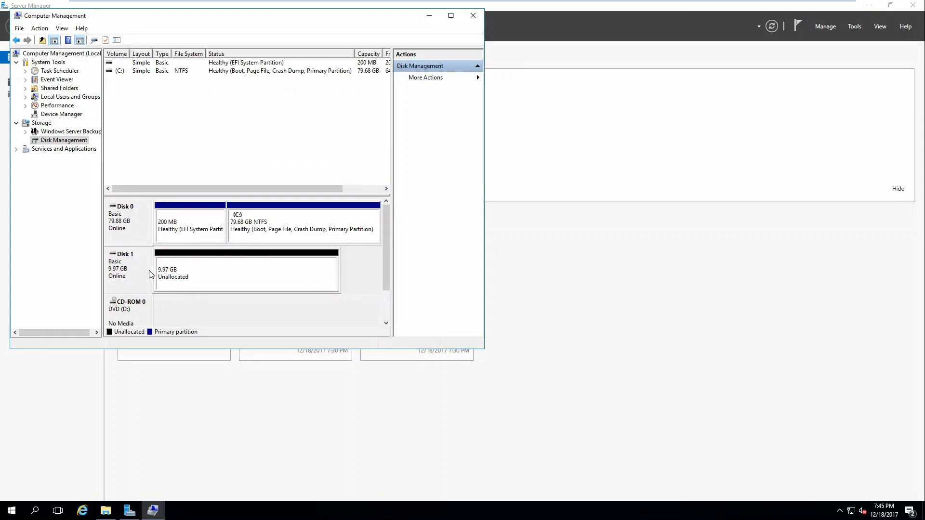
# Create a full 10206 MB simple volume on Disk 1, quick-formatted NTFS as New Volume (E:)
pyautogui.rightClick(185, 275)
pyautogui.click(217, 278)
pyautogui.click(294, 236)
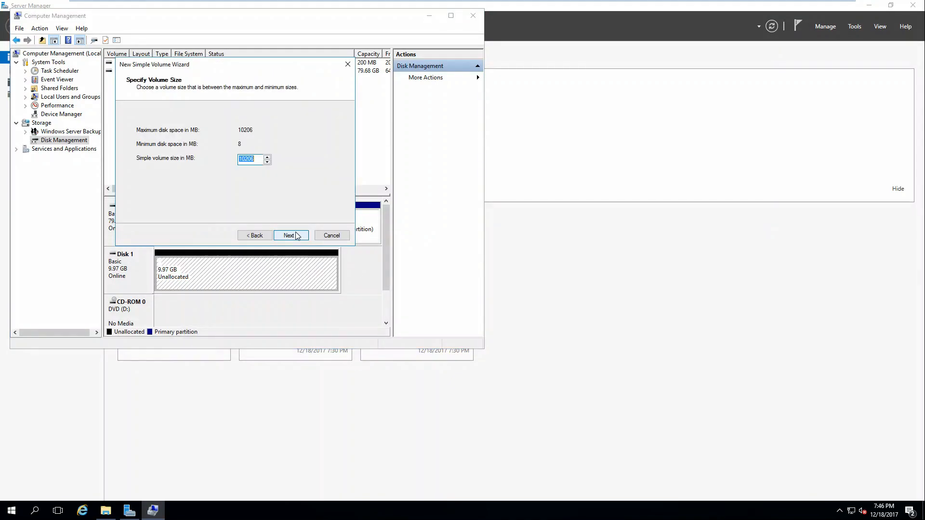
pyautogui.click(296, 236)
pyautogui.click(296, 236)
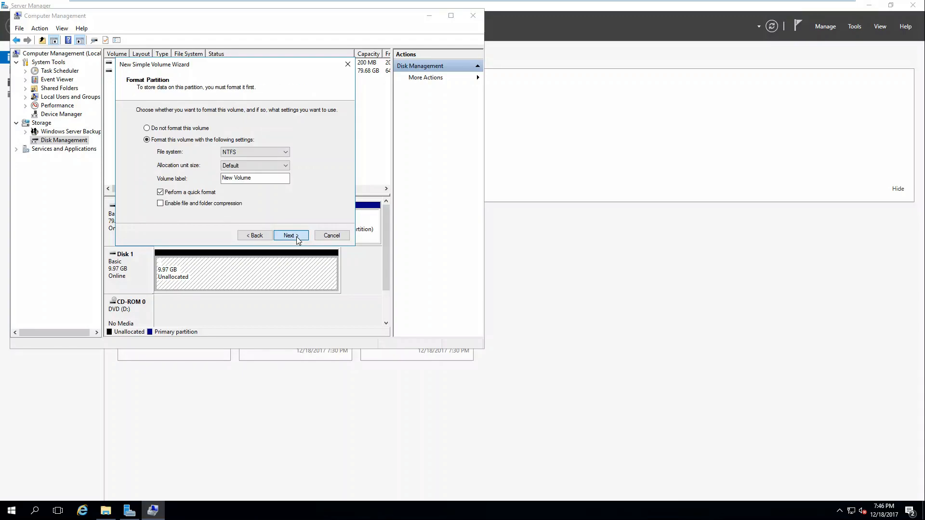
pyautogui.click(294, 236)
pyautogui.click(294, 236)
pyautogui.moveTo(500, 5)
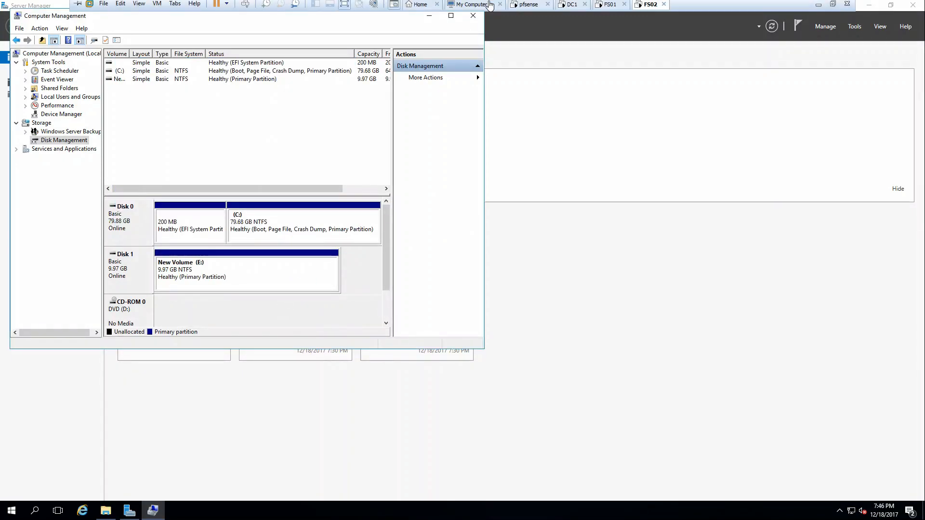
# On FS01's wizard, enable FS02's membership with a new local path E:\New folder
pyautogui.click(608, 7)
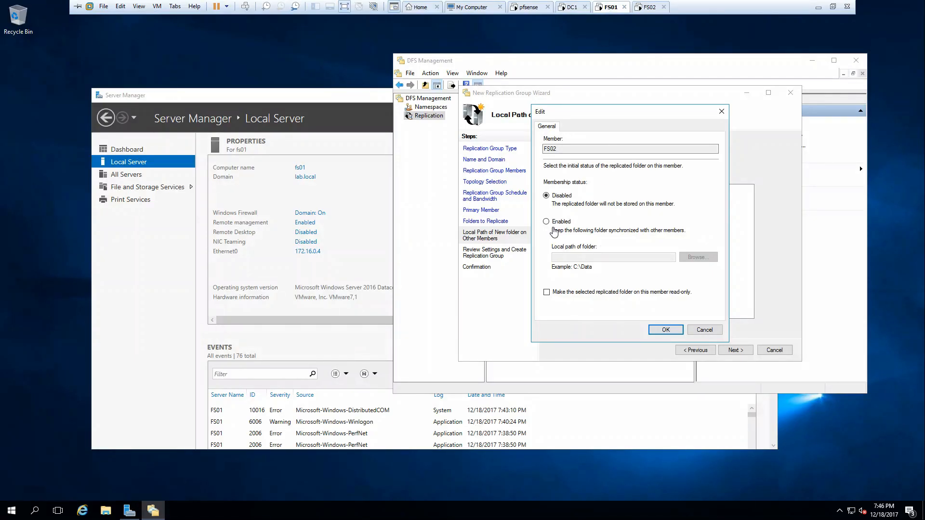
pyautogui.click(558, 222)
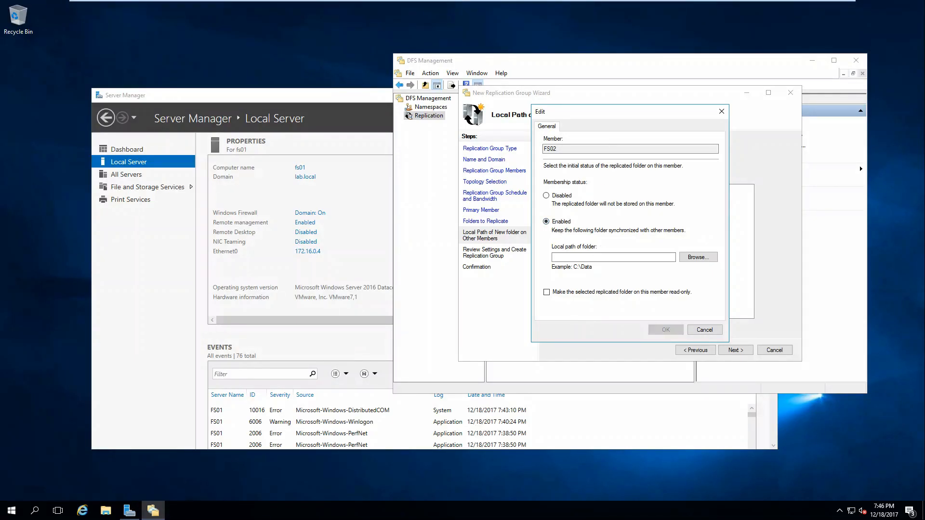
pyautogui.click(699, 257)
pyautogui.click(415, 239)
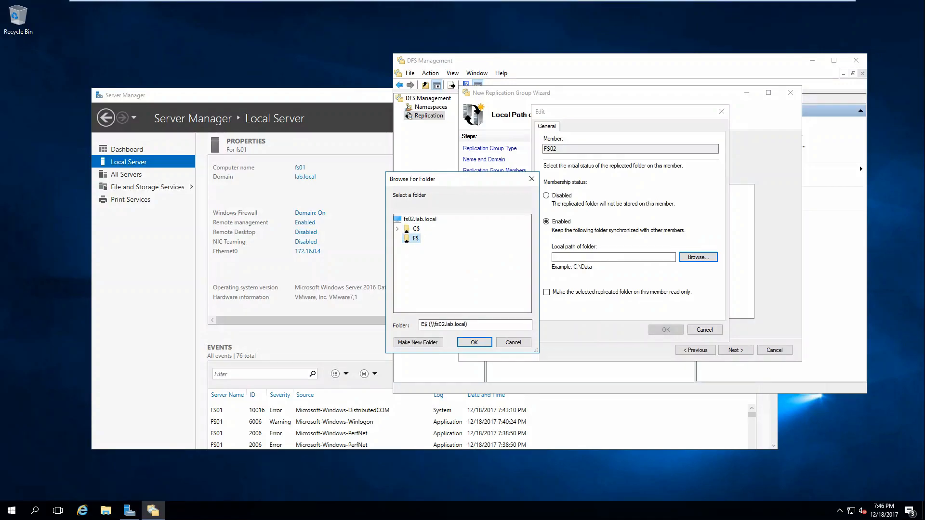
pyautogui.click(423, 342)
pyautogui.press('Return')
pyautogui.press('Return')
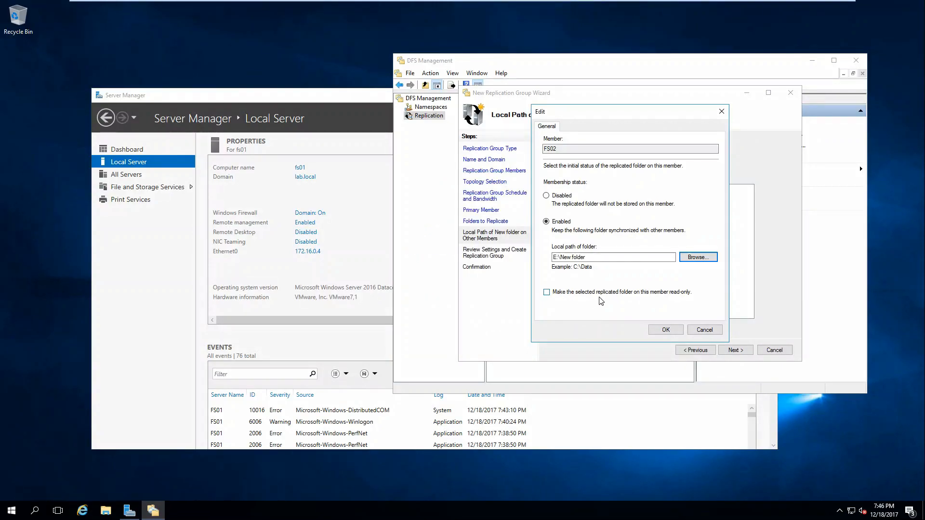
pyautogui.click(665, 331)
# Review the settings, create the testrep replication group, and close the wizard
pyautogui.click(735, 350)
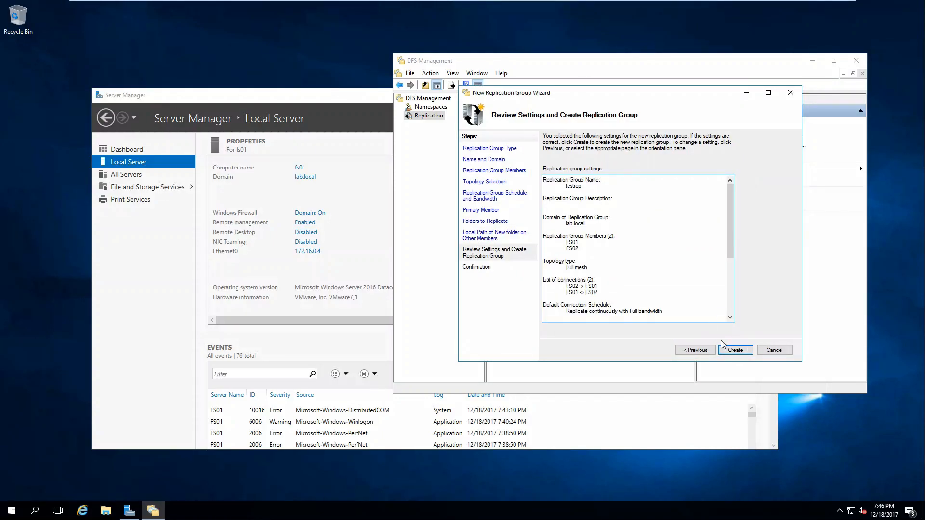
pyautogui.click(735, 350)
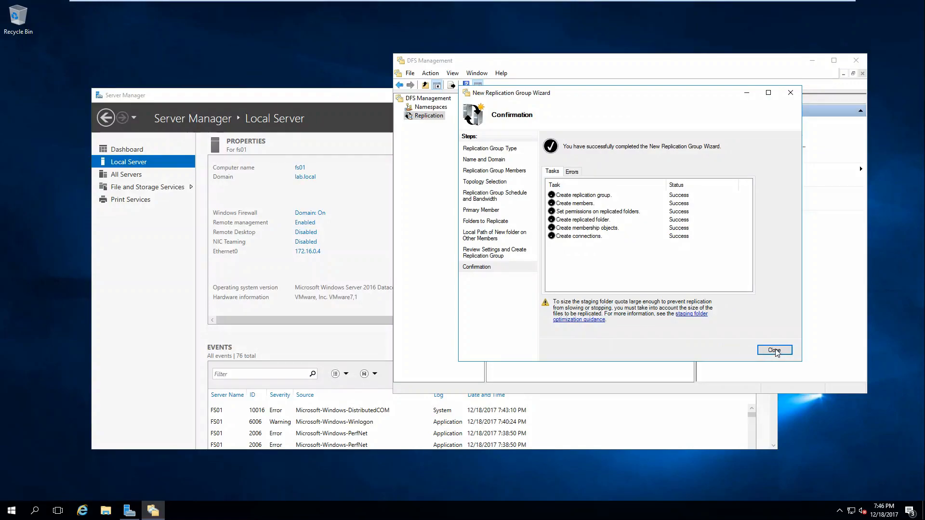
pyautogui.click(776, 352)
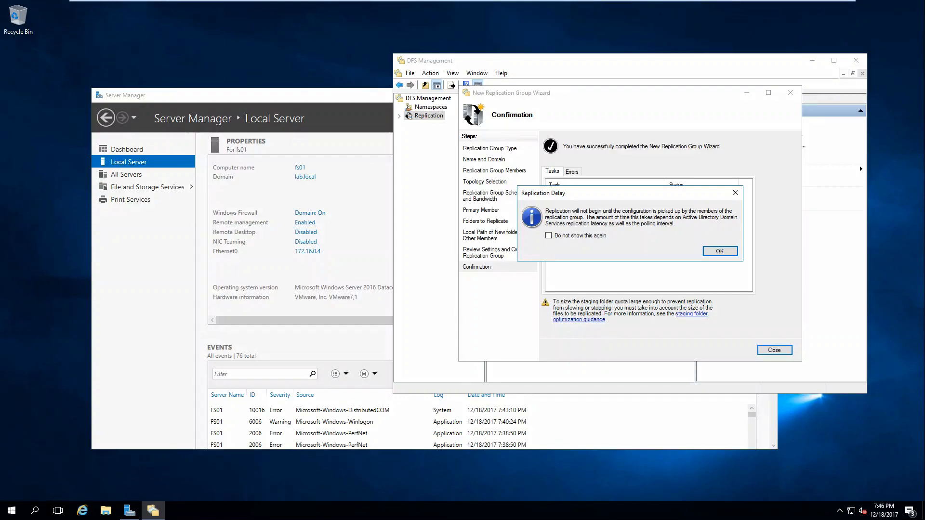
# Dismiss the replication delay notice, select testrep, and verify its topology
pyautogui.click(718, 252)
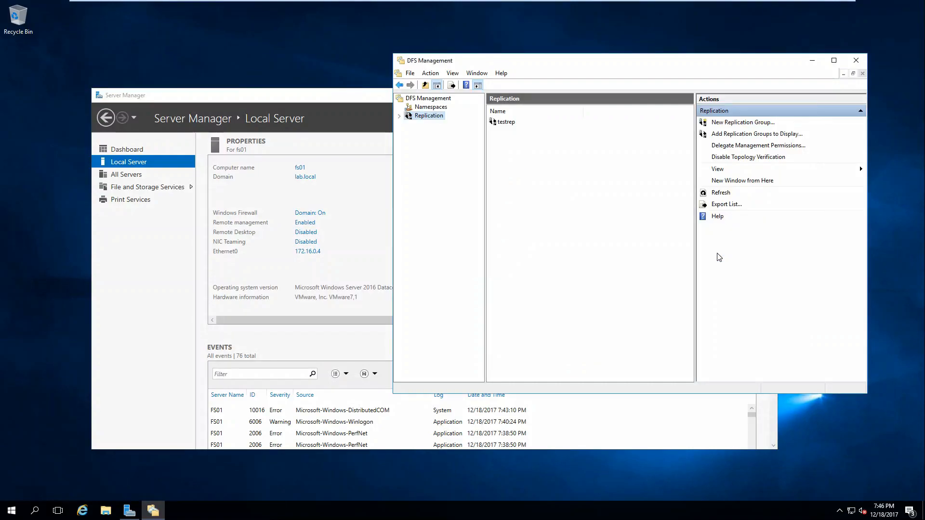
pyautogui.doubleClick(419, 119)
pyautogui.click(425, 127)
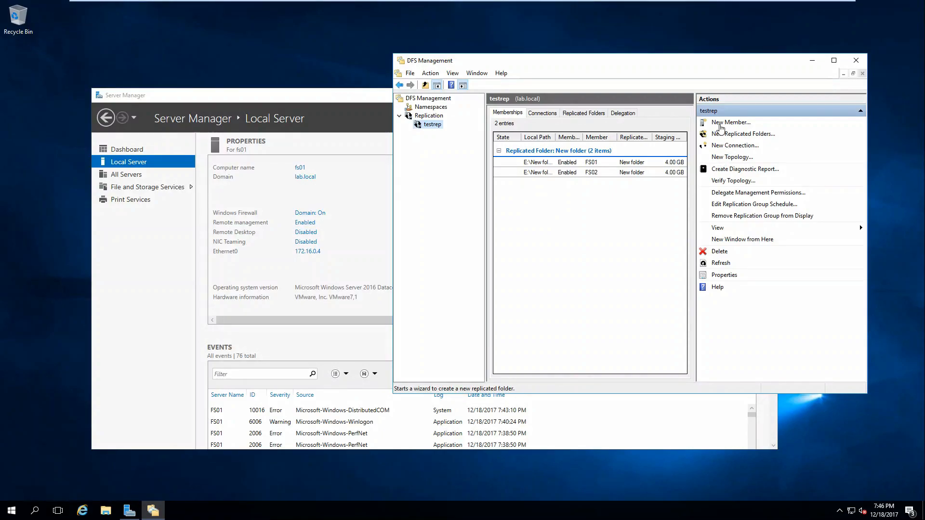
pyautogui.click(724, 181)
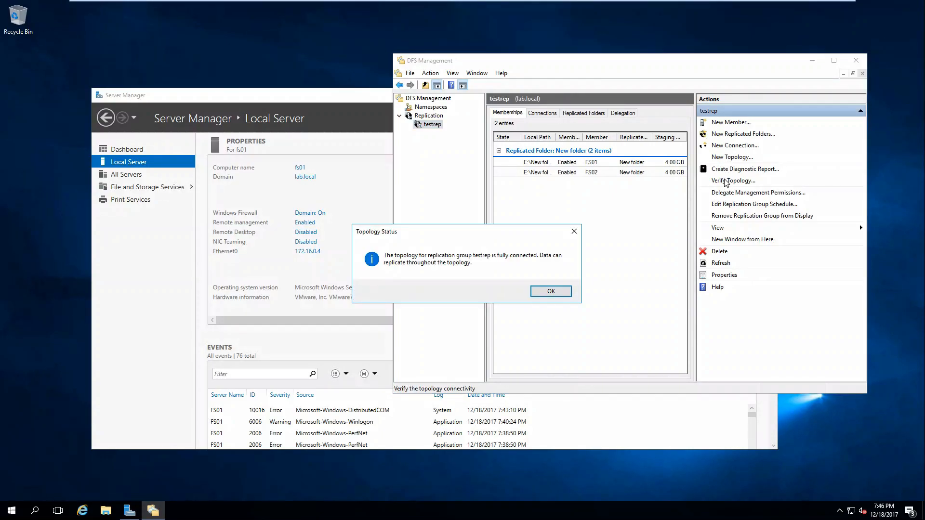
pyautogui.click(549, 292)
# Check testrep's connections between FS01 and FS02 and its Not Published New folder
pyautogui.click(550, 114)
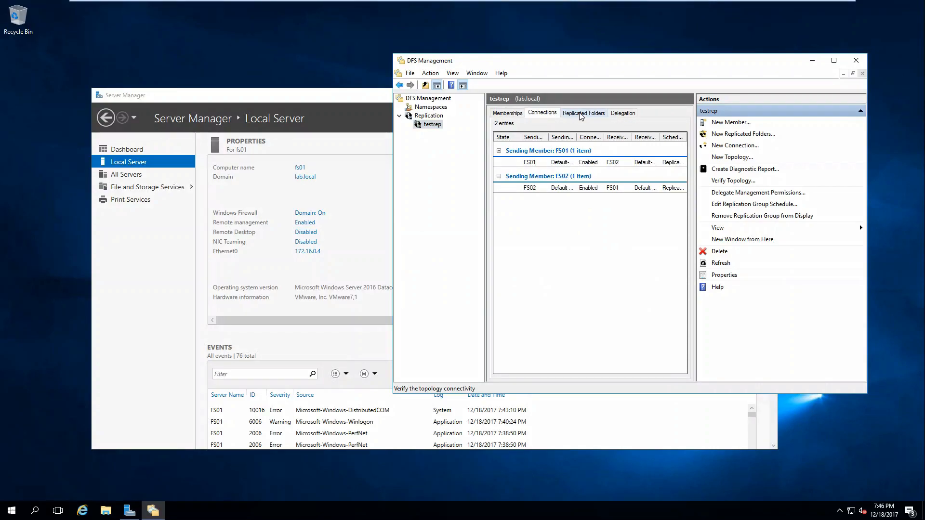
pyautogui.doubleClick(596, 62)
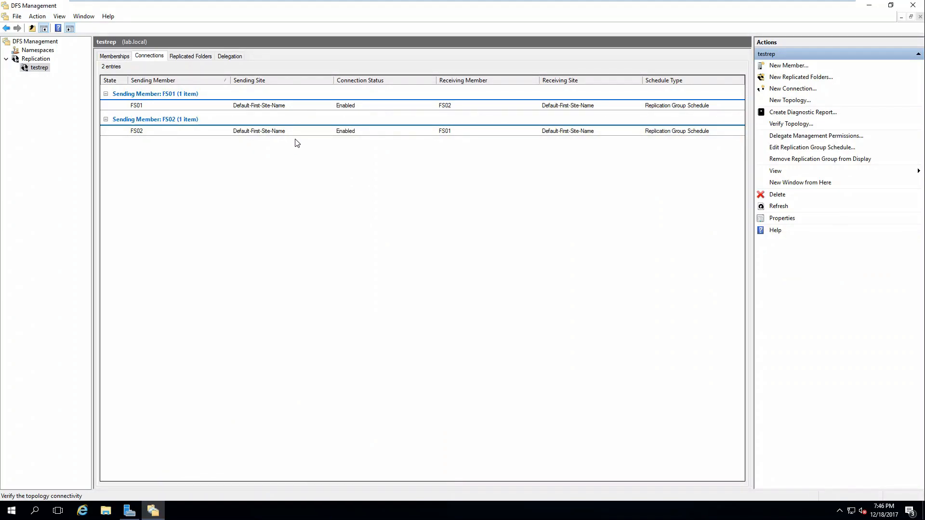
pyautogui.click(188, 58)
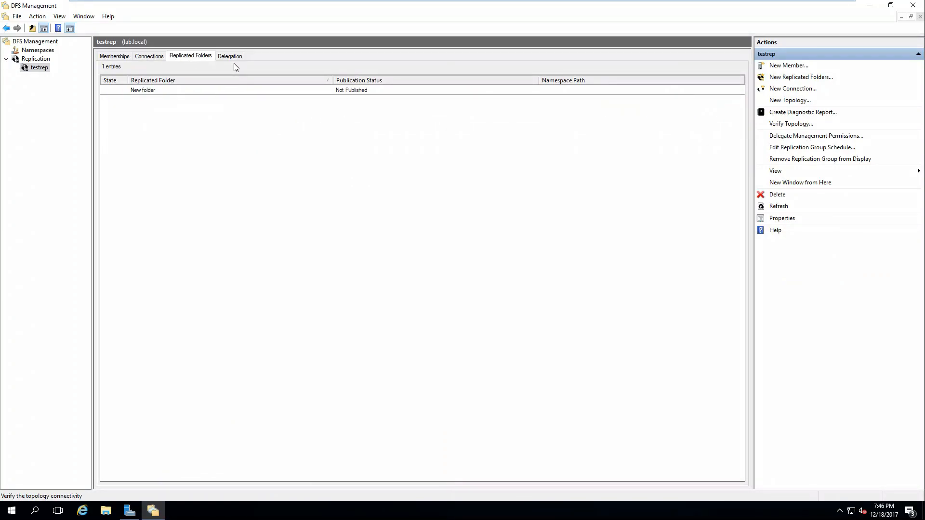
pyautogui.click(221, 91)
pyautogui.rightClick(220, 92)
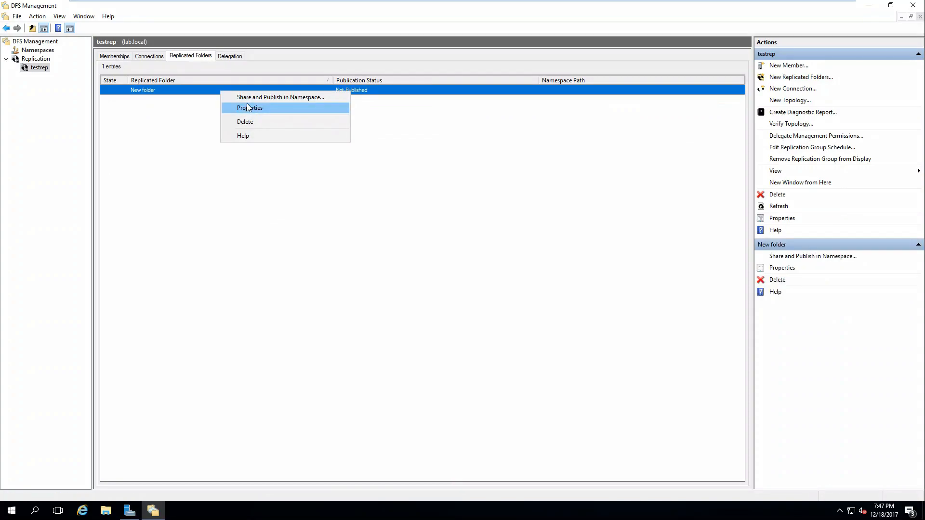
pyautogui.click(252, 274)
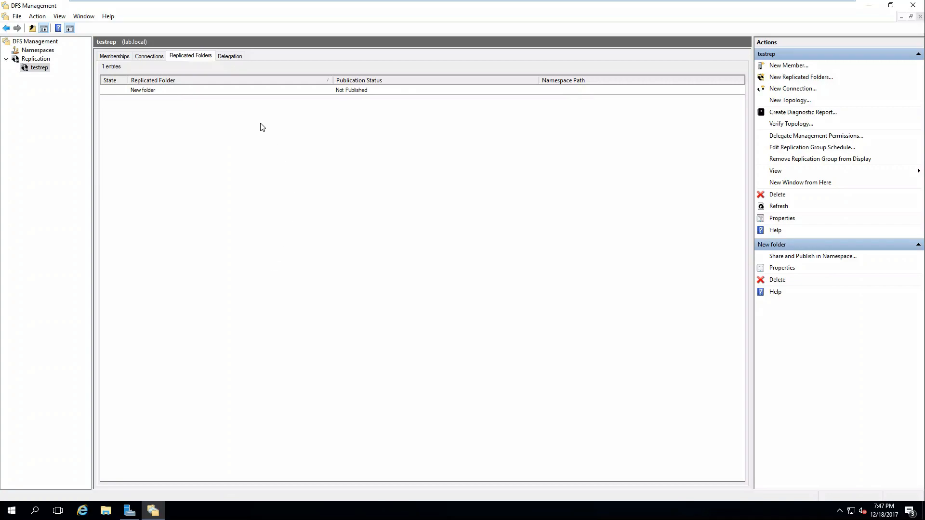
# Create a subfolder named test inside FS01's E:\New folder, then switch to FS02
pyautogui.click(108, 510)
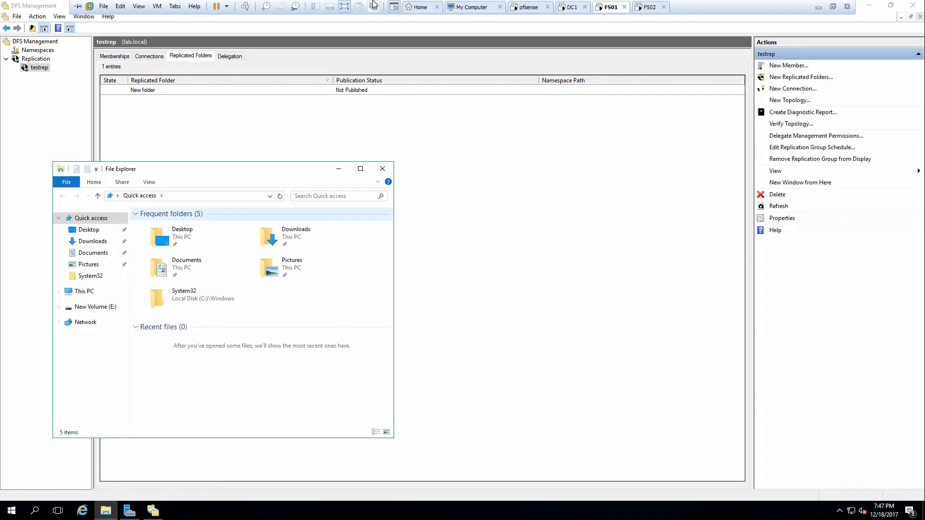
pyautogui.click(94, 306)
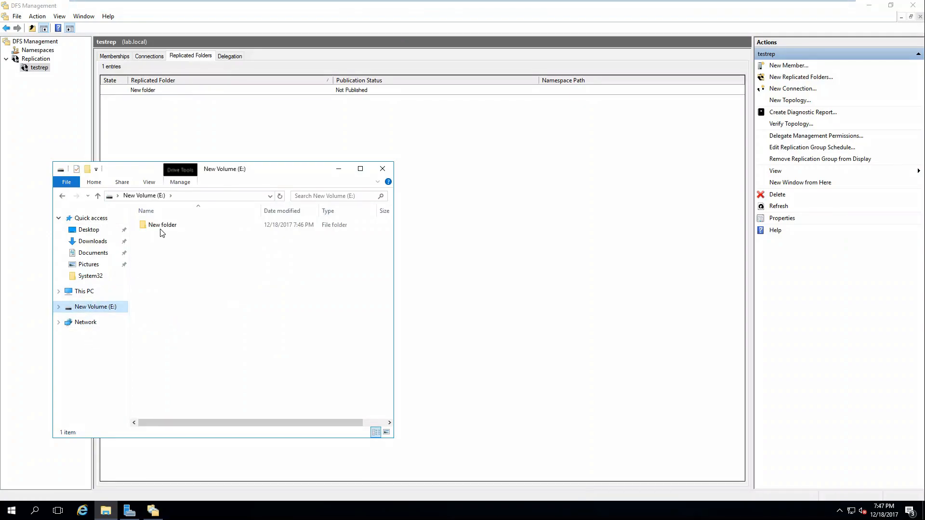
pyautogui.rightClick(186, 291)
pyautogui.moveTo(215, 406)
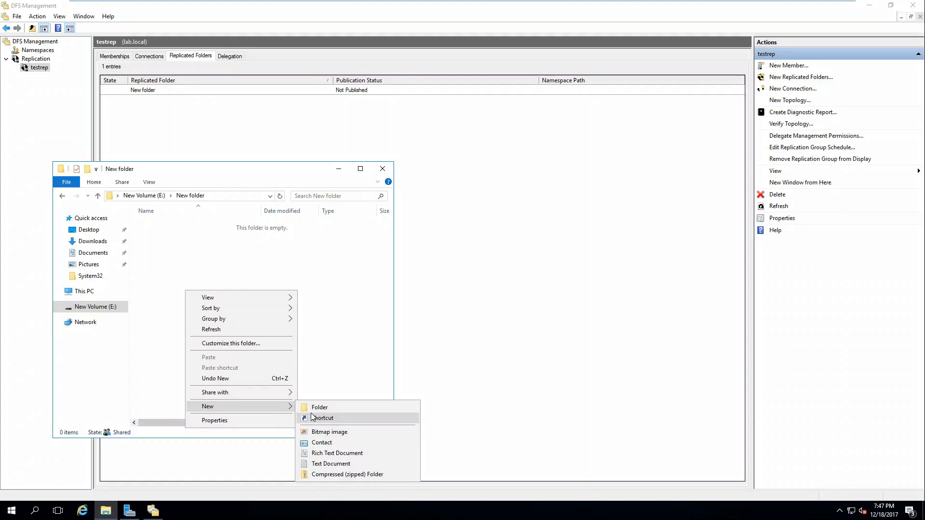
pyautogui.click(316, 406)
pyautogui.write('test')
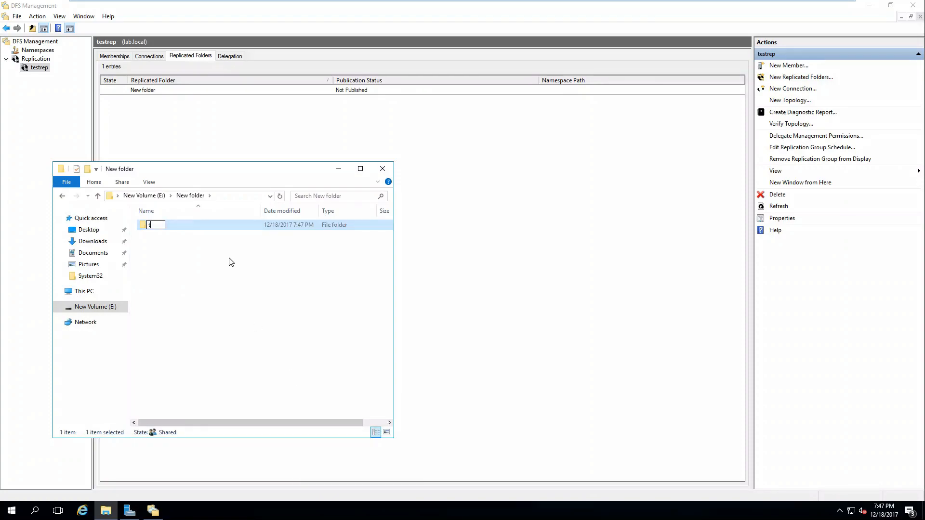
pyautogui.click(225, 288)
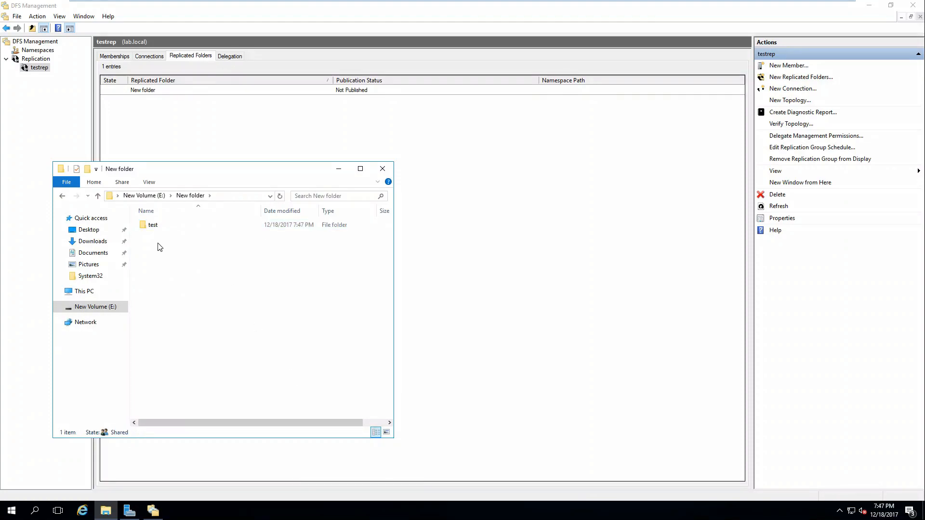
pyautogui.moveTo(509, 4)
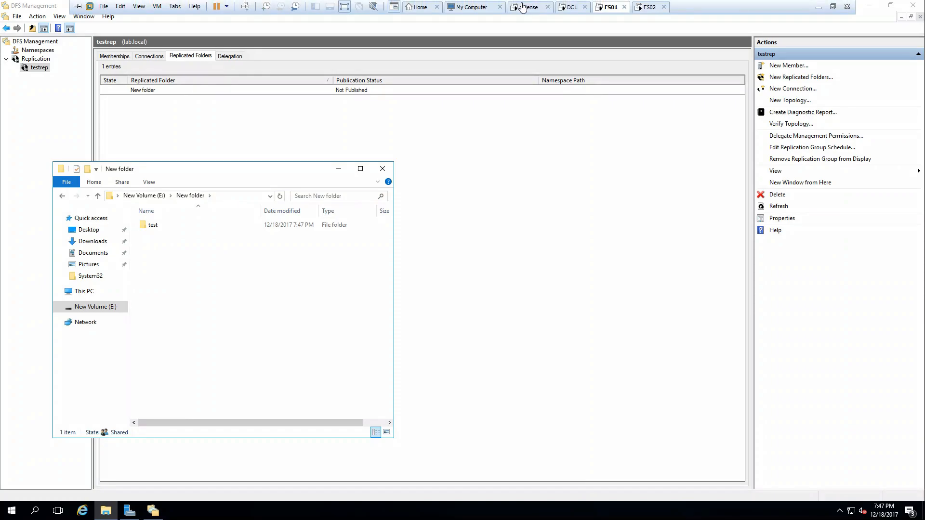
pyautogui.click(645, 9)
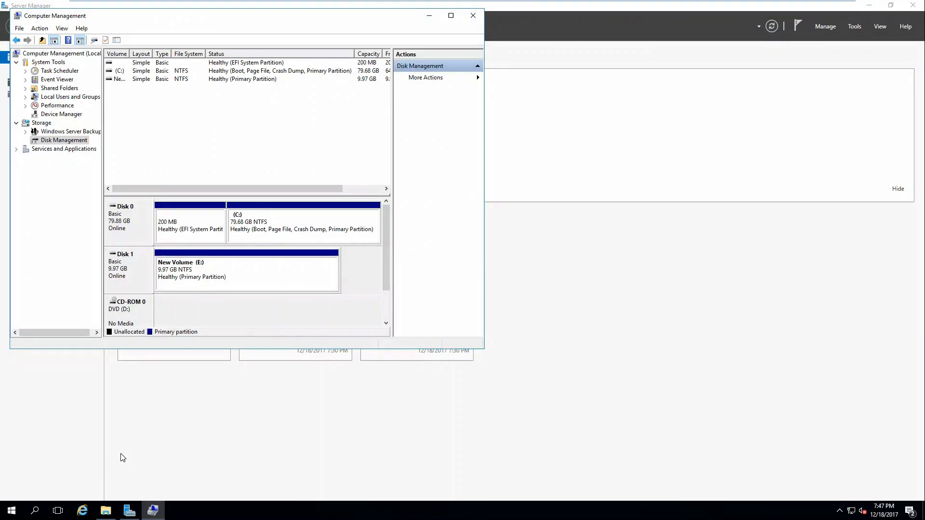
# Browse to E:\New folder on FS02 and confirm it is still empty
pyautogui.click(105, 511)
pyautogui.doubleClick(570, 239)
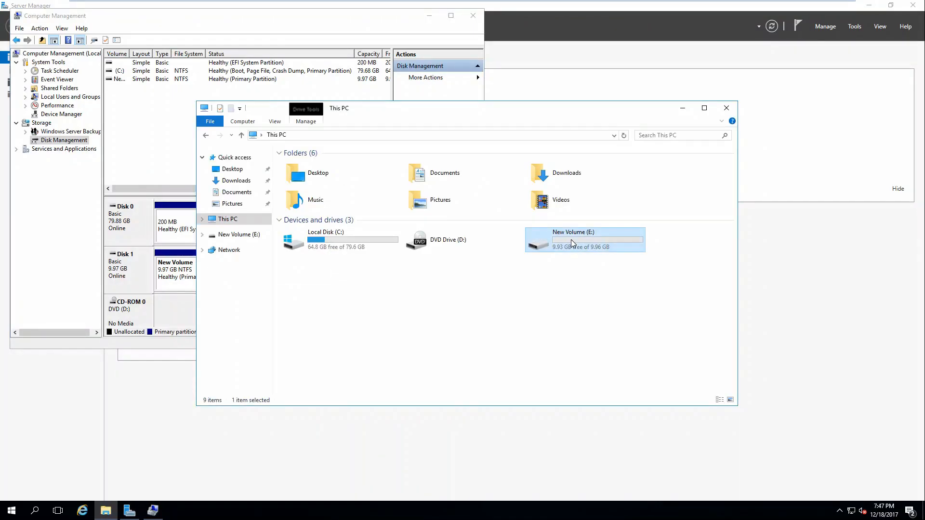
pyautogui.doubleClick(317, 167)
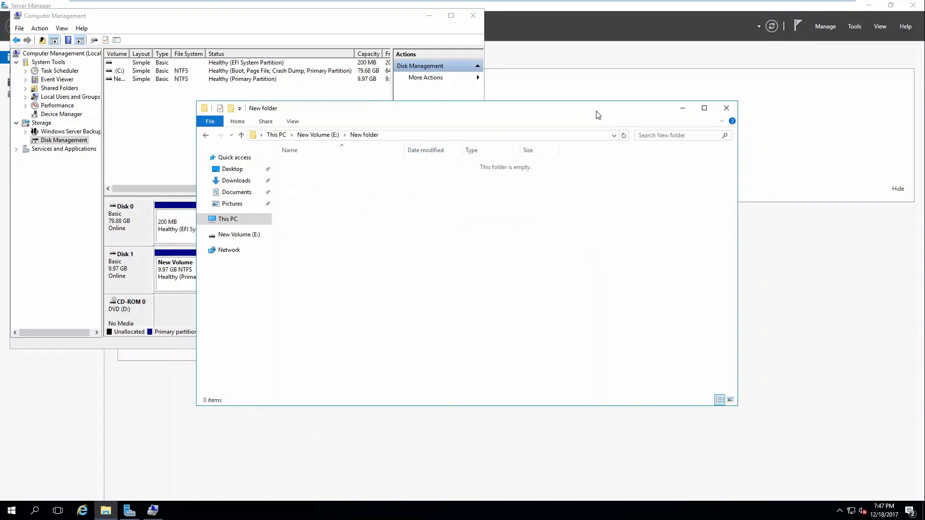
pyautogui.moveTo(534, 110); pyautogui.dragTo(751, 83)
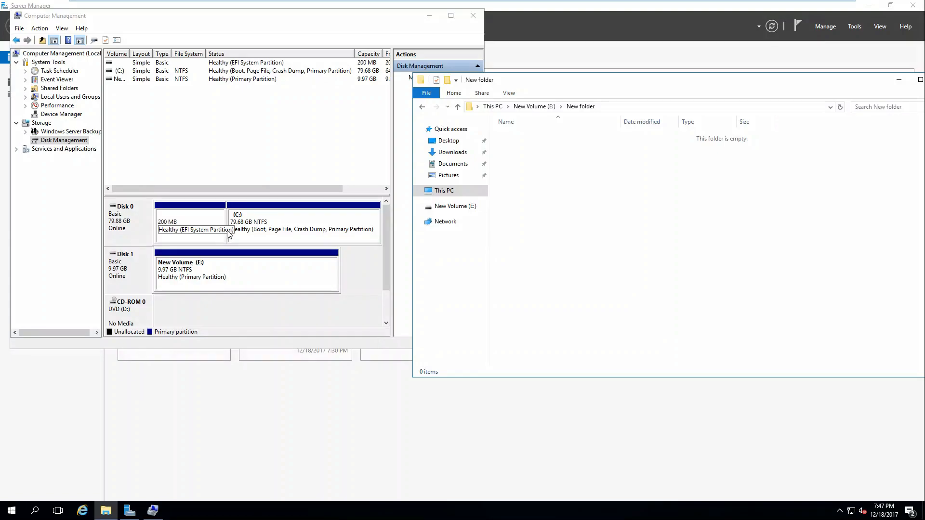
# Restart FS02, giving a planned recovery shutdown reason
pyautogui.click(10, 511)
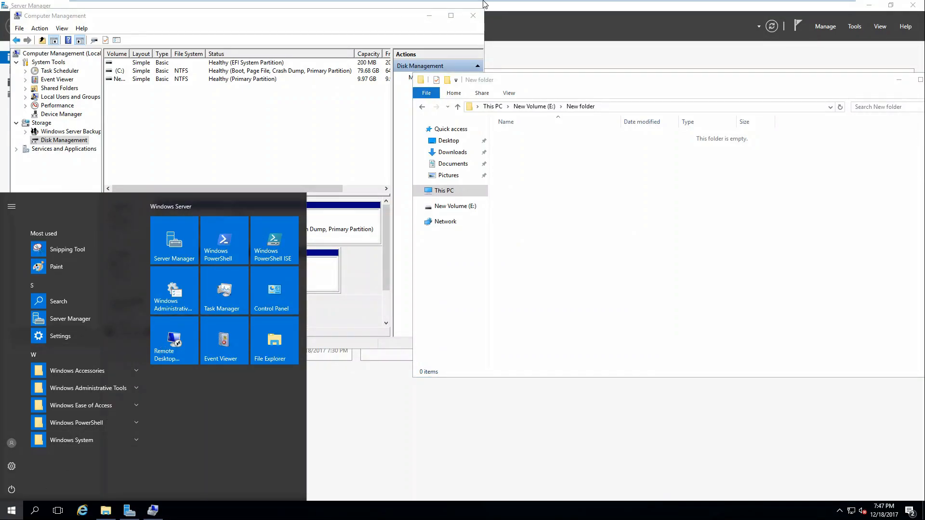
pyautogui.click(575, 200)
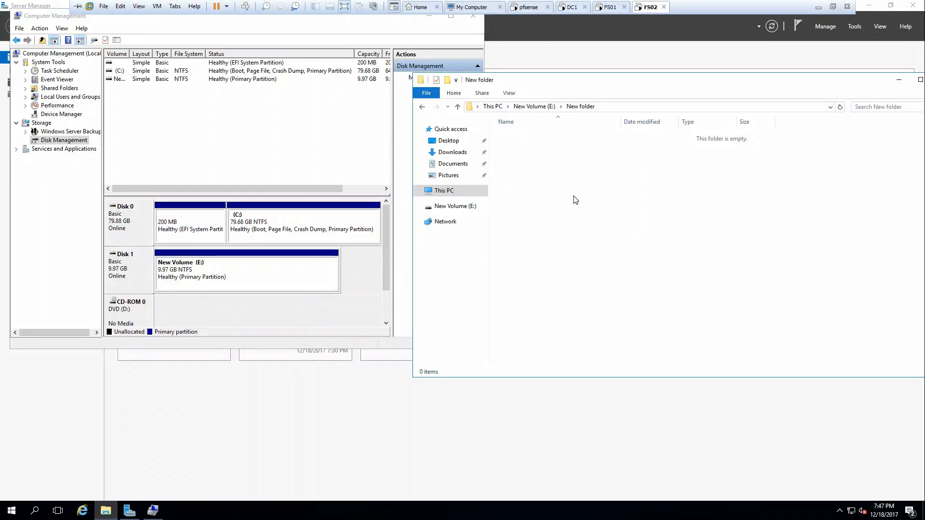
pyautogui.click(10, 510)
pyautogui.click(11, 490)
pyautogui.click(22, 448)
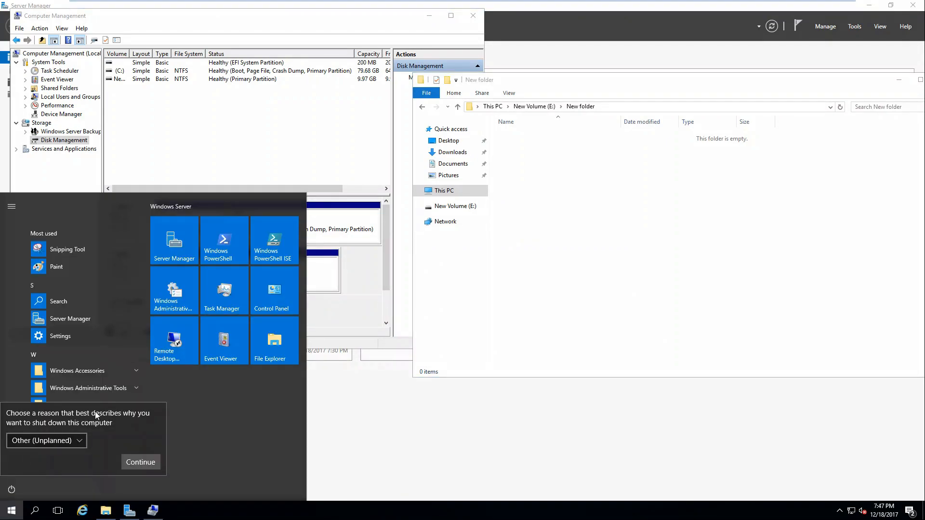
pyautogui.click(50, 442)
pyautogui.click(52, 457)
pyautogui.click(131, 461)
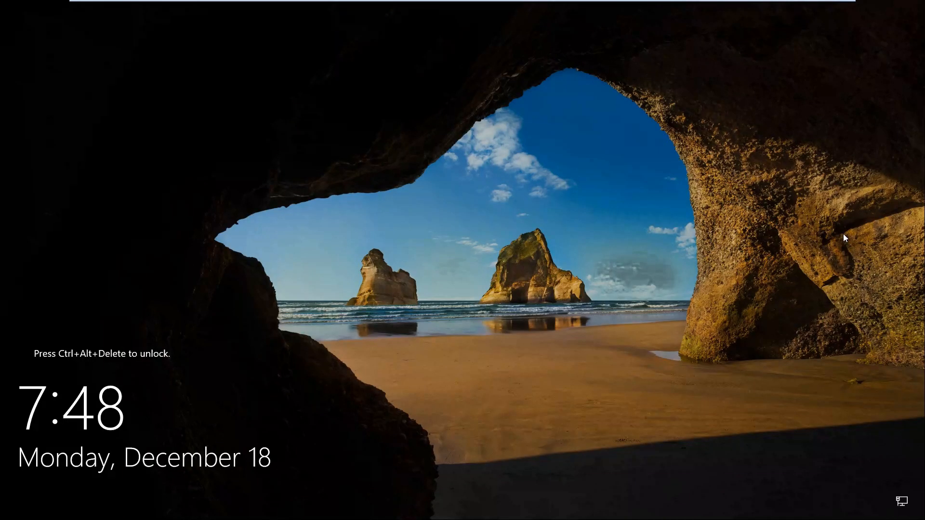
# Sign back in to FS02 with Ctrl+Alt+Del and the account password
pyautogui.hotkey('ctrl', 'alt', 'Delete')
pyautogui.write('•••••••')
pyautogui.press('Return')
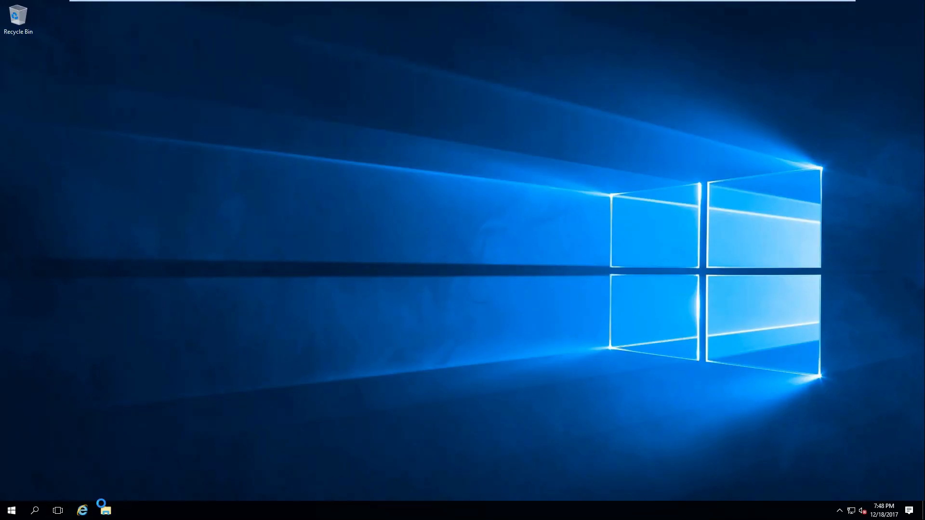
pyautogui.press('super+e')
# Open E:\New folder on FS02 and confirm the replicated test folder is there
pyautogui.click(427, 207)
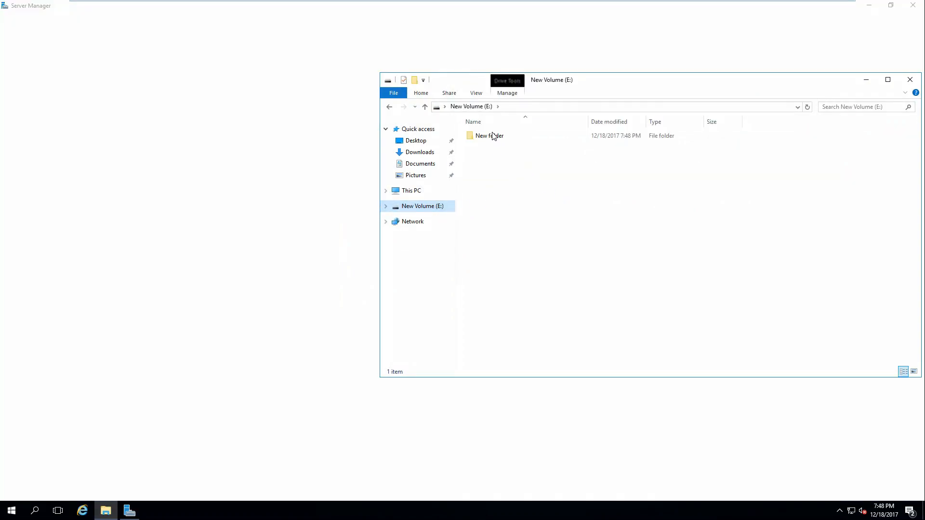
pyautogui.doubleClick(495, 136)
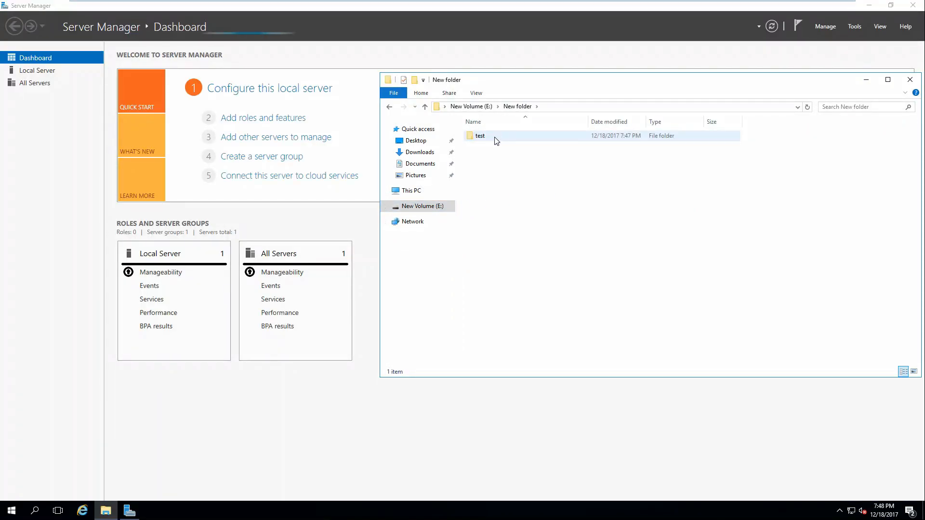
pyautogui.moveTo(518, 2)
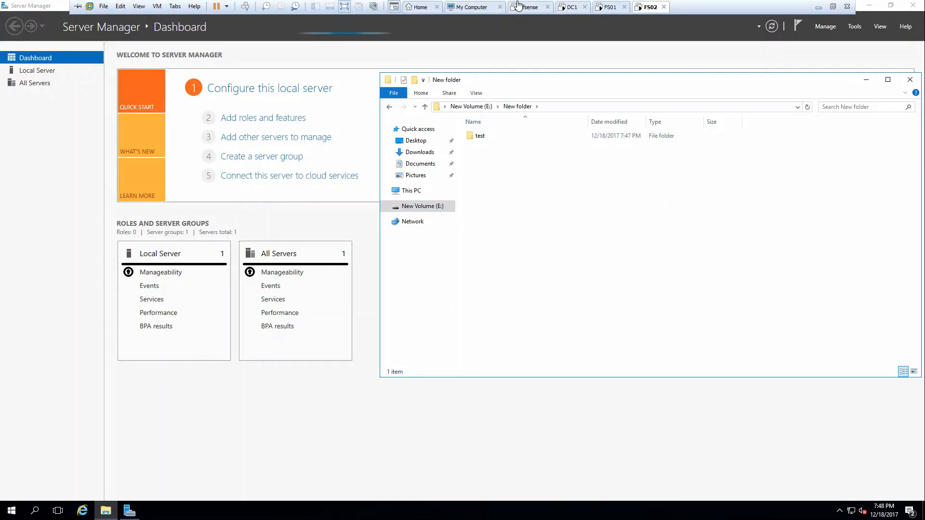
pyautogui.click(505, 139)
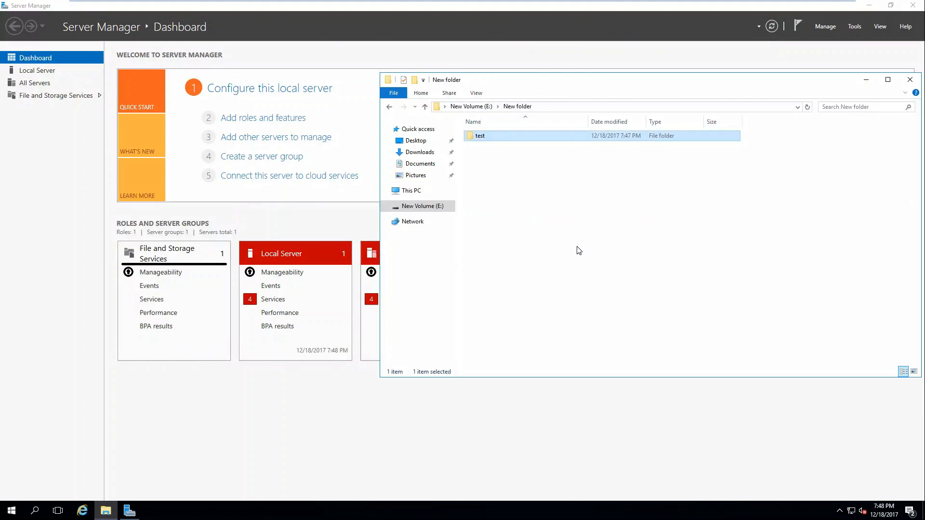
pyautogui.click(771, 244)
# Create a new subfolder beside test, declining the merge, and rename it test2
pyautogui.rightClick(525, 201)
pyautogui.moveTo(553, 305)
pyautogui.click(657, 307)
pyautogui.write('test')
pyautogui.press('Return')
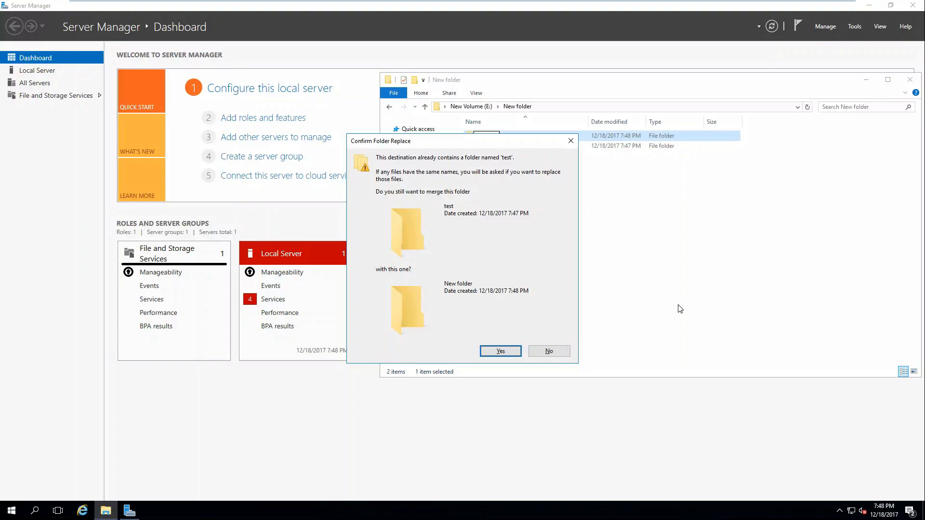
pyautogui.click(533, 356)
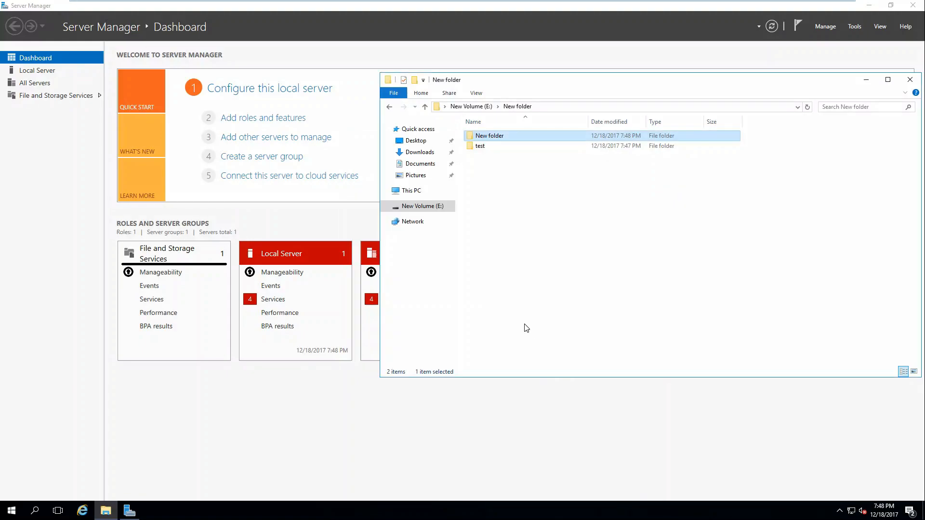
pyautogui.rightClick(496, 136)
pyautogui.click(520, 293)
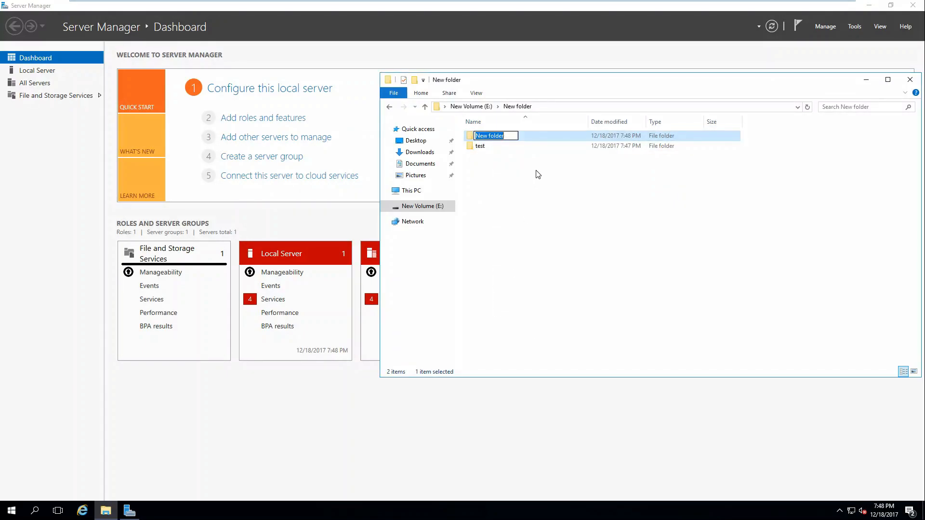
pyautogui.write('test2')
pyautogui.press('Return')
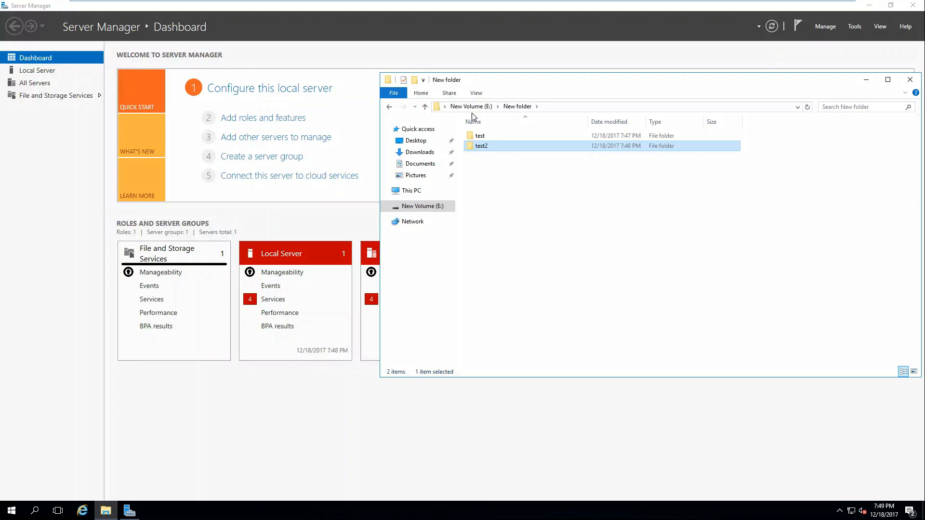
# Switch to FS01 and refresh E:\New folder to reveal the replicated test2 folder
pyautogui.click(614, 10)
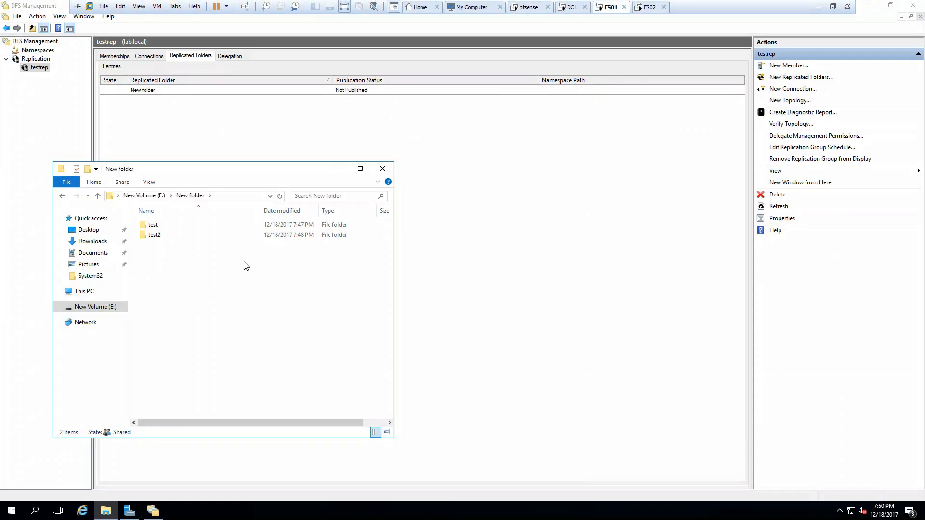
pyautogui.click(280, 196)
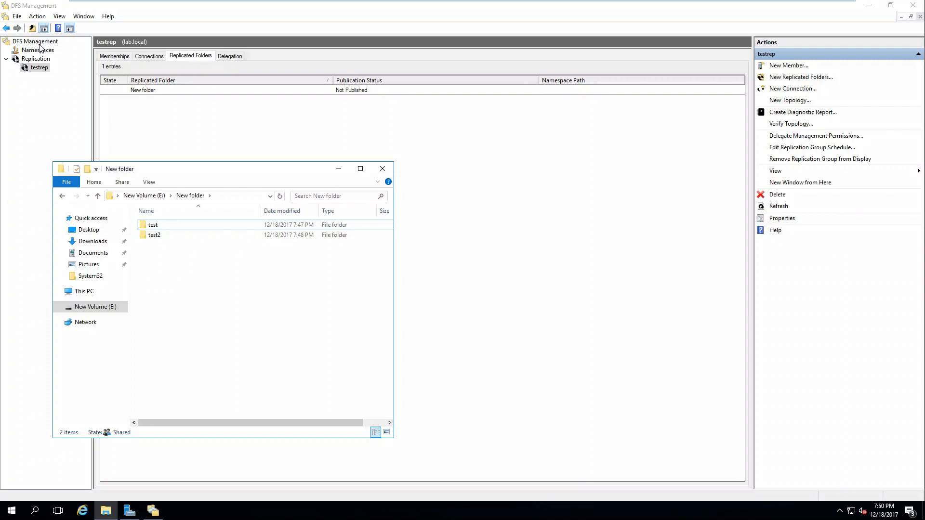
# Start Share and Publish in Namespace for New folder and pass the share review step
pyautogui.rightClick(135, 90)
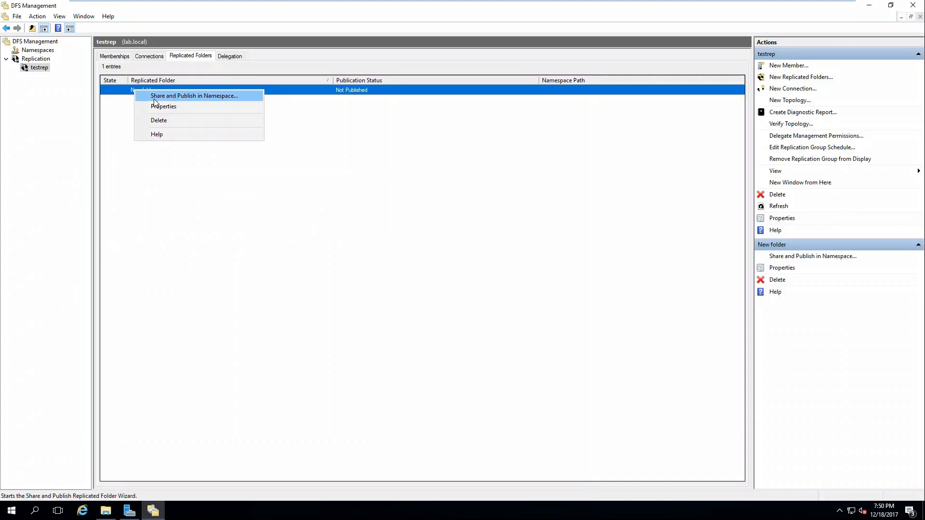
pyautogui.click(156, 97)
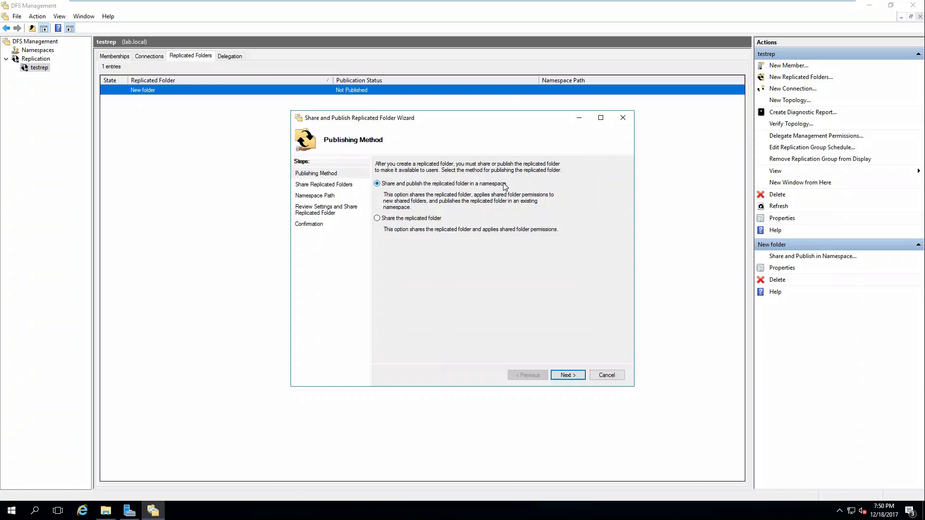
pyautogui.click(568, 377)
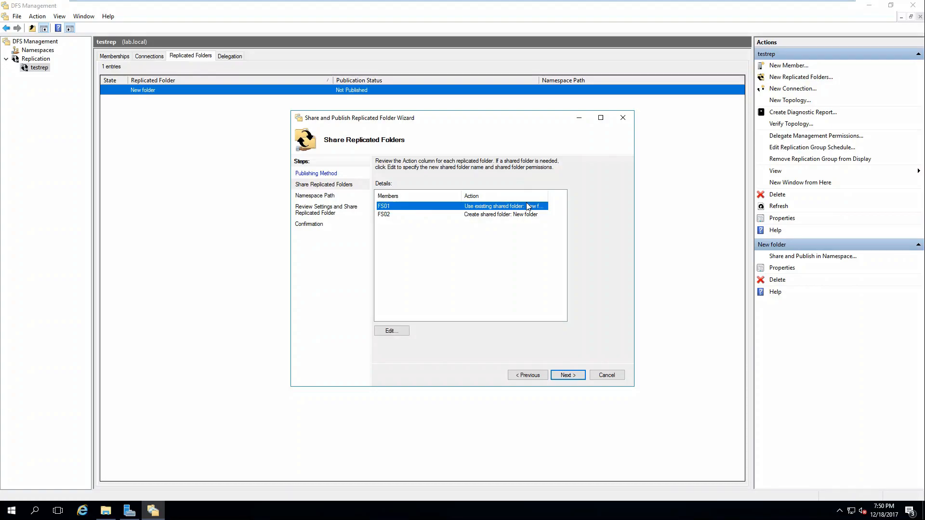
pyautogui.click(543, 195)
pyautogui.doubleClick(545, 195)
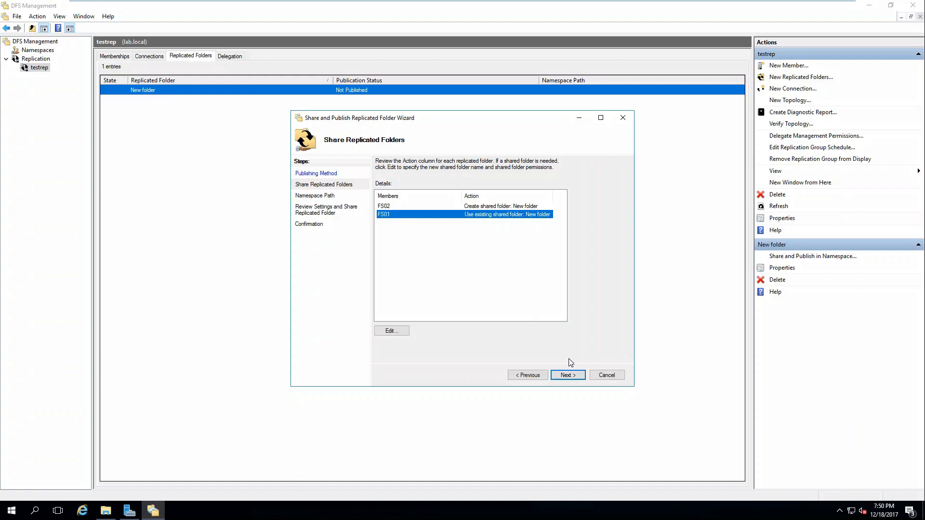
pyautogui.click(577, 374)
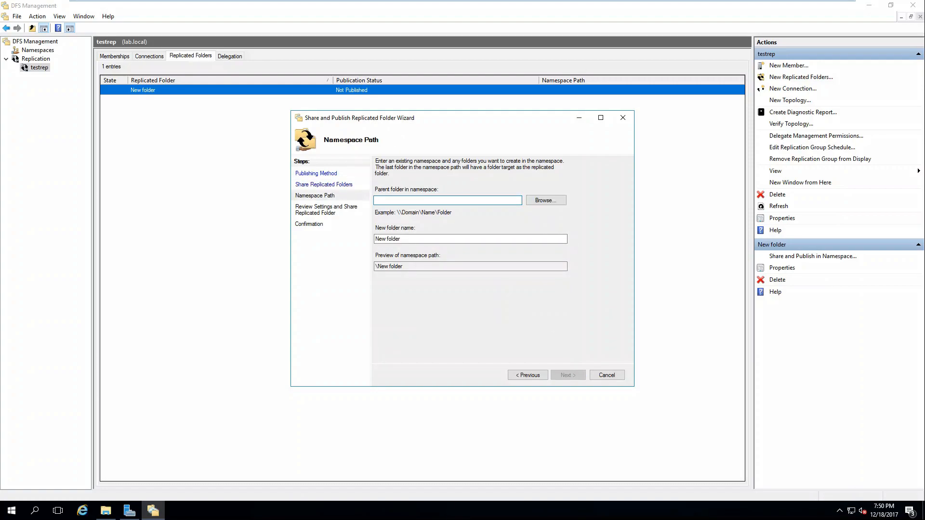
# Find no existing namespaces in lab.local and launch the New Namespace wizard
pyautogui.click(545, 200)
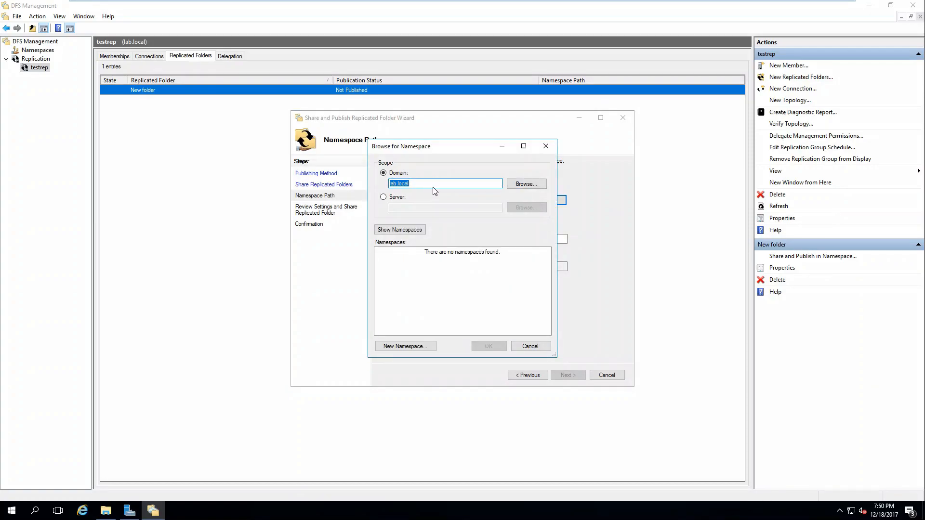
pyautogui.click(406, 230)
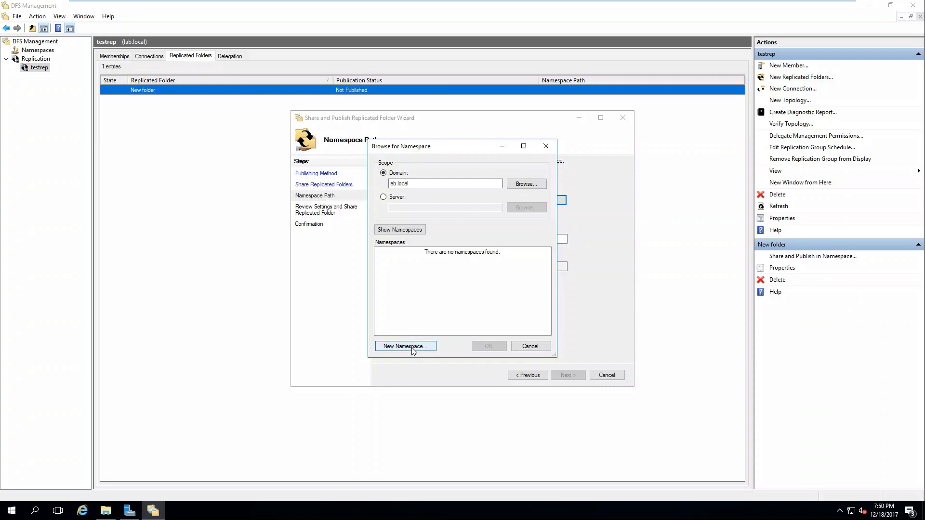
pyautogui.click(528, 347)
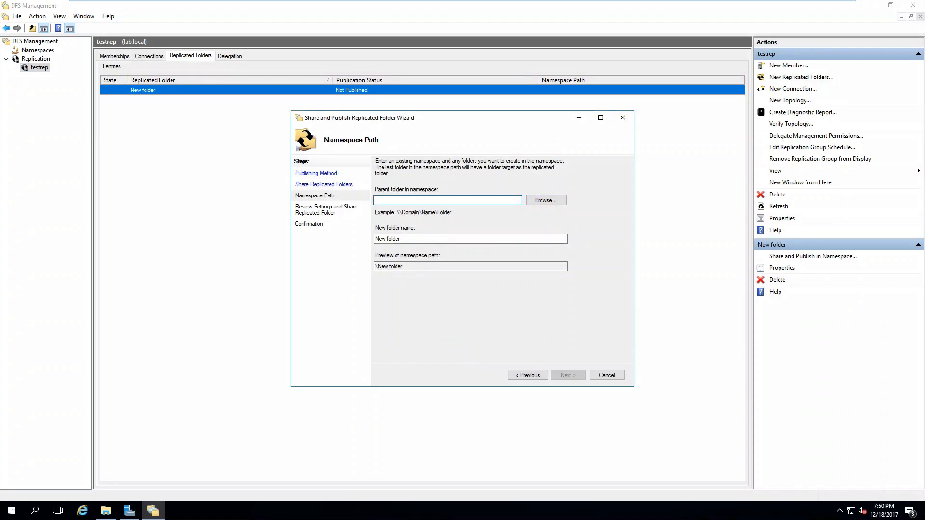
pyautogui.click(545, 201)
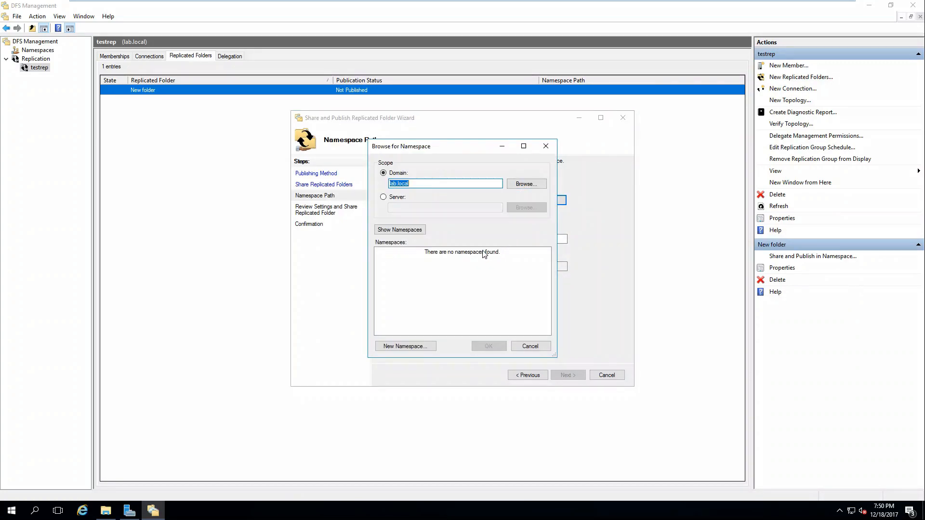
pyautogui.click(413, 346)
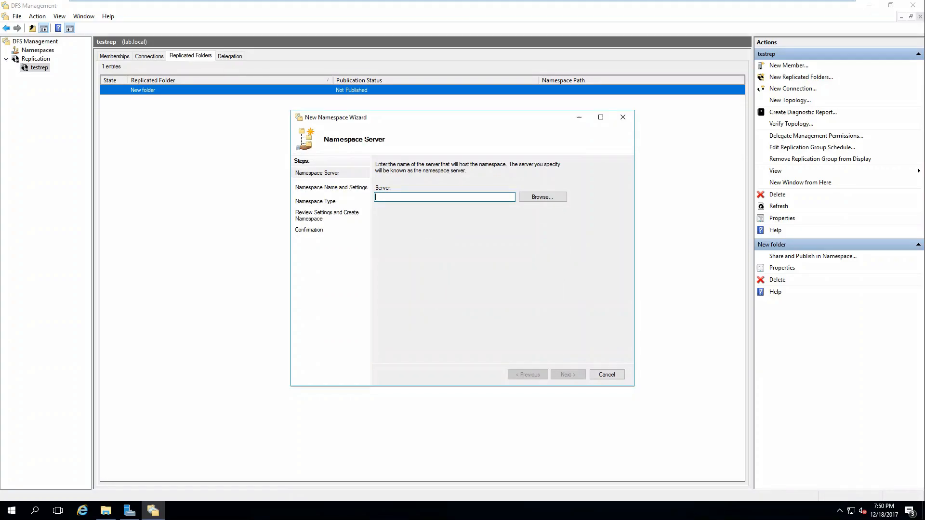
# Create domain-based namespace dfstest on server fs01, giving \\lab.local\dfstest
pyautogui.moveTo(537, 1)
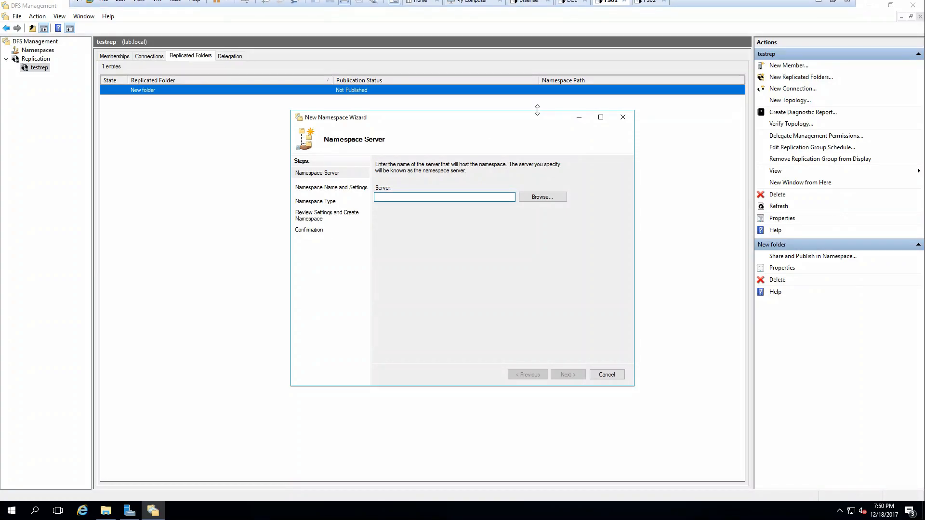
pyautogui.write('fs01')
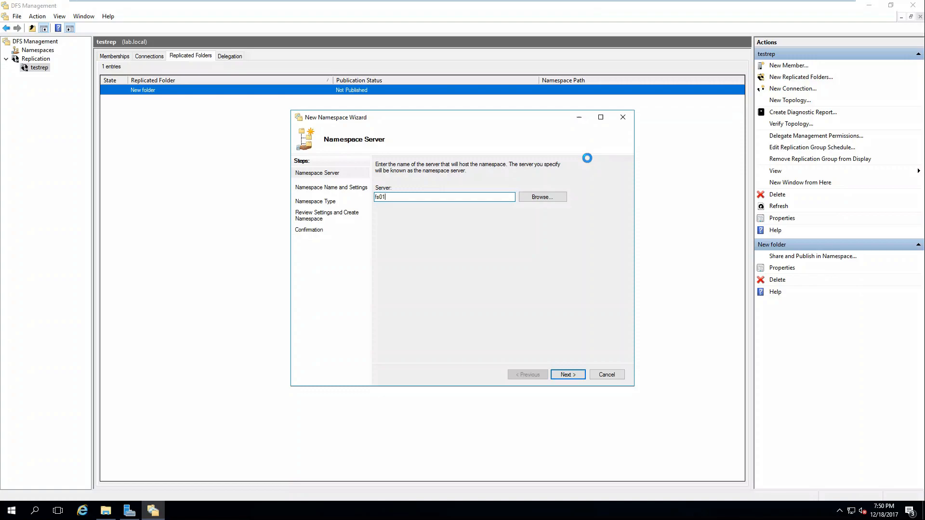
pyautogui.press('Return')
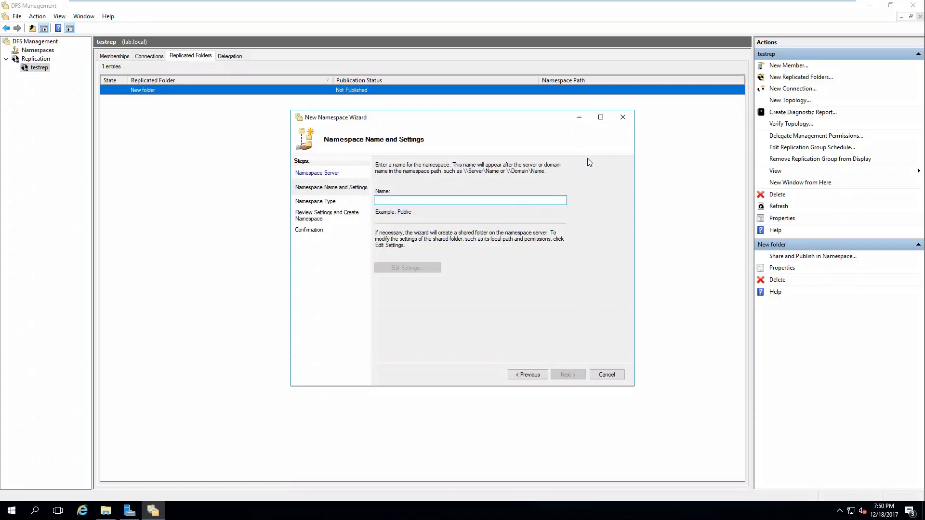
pyautogui.write('dfstest')
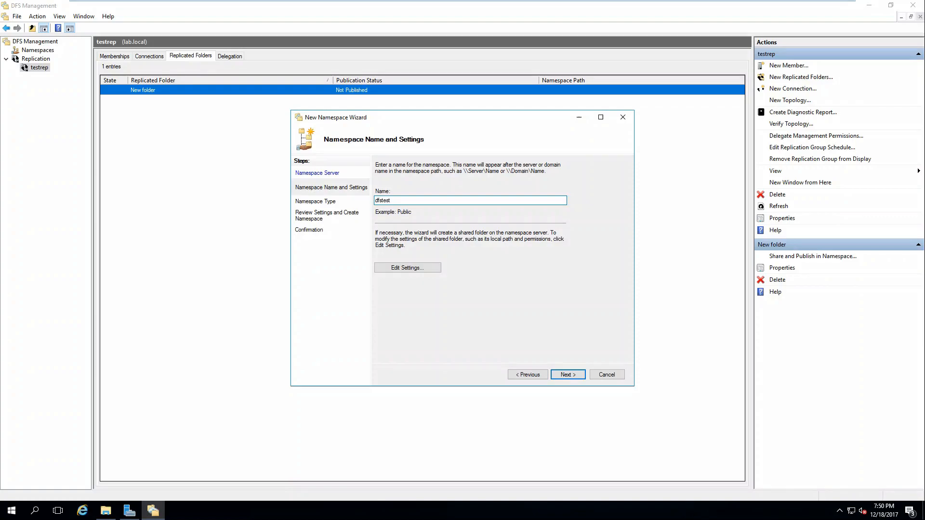
pyautogui.click(562, 377)
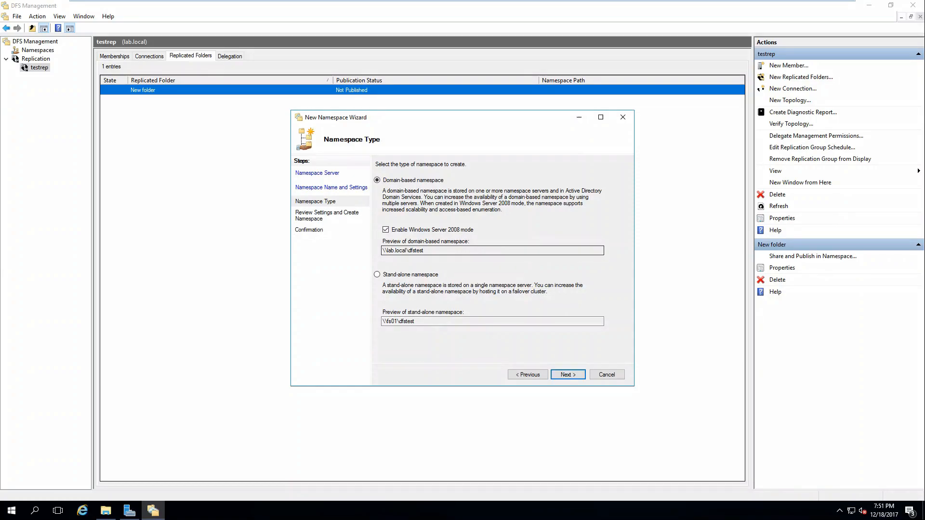
pyautogui.doubleClick(414, 251)
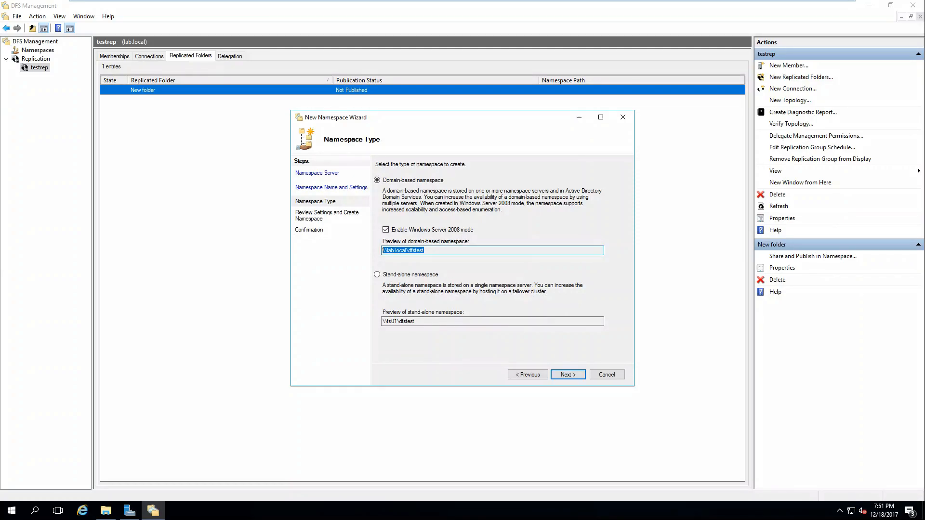
pyautogui.click(576, 375)
pyautogui.click(568, 374)
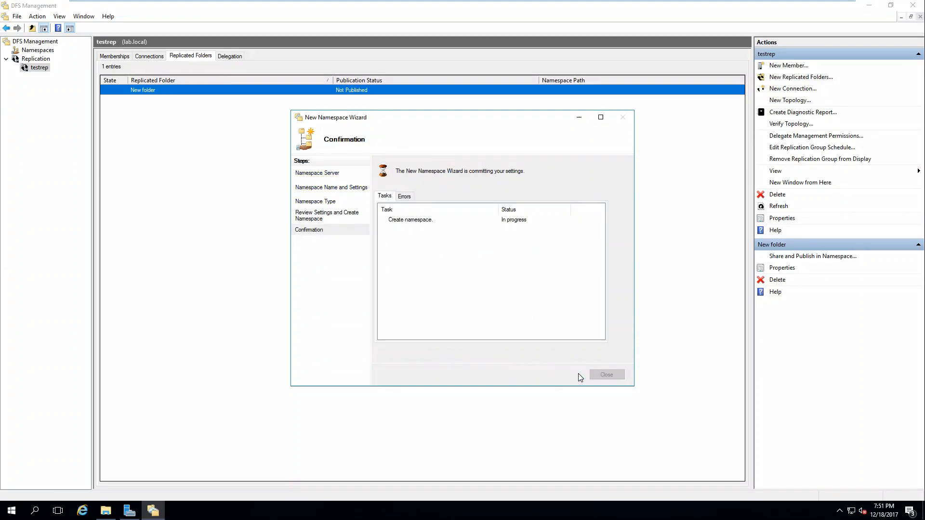
pyautogui.click(605, 374)
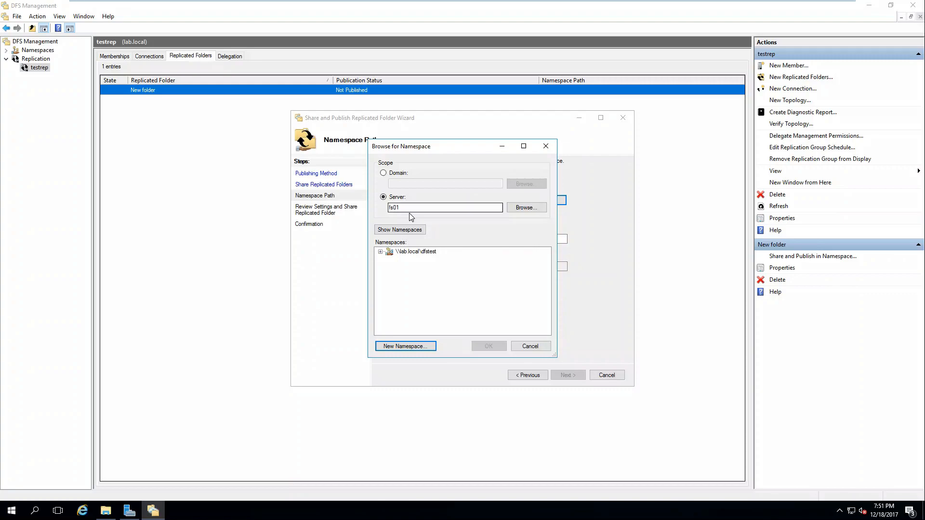
# Publish New folder under \\lab.local\dfstest as reptest, sharing it on FS01 and FS02
pyautogui.doubleClick(396, 251)
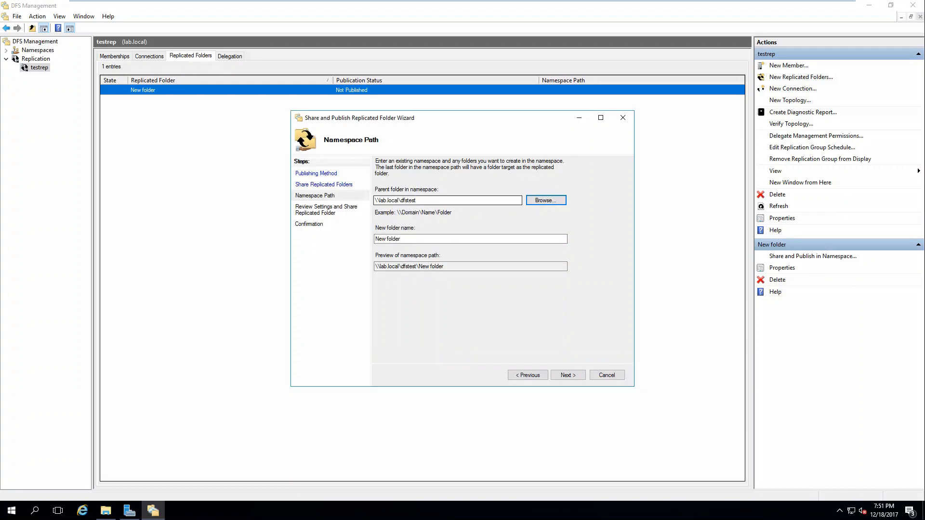
pyautogui.press('Tab')
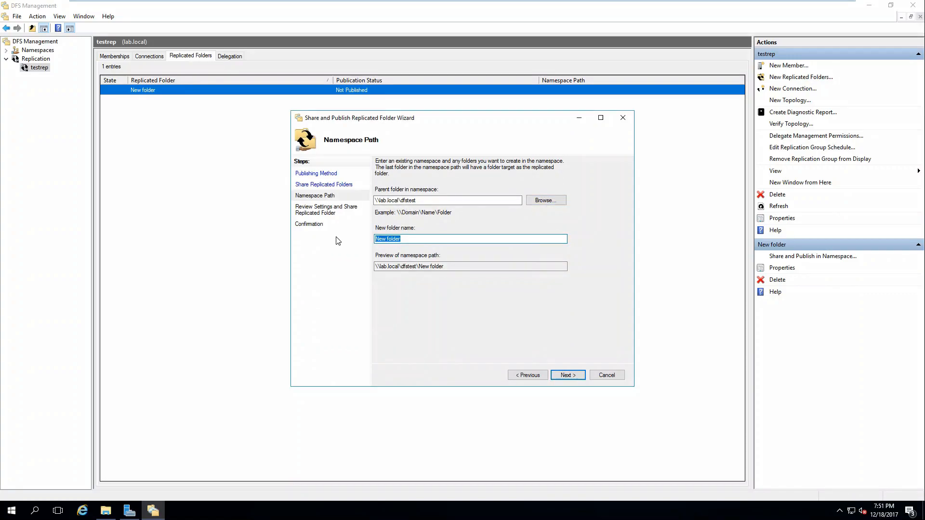
pyautogui.write('reptest')
pyautogui.press('Return')
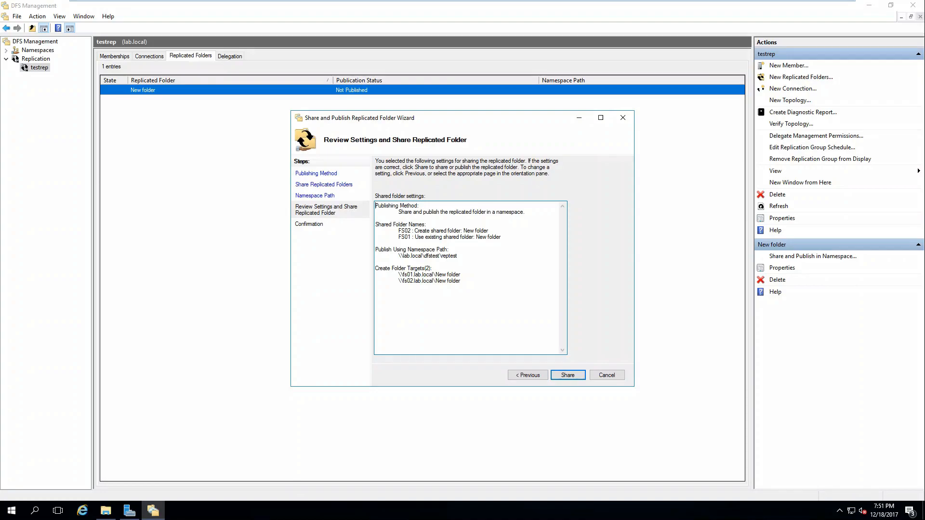
pyautogui.moveTo(407, 231); pyautogui.dragTo(487, 231)
pyautogui.moveTo(410, 237); pyautogui.dragTo(500, 237)
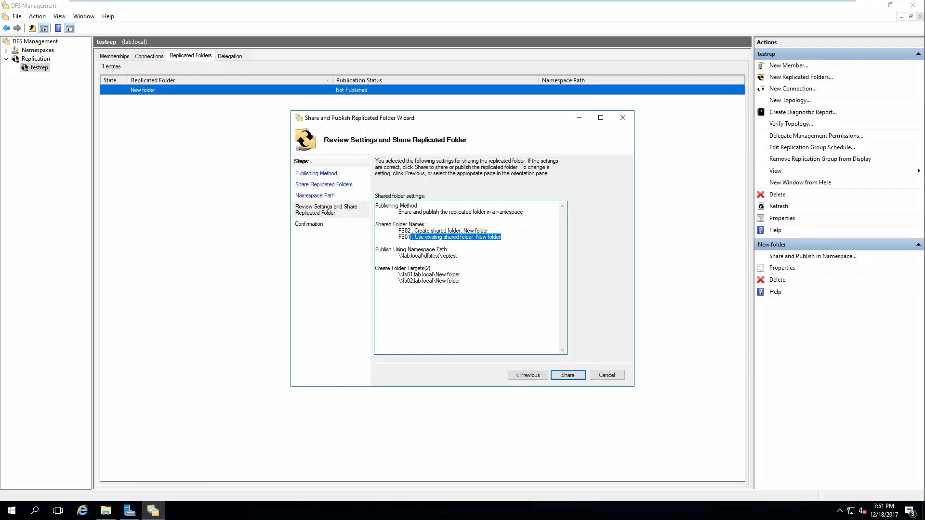
pyautogui.click(568, 375)
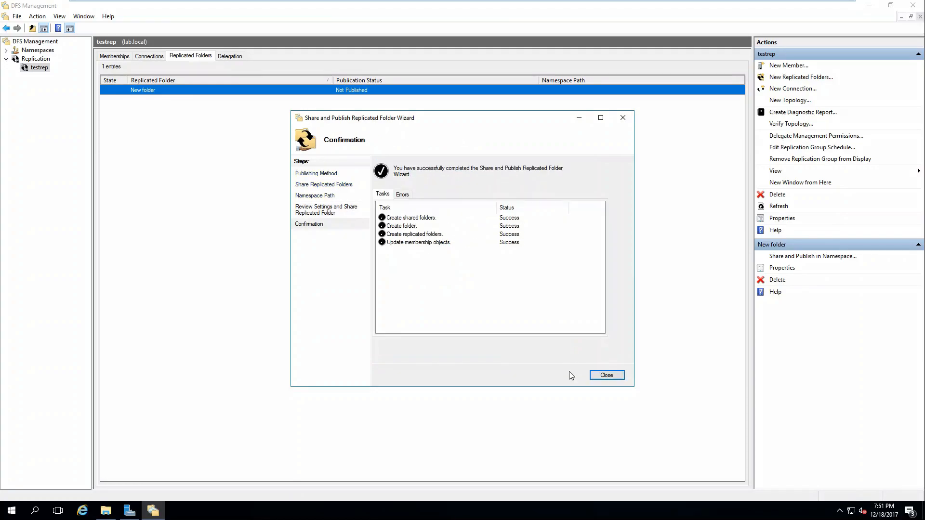
pyautogui.click(605, 376)
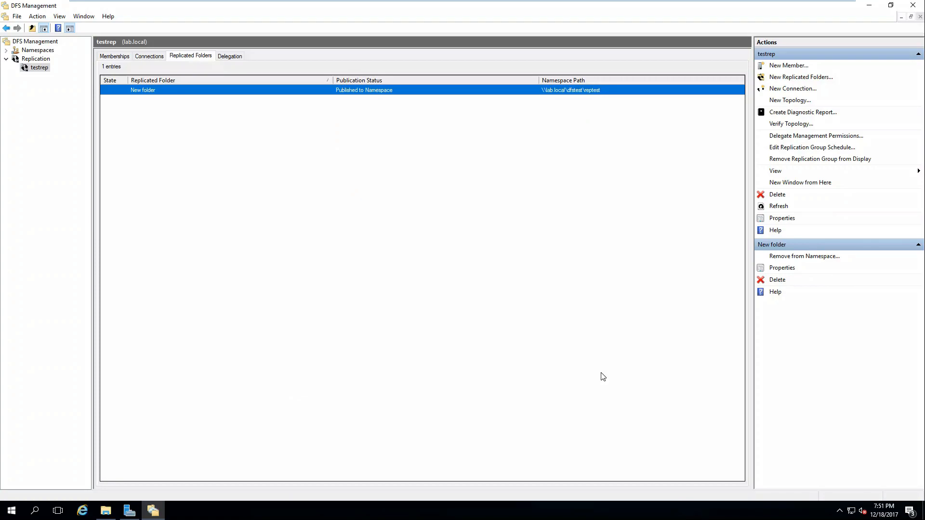
# Go to \\lab.local in File Explorer's address bar, listing NETLOGON and SYSVOL
pyautogui.click(11, 510)
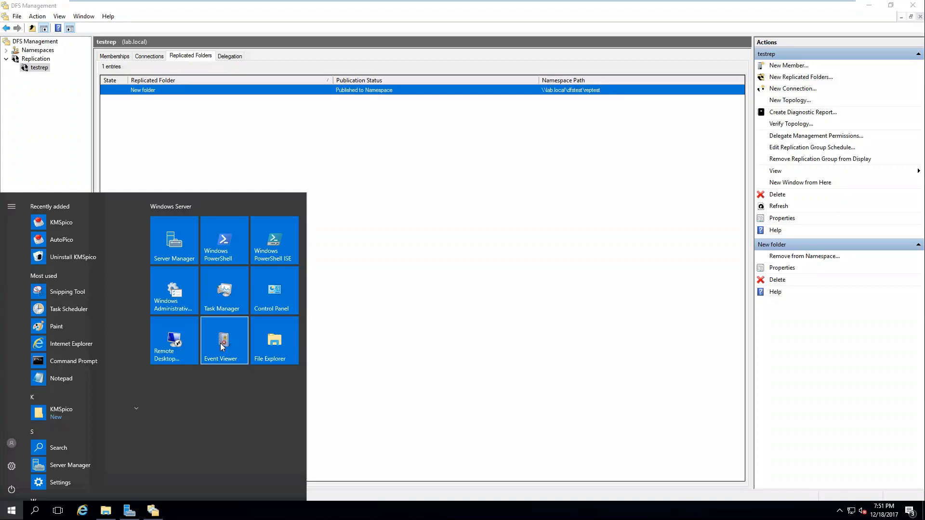
pyautogui.write('\\\\')
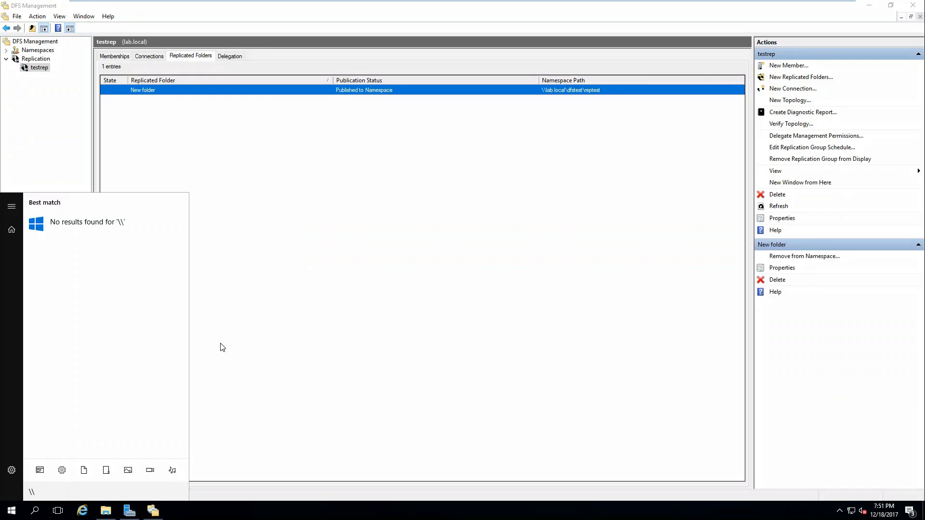
pyautogui.write('lab.local')
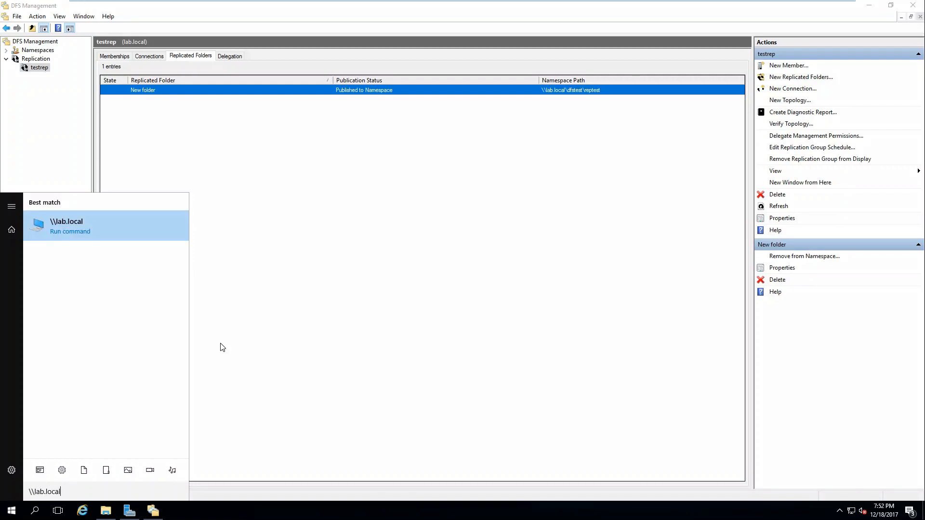
pyautogui.click(85, 235)
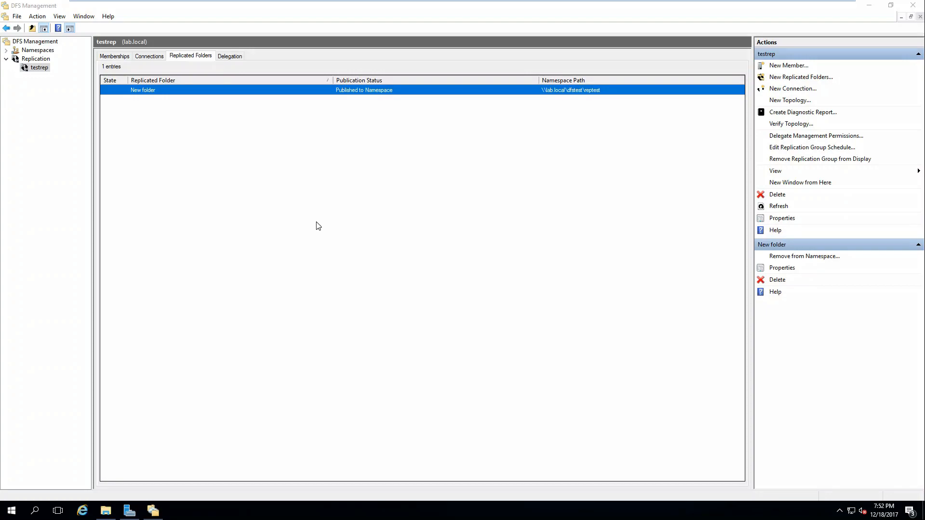
pyautogui.click(109, 512)
pyautogui.click(217, 196)
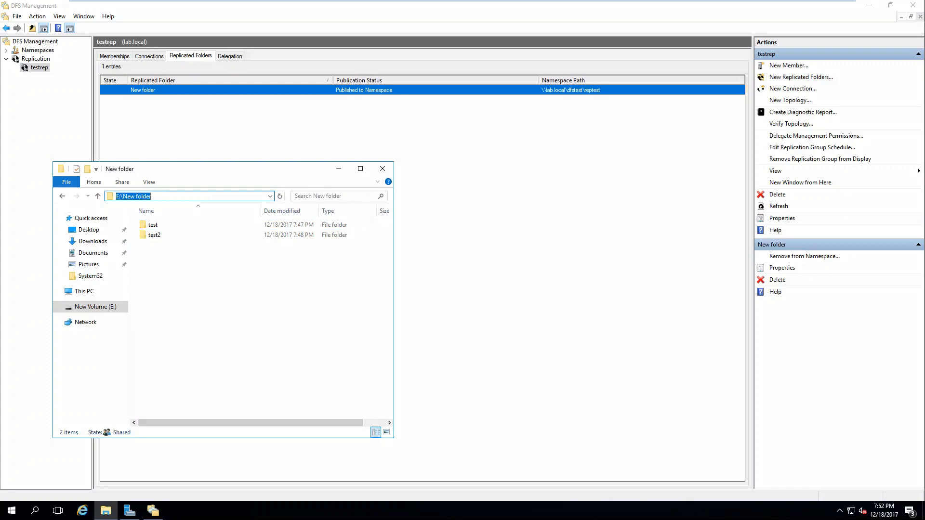
pyautogui.write('\\\\lab.local')
pyautogui.press('Return')
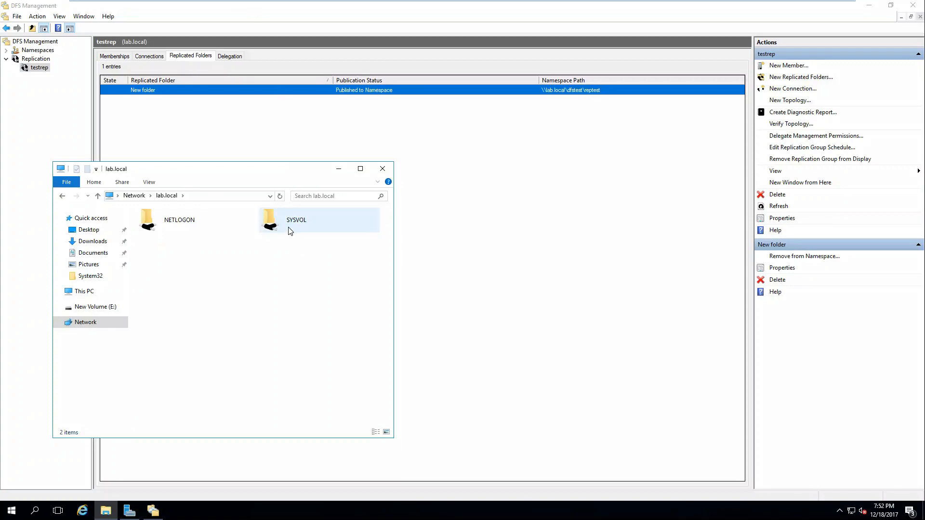
pyautogui.click(206, 196)
pyautogui.click(206, 196)
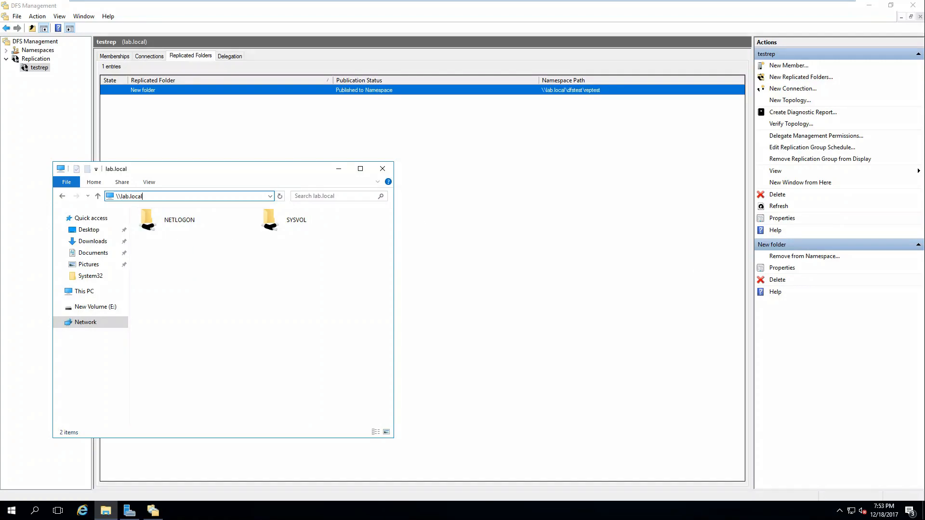
# Extend the path to \\lab.local\dfstest and open its reptest folder
pyautogui.press('Return')
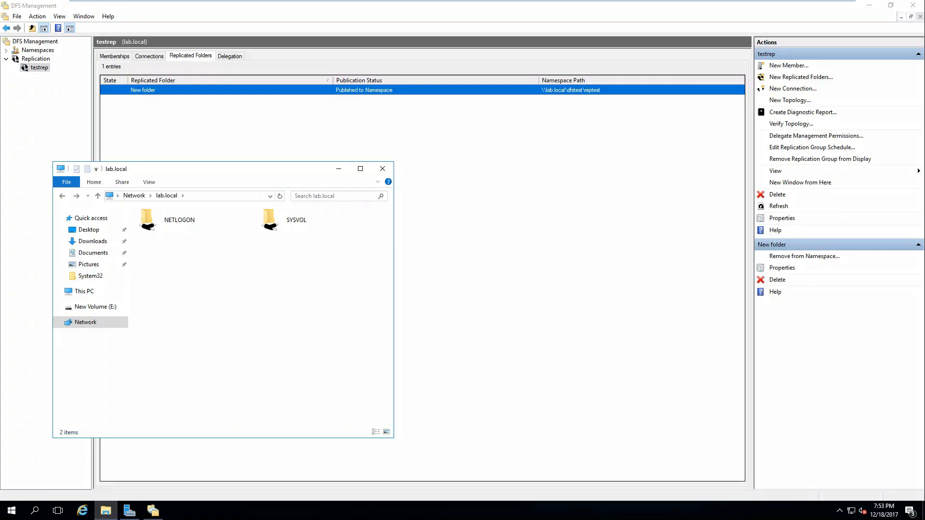
pyautogui.click(208, 200)
pyautogui.press('End')
pyautogui.write('\\dfstest')
pyautogui.press('Return')
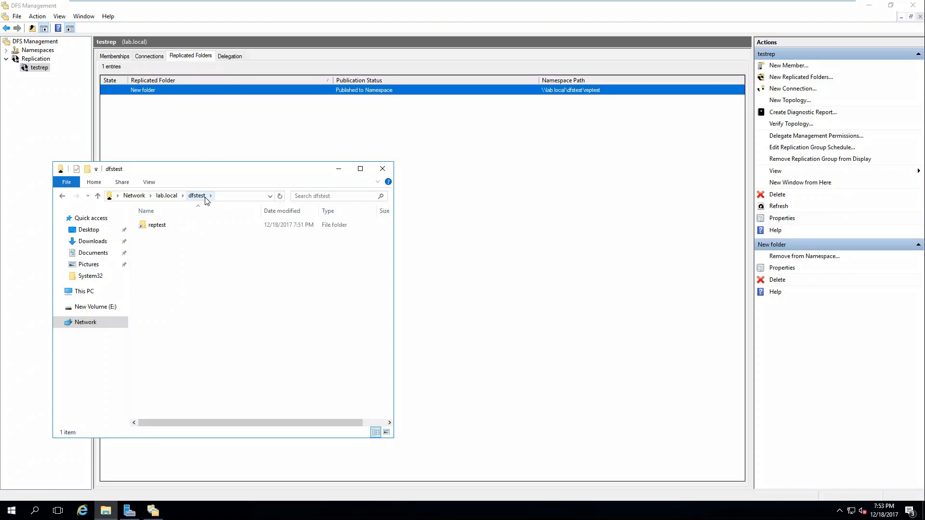
pyautogui.click(155, 227)
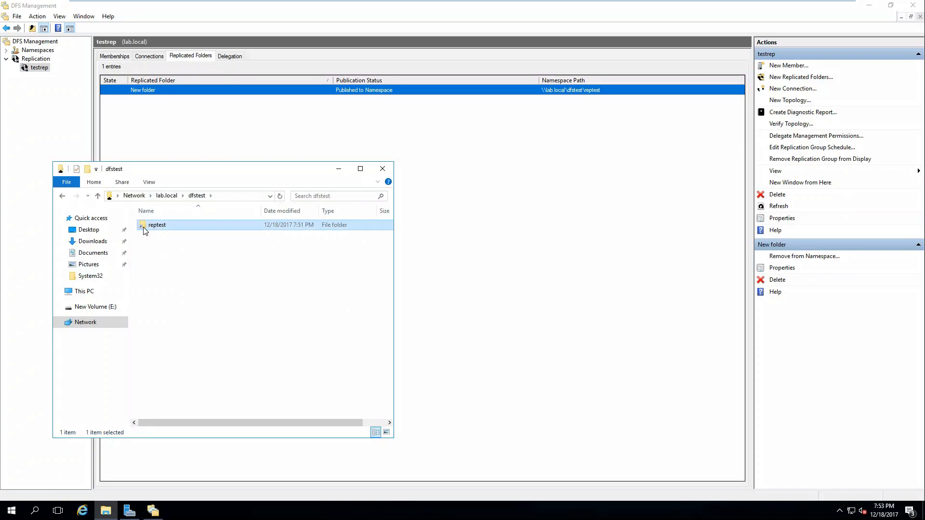
pyautogui.doubleClick(145, 227)
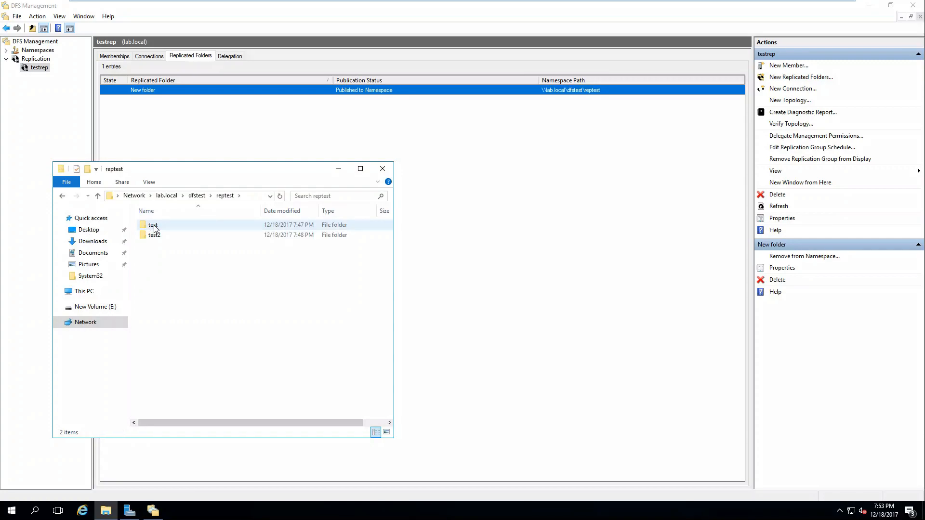
# Check the test and test2 folders inside reptest, then return to dfstest
pyautogui.click(254, 196)
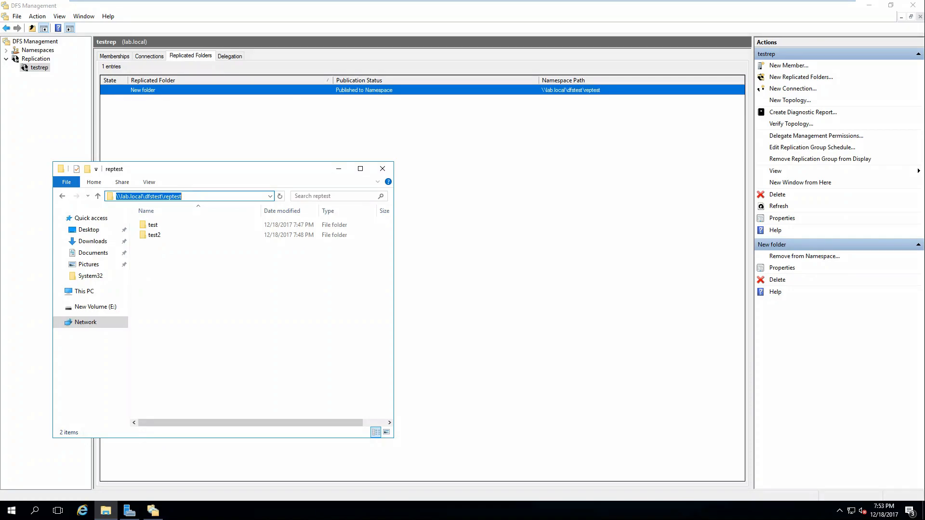
pyautogui.doubleClick(153, 225)
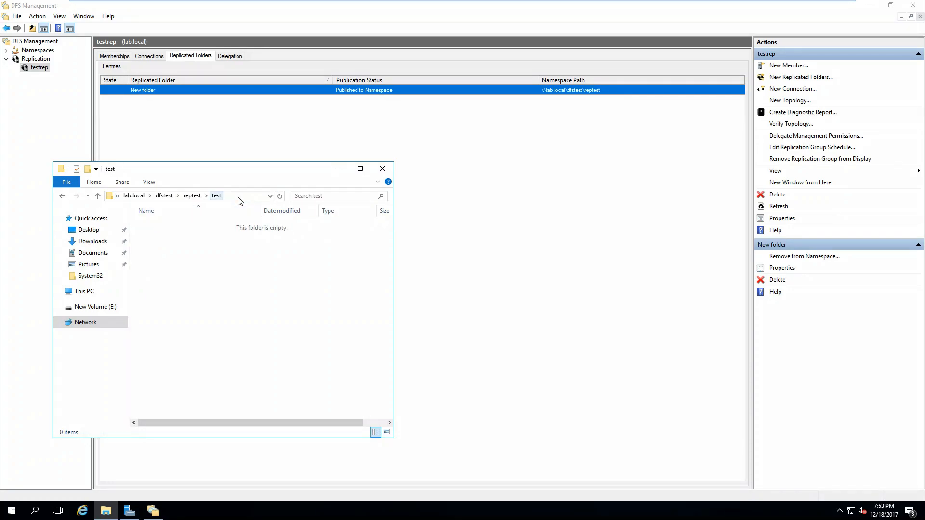
pyautogui.click(192, 195)
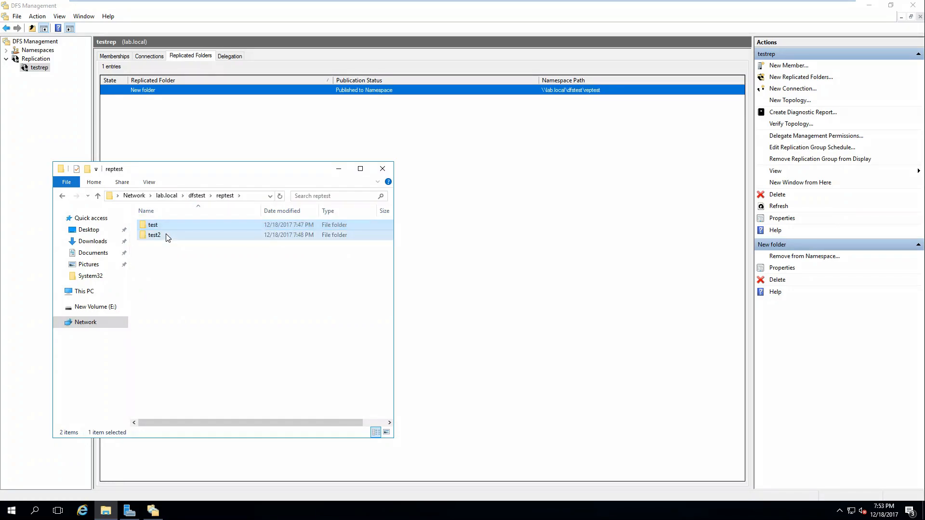
pyautogui.doubleClick(166, 236)
pyautogui.click(192, 196)
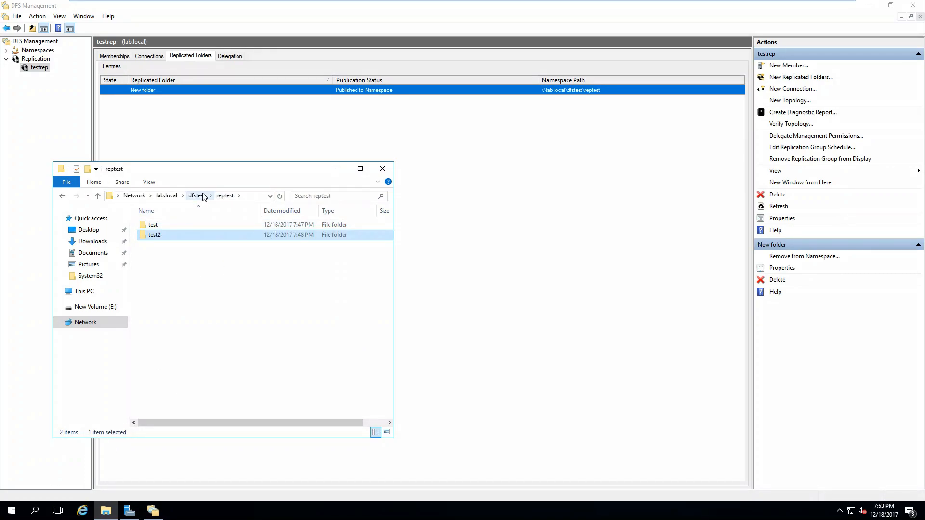
pyautogui.click(197, 196)
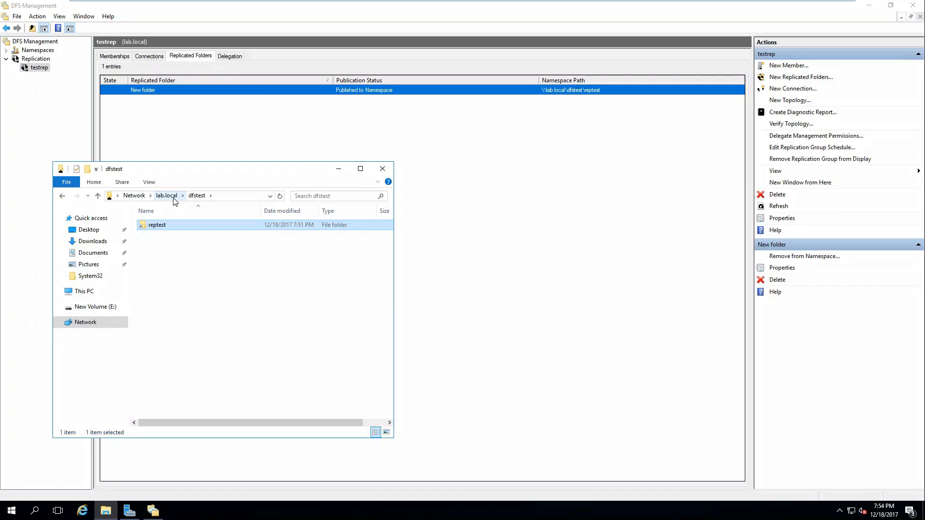
# Go back up to the lab.local share in File Explorer, then close the Explorer window
pyautogui.click(170, 196)
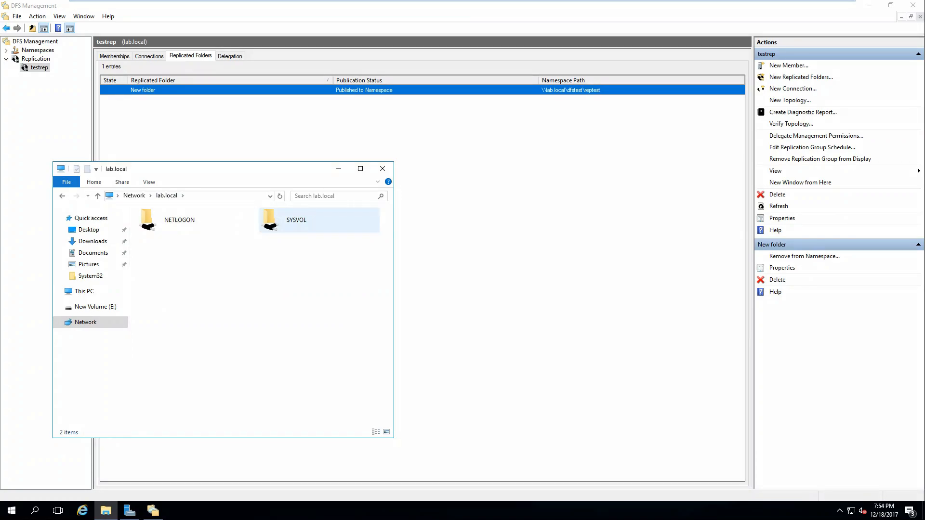
pyautogui.click(376, 172)
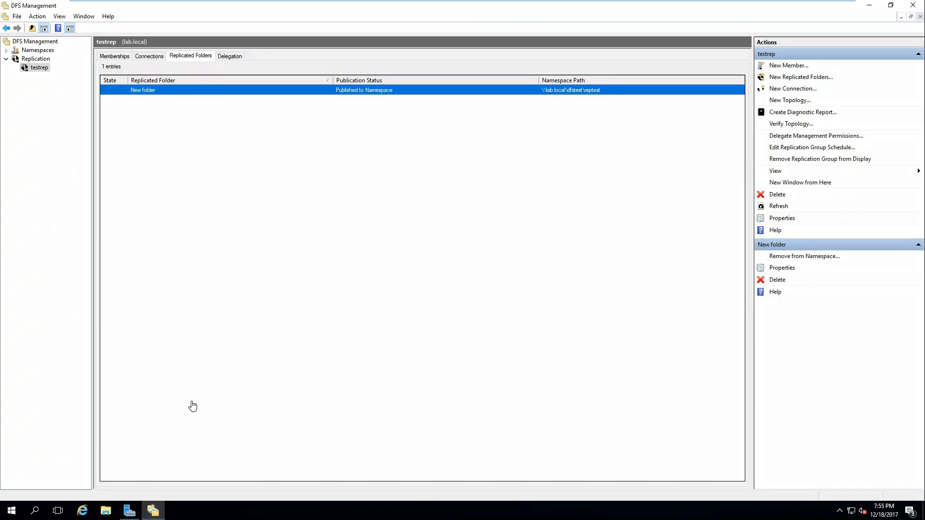
# Minimize DFS Management and start File Server Resource Manager from Server Manager's Tools menu
pyautogui.click(153, 512)
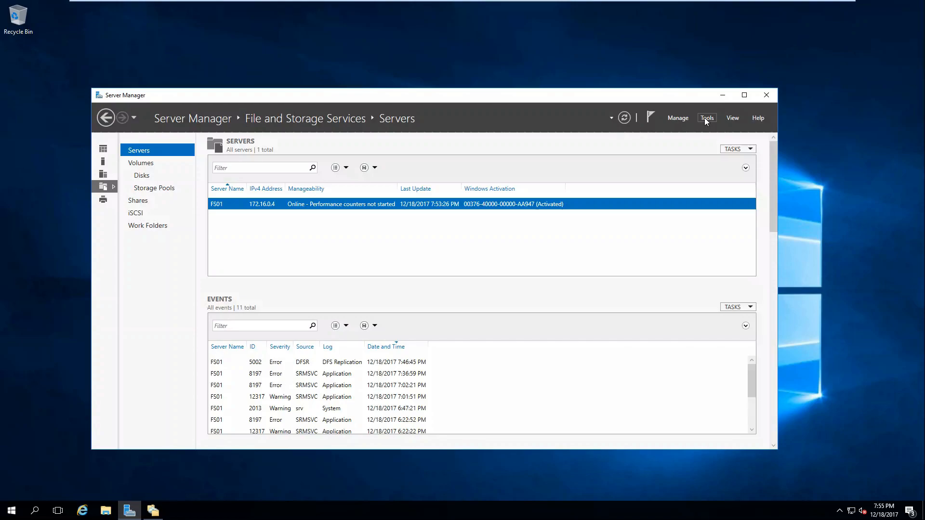
pyautogui.moveTo(545, 5)
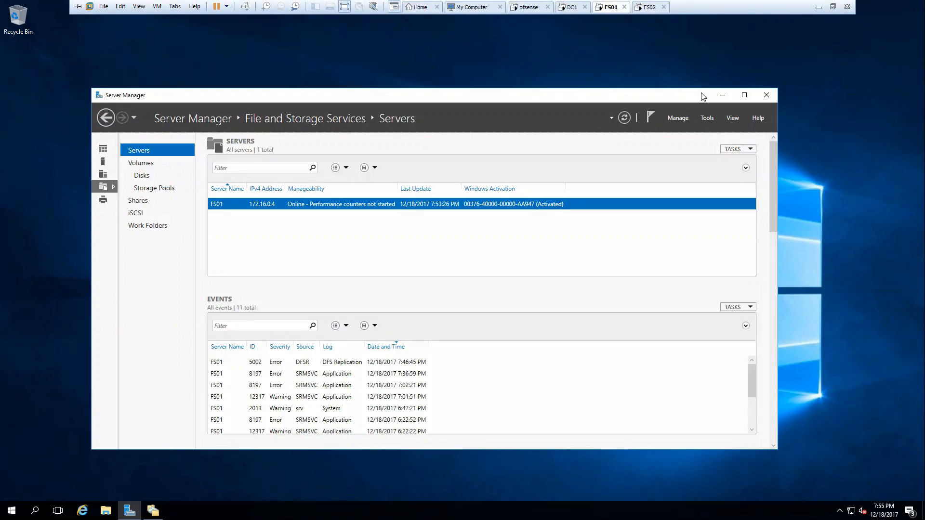
pyautogui.click(706, 118)
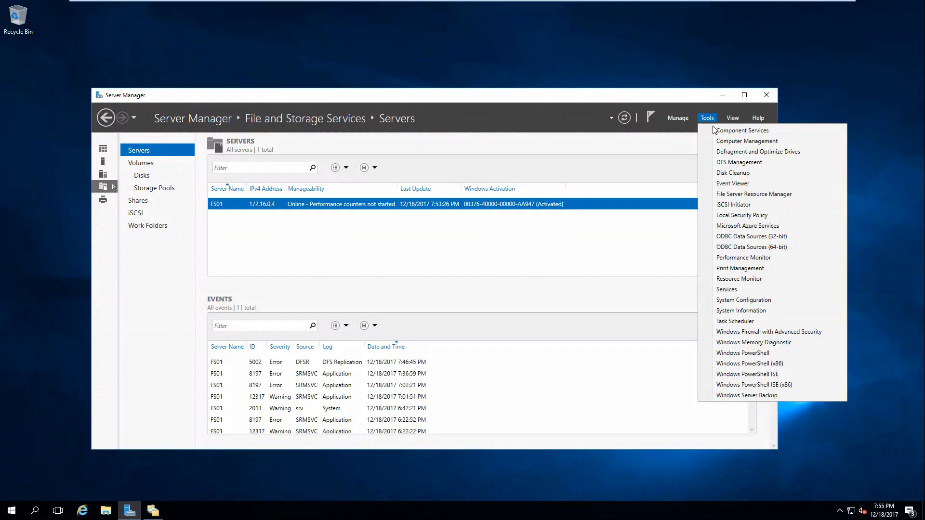
pyautogui.click(747, 195)
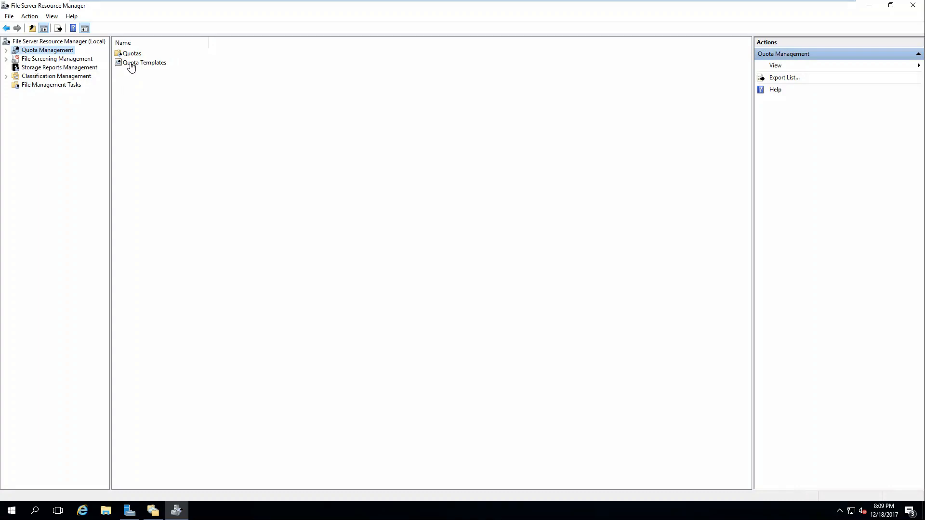
# Create a quota on E:\New folder using the 100 MB Limit template
pyautogui.doubleClick(132, 64)
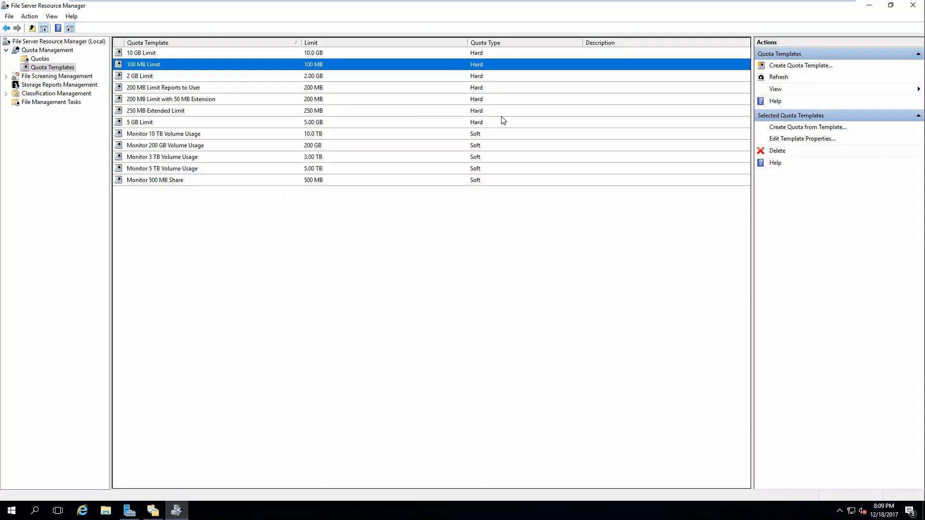
pyautogui.click(38, 60)
pyautogui.rightClick(155, 123)
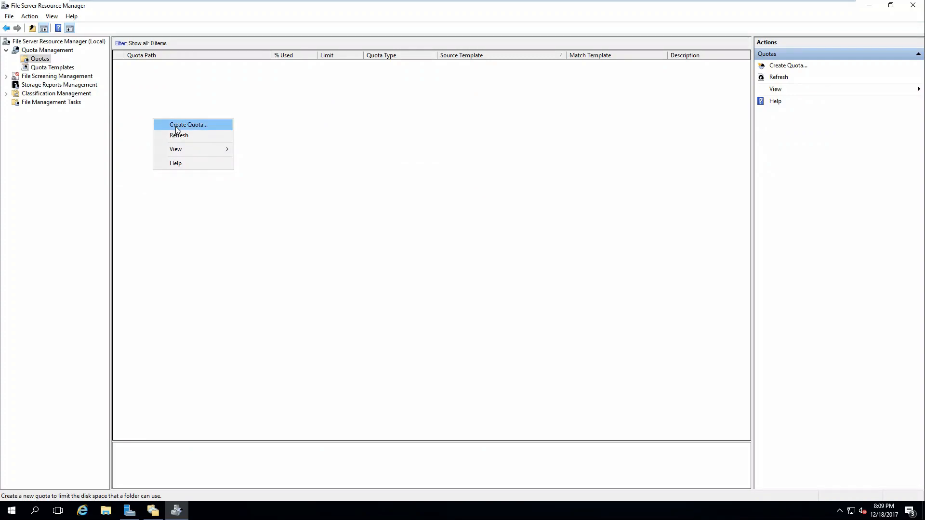
pyautogui.click(179, 127)
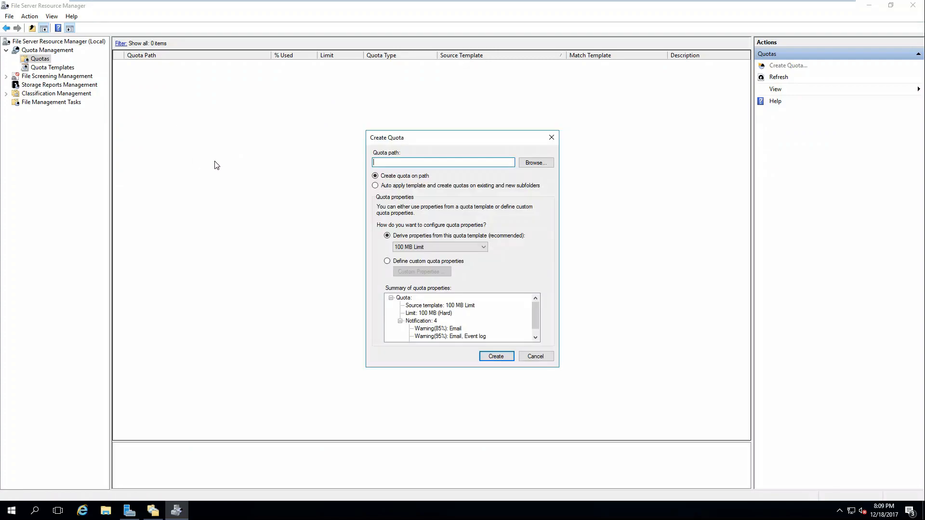
pyautogui.click(535, 162)
pyautogui.click(448, 295)
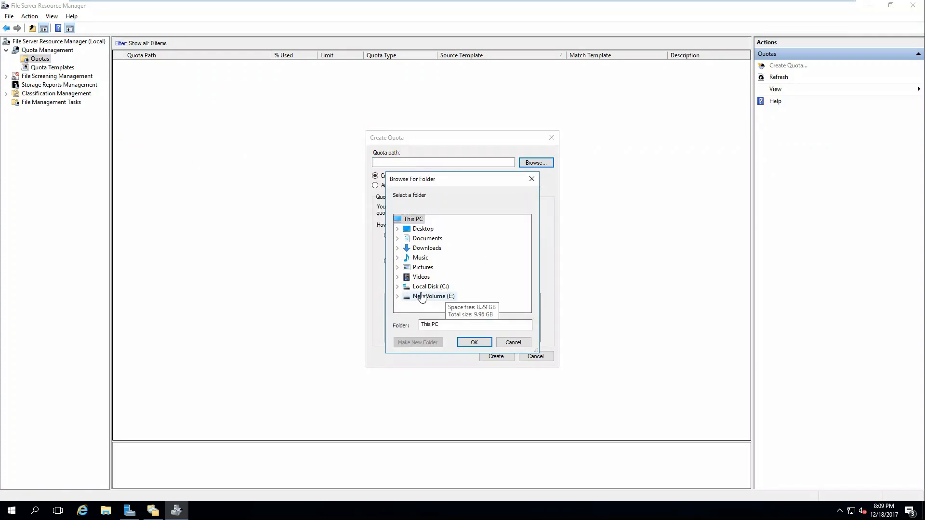
pyautogui.click(425, 306)
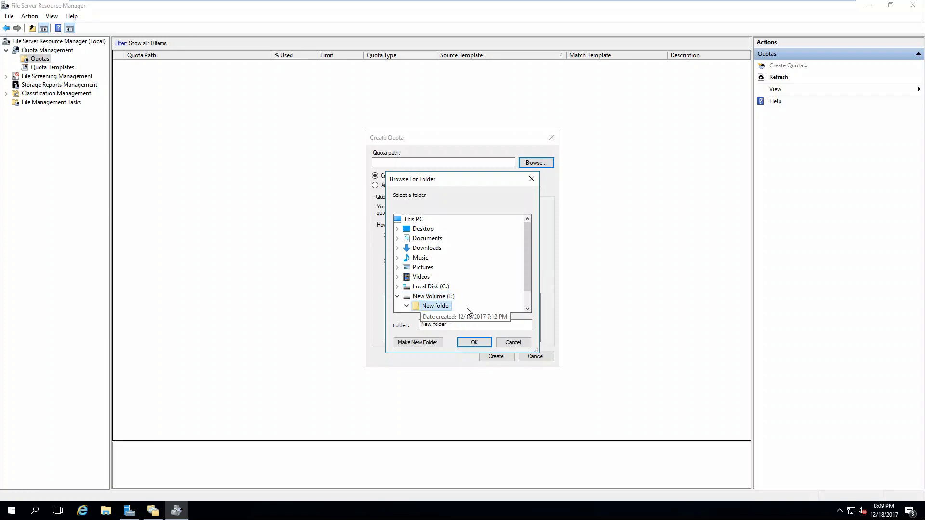
pyautogui.click(475, 342)
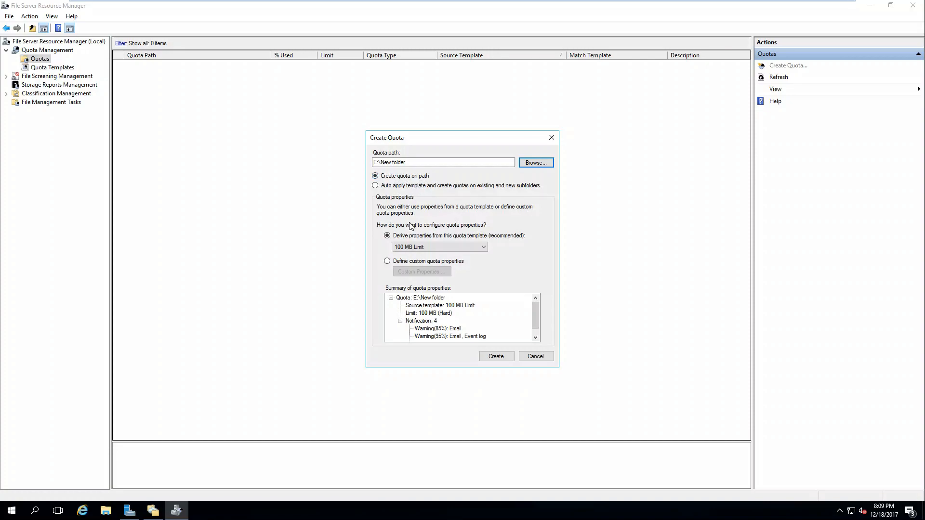
pyautogui.click(496, 356)
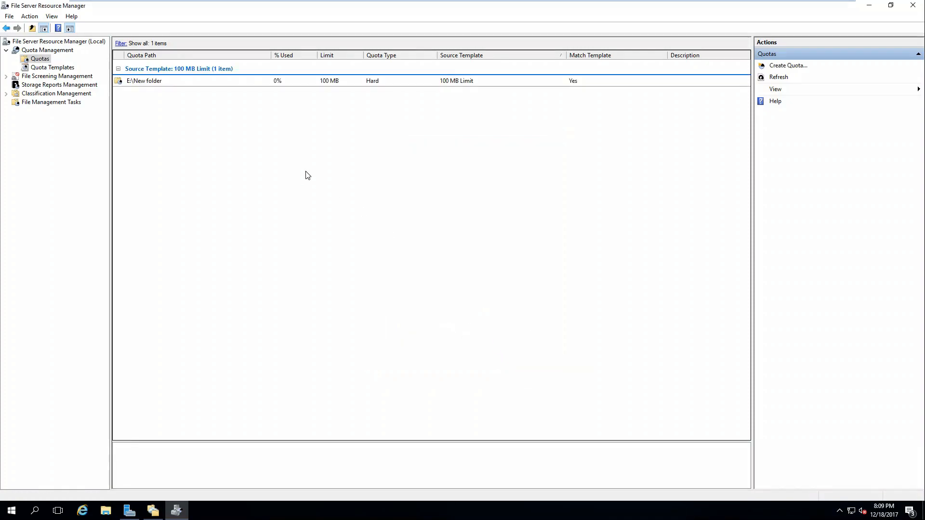
# Open File Explorer, check E:\New folder, then select the MRT file in System32
pyautogui.click(106, 511)
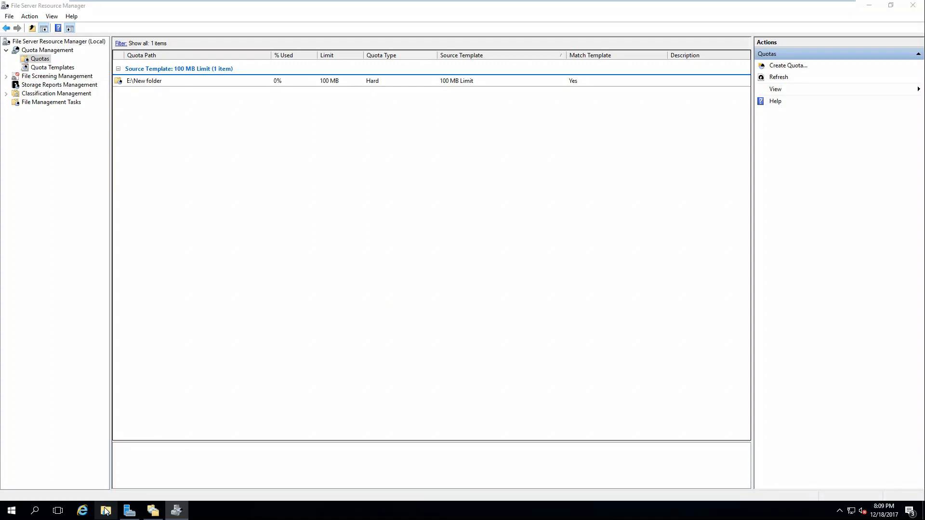
pyautogui.click(93, 316)
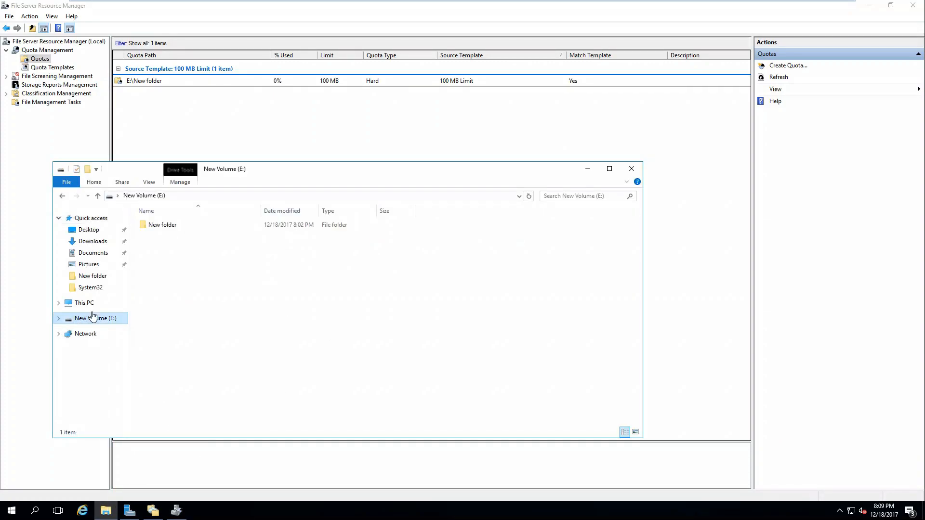
pyautogui.doubleClick(177, 226)
pyautogui.rightClick(192, 272)
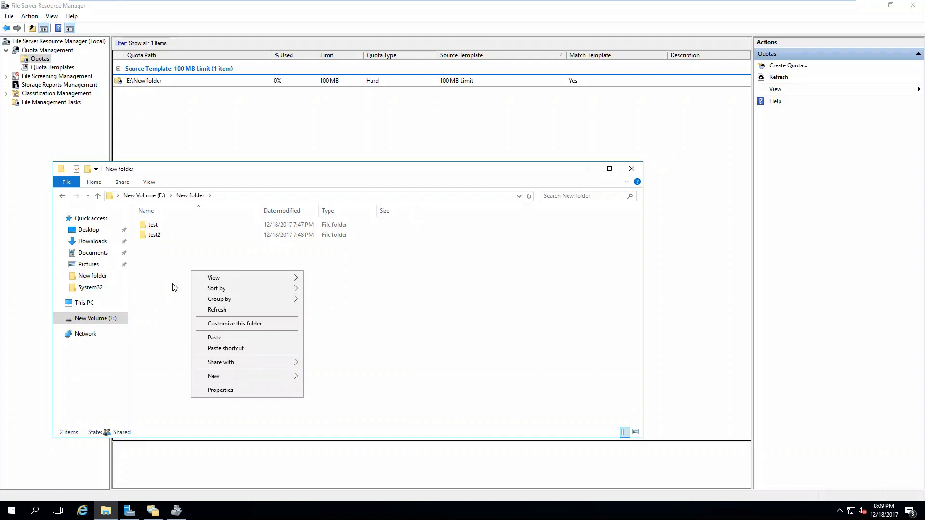
pyautogui.click(174, 287)
pyautogui.click(92, 288)
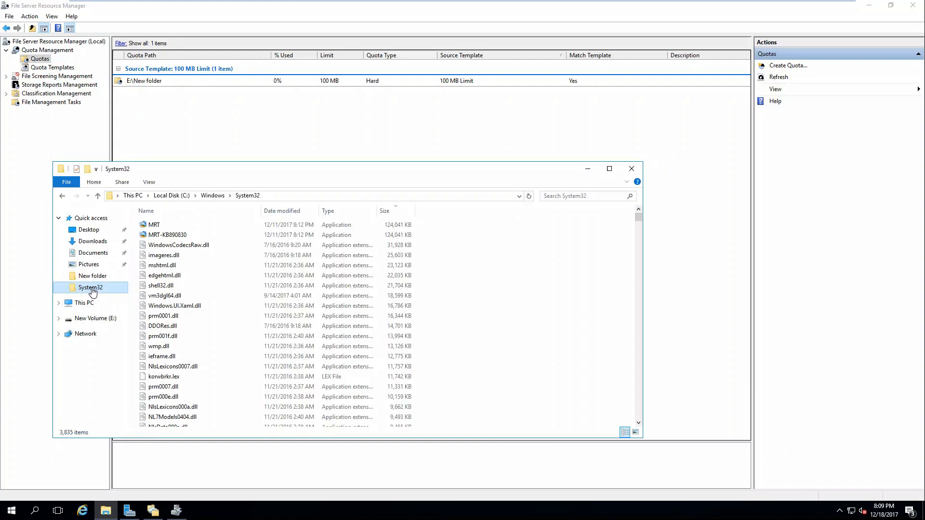
pyautogui.click(225, 225)
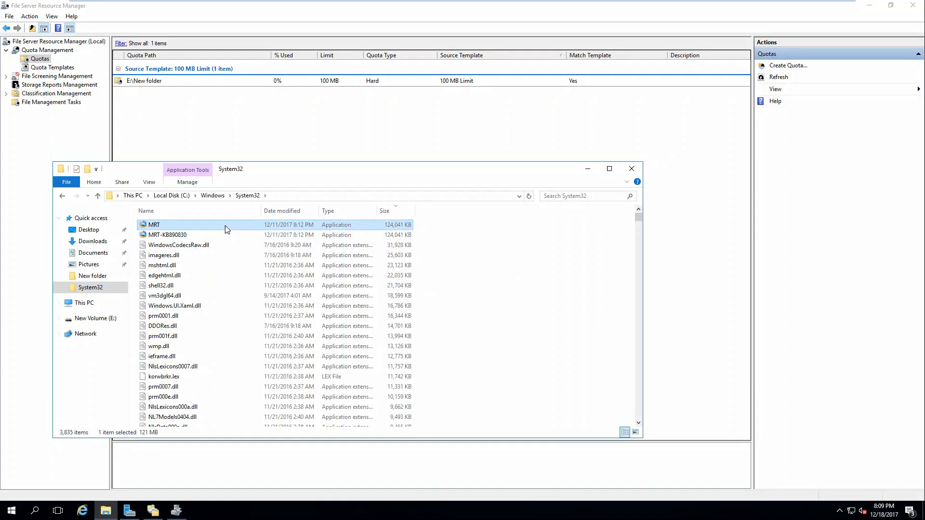
# Paste MRT into E:\New folder and cancel when it reports not enough space
pyautogui.click(96, 319)
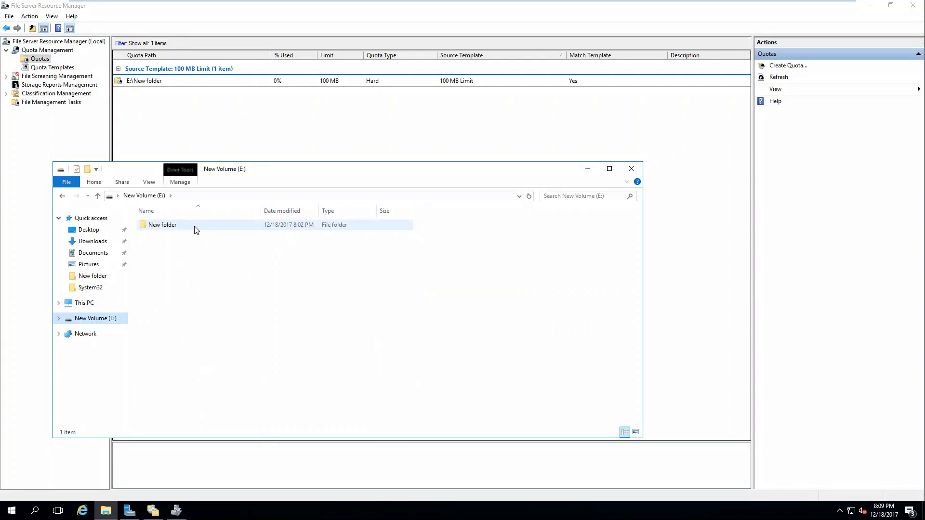
pyautogui.doubleClick(194, 226)
pyautogui.rightClick(201, 266)
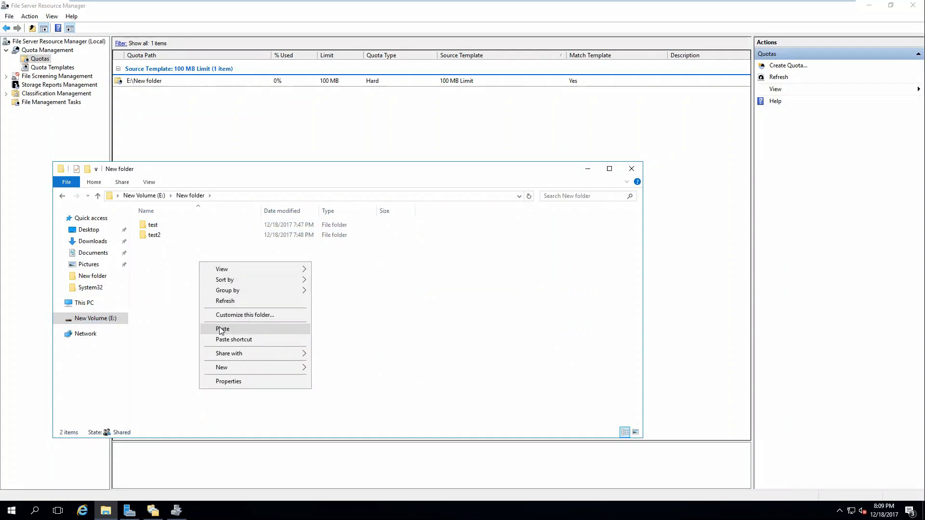
pyautogui.click(219, 325)
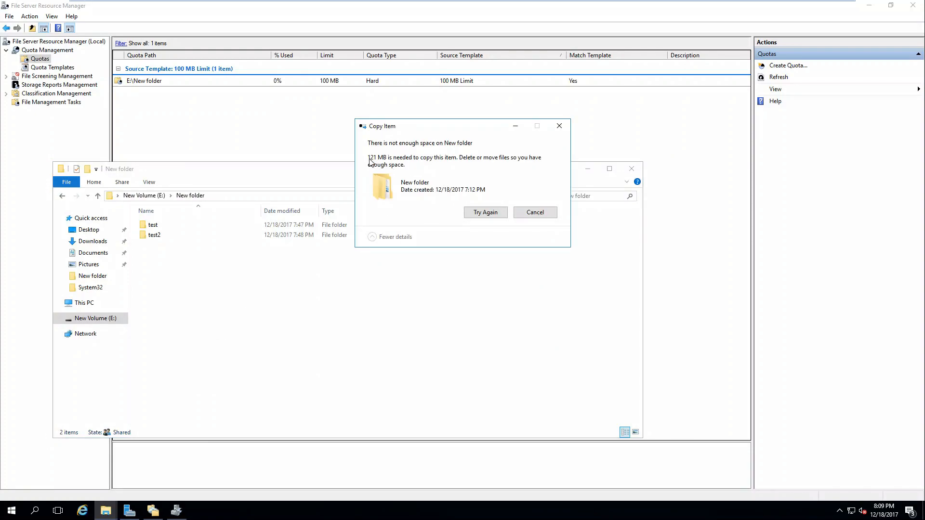
pyautogui.click(527, 214)
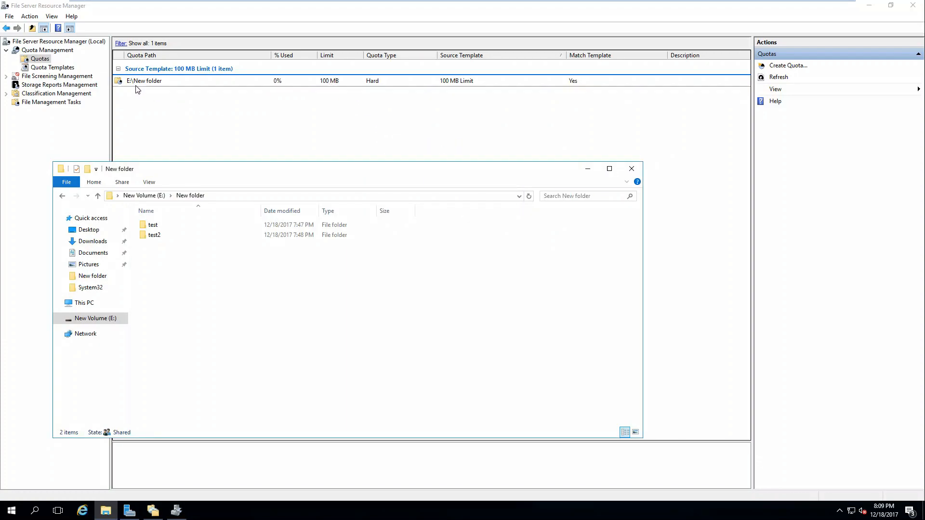
# Filter quotas to those affecting E:\New folder, then reset the filter to All paths
pyautogui.rightClick(276, 88)
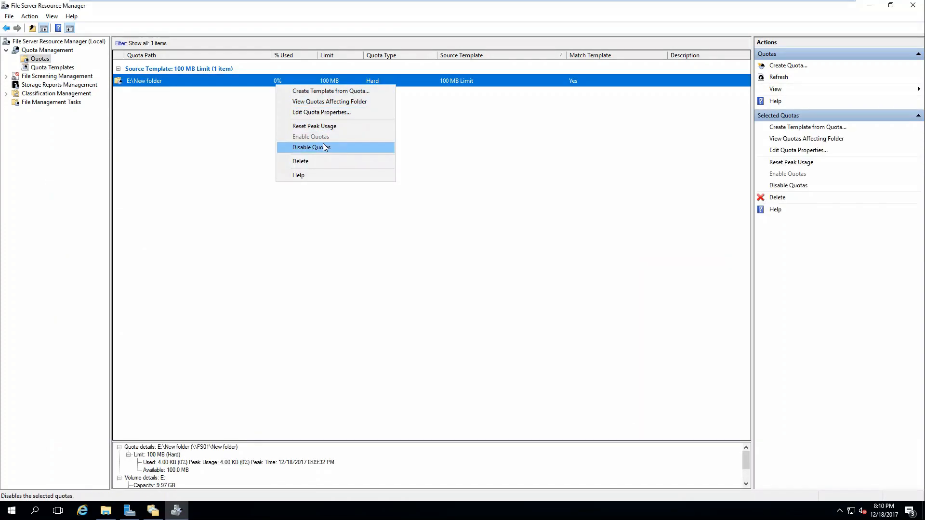
pyautogui.click(303, 101)
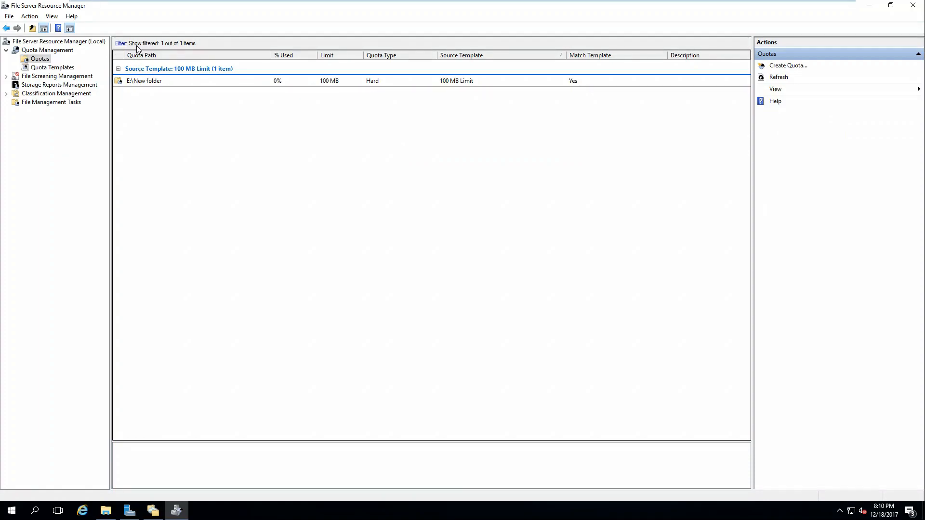
pyautogui.click(120, 44)
pyautogui.click(391, 255)
pyautogui.click(482, 328)
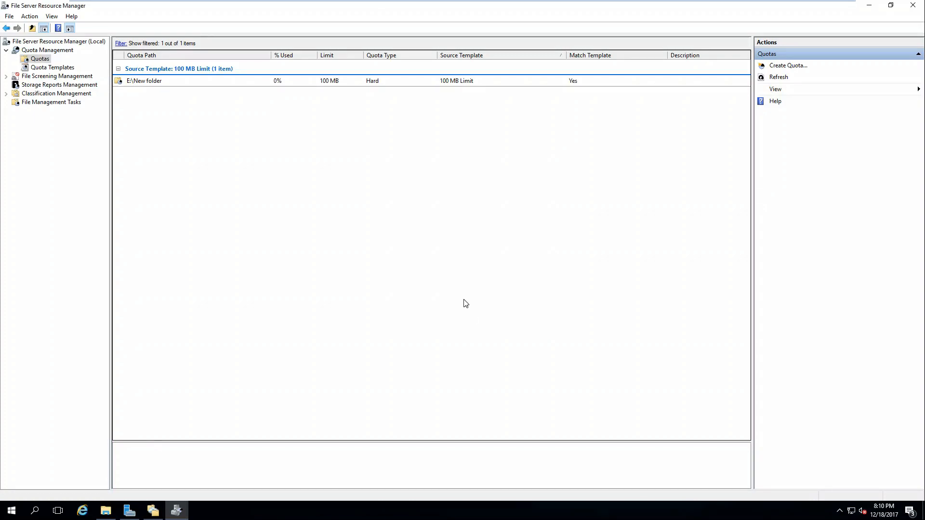
pyautogui.rightClick(159, 81)
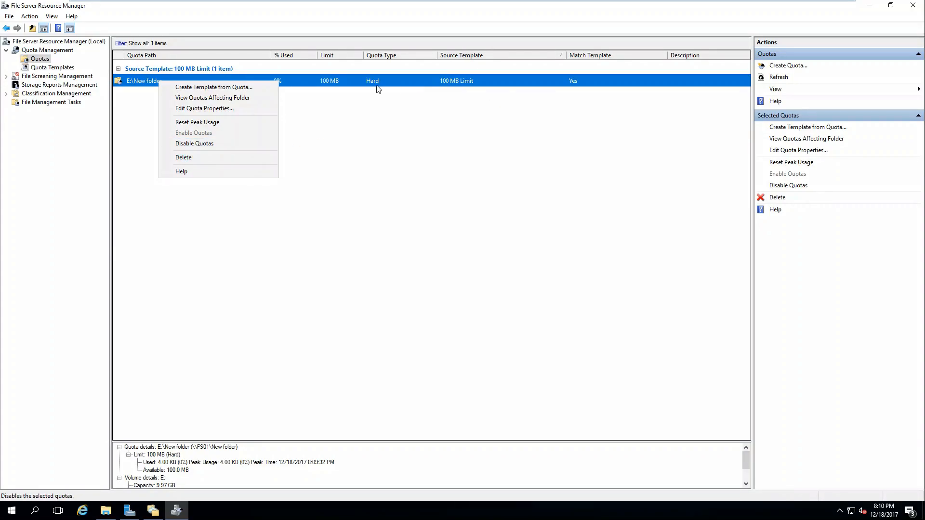
pyautogui.click(45, 68)
# Open File Screens under File Screening Management and begin a new file screen
pyautogui.click(34, 78)
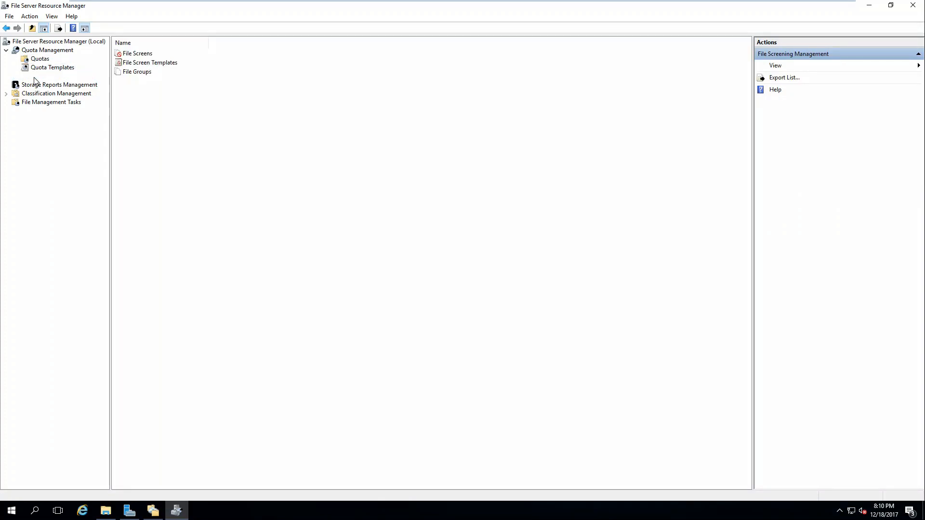
pyautogui.doubleClick(38, 78)
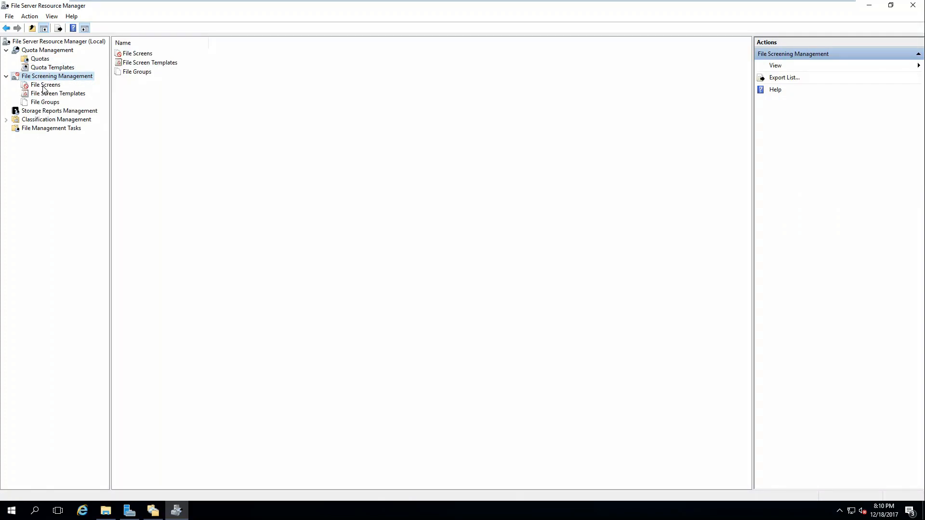
pyautogui.click(45, 85)
pyautogui.rightClick(173, 100)
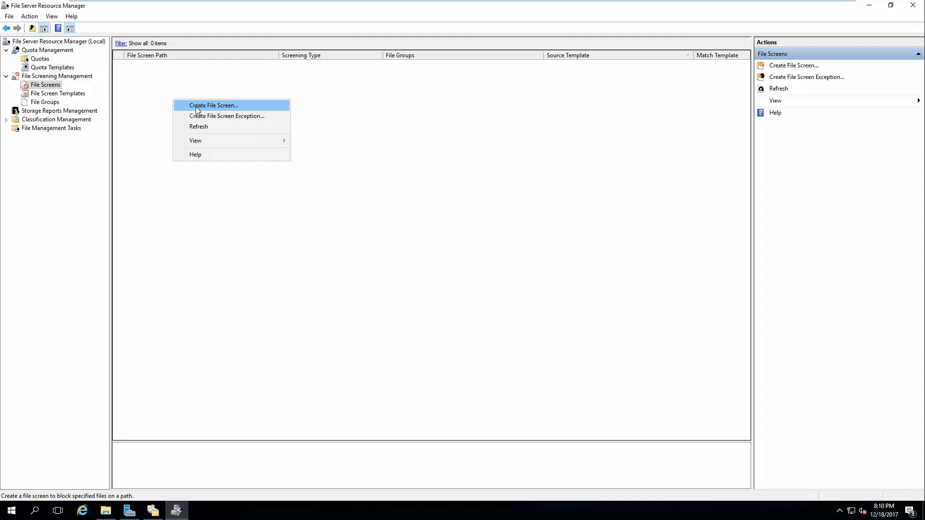
pyautogui.click(196, 110)
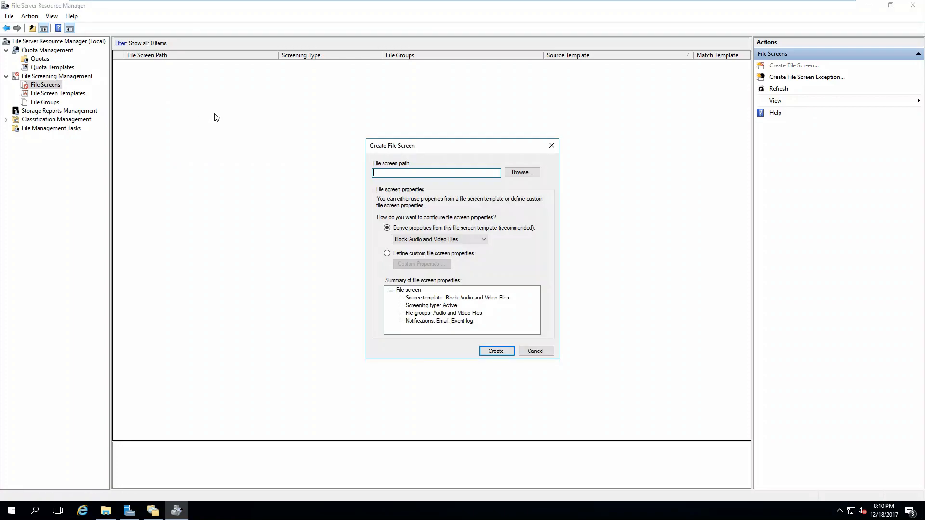
# Set the file screen path to E:\ and choose custom file screen properties
pyautogui.click(444, 240)
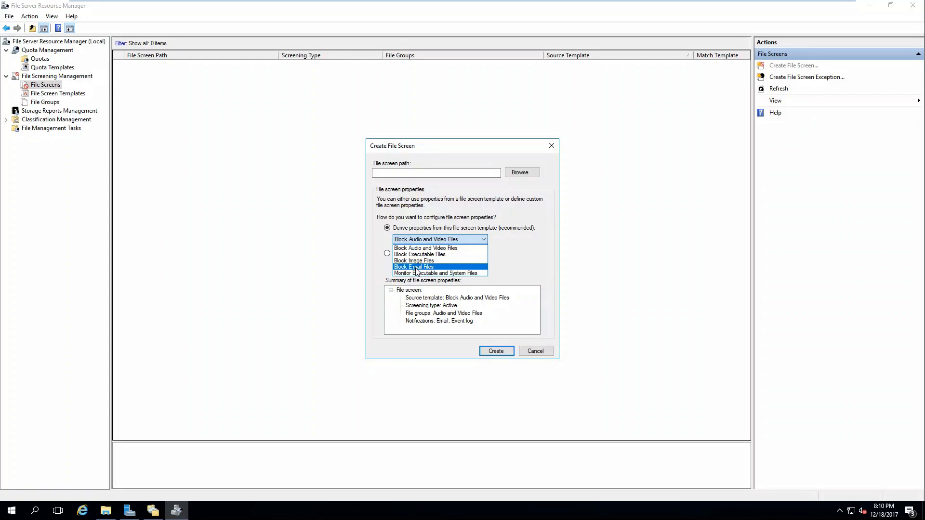
pyautogui.click(418, 237)
pyautogui.click(423, 254)
pyautogui.click(424, 264)
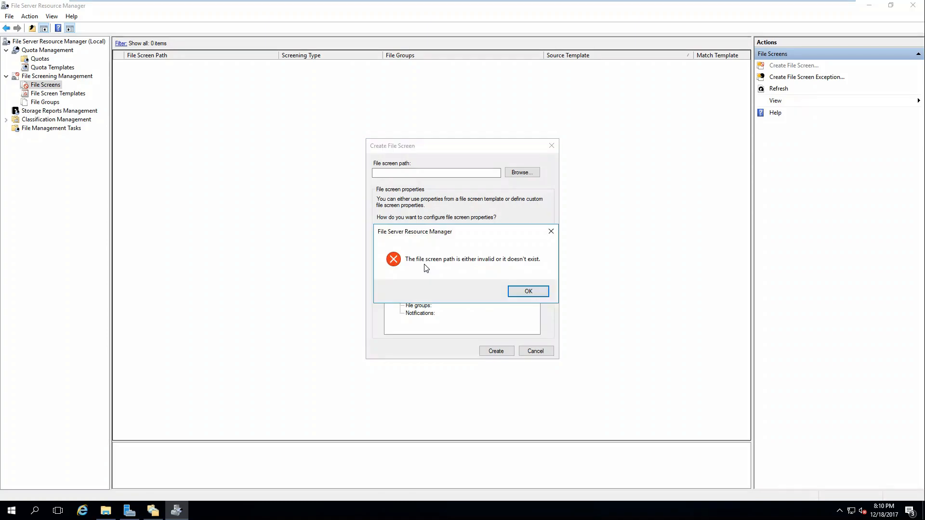
pyautogui.click(521, 292)
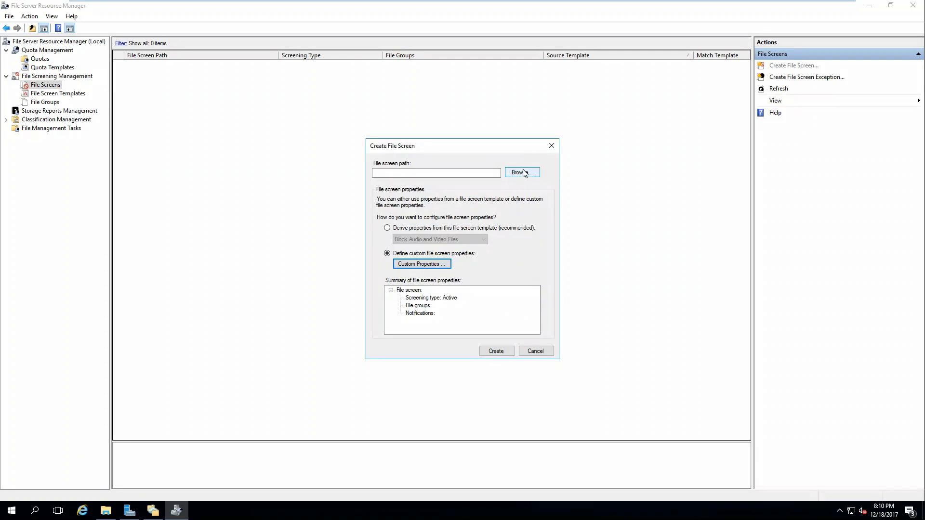
pyautogui.click(522, 173)
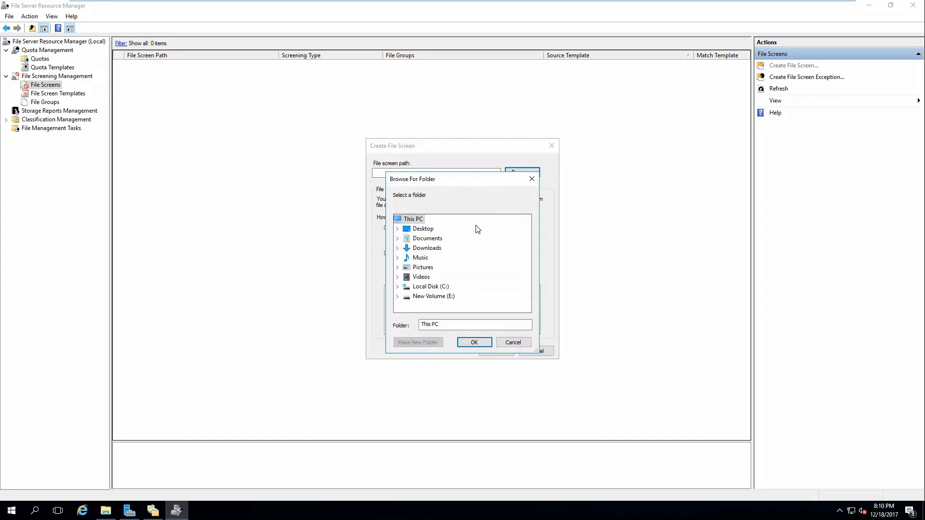
pyautogui.click(475, 342)
pyautogui.click(425, 266)
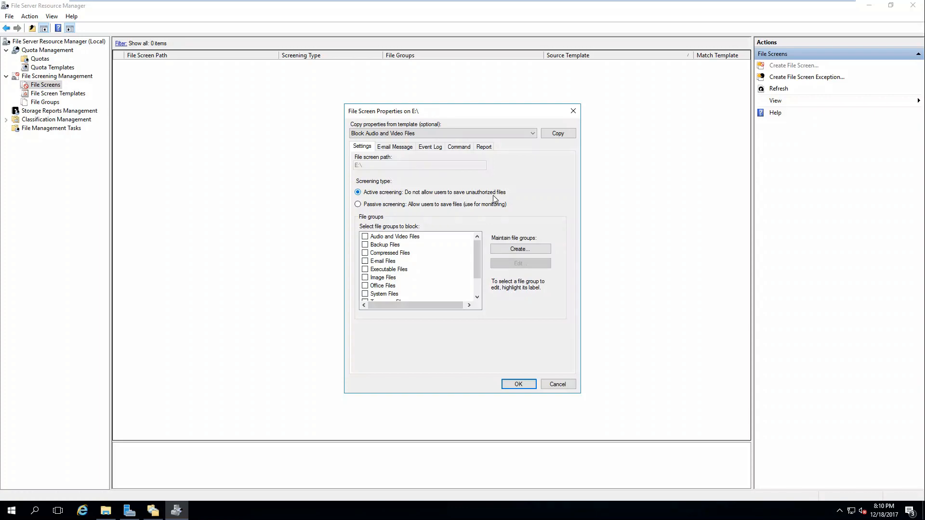
# Create a new file group that includes .txt files
pyautogui.click(514, 250)
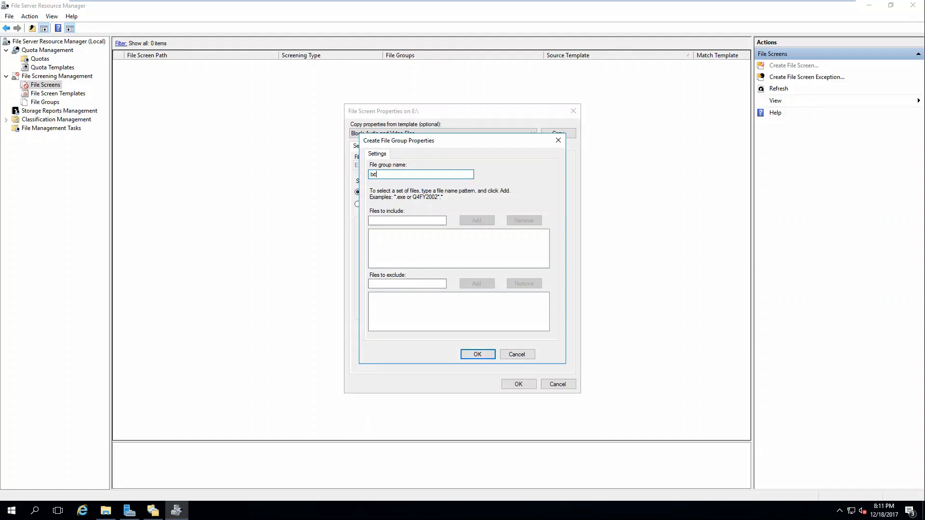
pyautogui.press('Tab')
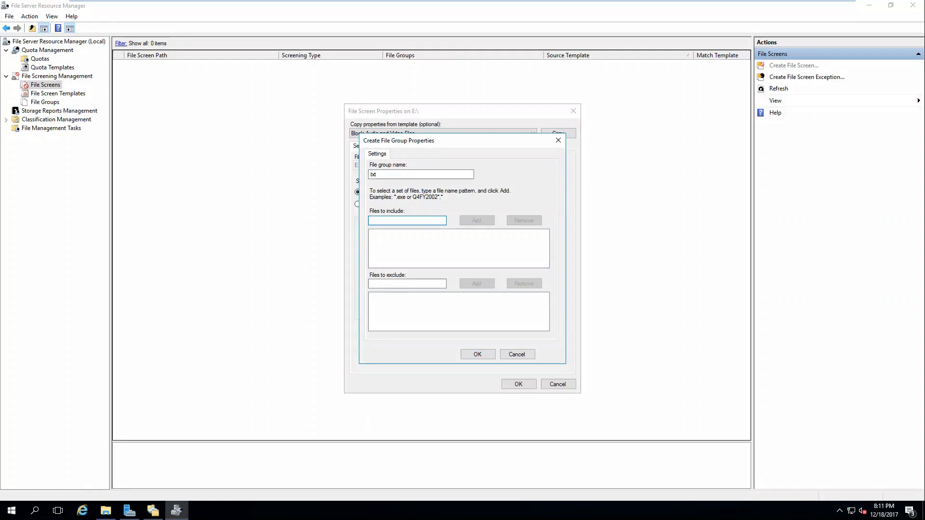
pyautogui.write('.txt')
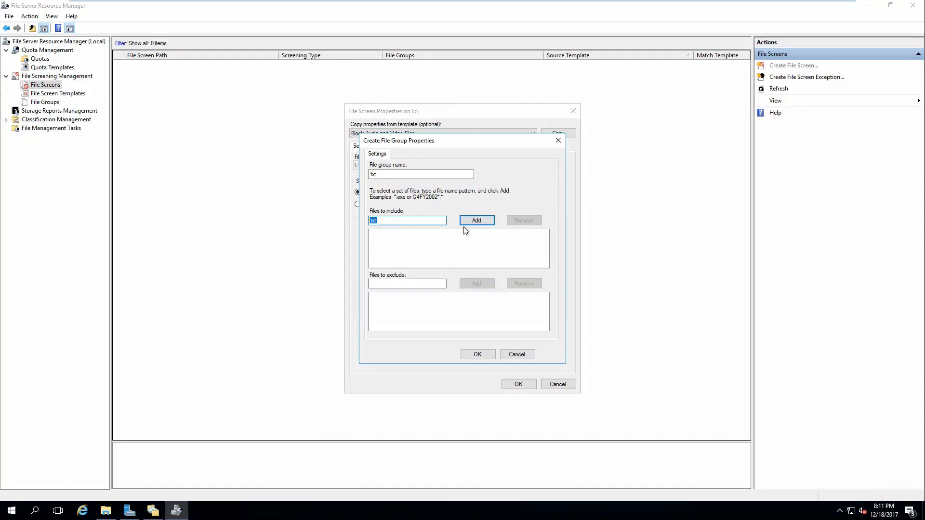
pyautogui.click(477, 222)
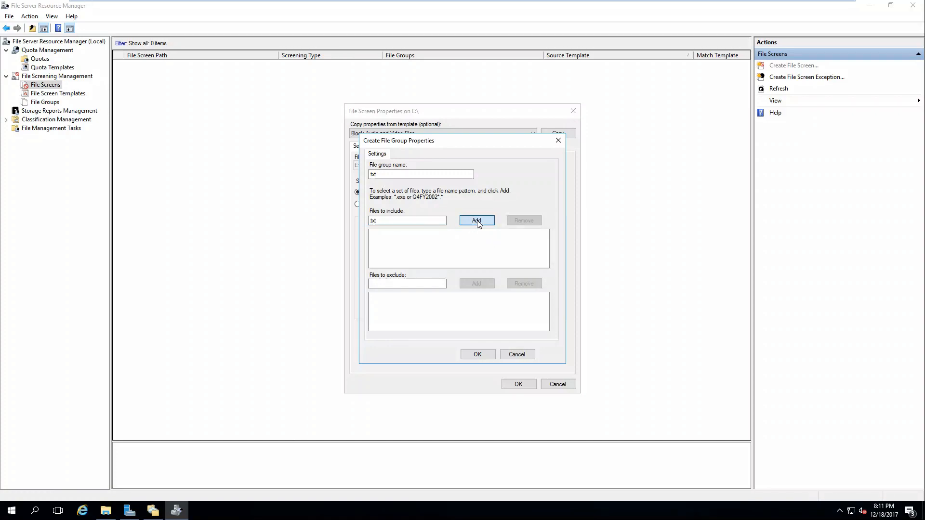
pyautogui.click(480, 354)
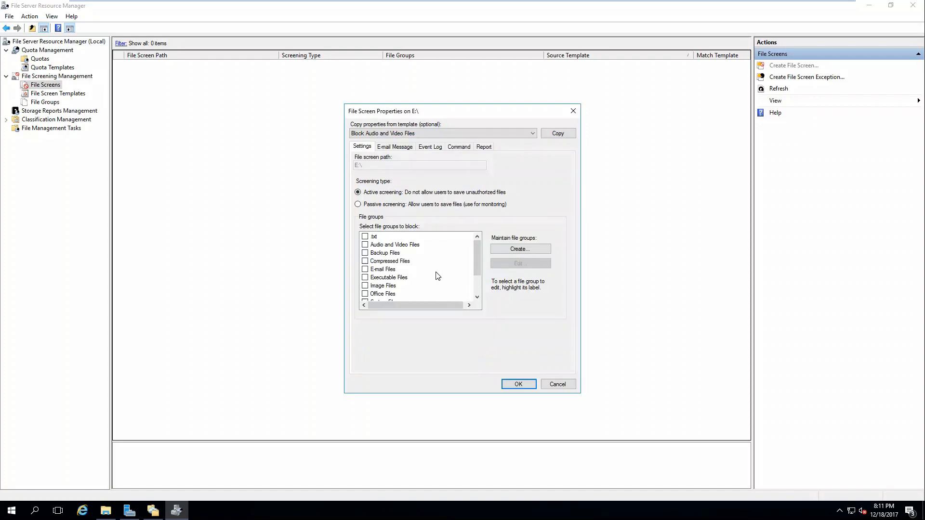
# Block the .txt group, review the E-mail, Event Log, Command and Report tabs, then cancel
pyautogui.click(383, 147)
pyautogui.click(519, 292)
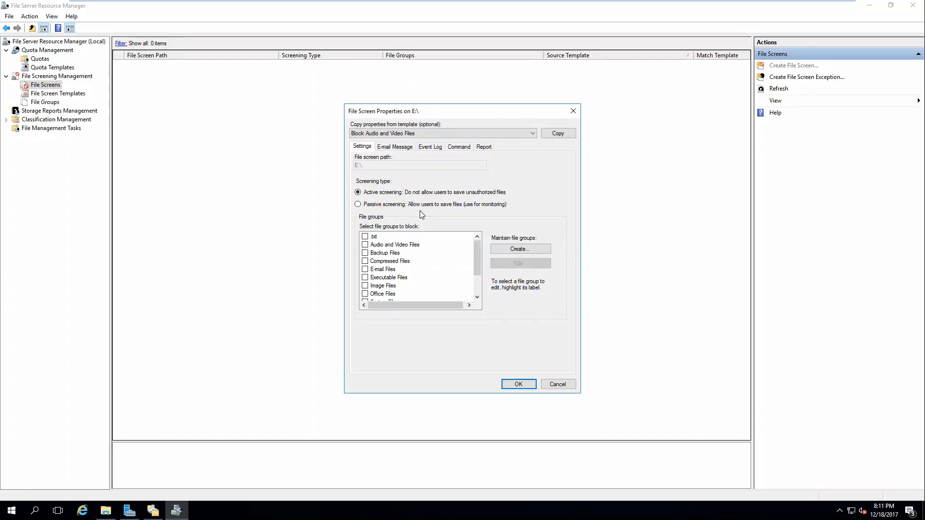
pyautogui.click(366, 237)
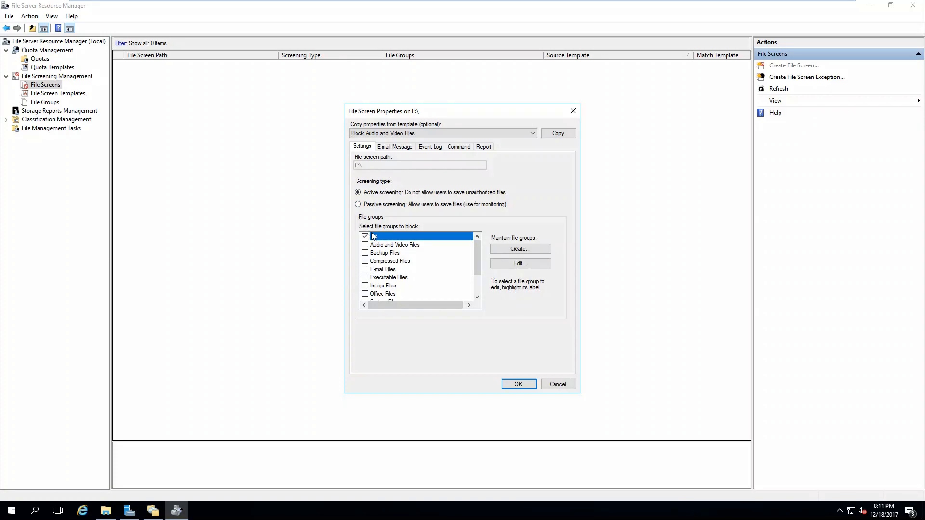
pyautogui.click(392, 150)
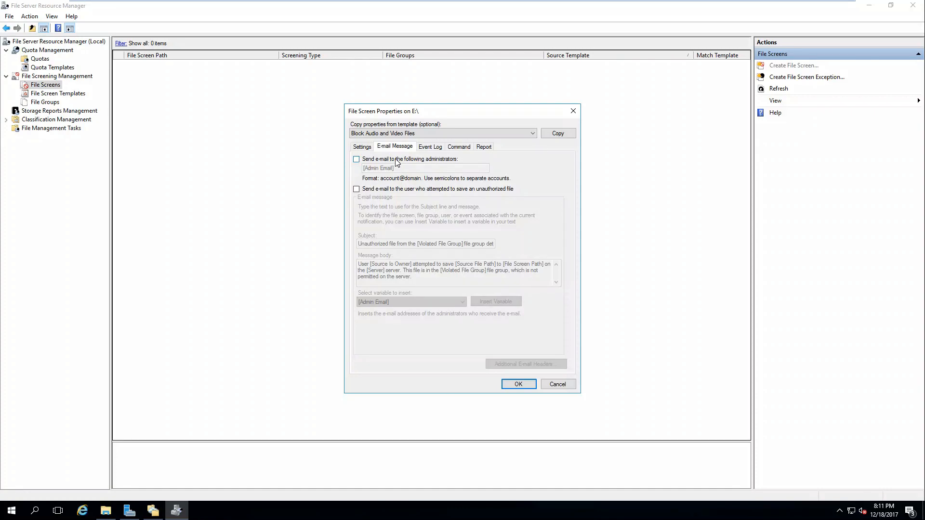
pyautogui.click(430, 147)
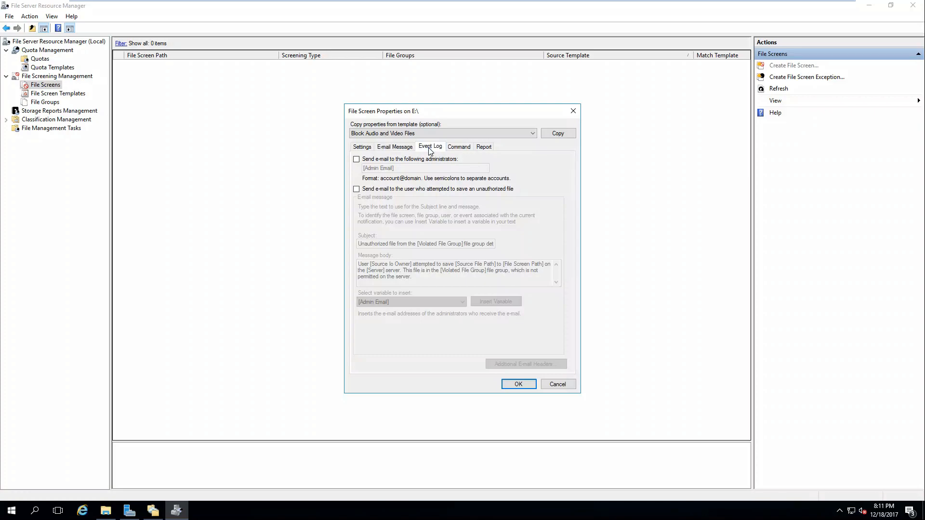
pyautogui.click(455, 148)
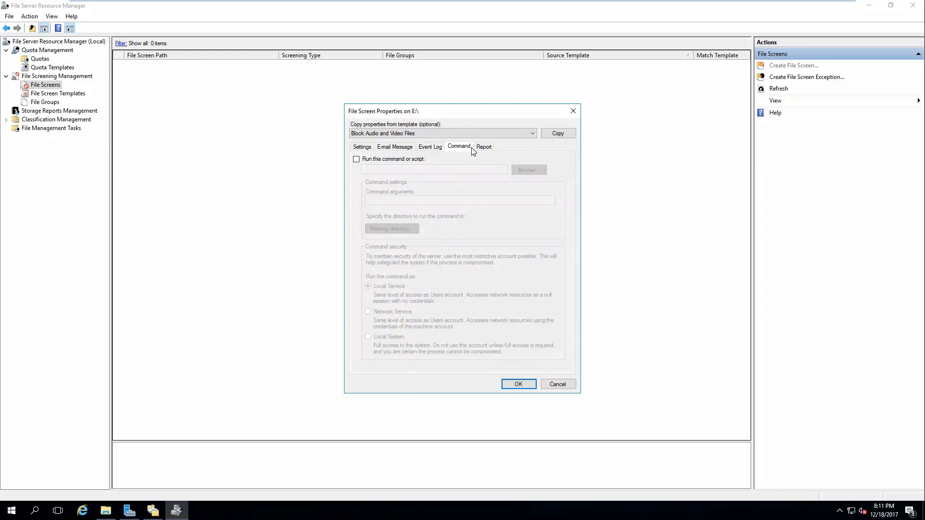
pyautogui.click(486, 148)
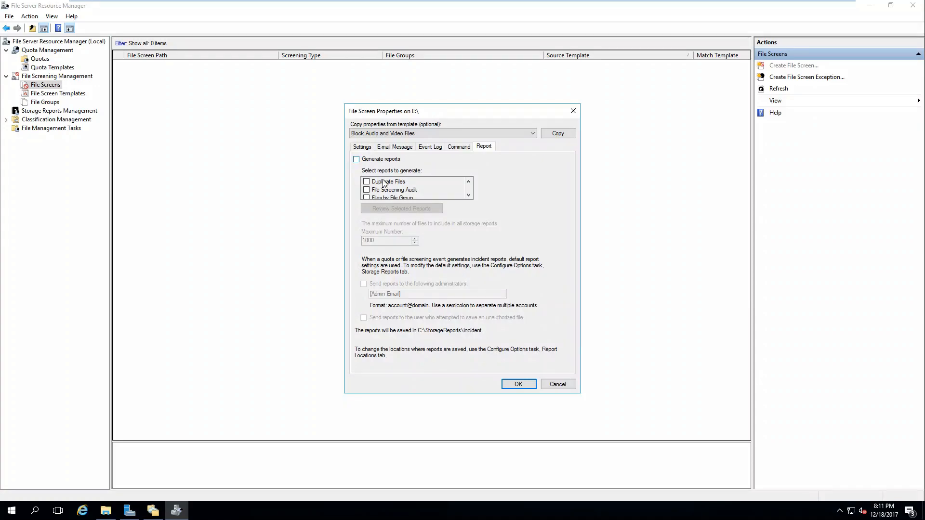
pyautogui.click(572, 110)
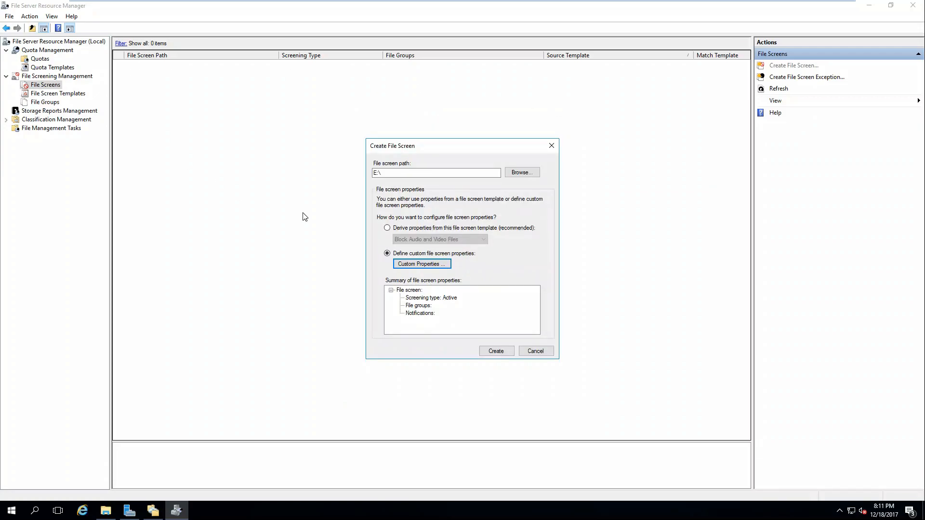
pyautogui.click(536, 353)
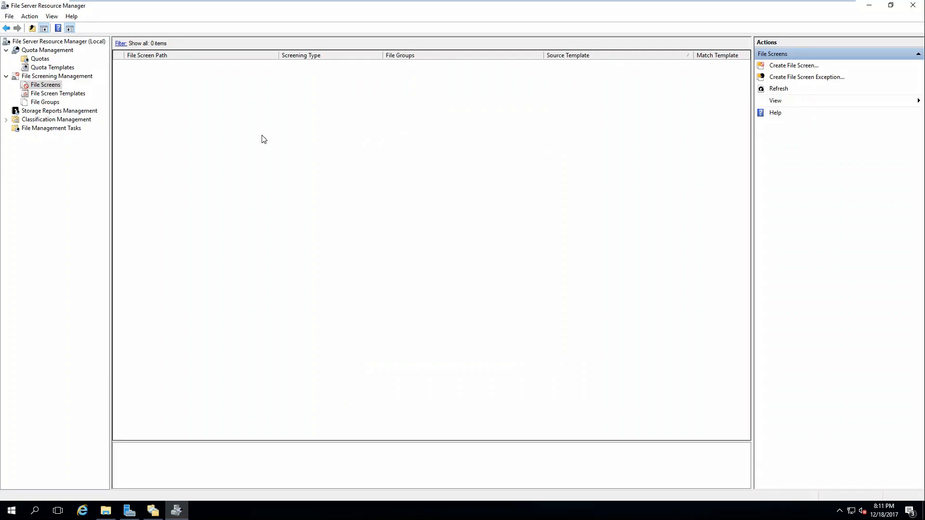
# Browse File Screen Templates and File Groups, selecting .txt, then go to Storage Reports Management
pyautogui.click(46, 96)
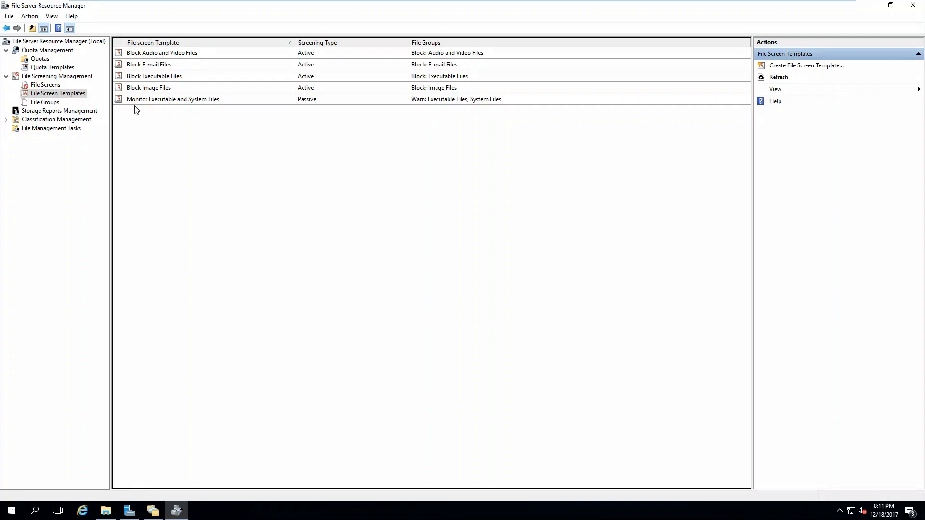
pyautogui.click(45, 105)
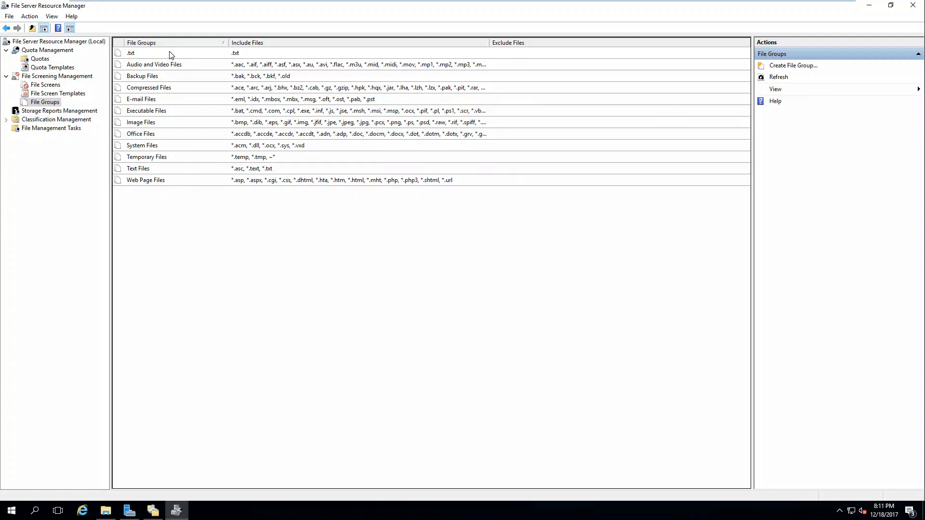
pyautogui.click(170, 54)
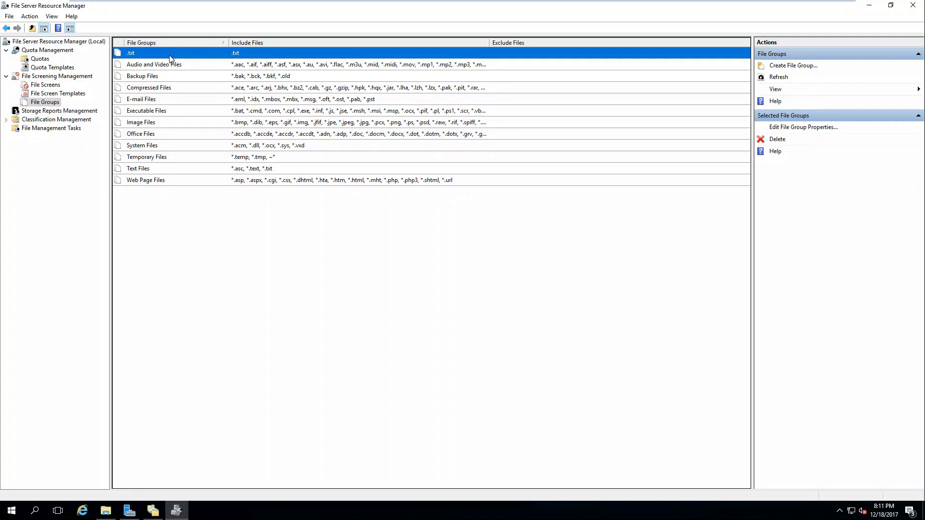
pyautogui.click(55, 111)
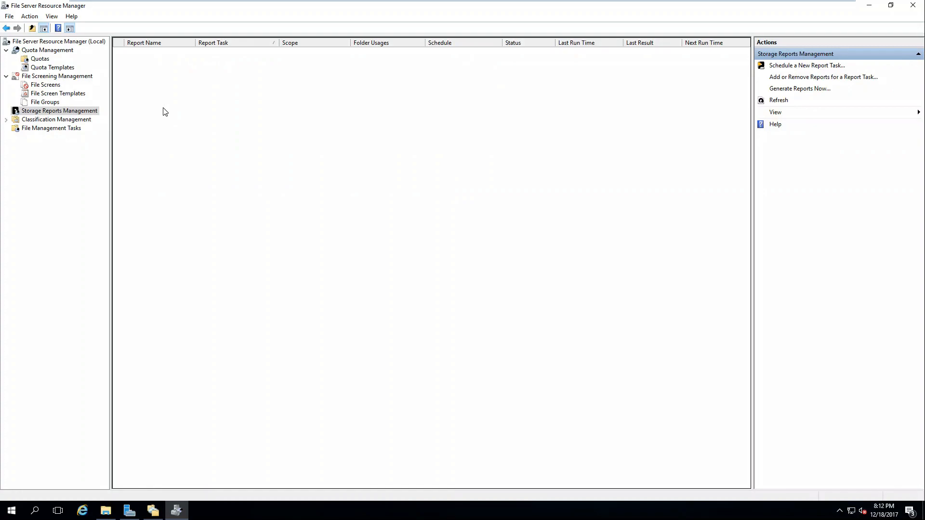
# Start an on-demand storage report and include the Files by Owner report
pyautogui.rightClick(164, 111)
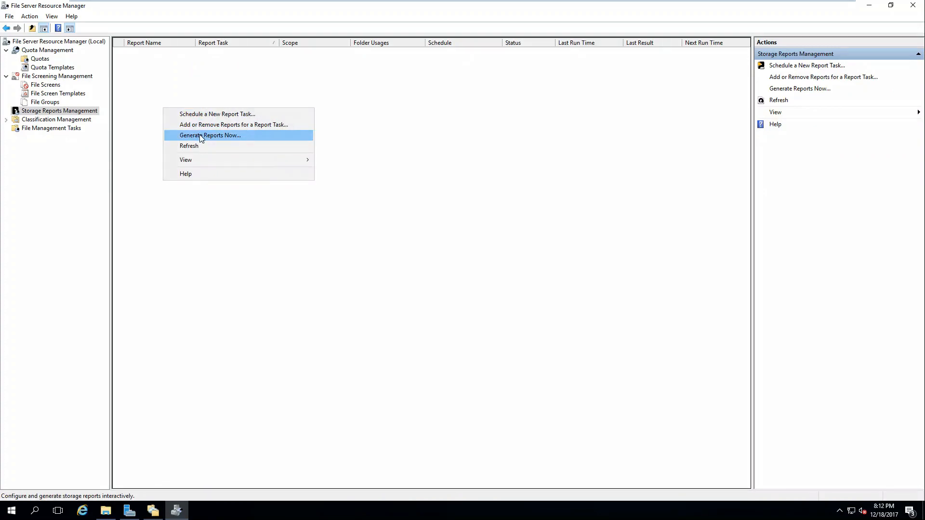
pyautogui.click(201, 136)
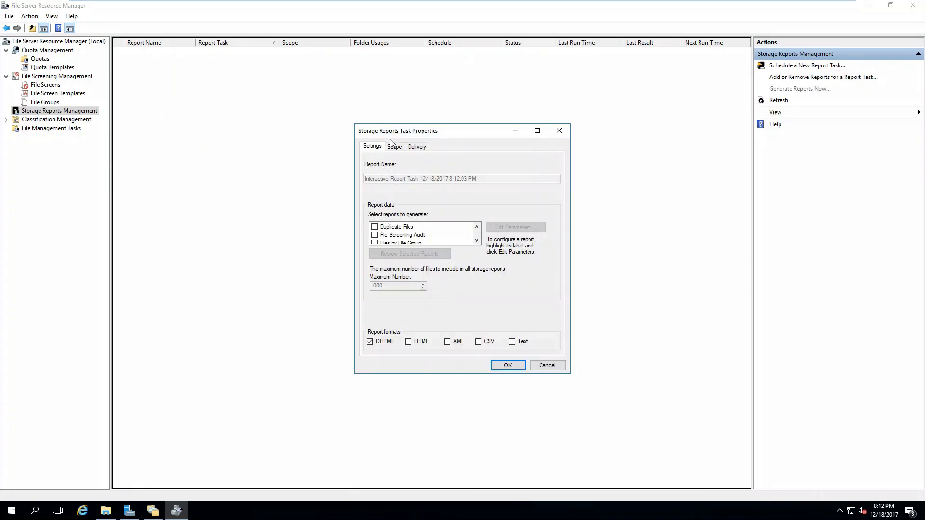
pyautogui.click(477, 241)
pyautogui.click(476, 240)
pyautogui.click(477, 240)
pyautogui.click(375, 227)
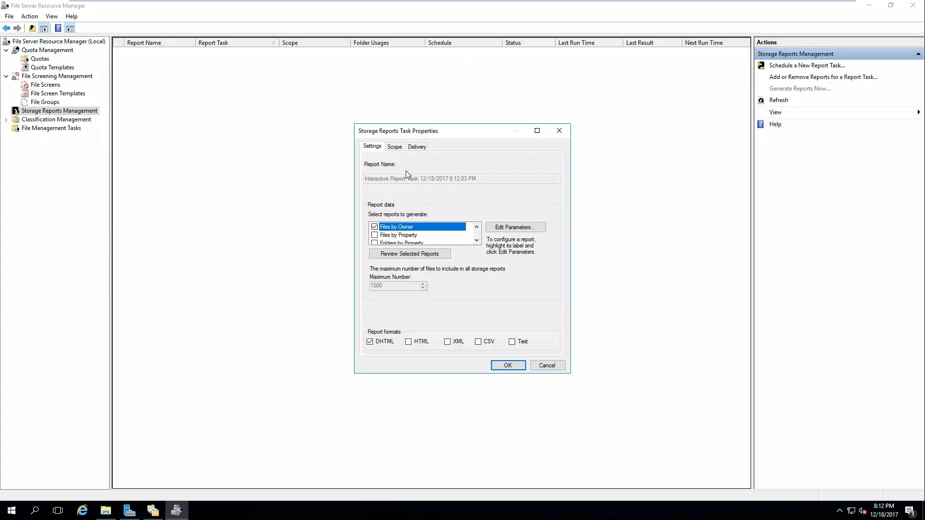
# Set the report scope to E:\ with all four folder data types ticked
pyautogui.click(395, 147)
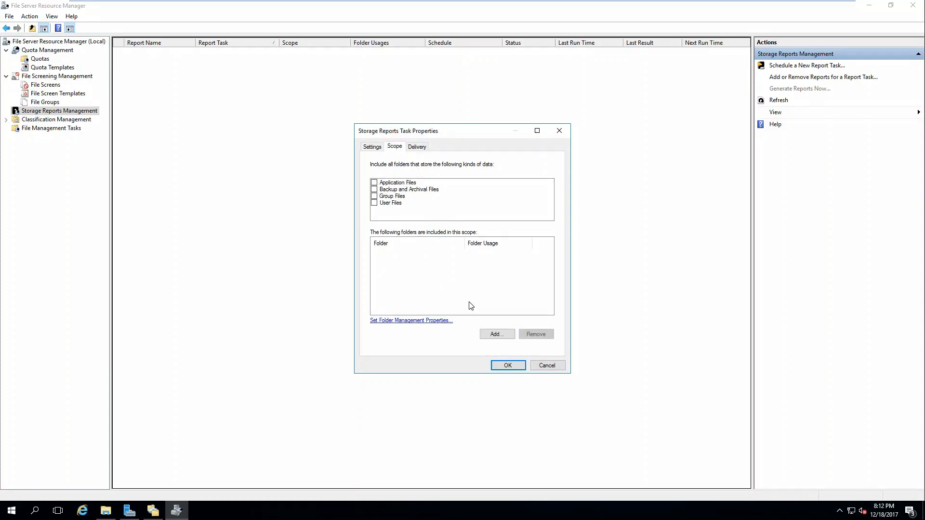
pyautogui.click(496, 334)
pyautogui.click(433, 296)
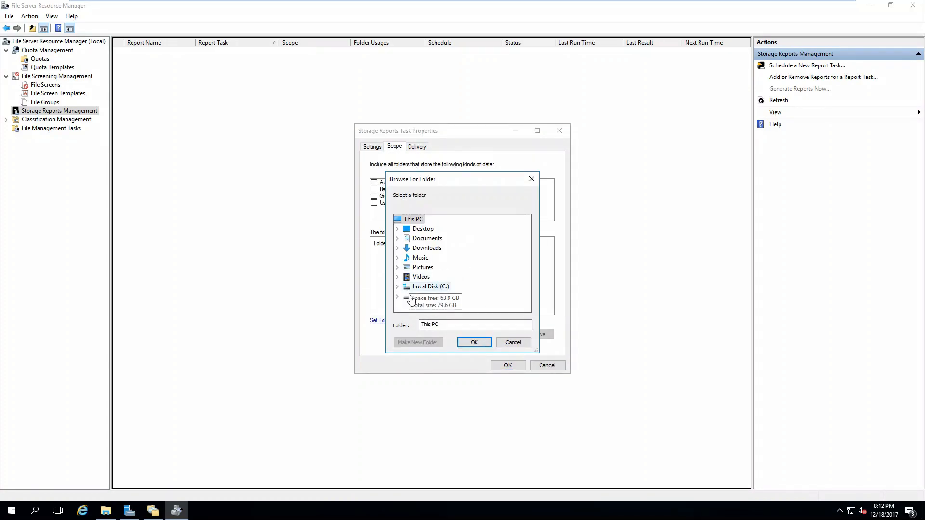
pyautogui.click(487, 342)
pyautogui.click(374, 183)
pyautogui.click(374, 189)
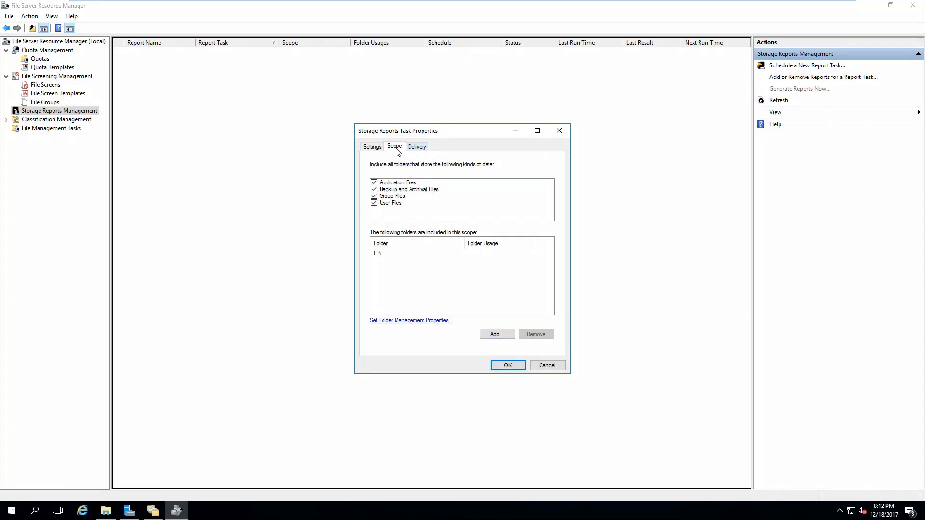
# Review the Settings and Delivery tabs, then generate the report and wait for it
pyautogui.click(375, 148)
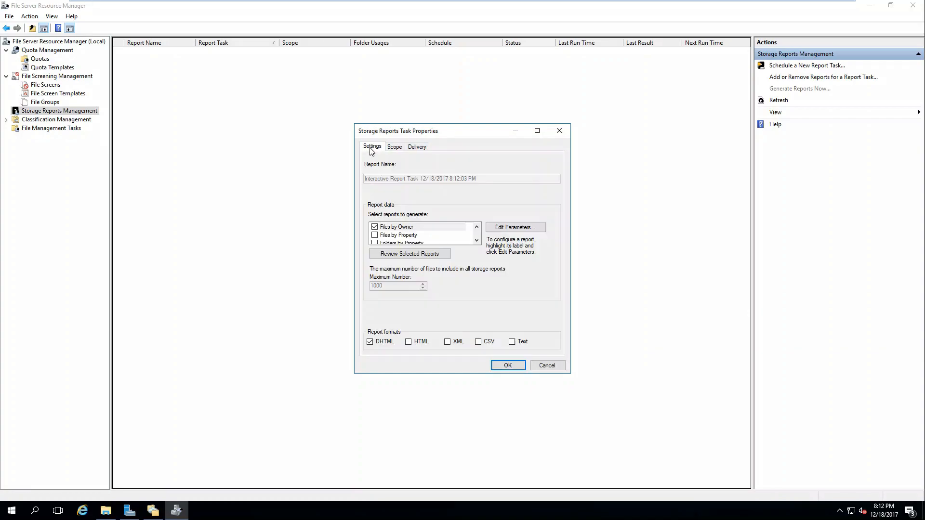
pyautogui.click(423, 147)
pyautogui.click(507, 364)
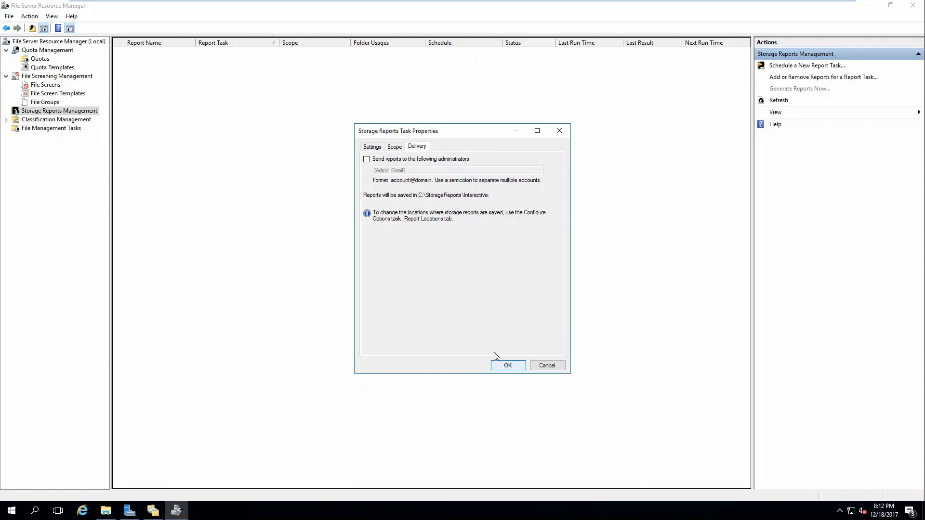
pyautogui.click(185, 176)
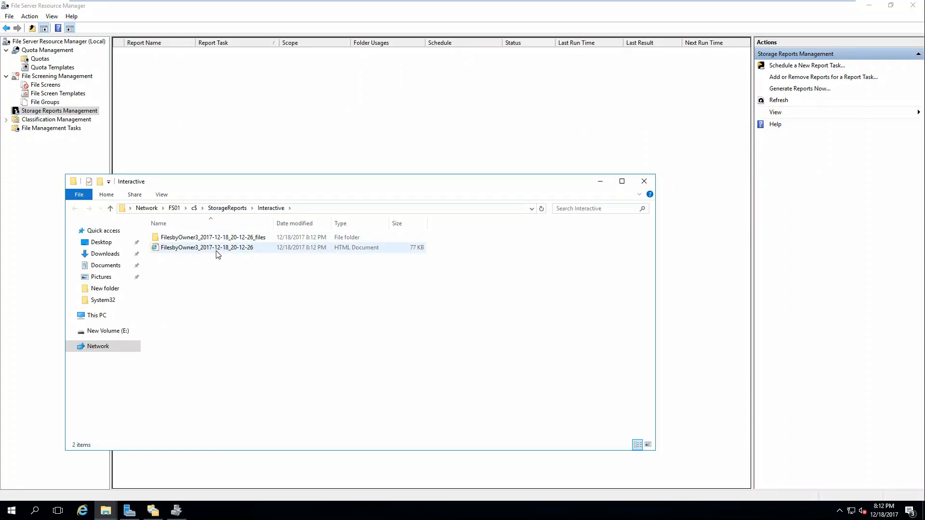
# Open the Files by Owner HTML report in Internet Explorer, scroll through its tables, then close it
pyautogui.doubleClick(216, 251)
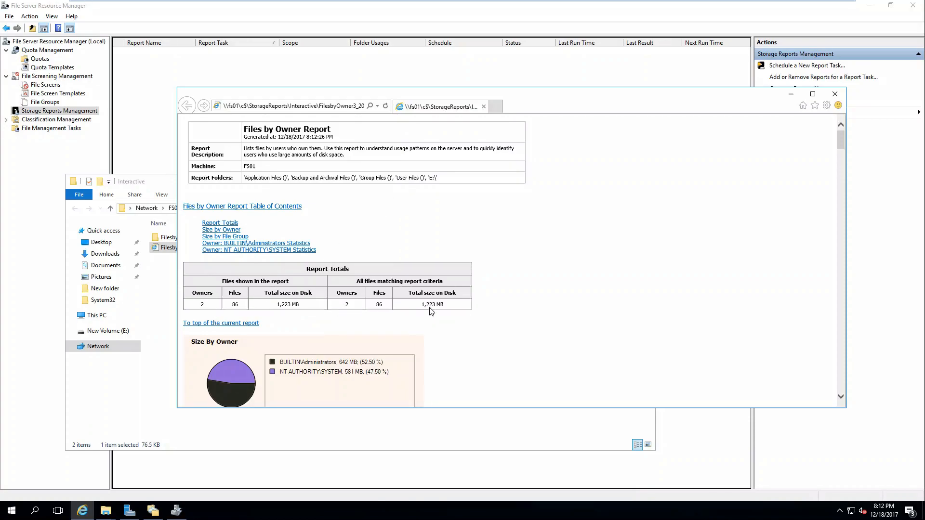
pyautogui.scroll(-3, 438, 275)
pyautogui.scroll(-2, 436, 273)
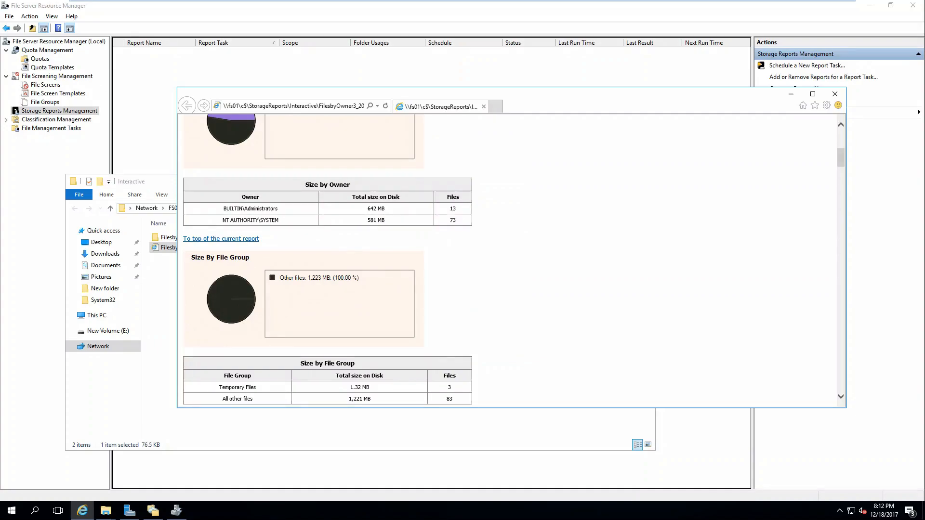
pyautogui.scroll(-2, 284, 212)
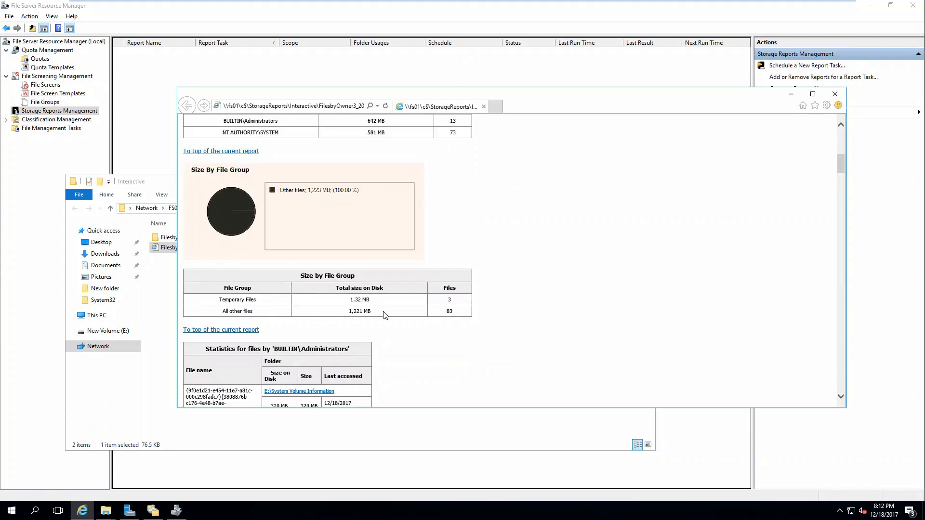
pyautogui.scroll(-2, 361, 298)
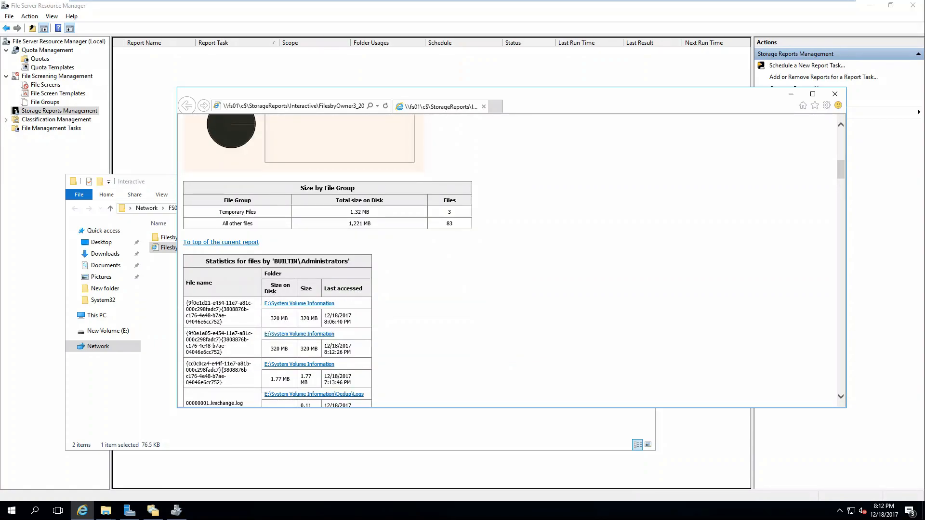
pyautogui.scroll(-4, 424, 332)
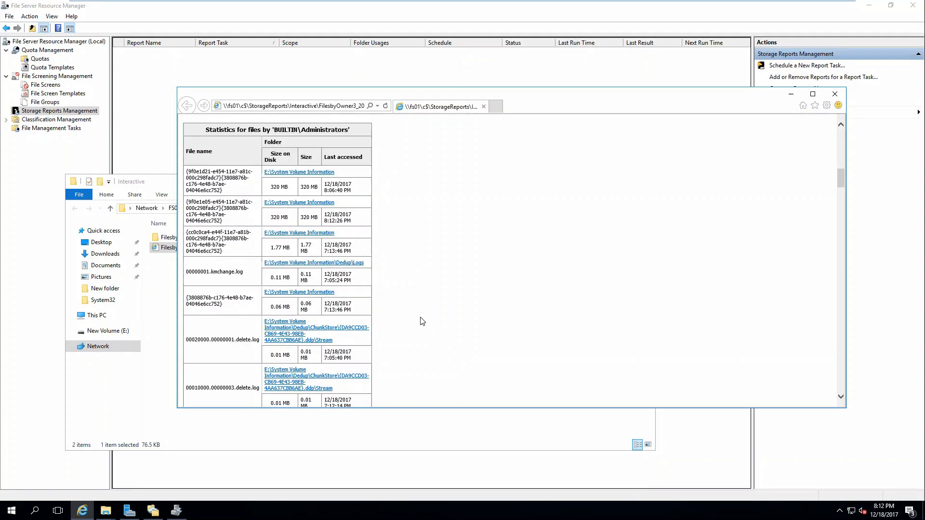
pyautogui.scroll(-8, 423, 317)
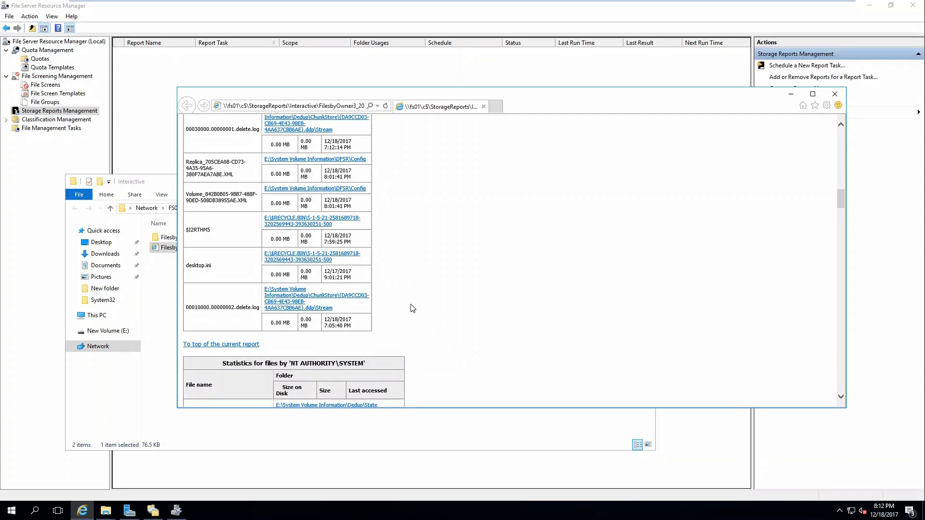
pyautogui.scroll(-10, 413, 308)
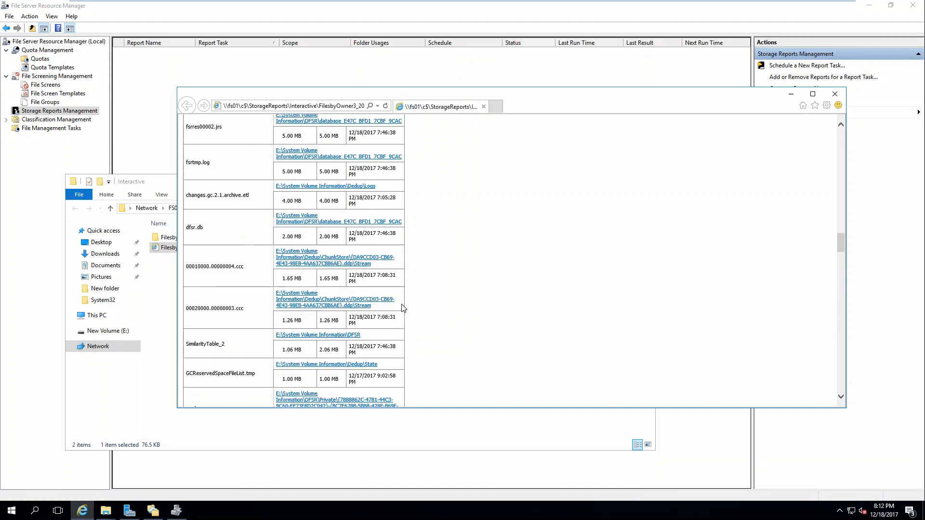
pyautogui.scroll(-6, 418, 304)
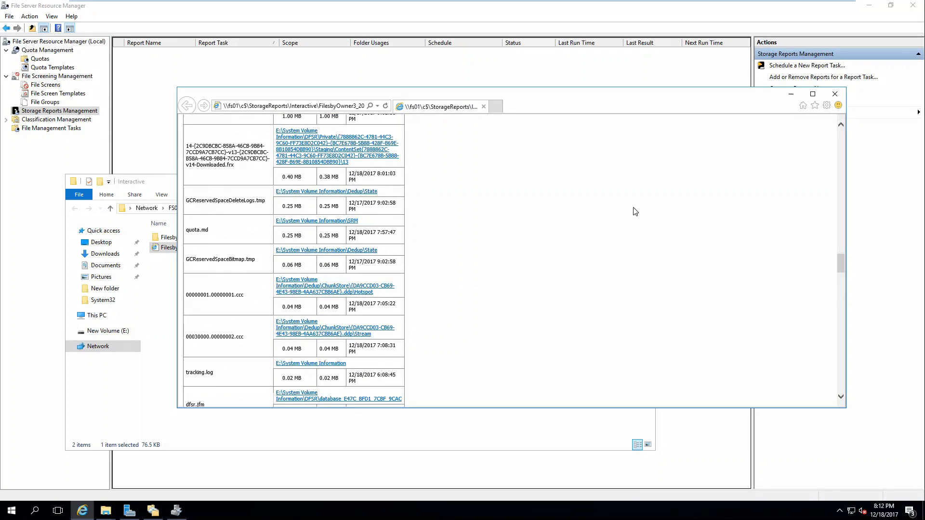
pyautogui.click(835, 96)
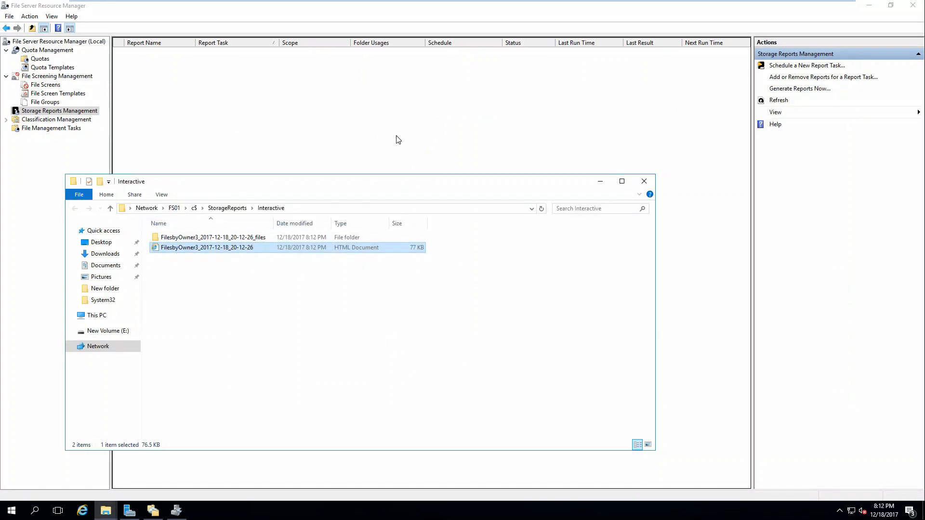
pyautogui.click(57, 119)
# Try creating a classification rule and dismiss the no-classification-properties warning
pyautogui.doubleClick(57, 119)
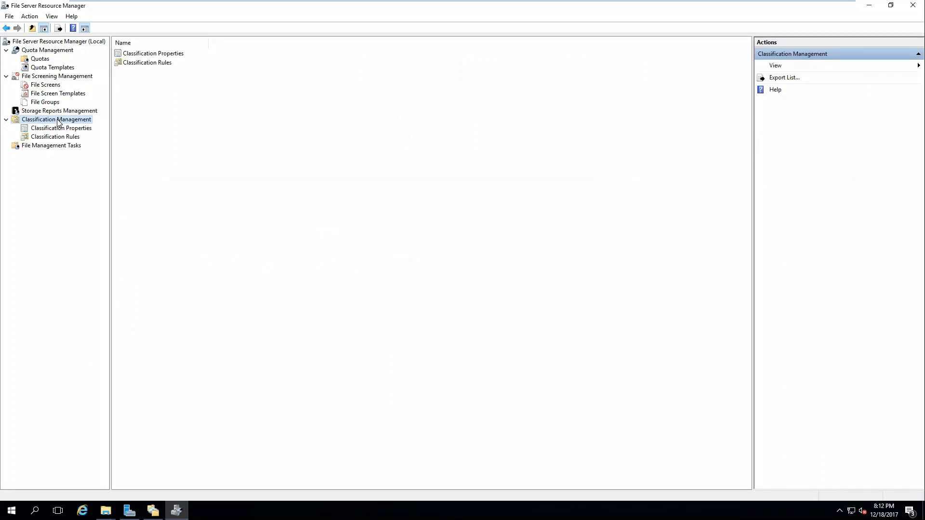
pyautogui.click(56, 138)
pyautogui.rightClick(145, 118)
pyautogui.click(172, 126)
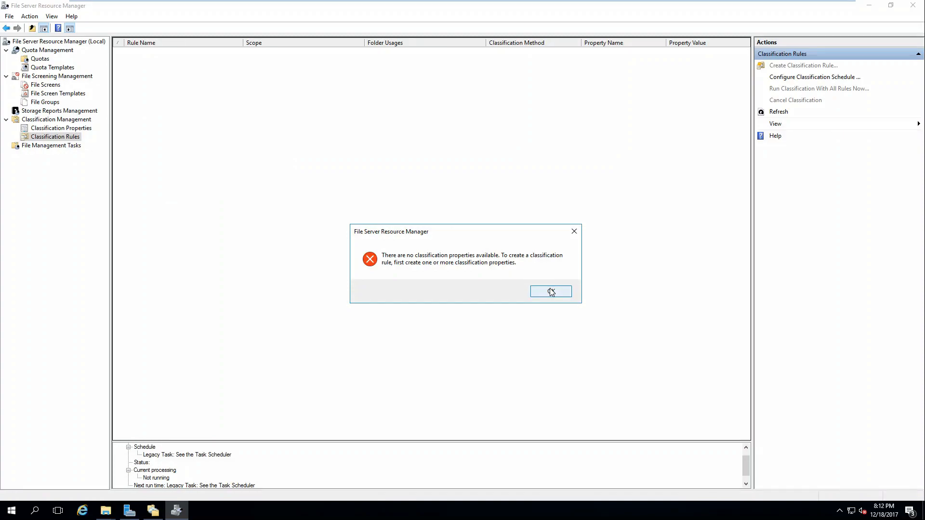
pyautogui.click(551, 291)
# Inspect the Access-Denied Assistance Message property unchanged, then return to Classification Rules
pyautogui.click(67, 129)
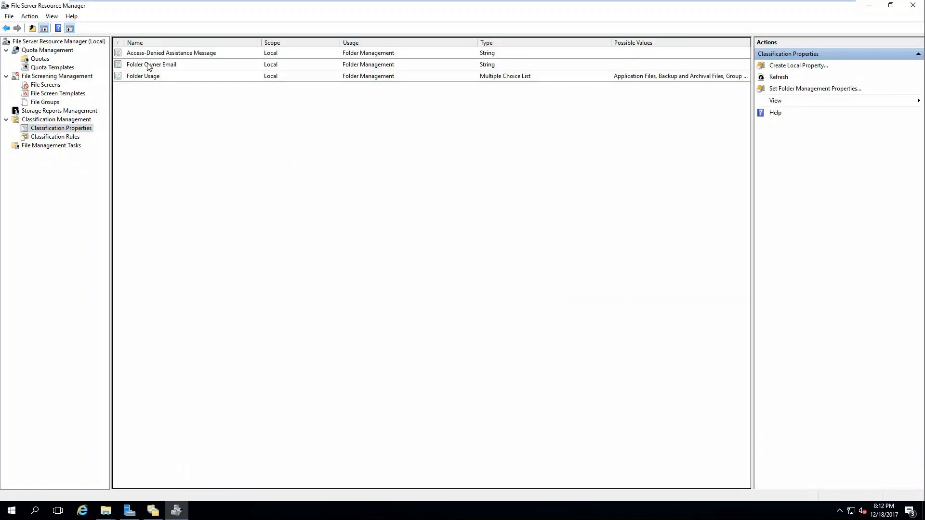
pyautogui.rightClick(157, 53)
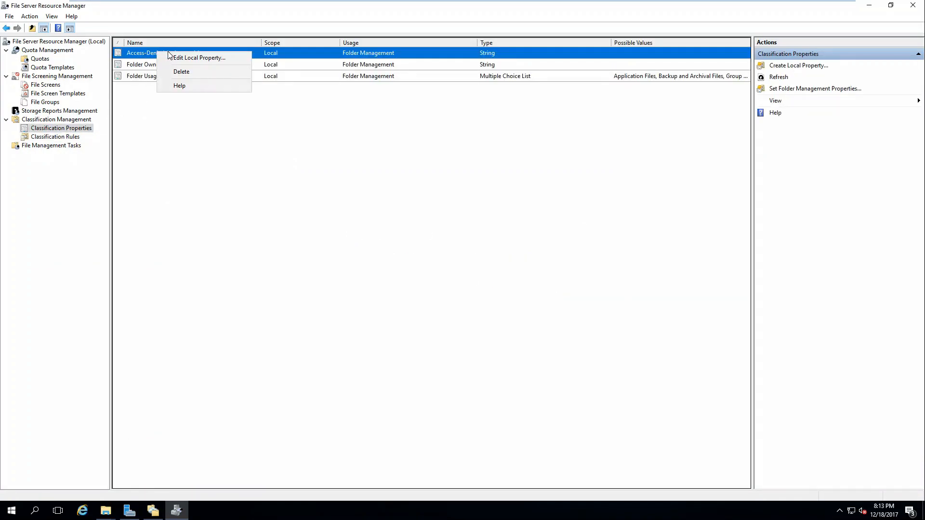
pyautogui.click(191, 59)
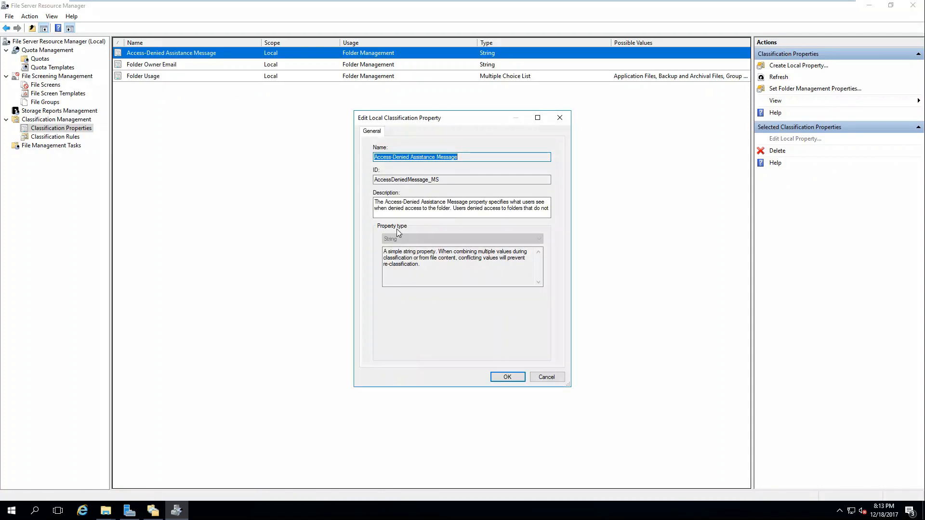
pyautogui.click(504, 377)
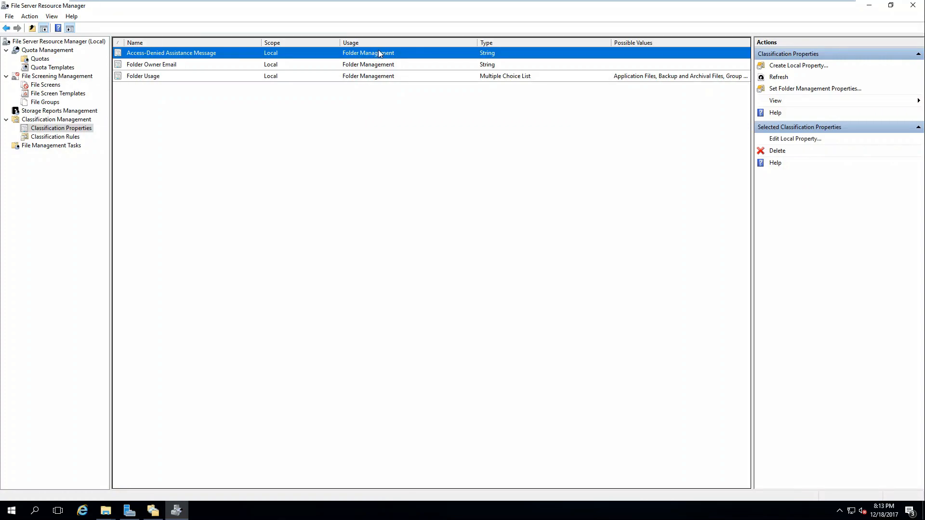
pyautogui.rightClick(378, 53)
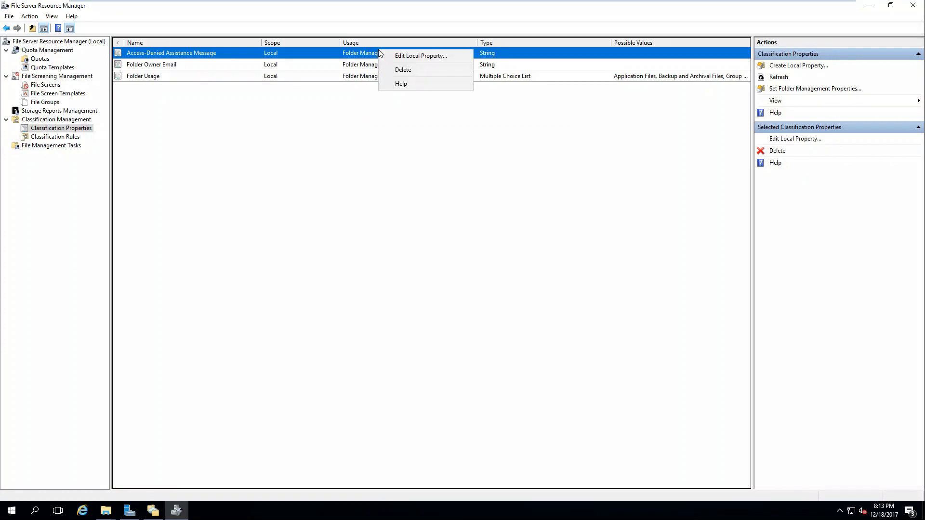
pyautogui.click(39, 137)
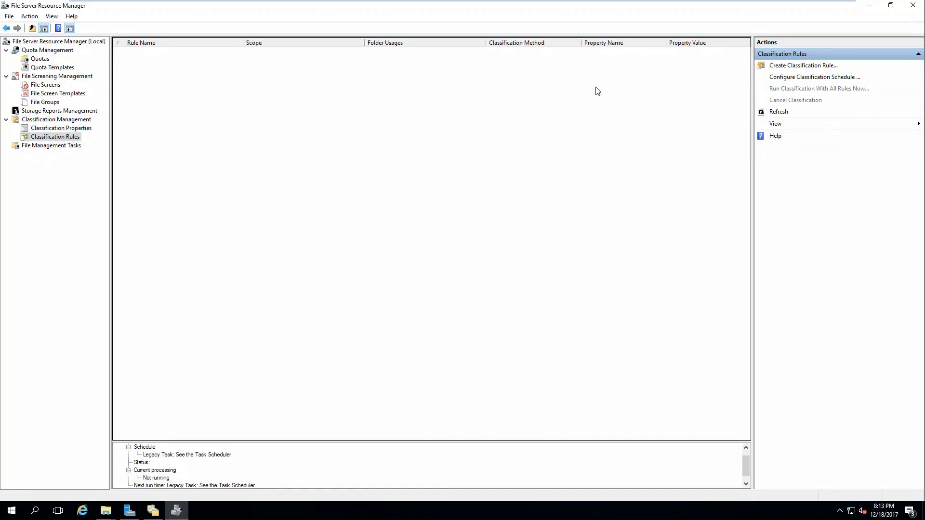
# Review the classification schedule, file screen audit, report locations and storage report defaults in FSRM Options
pyautogui.click(790, 79)
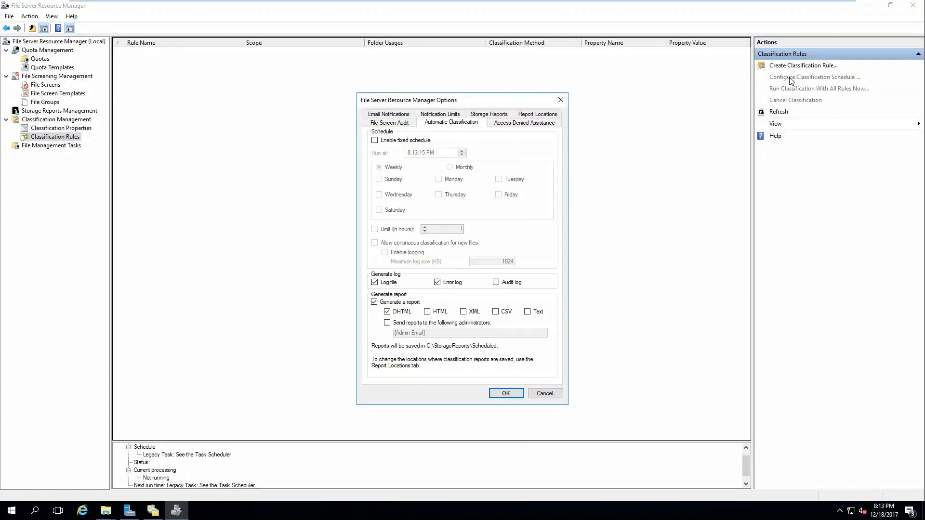
pyautogui.click(399, 125)
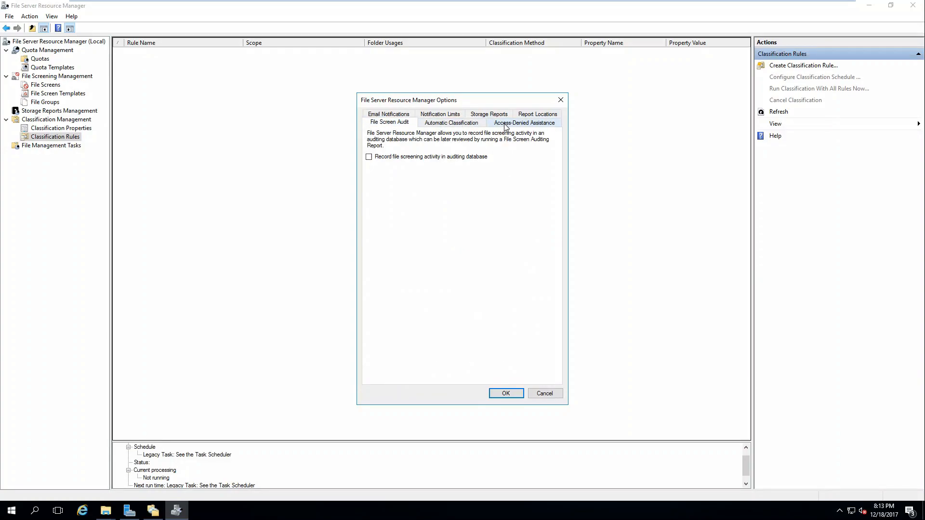
pyautogui.click(529, 115)
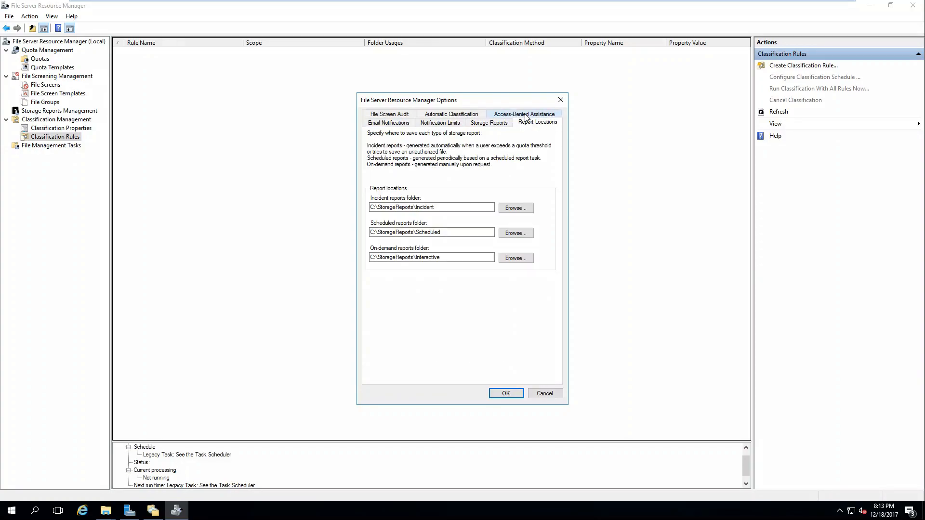
pyautogui.click(489, 123)
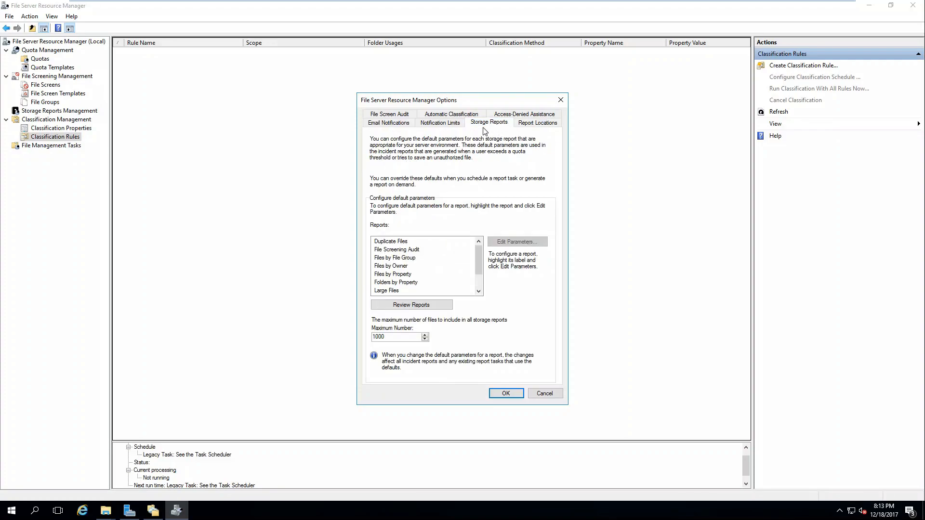
# Check the 60-minute notification limits and e-mail settings, close Options unchanged, then show File Management Tasks
pyautogui.click(434, 124)
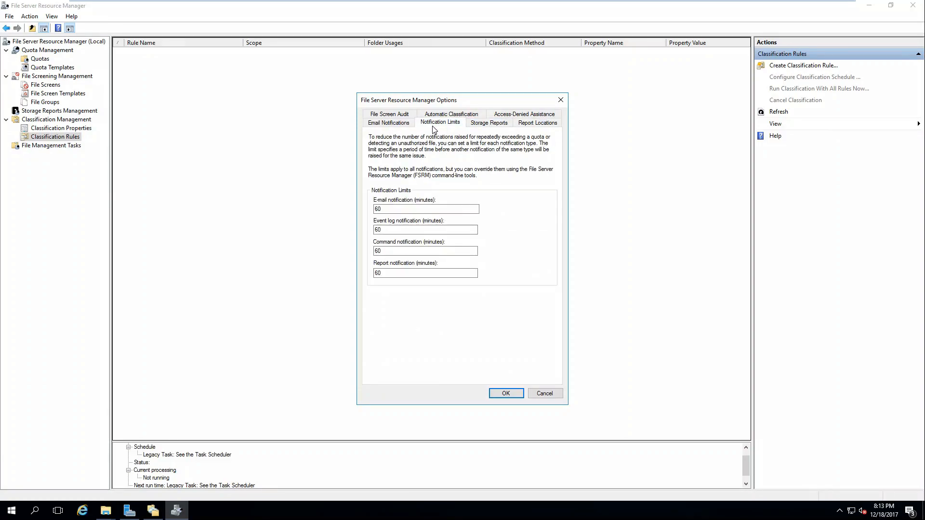
pyautogui.click(391, 123)
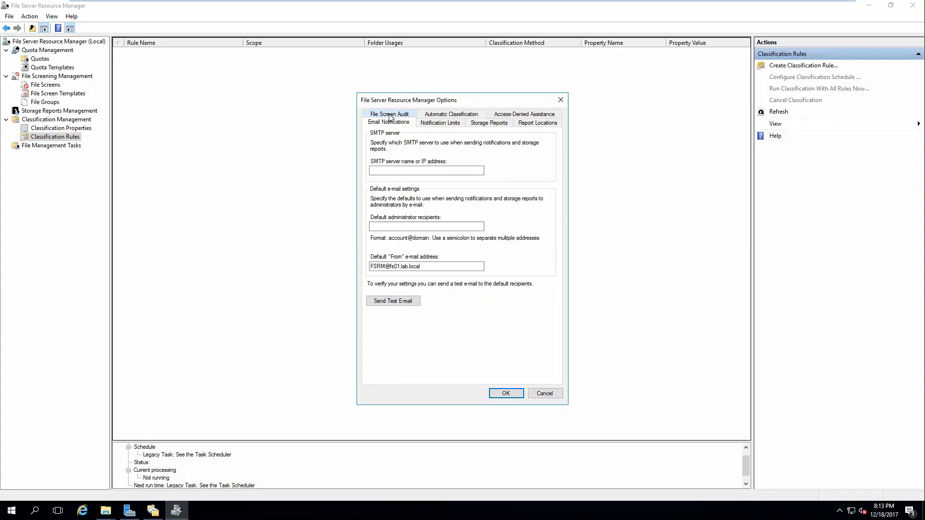
pyautogui.click(390, 115)
pyautogui.click(425, 116)
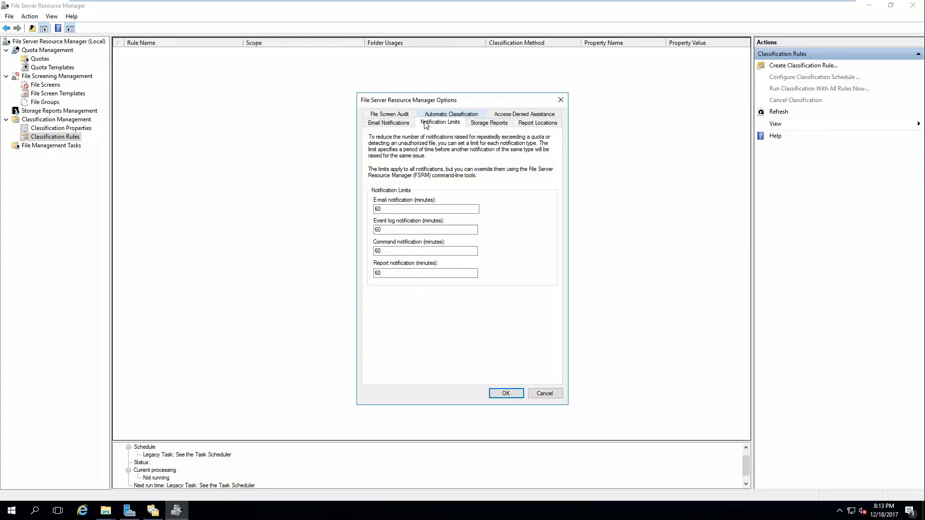
pyautogui.click(559, 98)
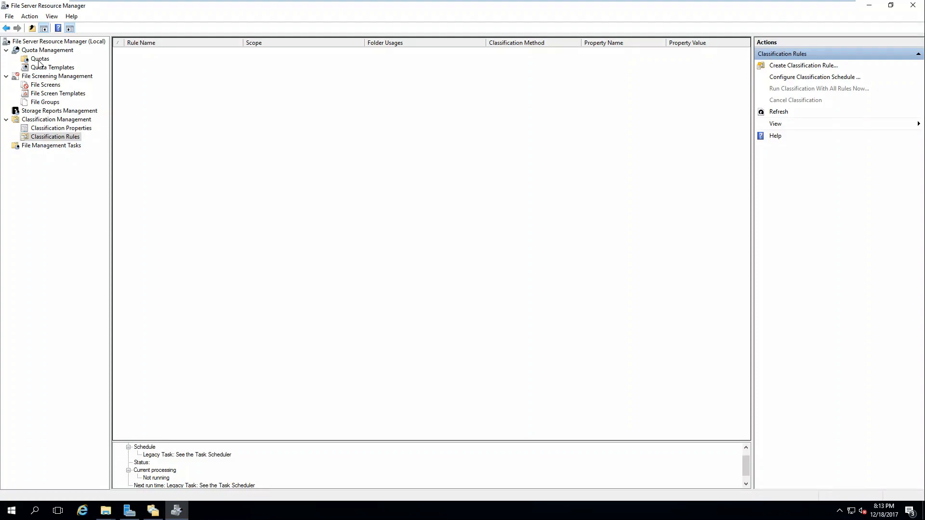
pyautogui.click(49, 145)
# Start a new file management task named 'test' and look over its Scope and Action settings
pyautogui.rightClick(141, 146)
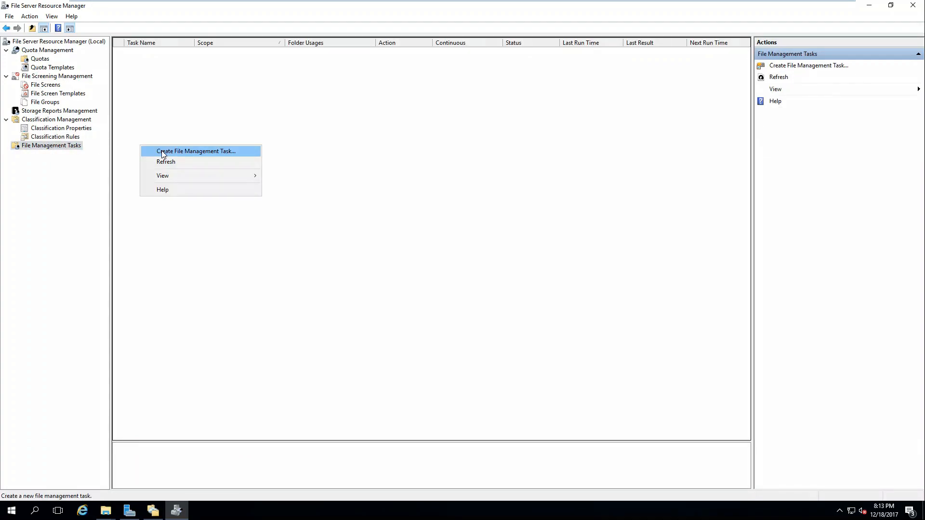
pyautogui.click(162, 152)
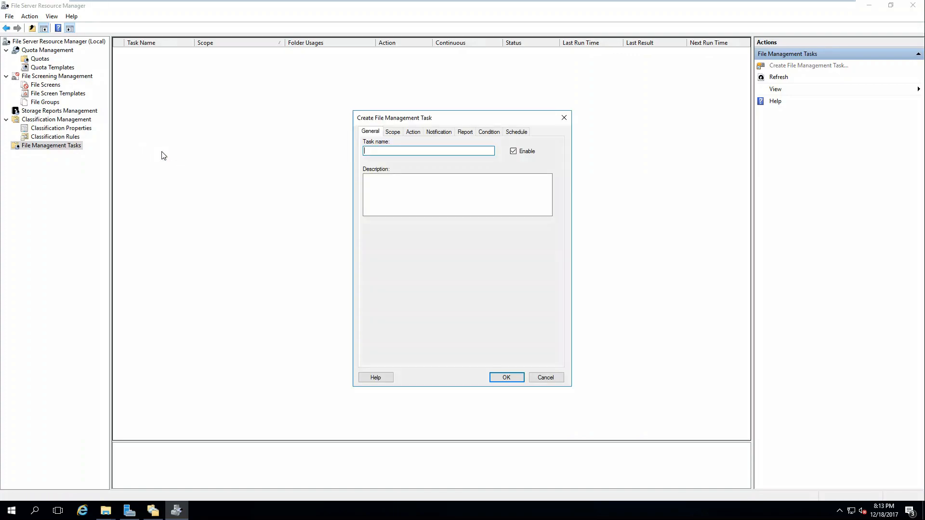
pyautogui.write('test')
pyautogui.click(398, 133)
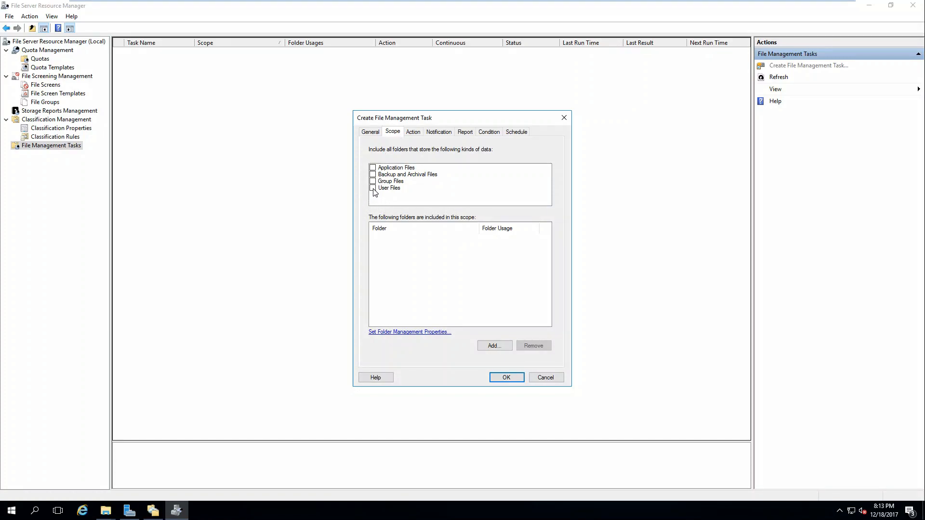
pyautogui.click(412, 133)
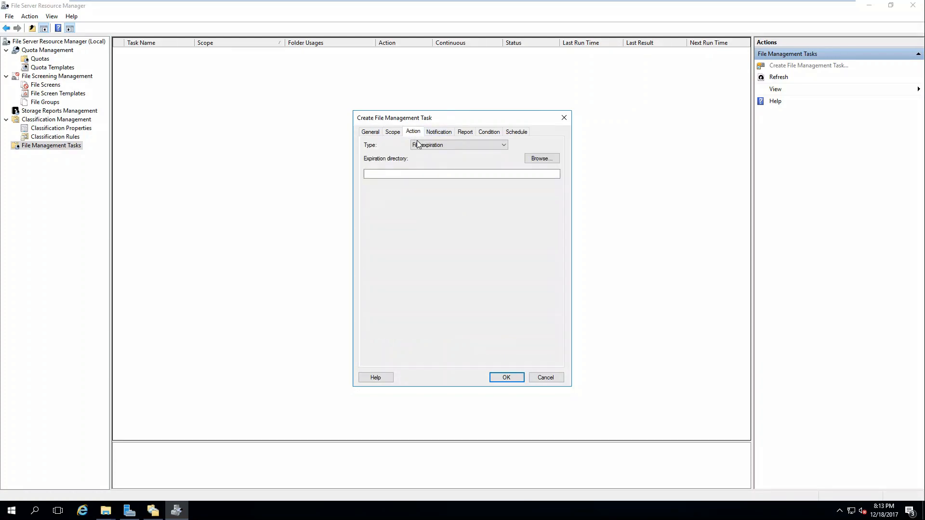
# Try RMS Encryption as the action, dismiss the permissions warning, and revert to File expiration
pyautogui.click(432, 146)
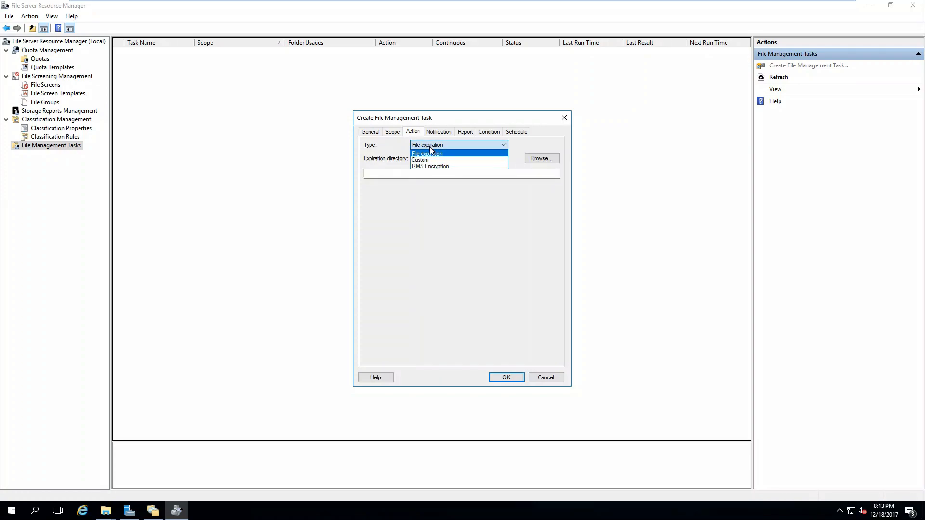
pyautogui.click(429, 165)
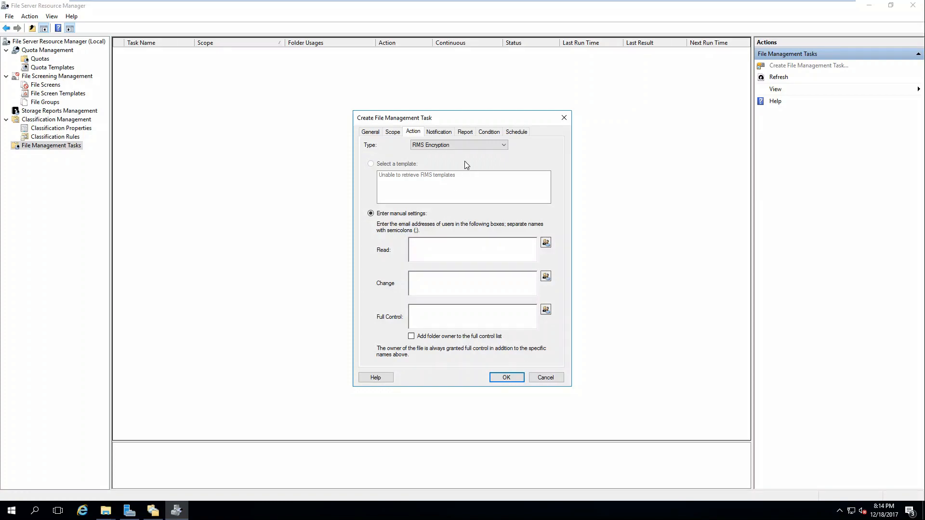
pyautogui.click(436, 132)
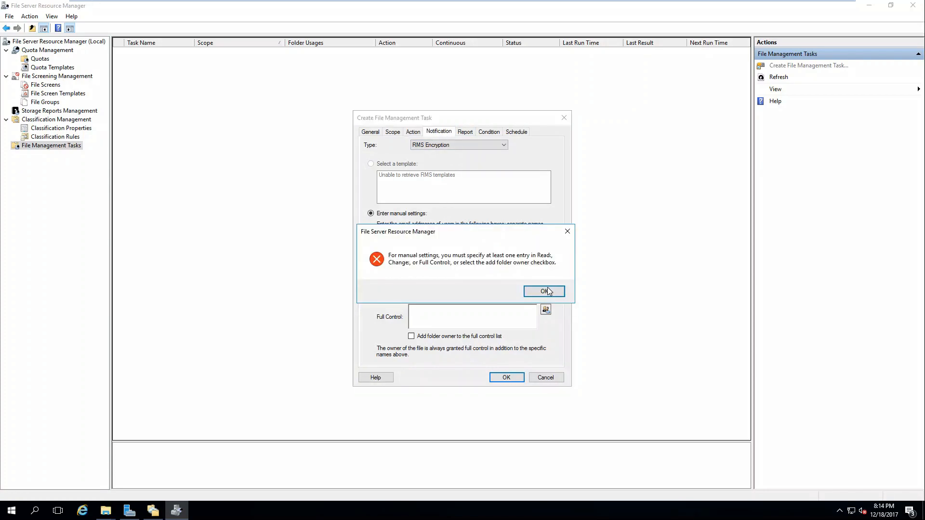
pyautogui.click(545, 292)
pyautogui.click(425, 147)
pyautogui.click(425, 152)
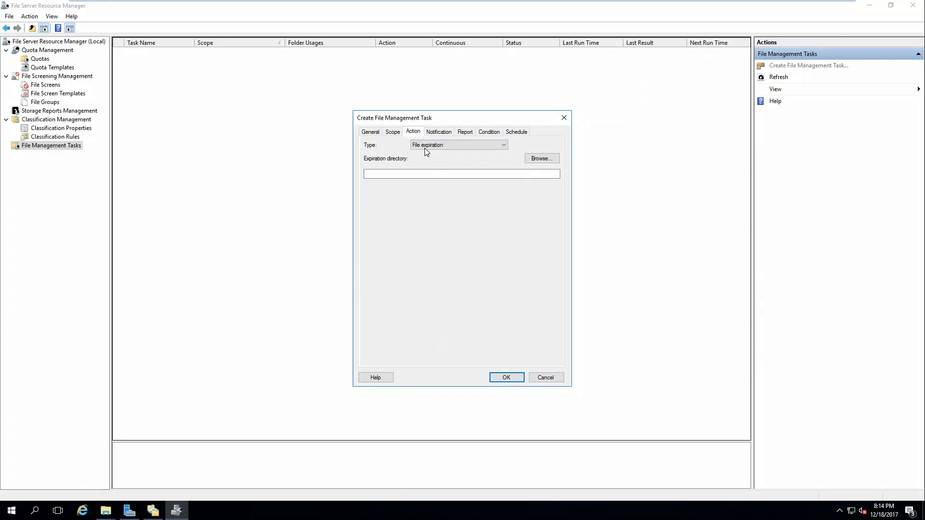
pyautogui.click(430, 177)
# Set the expiration directory to C:\ and preview an event log notification, then cancel adding it
pyautogui.click(529, 162)
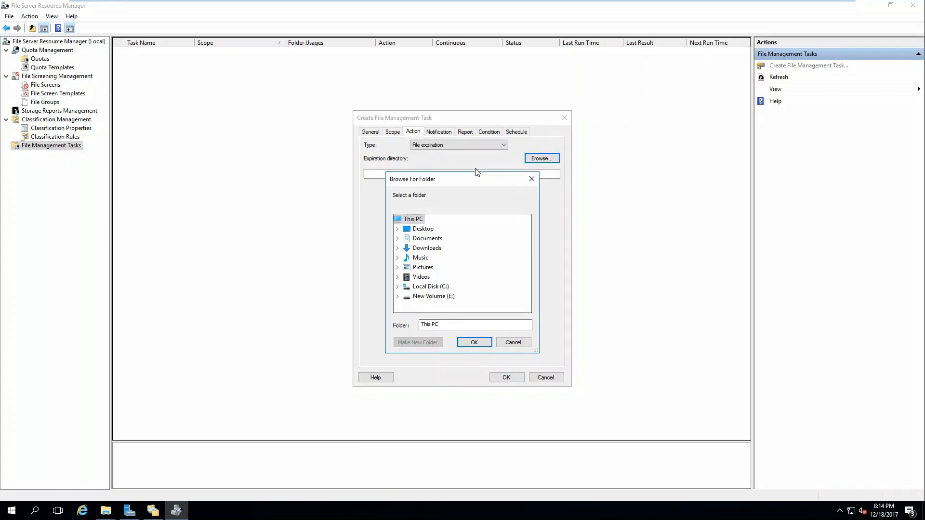
pyautogui.doubleClick(424, 283)
pyautogui.click(474, 342)
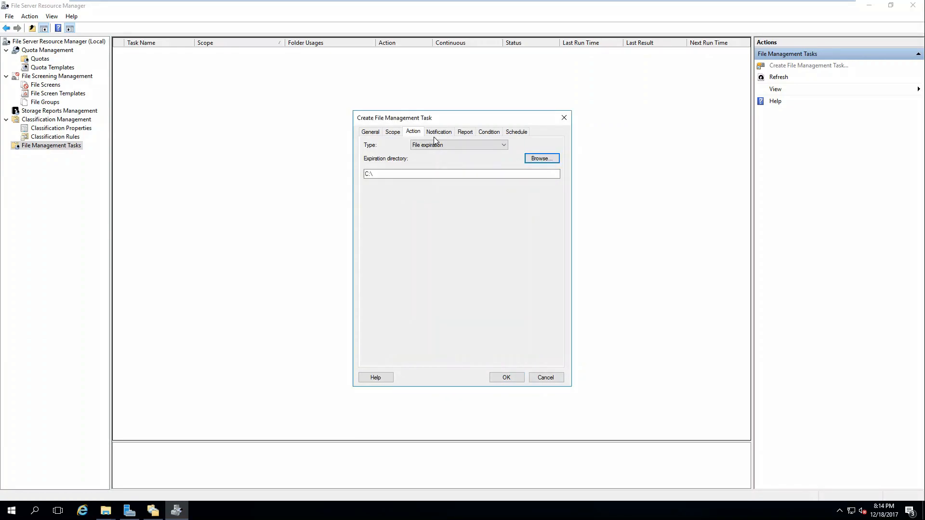
pyautogui.click(446, 135)
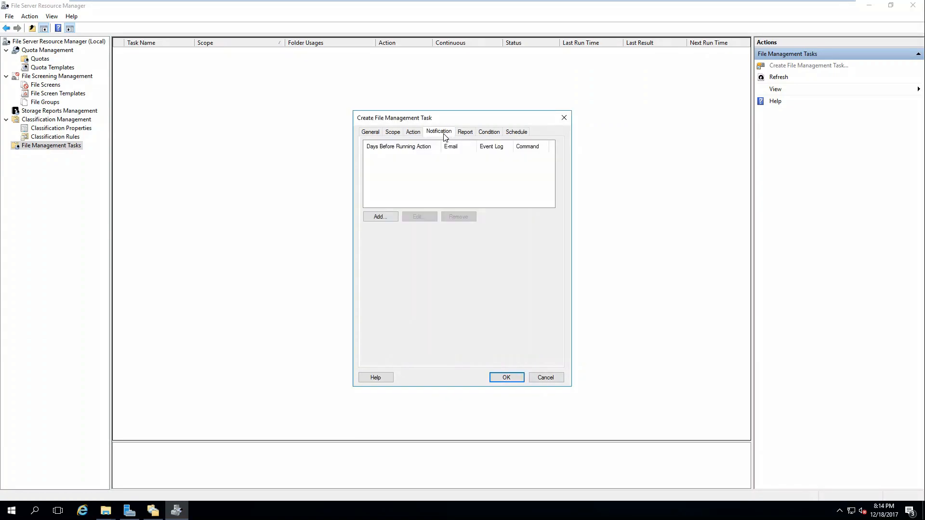
pyautogui.click(376, 218)
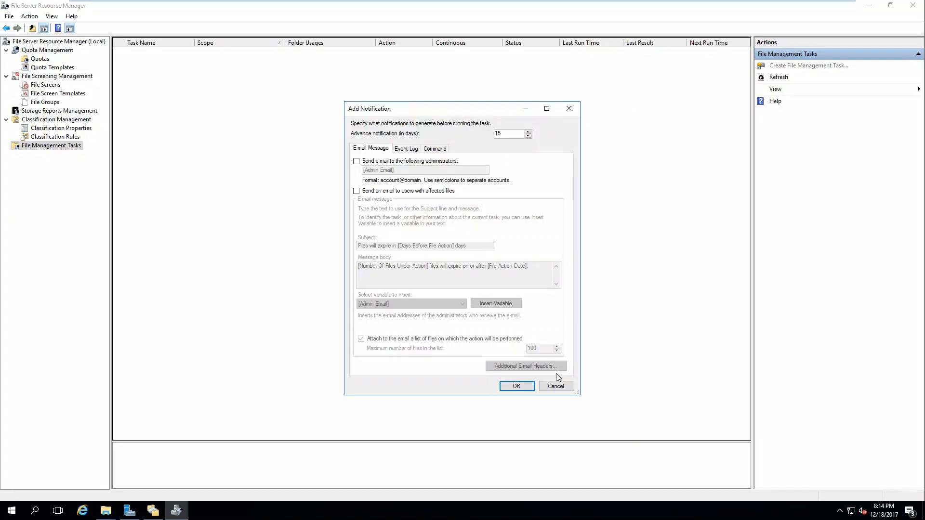
pyautogui.click(395, 150)
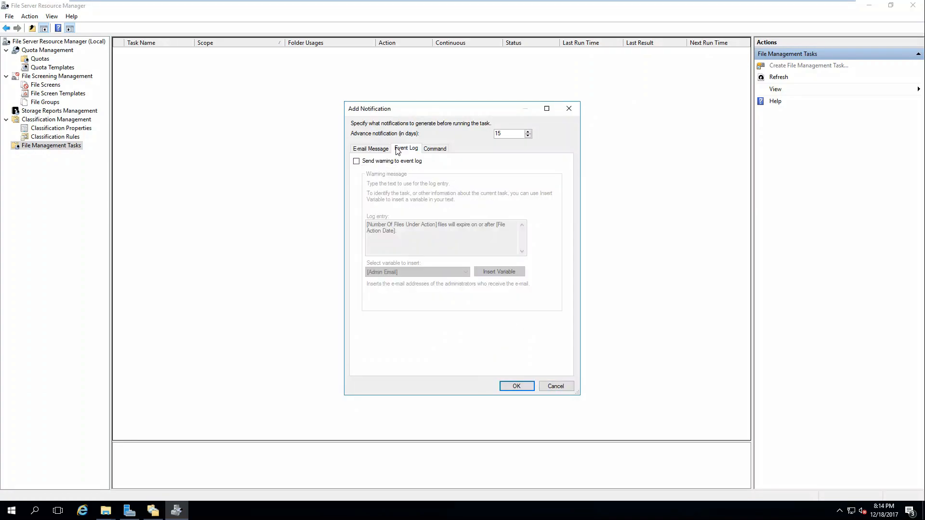
pyautogui.click(555, 387)
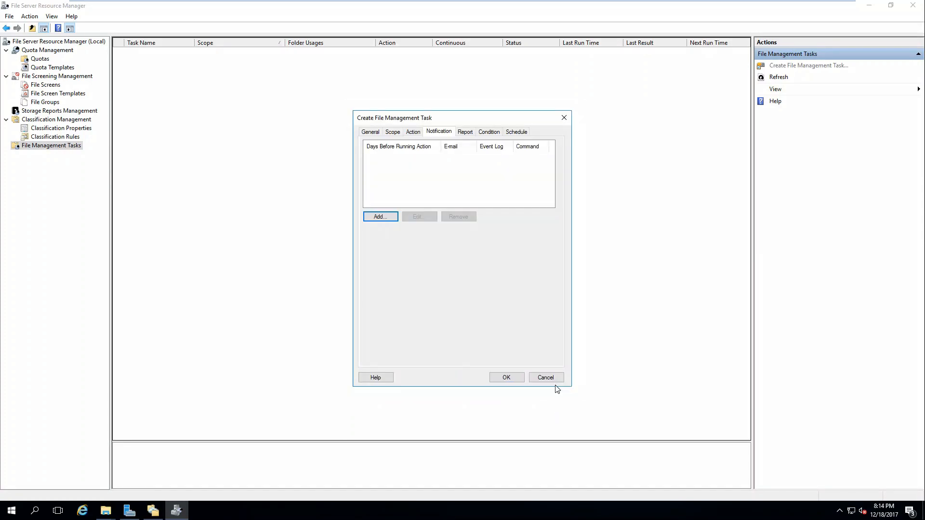
# Look over the Report, Condition and Schedule settings, then cancel the task without creating it
pyautogui.click(463, 132)
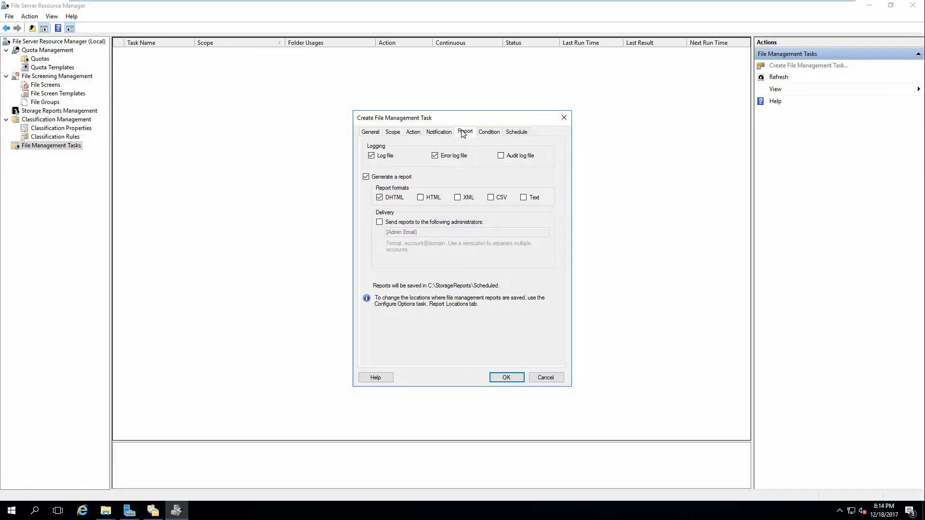
pyautogui.click(489, 132)
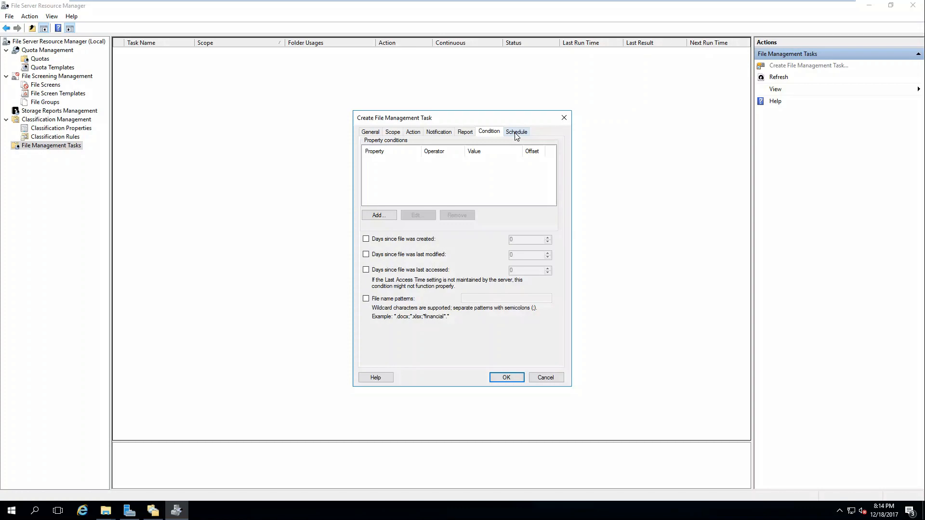
pyautogui.click(516, 133)
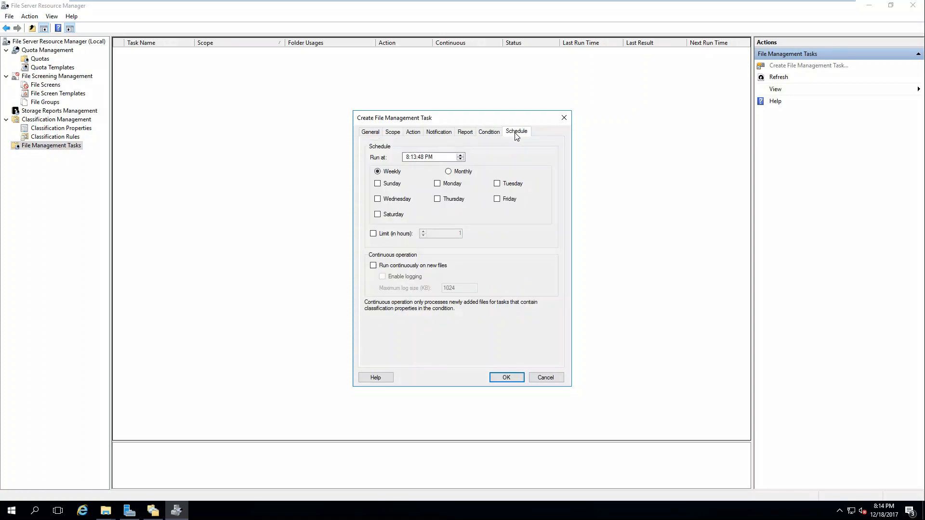
pyautogui.click(543, 378)
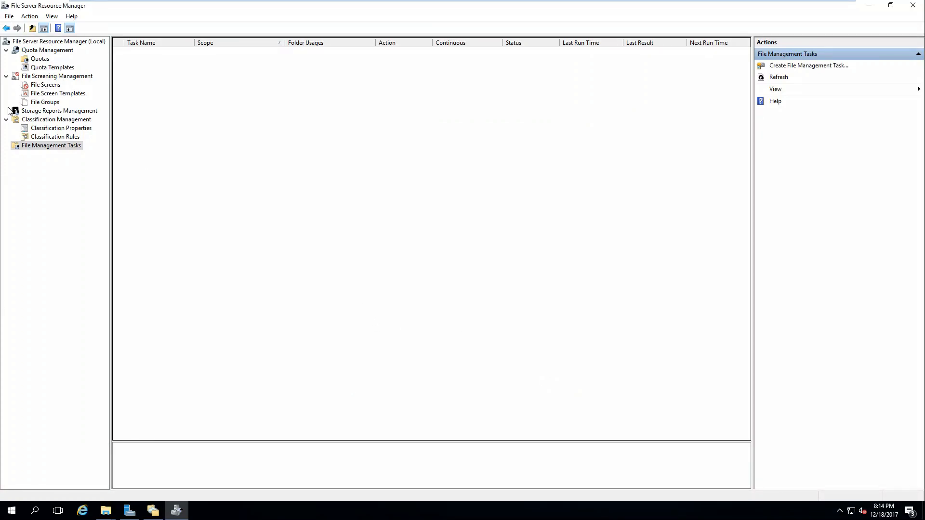
# Move from File Screens to Storage Reports Management and bring up its context menu
pyautogui.click(46, 86)
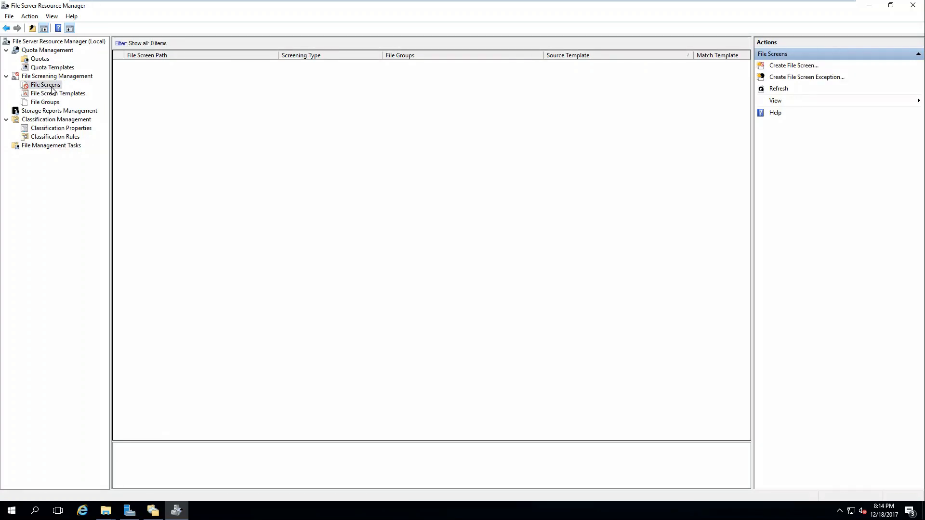
pyautogui.click(53, 110)
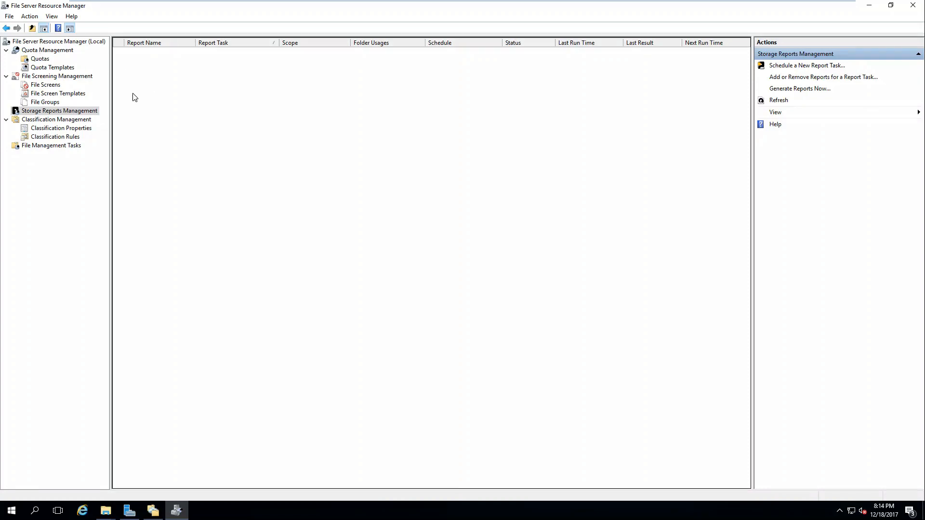
pyautogui.rightClick(70, 113)
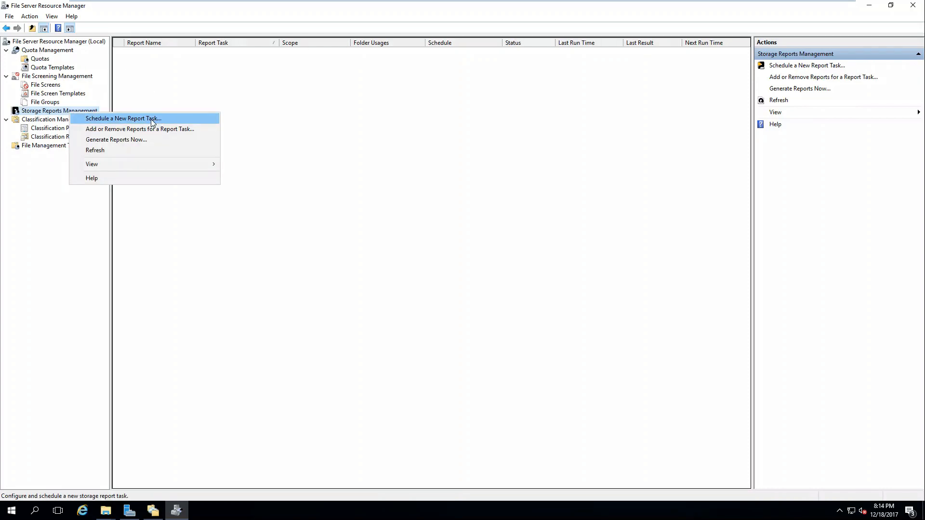